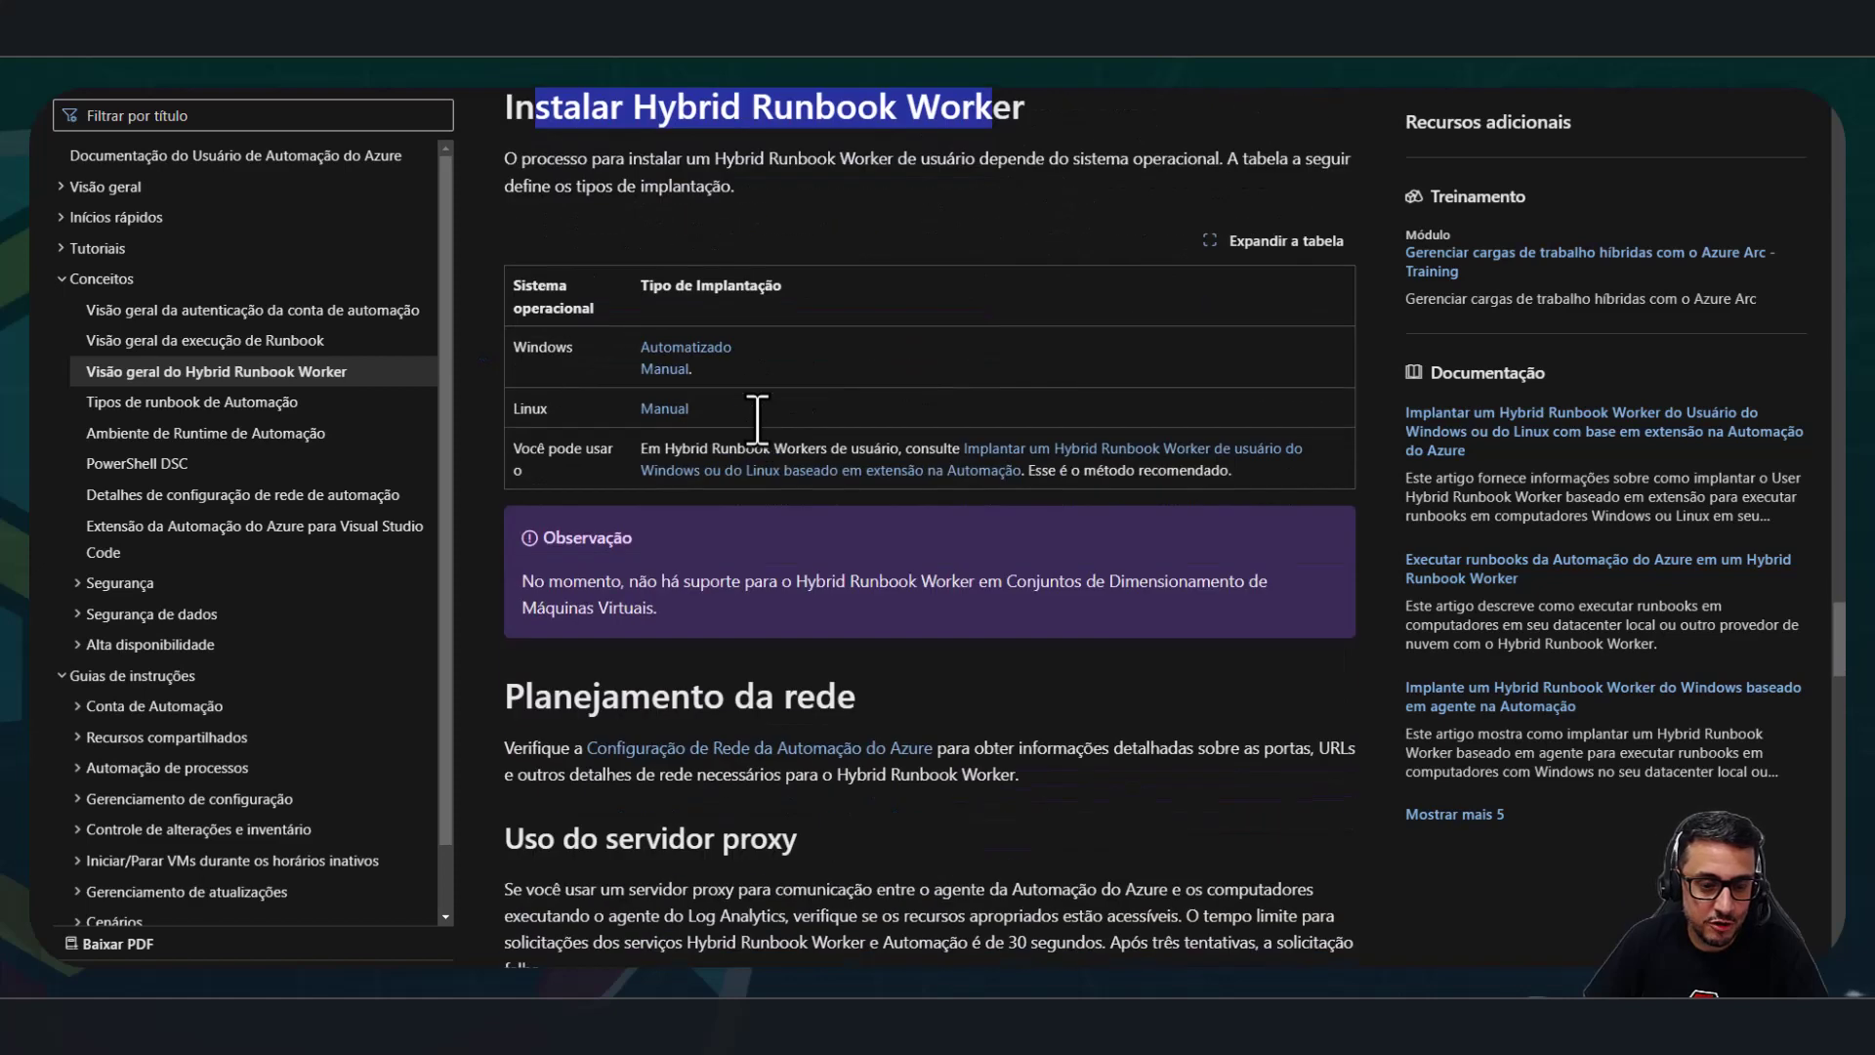
Review the Hybrid Runbook Worker overview article, covering Windows and Linux installation types, how it works, job limits and worker types.
{"action": "double_click", "coordinate": [543, 347]}
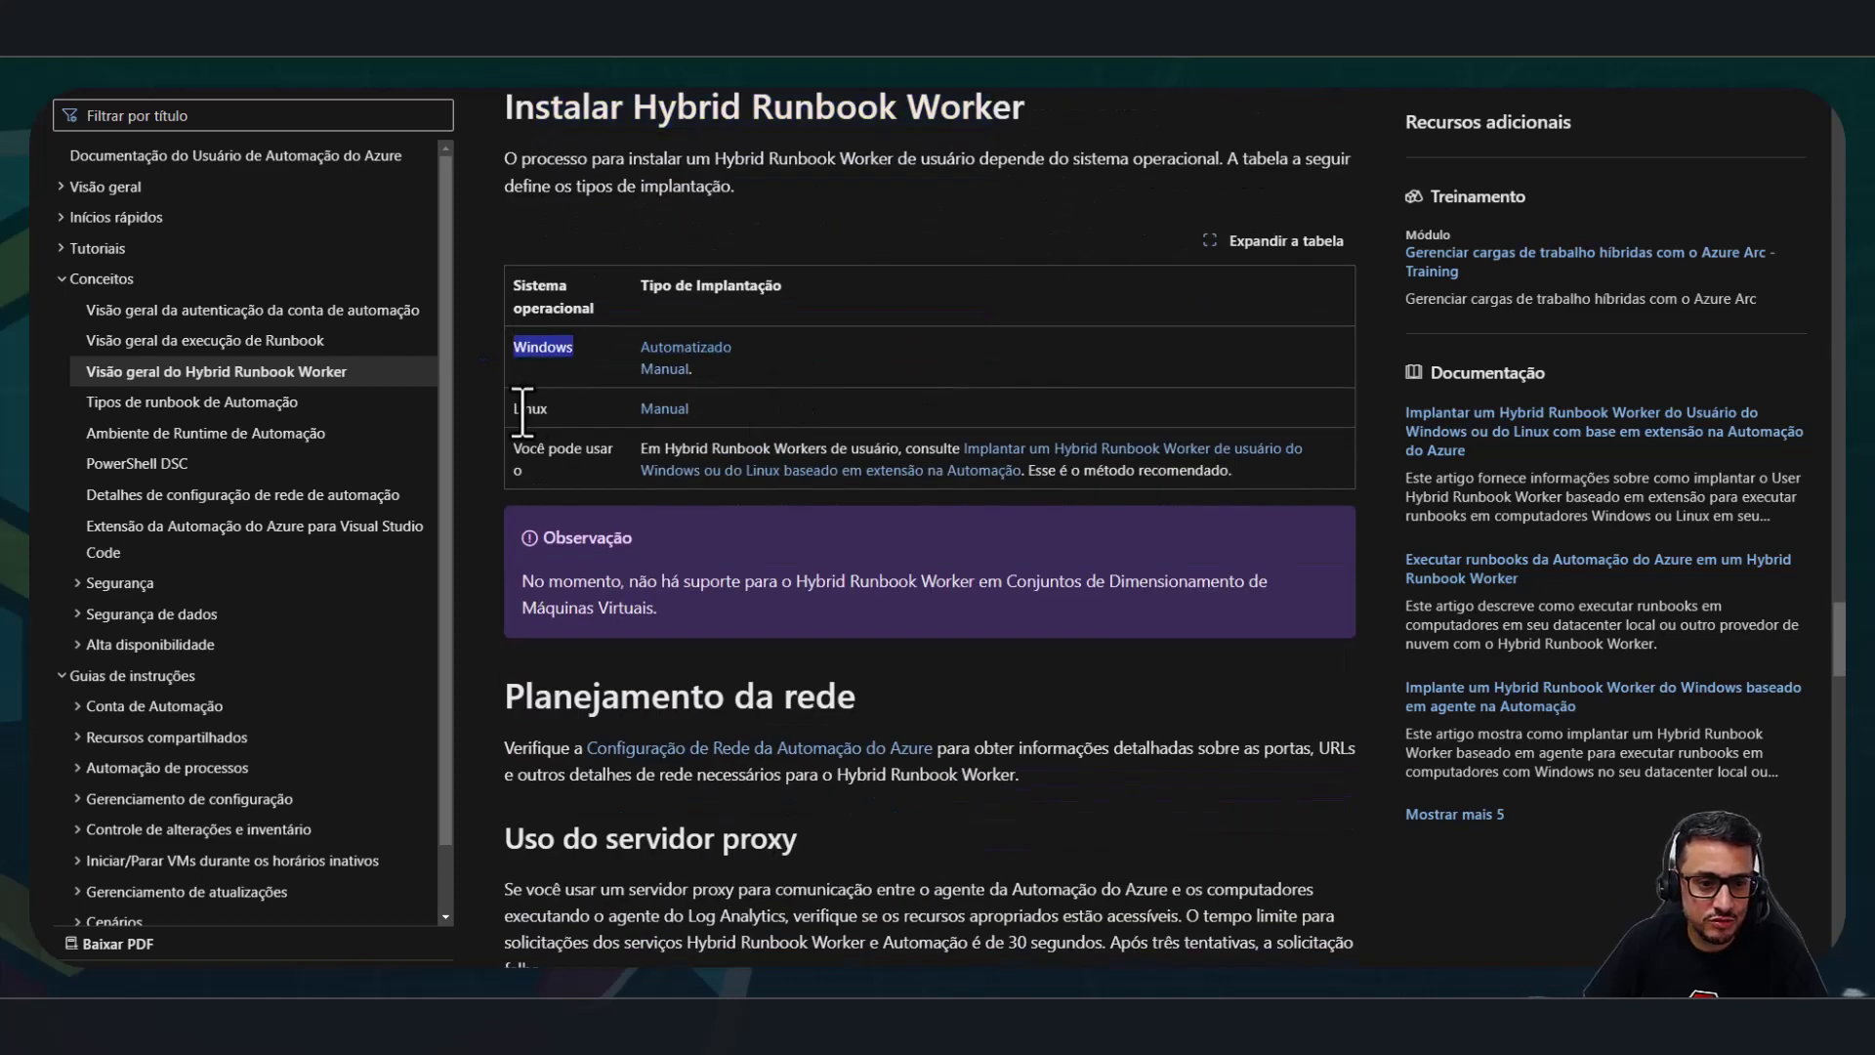
{"action": "left_click_drag", "start_coordinate": [523, 408], "coordinate": [574, 431]}
{"action": "scroll", "coordinate": [770, 452], "scroll_direction": "down", "scroll_amount": 10}
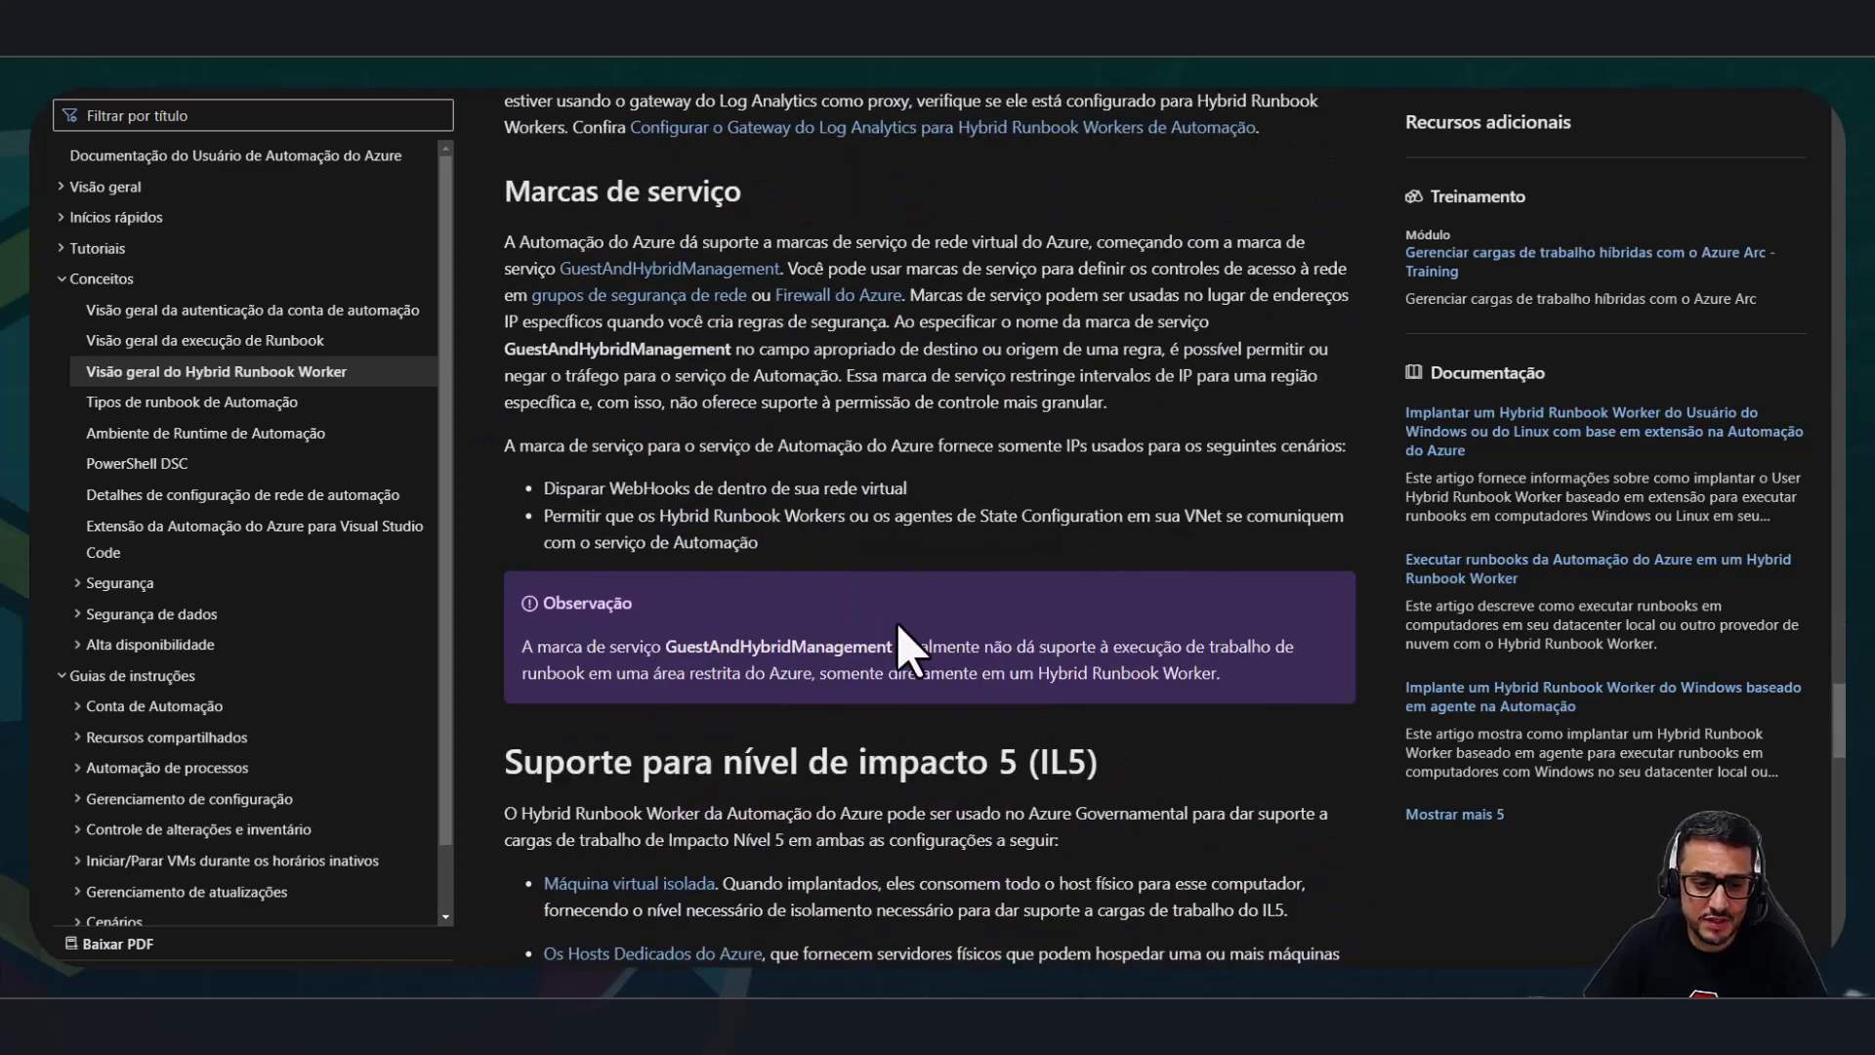
{"action": "scroll", "coordinate": [901, 630], "scroll_direction": "up", "scroll_amount": 10}
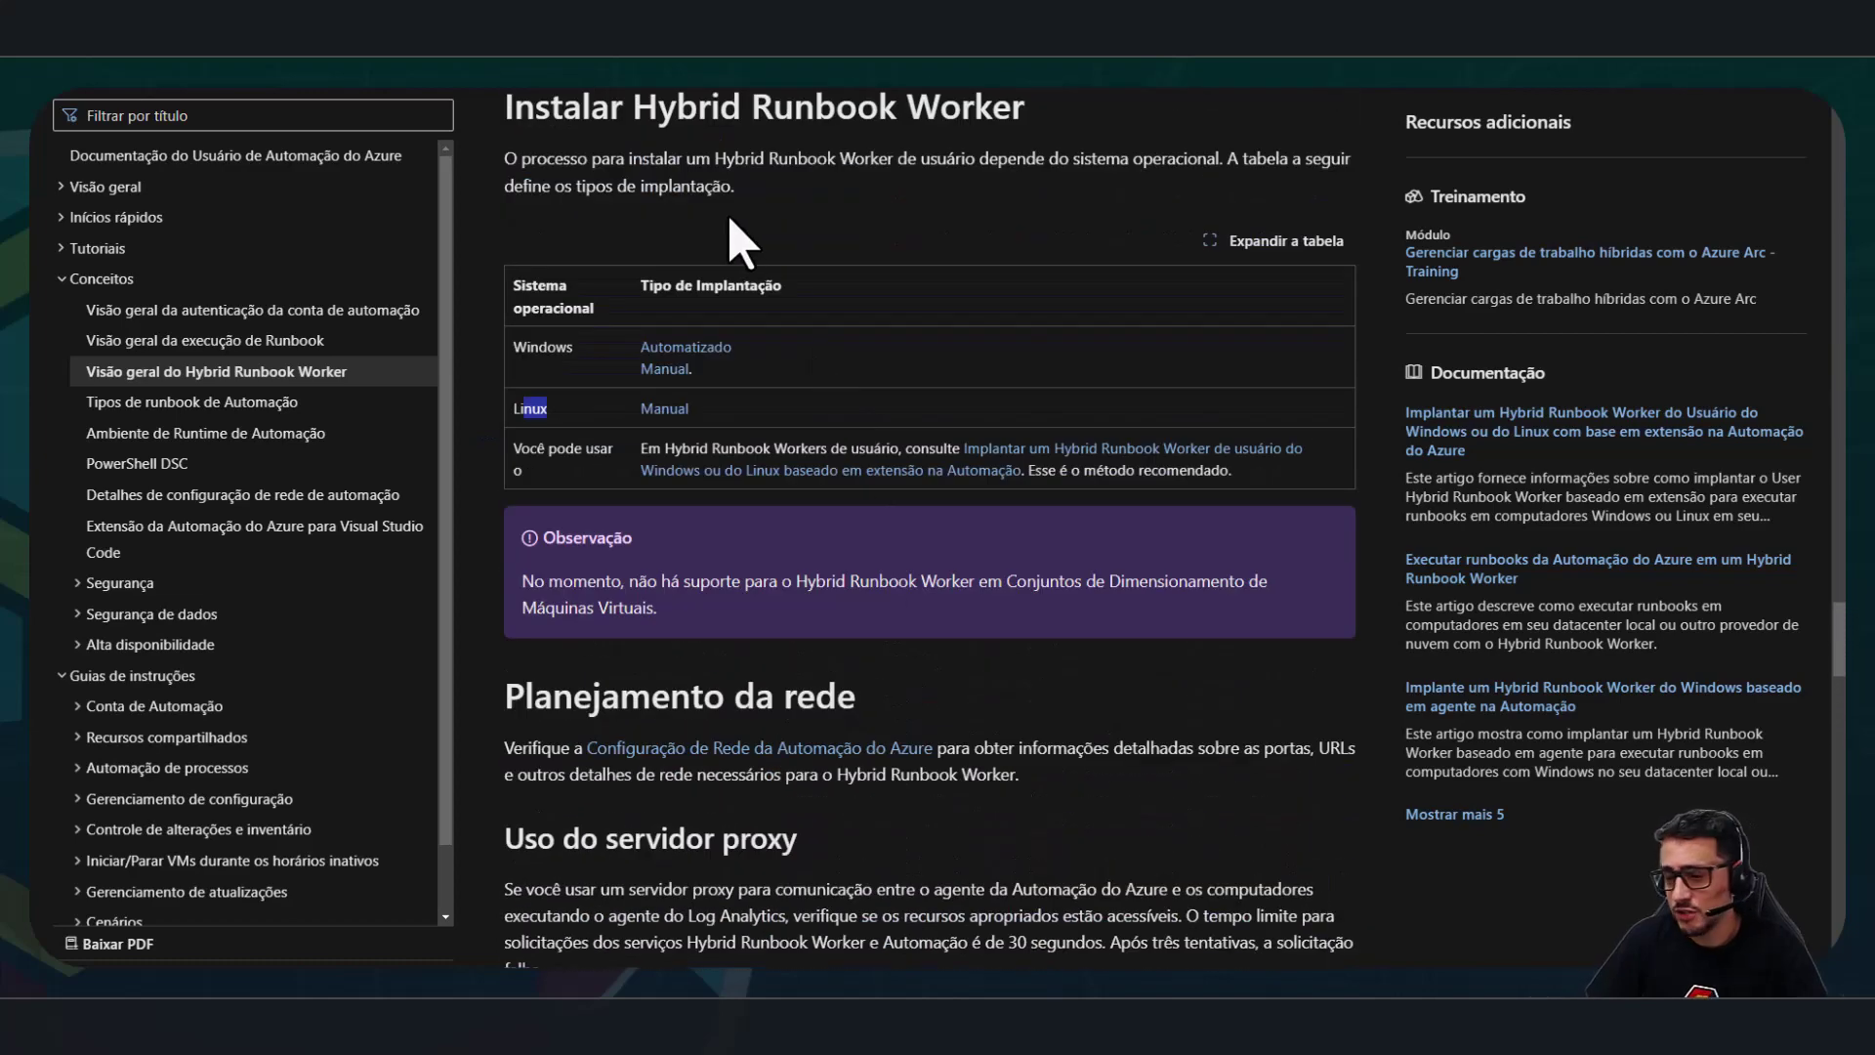
{"action": "scroll", "coordinate": [801, 459], "scroll_direction": "up", "scroll_amount": 10}
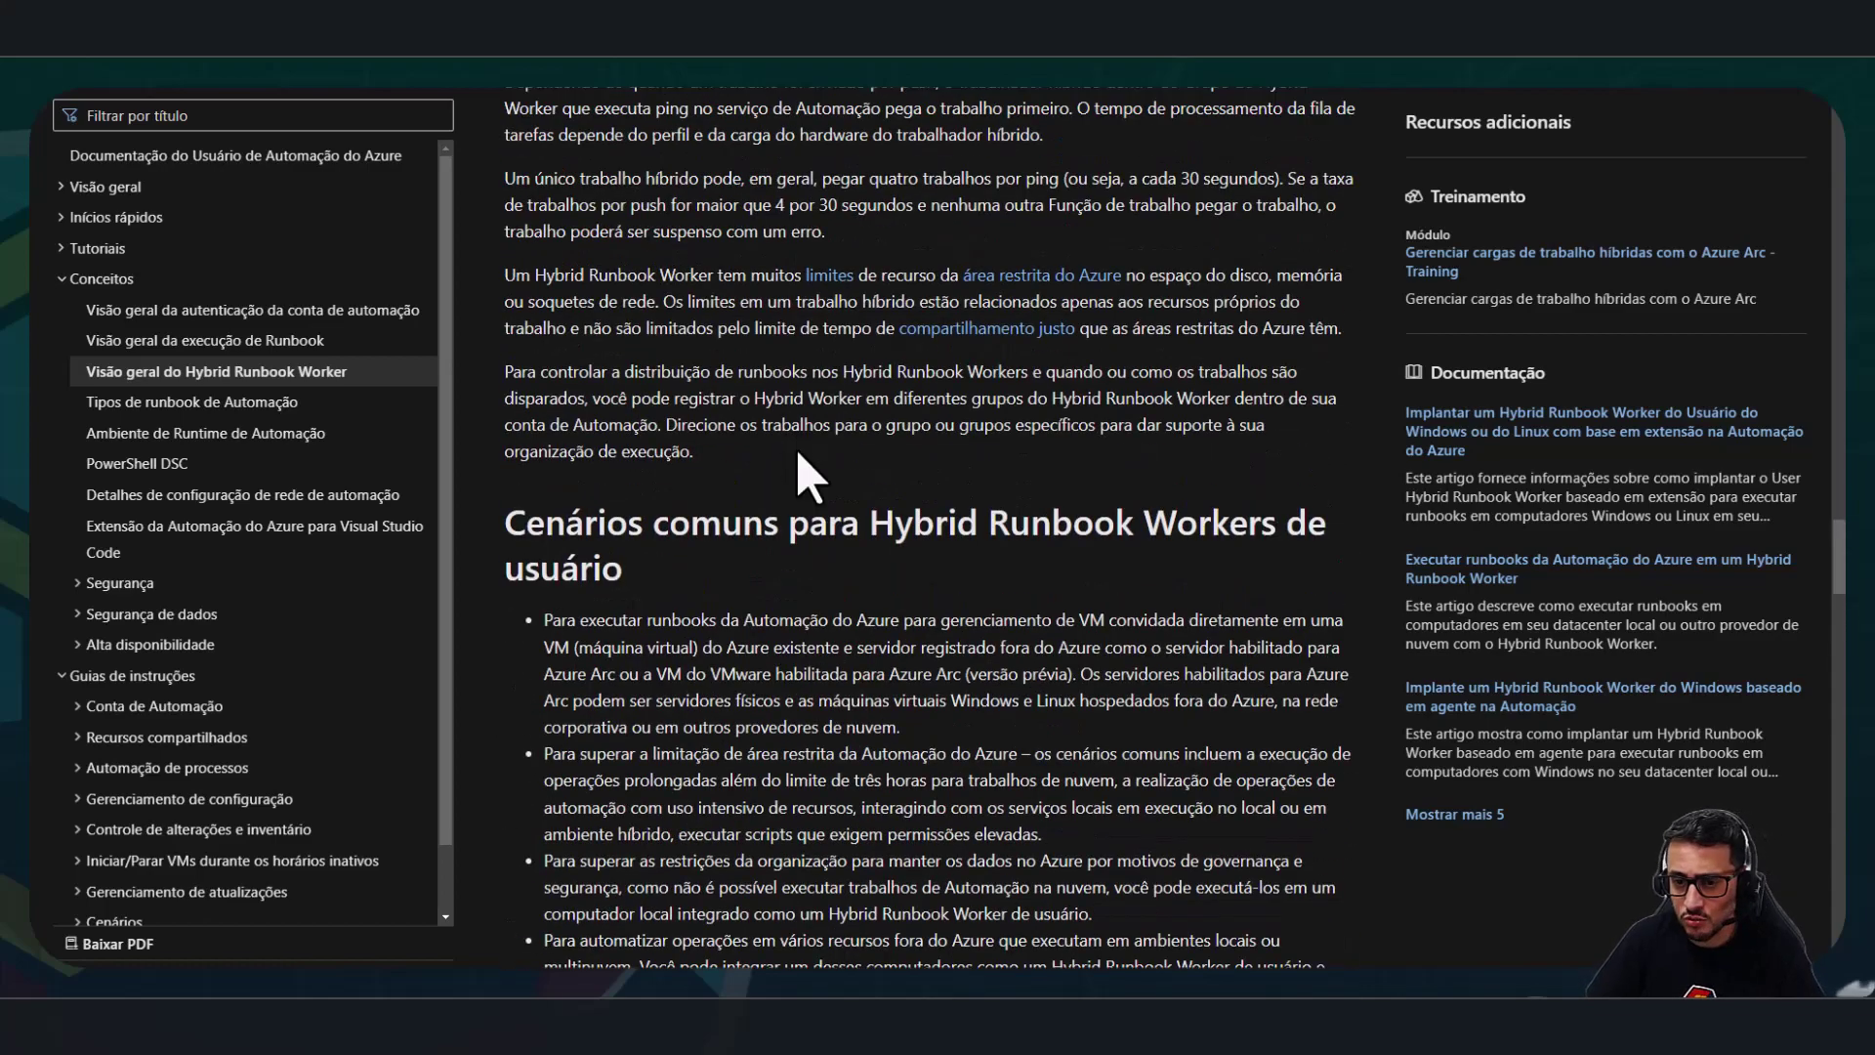
{"action": "scroll", "coordinate": [801, 479], "scroll_direction": "up", "scroll_amount": 15}
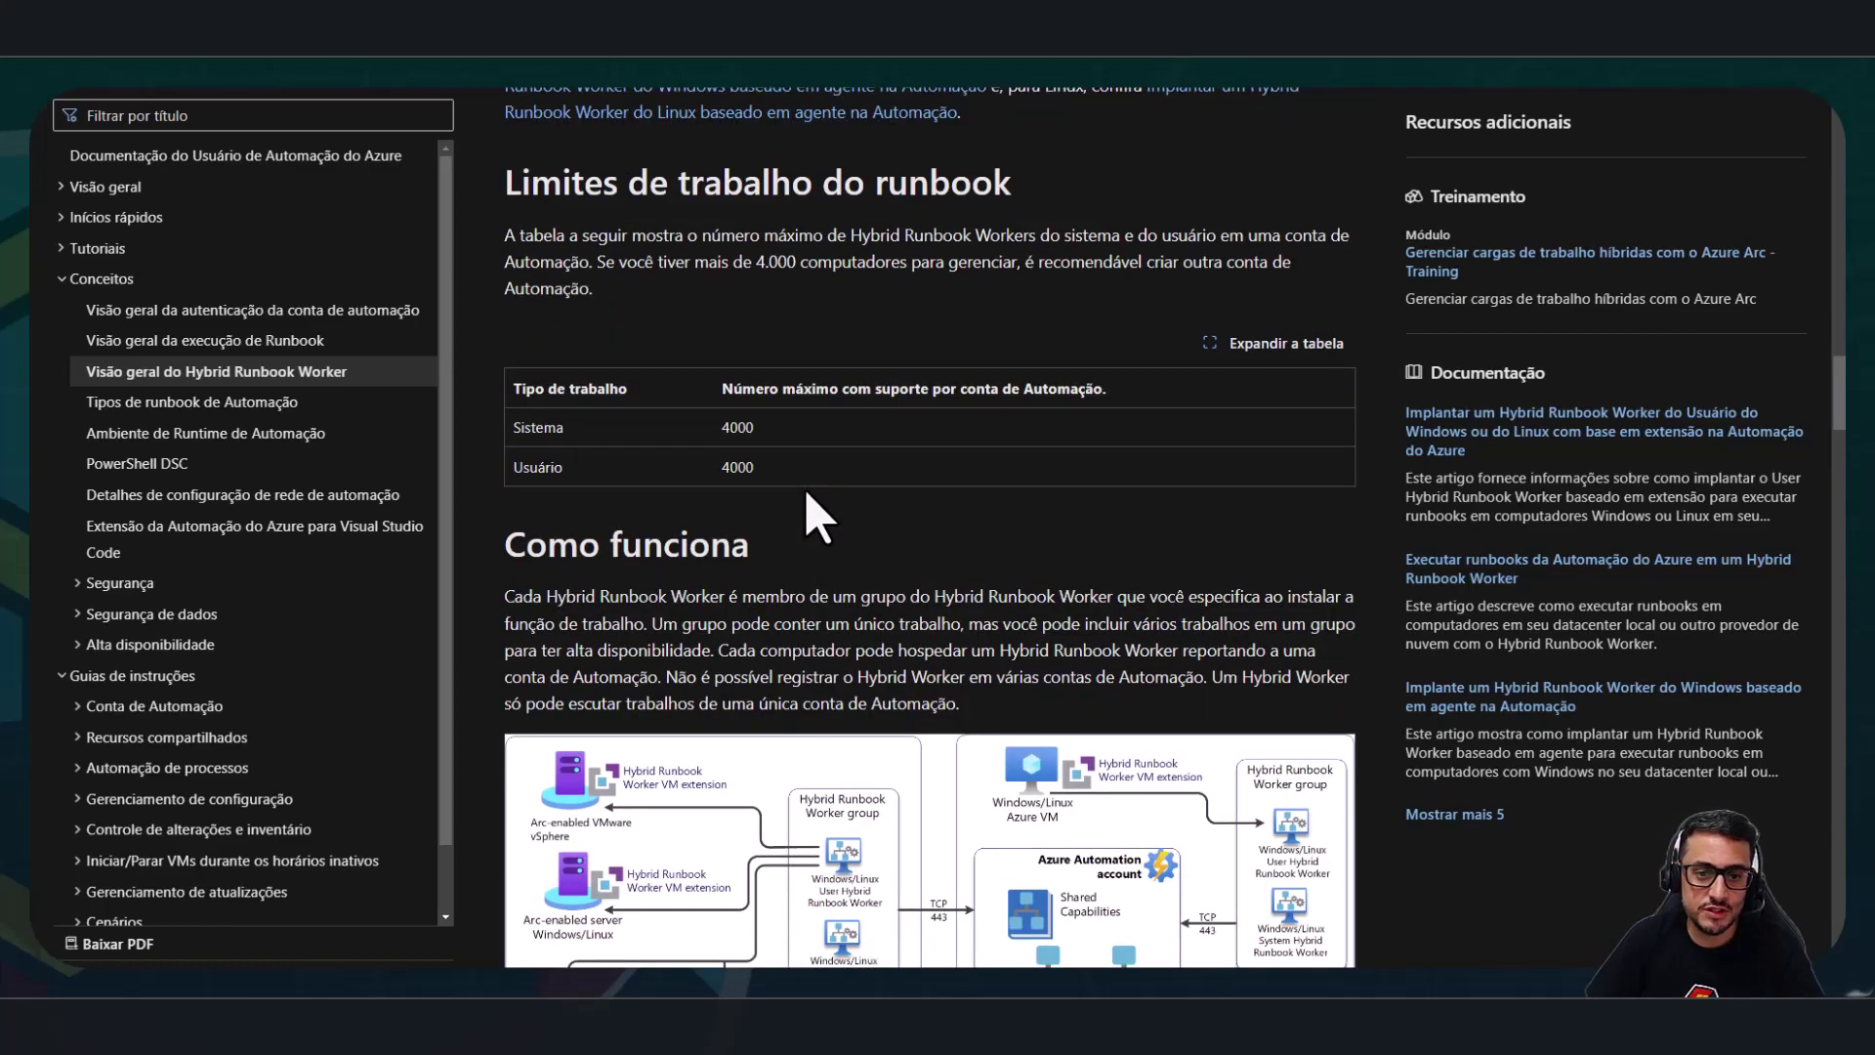
{"action": "scroll", "coordinate": [815, 518], "scroll_direction": "up", "scroll_amount": 8}
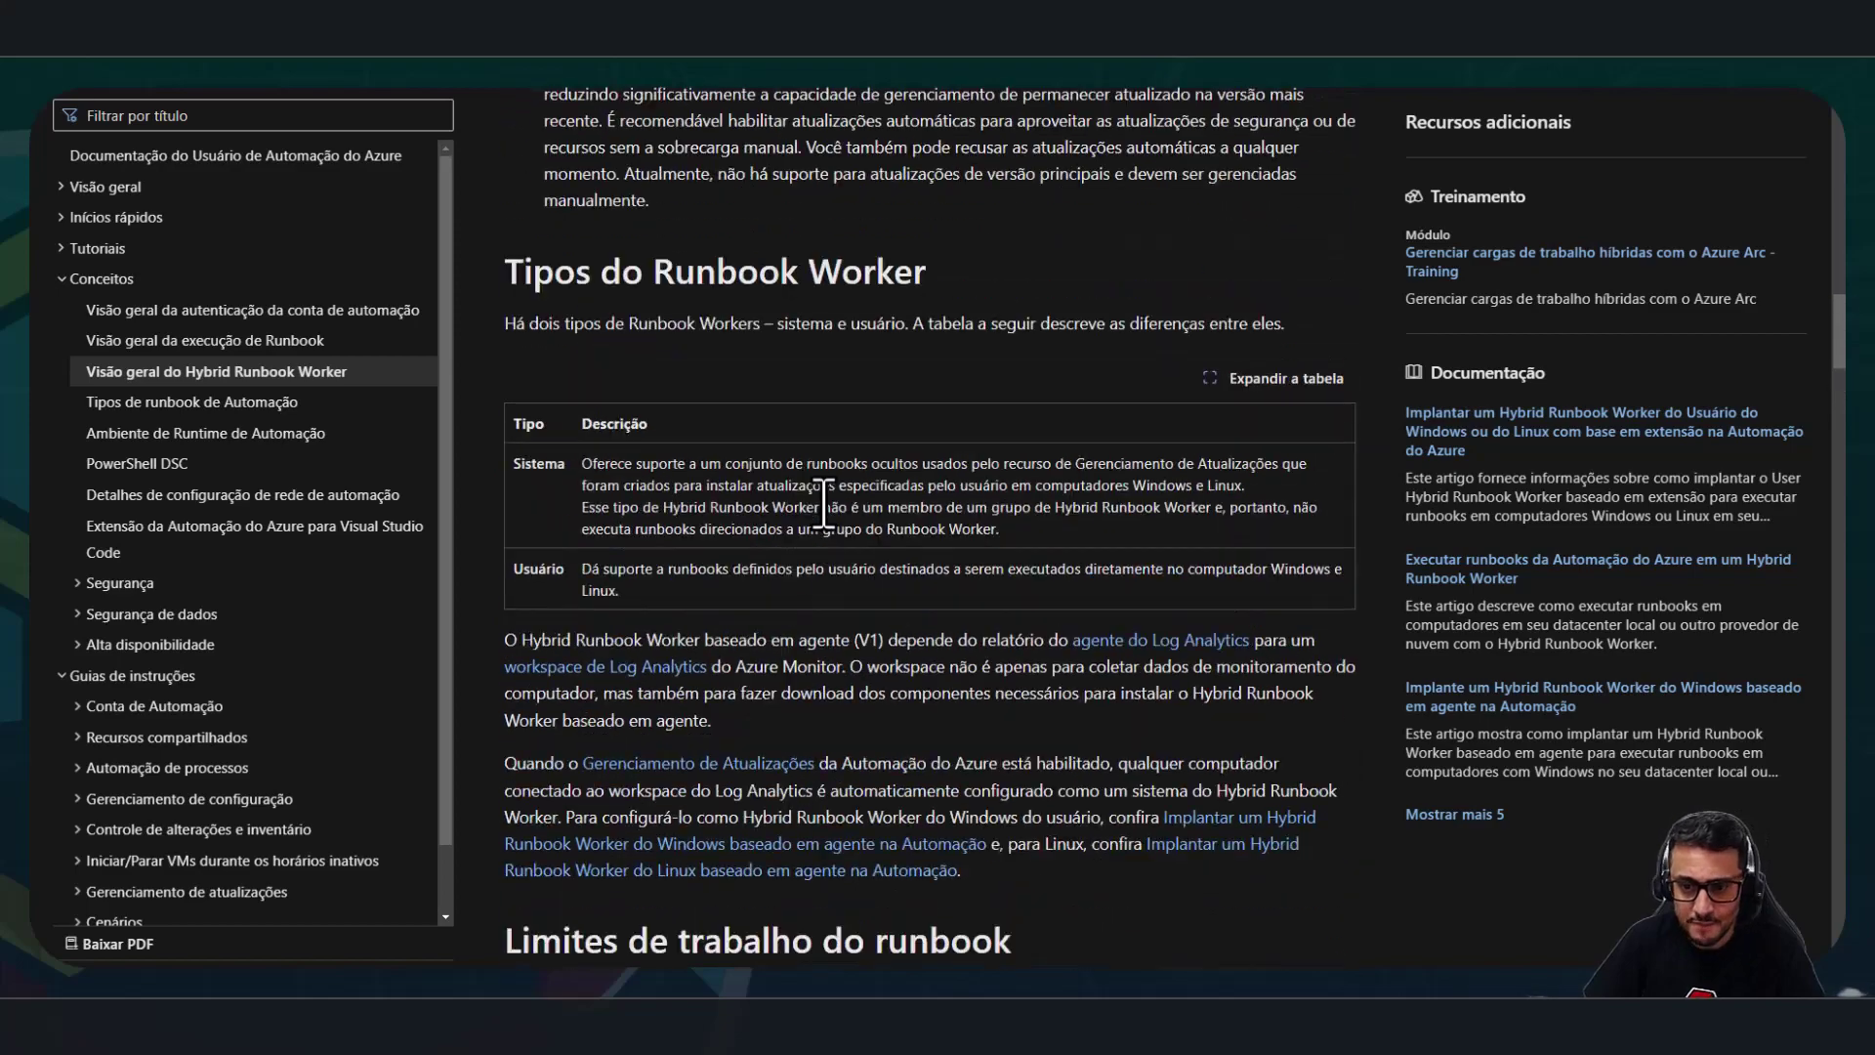
{"action": "scroll", "coordinate": [823, 504], "scroll_direction": "up", "scroll_amount": 12}
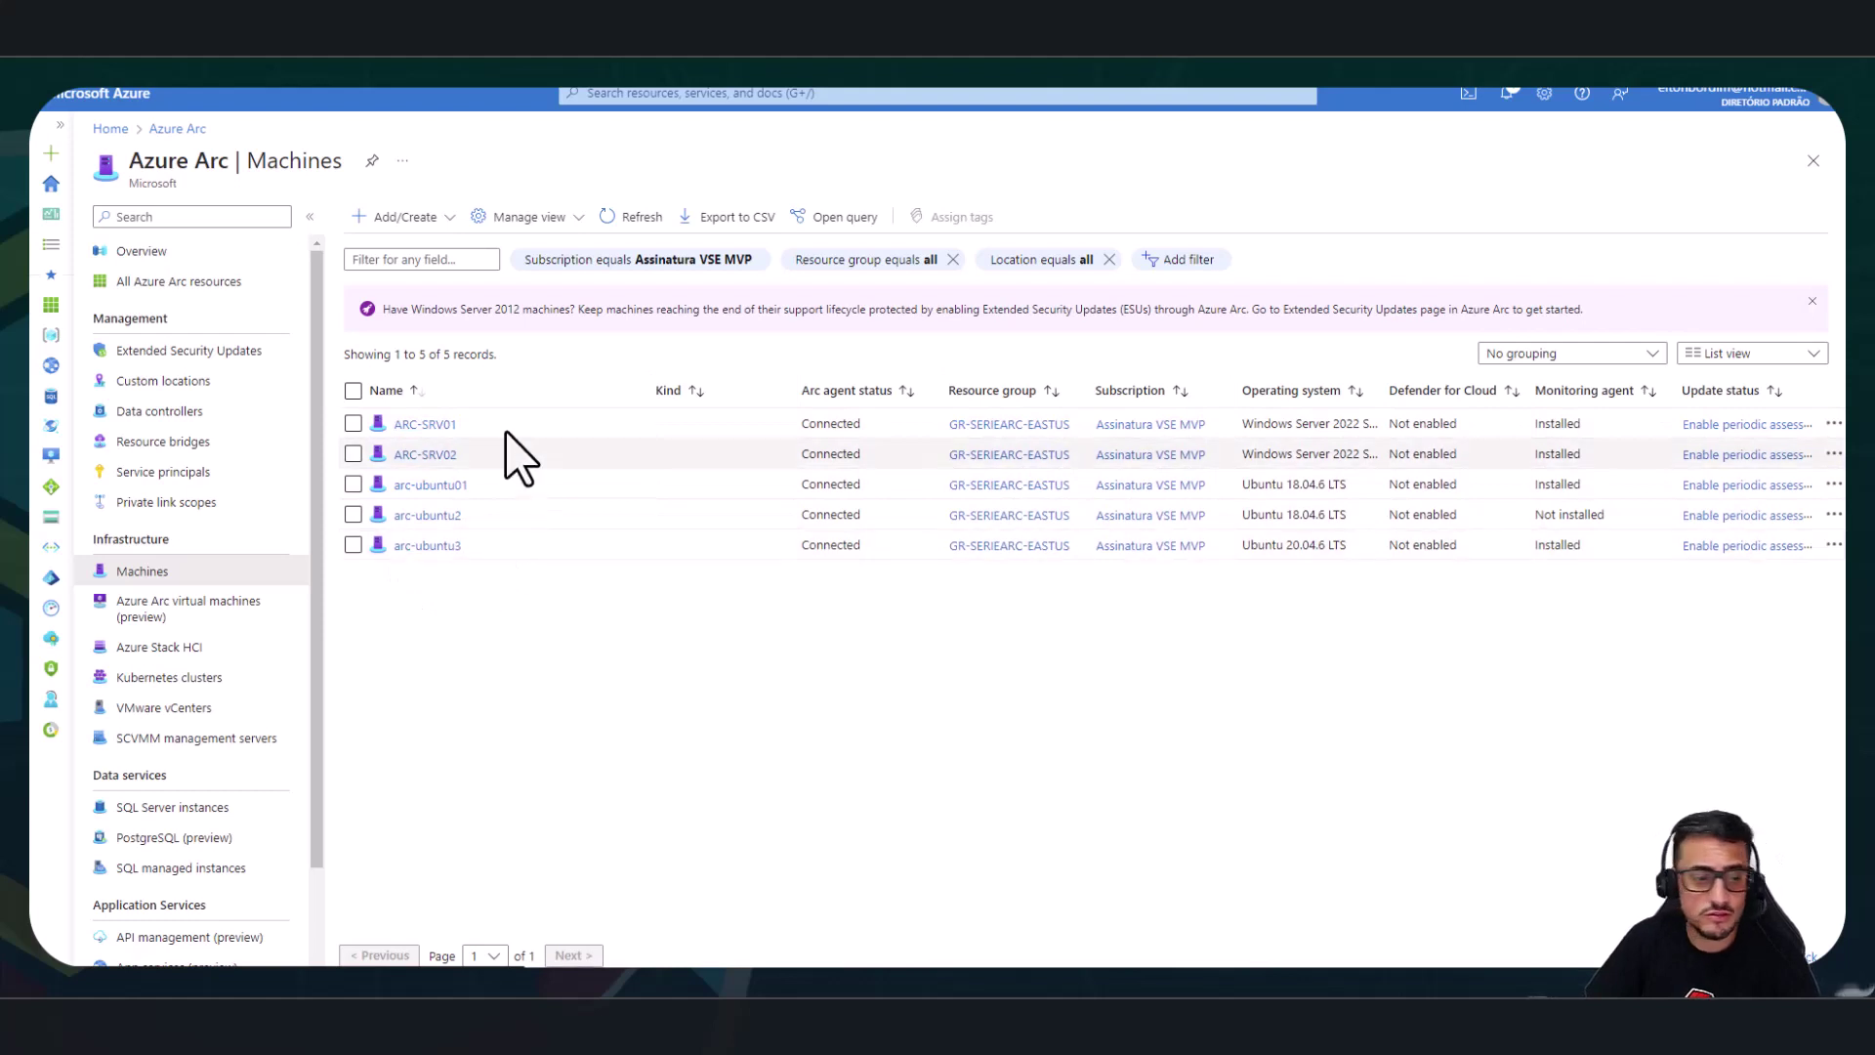
In the Azure portal, open the hybrid worker groups of the Automation account aut-arc-eastus2-001.
{"action": "left_click", "coordinate": [699, 94]}
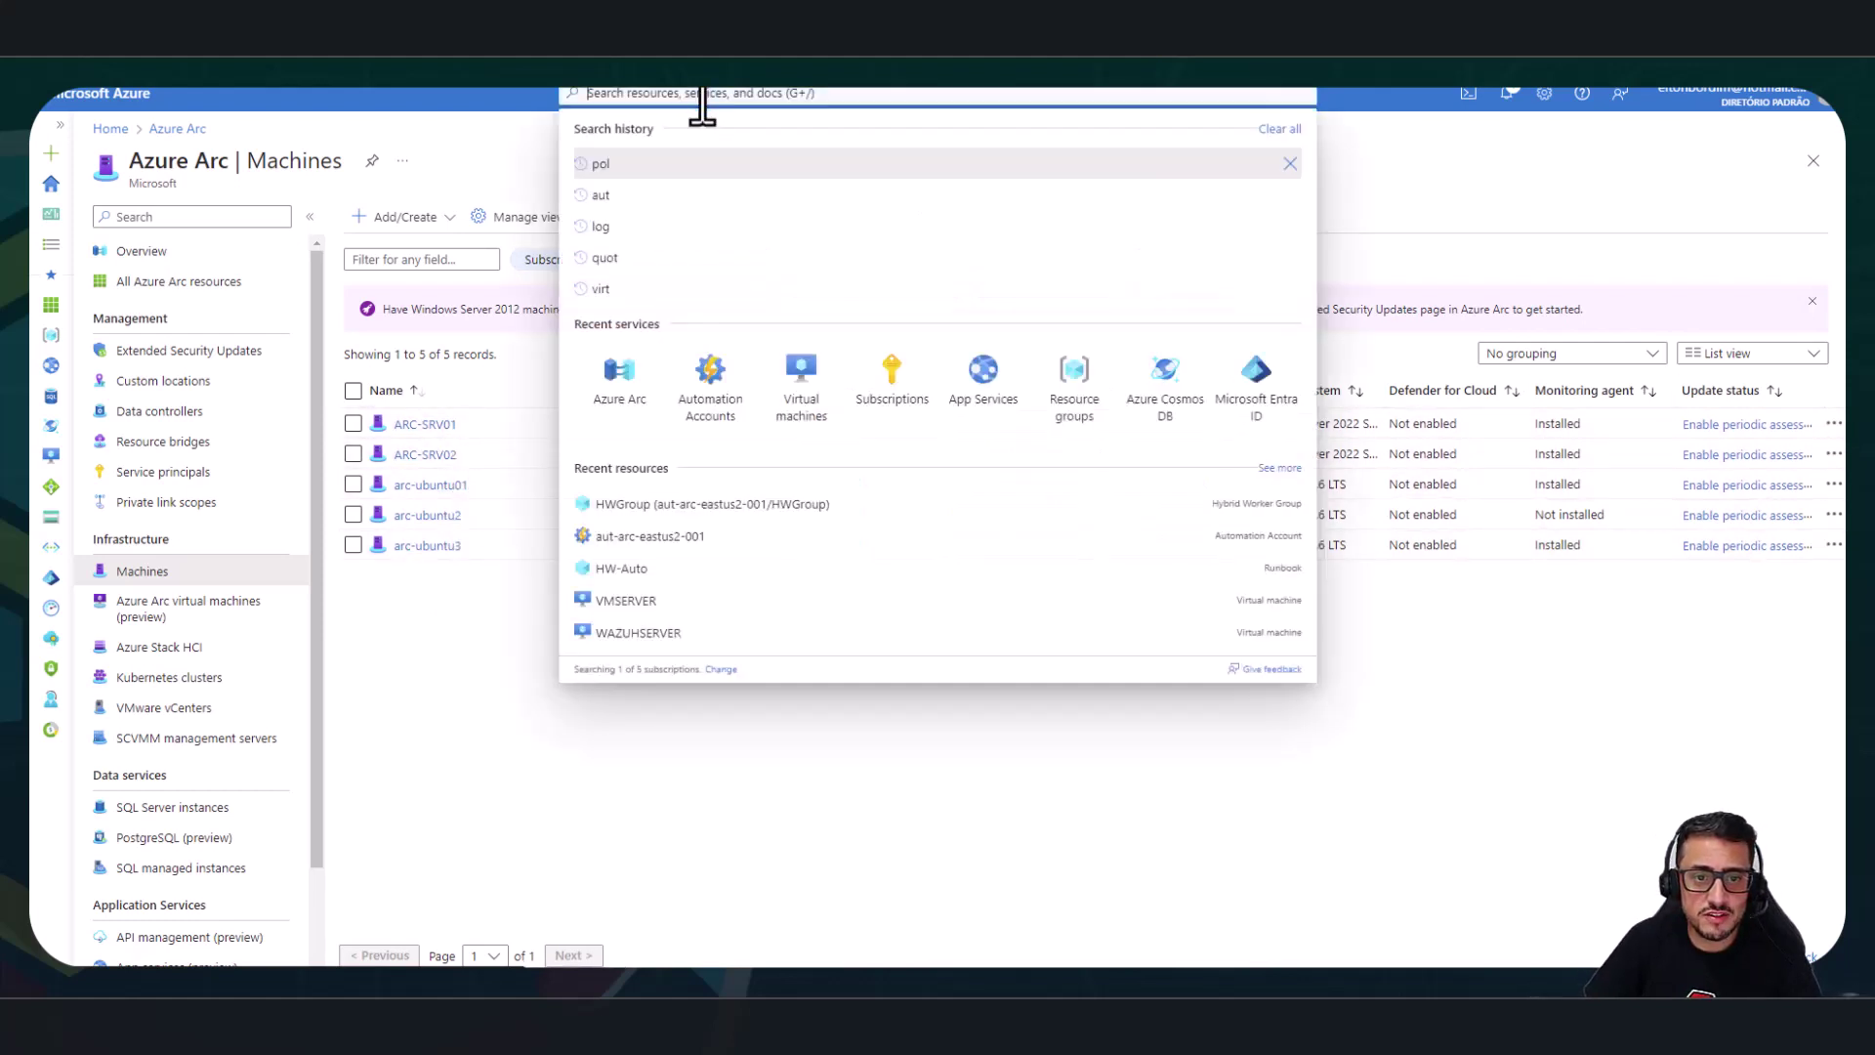
{"action": "left_click", "coordinate": [732, 386]}
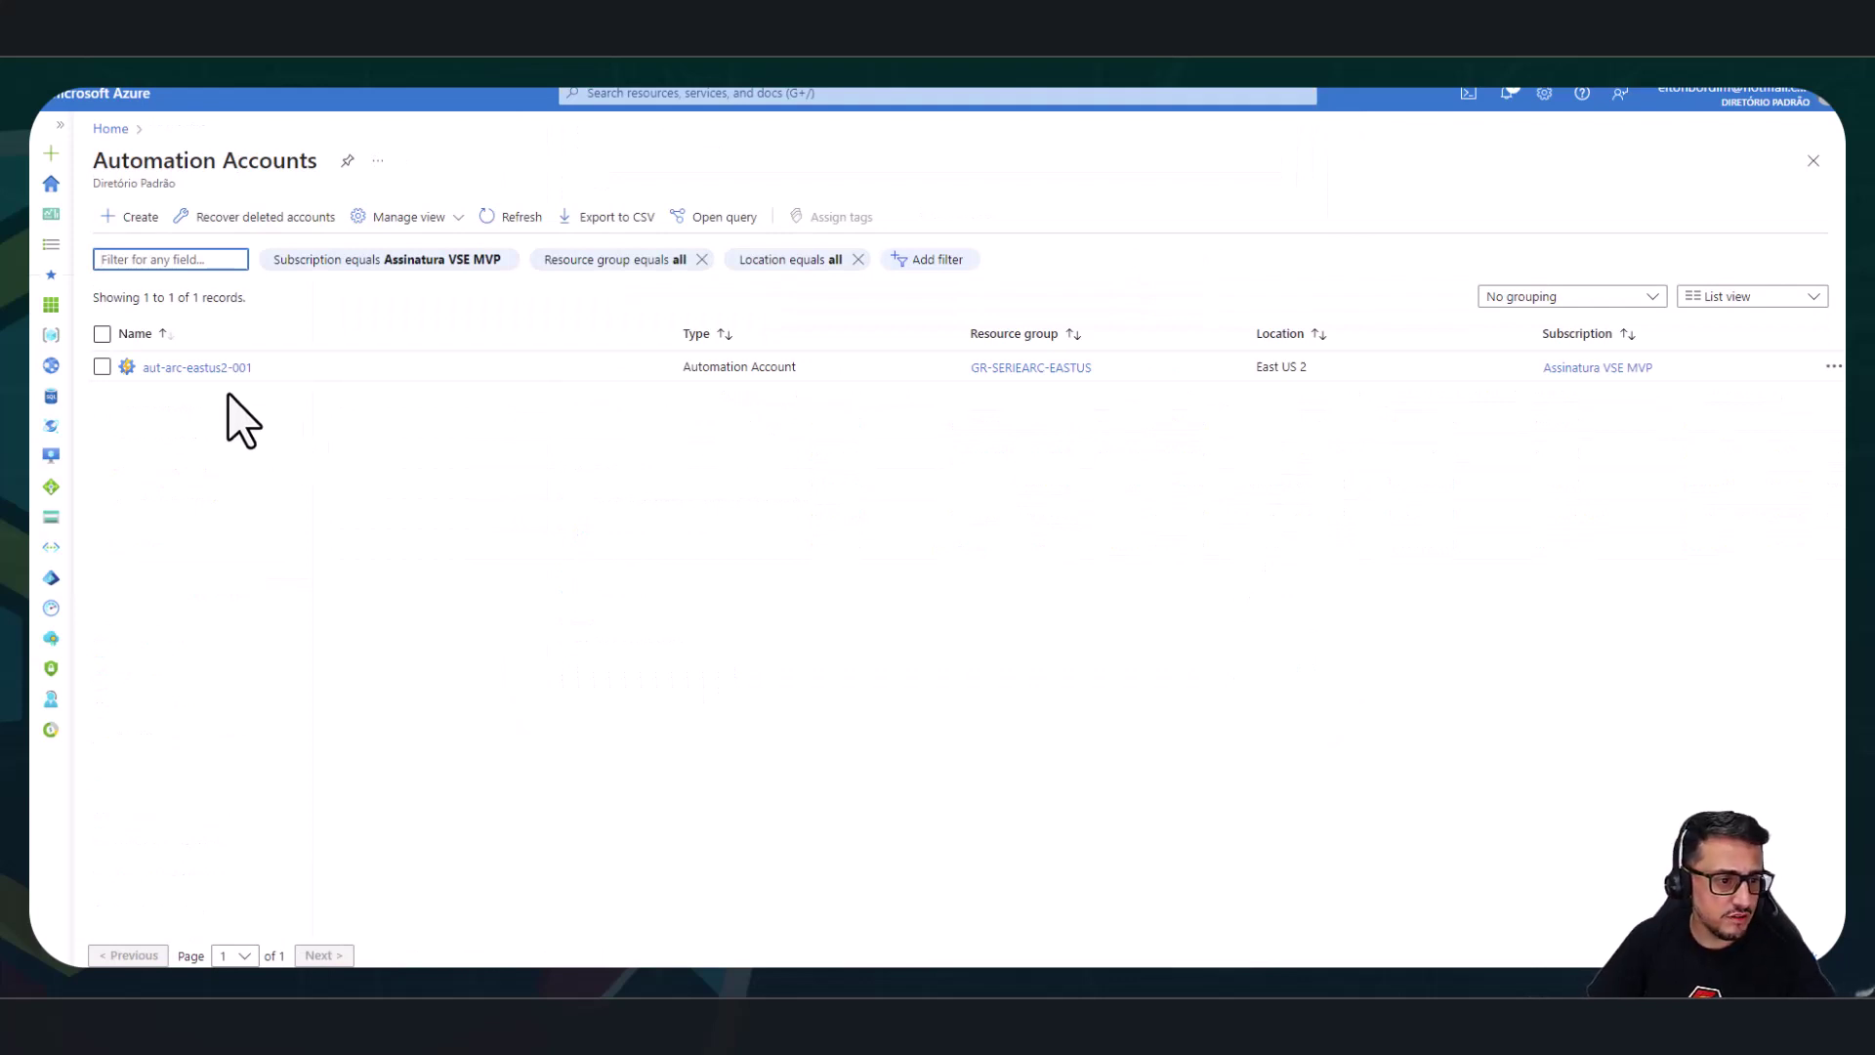
{"action": "left_click", "coordinate": [199, 368]}
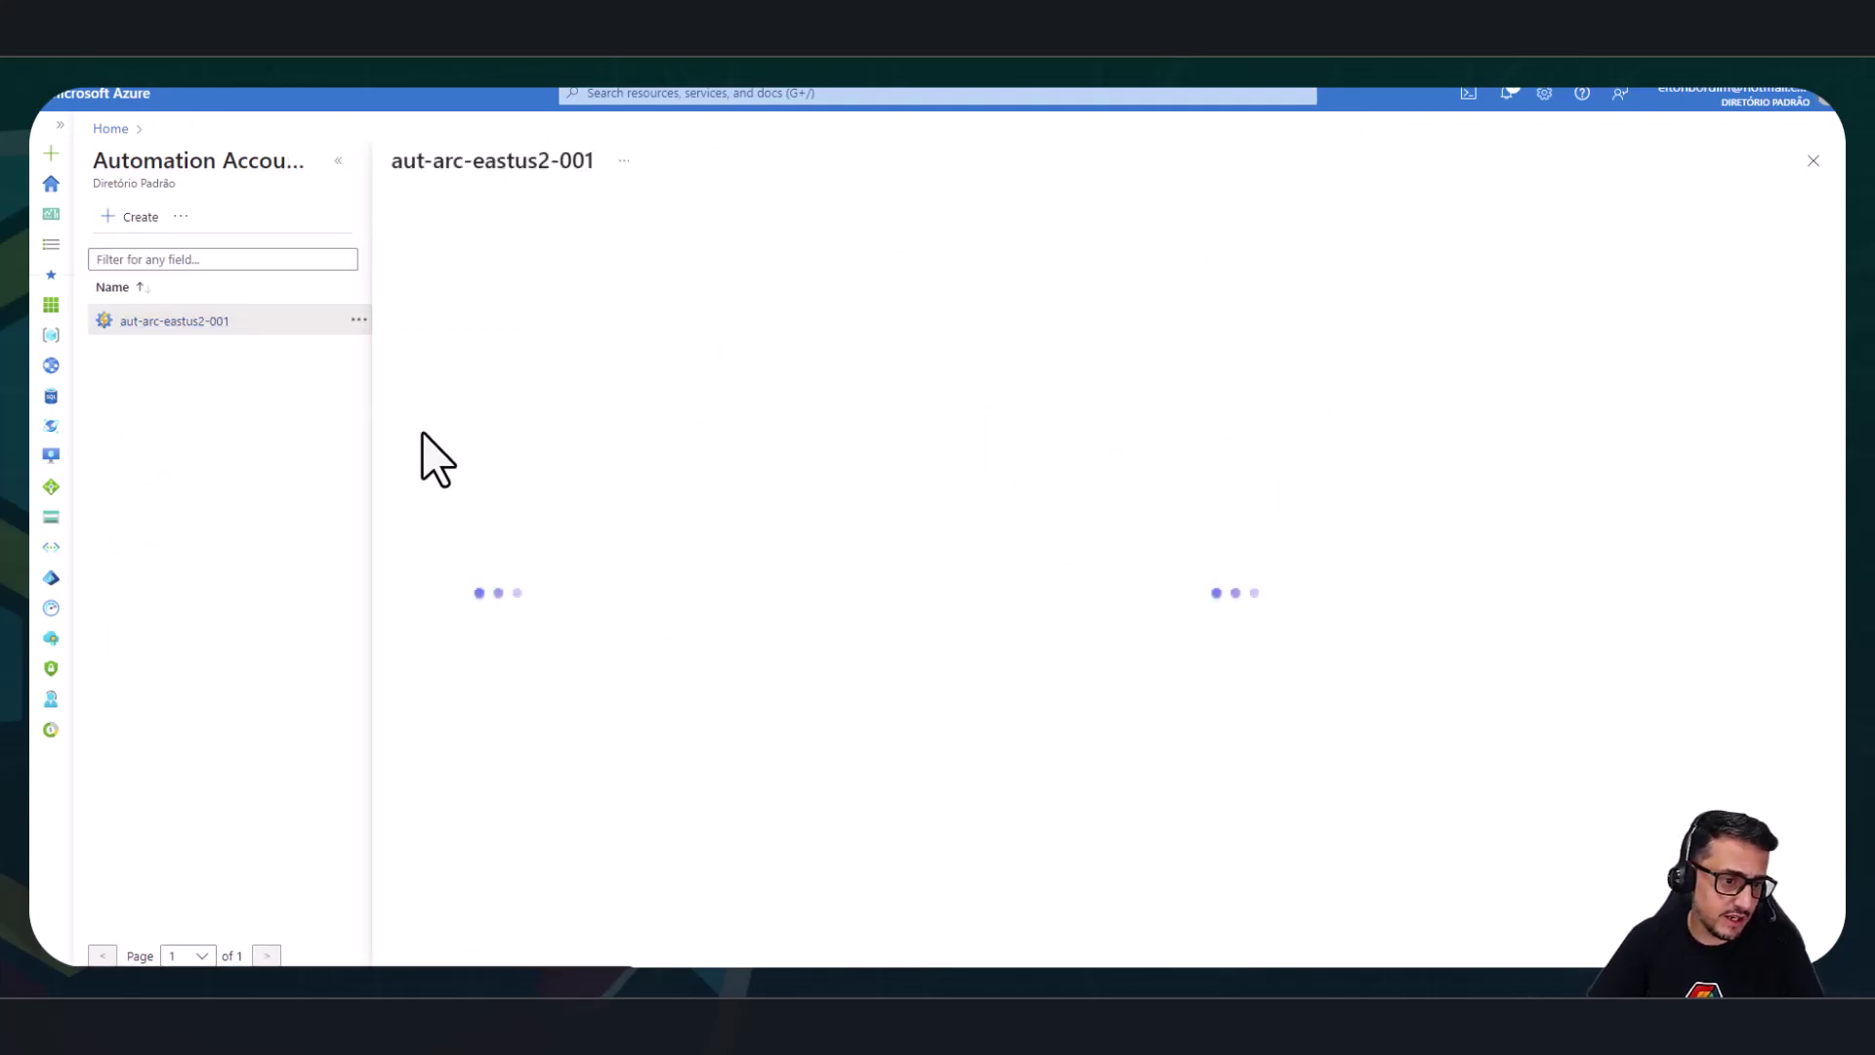
{"action": "left_click", "coordinate": [338, 161]}
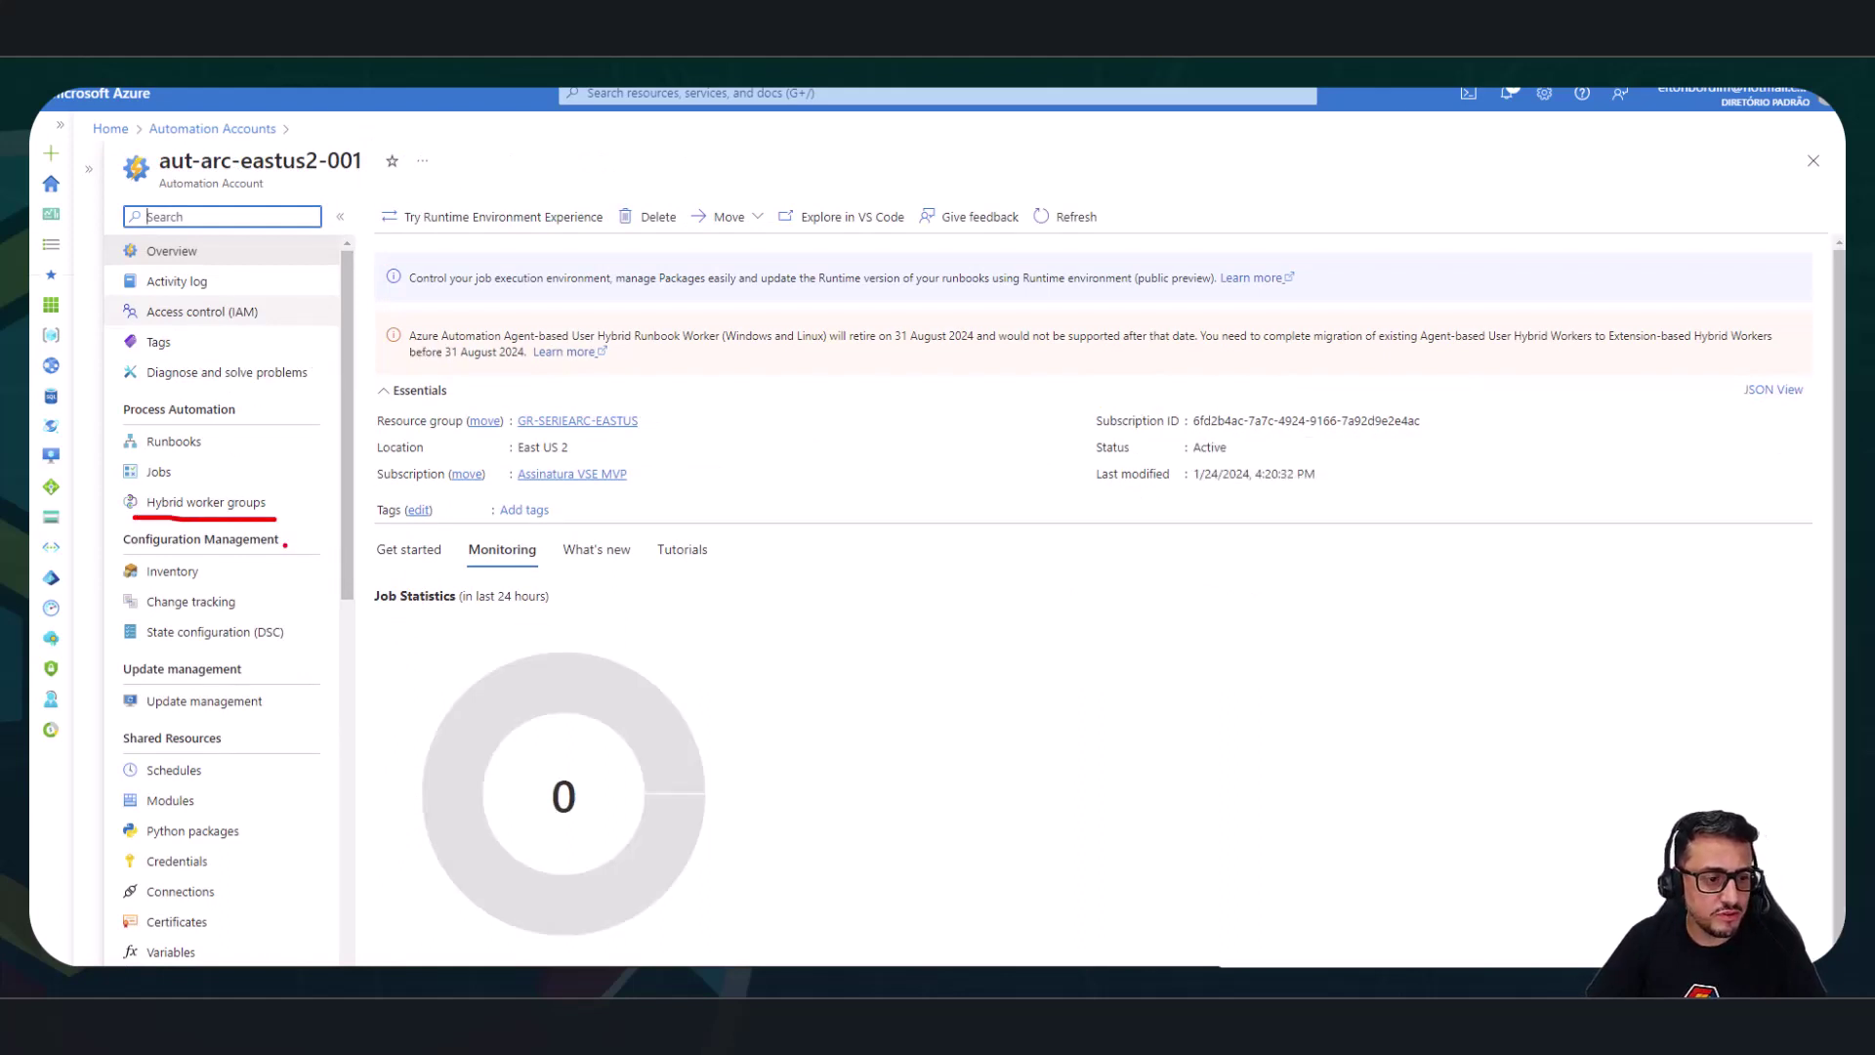
{"action": "left_click", "coordinate": [207, 502]}
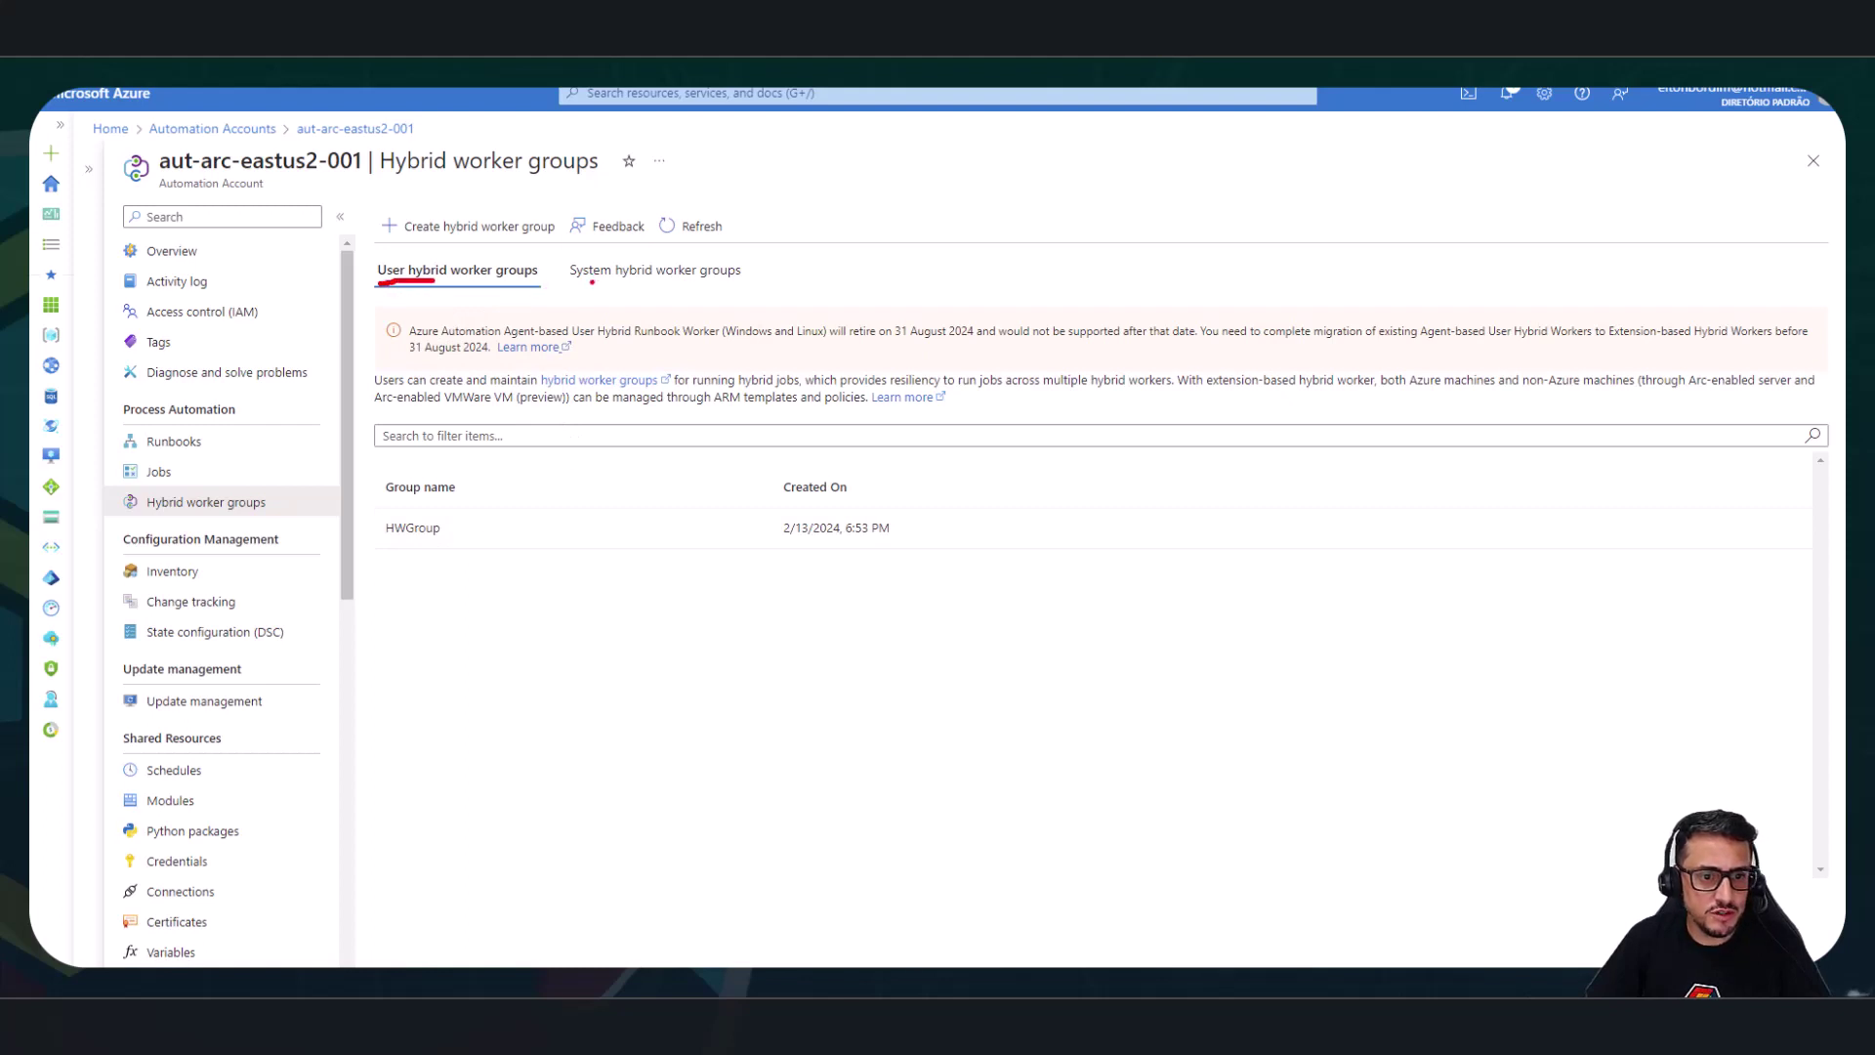
View the system hybrid worker groups and read the description of their use by solutions like Update Management.
{"action": "left_click", "coordinate": [618, 274]}
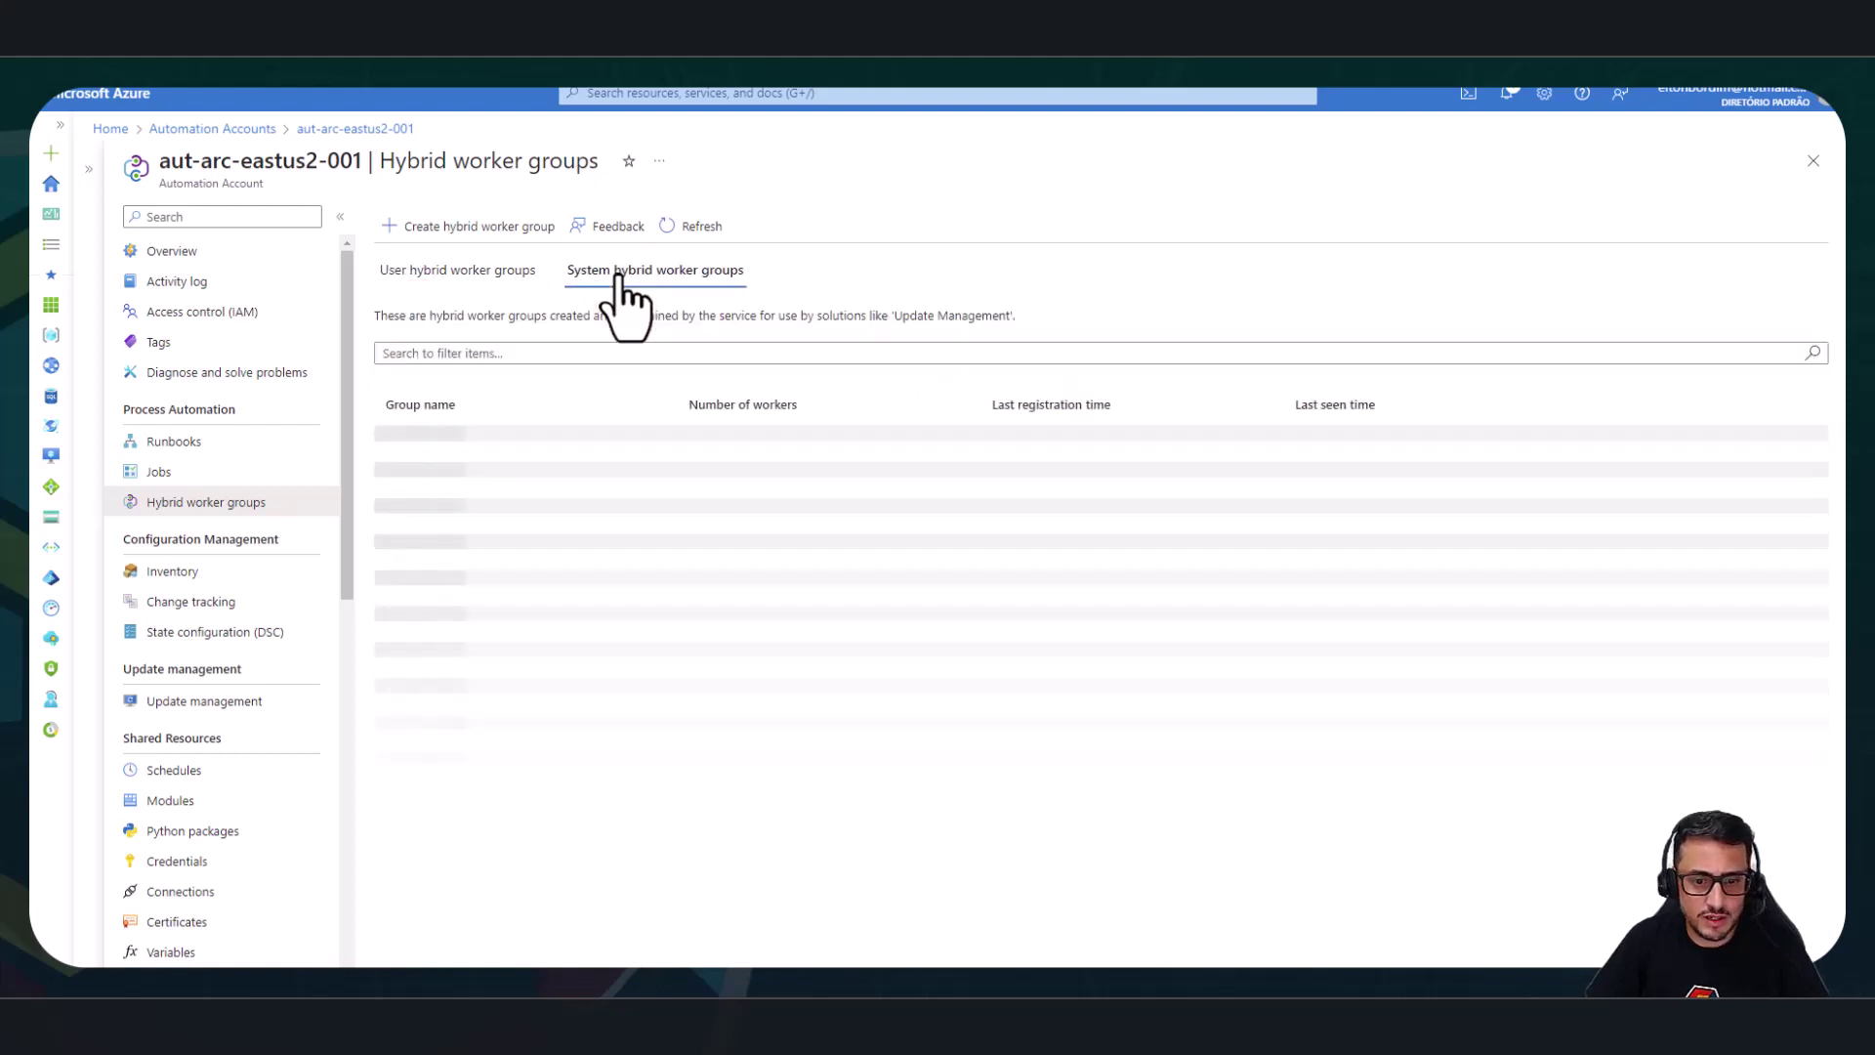
{"action": "left_click_drag", "start_coordinate": [899, 315], "coordinate": [1012, 313]}
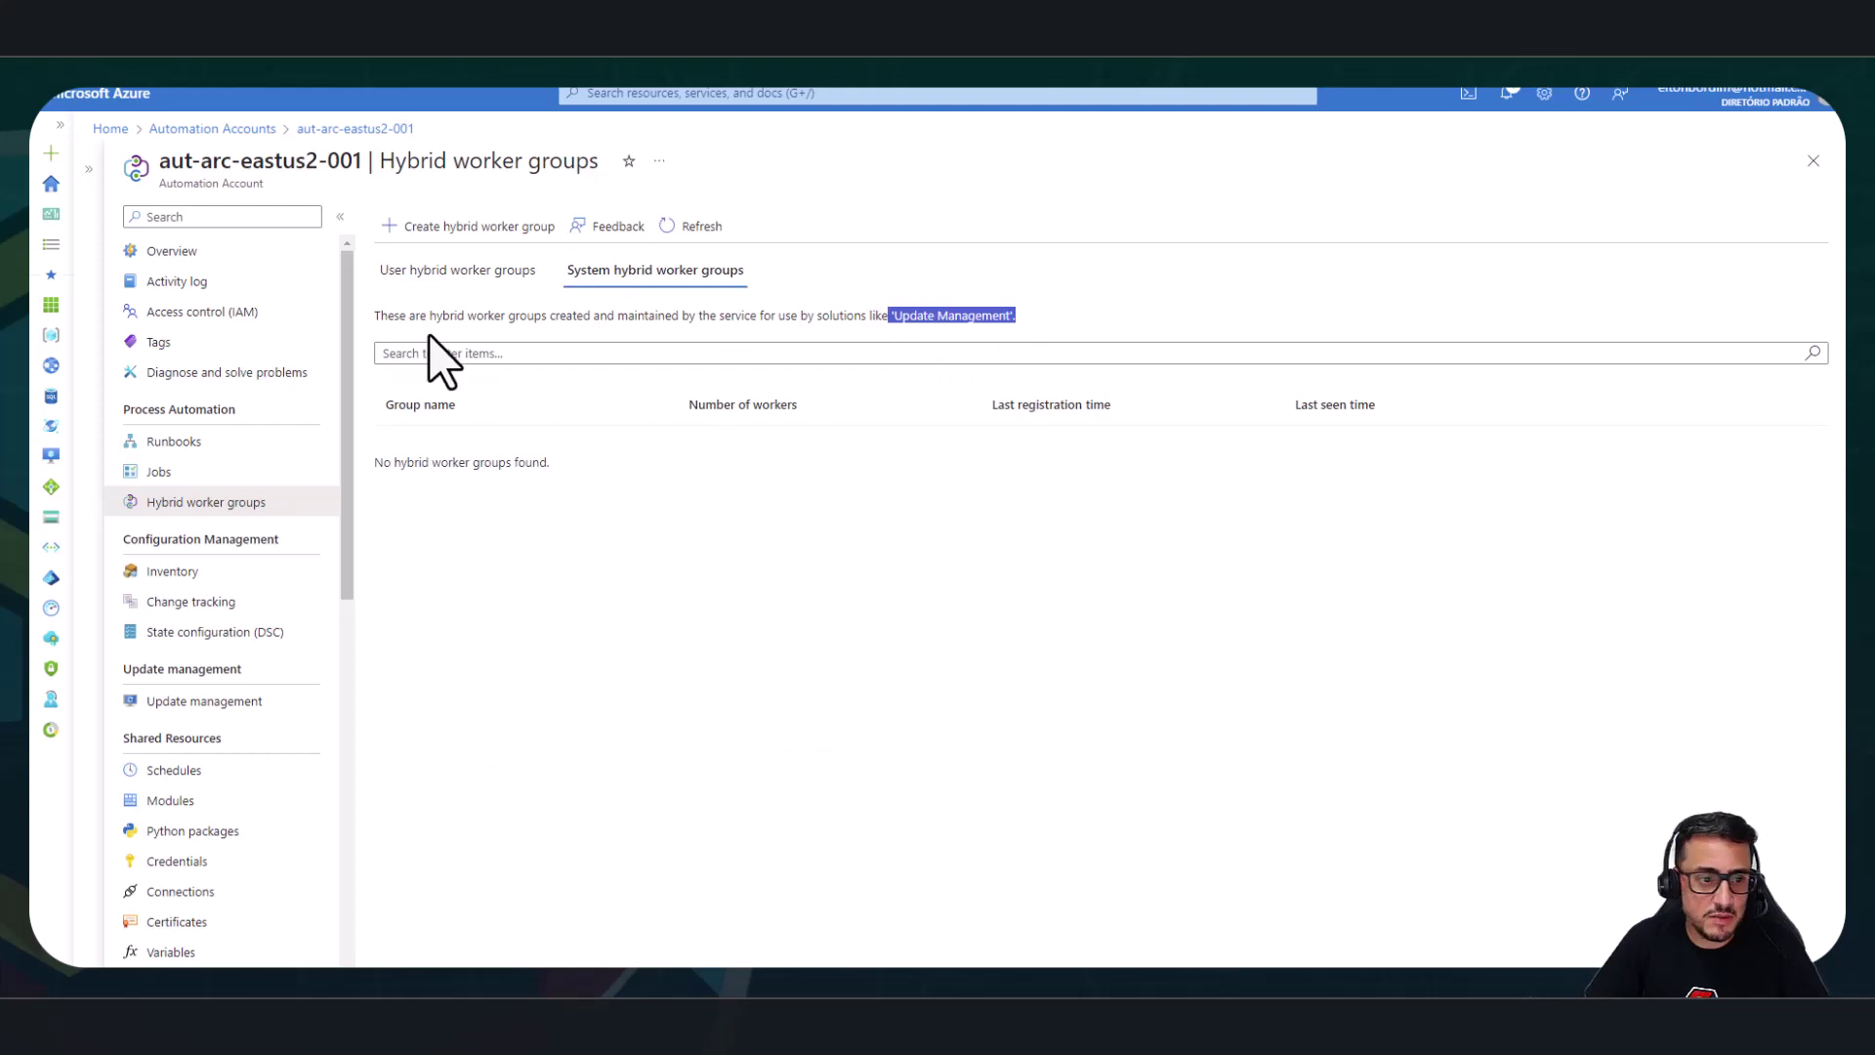
{"action": "left_click_drag", "start_coordinate": [394, 314], "coordinate": [1080, 335]}
{"action": "left_click", "coordinate": [1080, 335]}
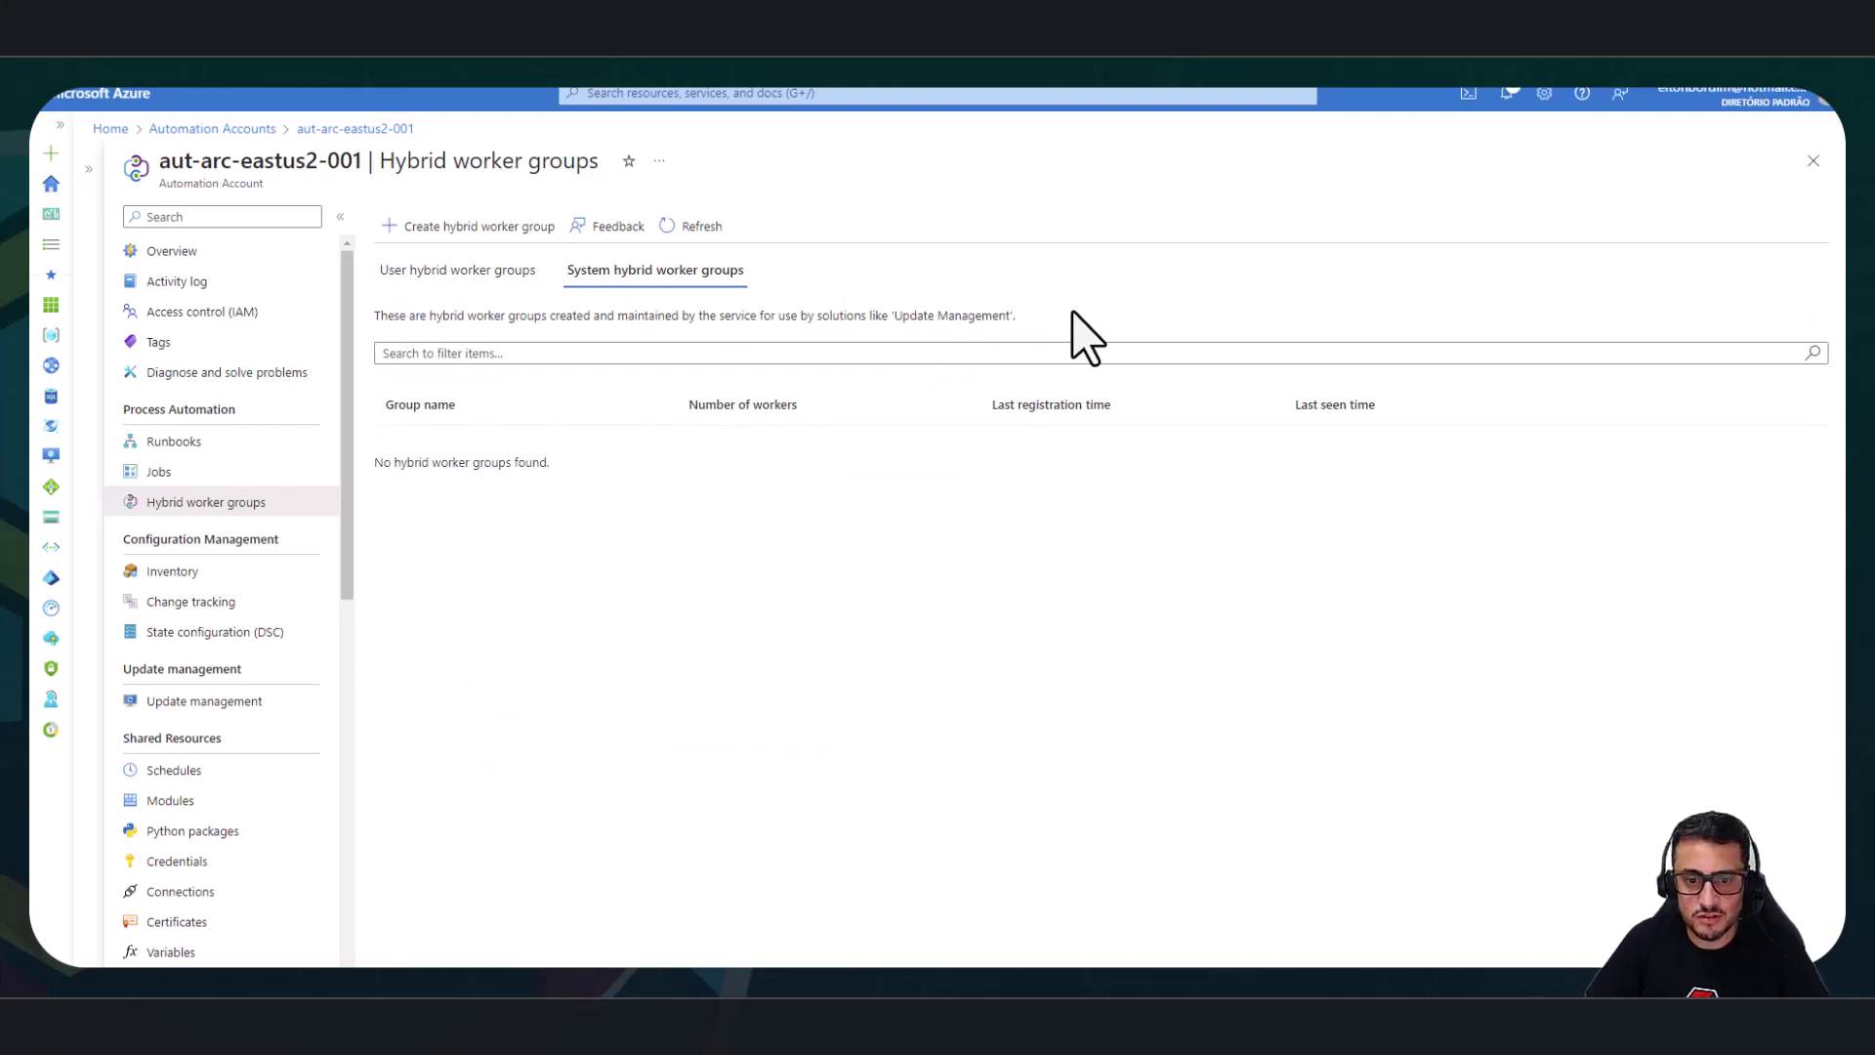
{"action": "left_click_drag", "start_coordinate": [888, 318], "coordinate": [1044, 321]}
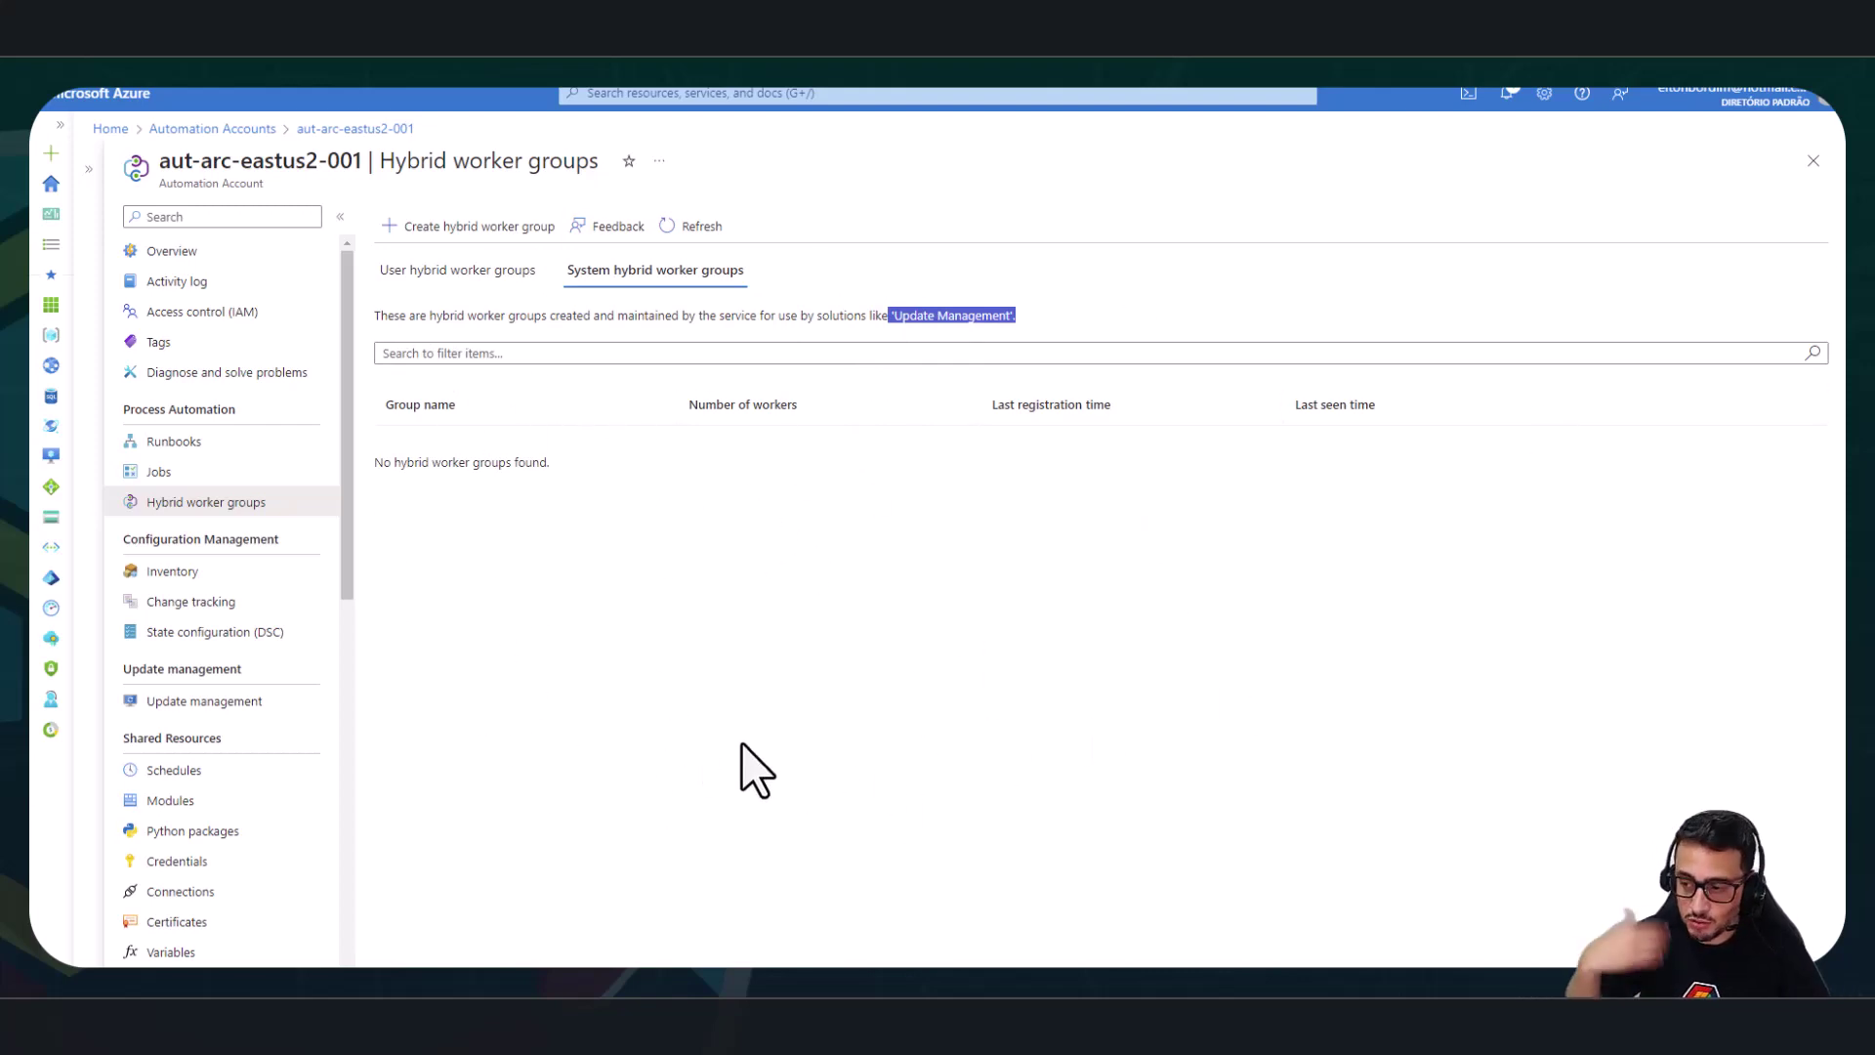
Return to the user hybrid worker groups and read the retirement notice for agent-based User Hybrid Runbook Workers.
{"action": "left_click", "coordinate": [435, 274]}
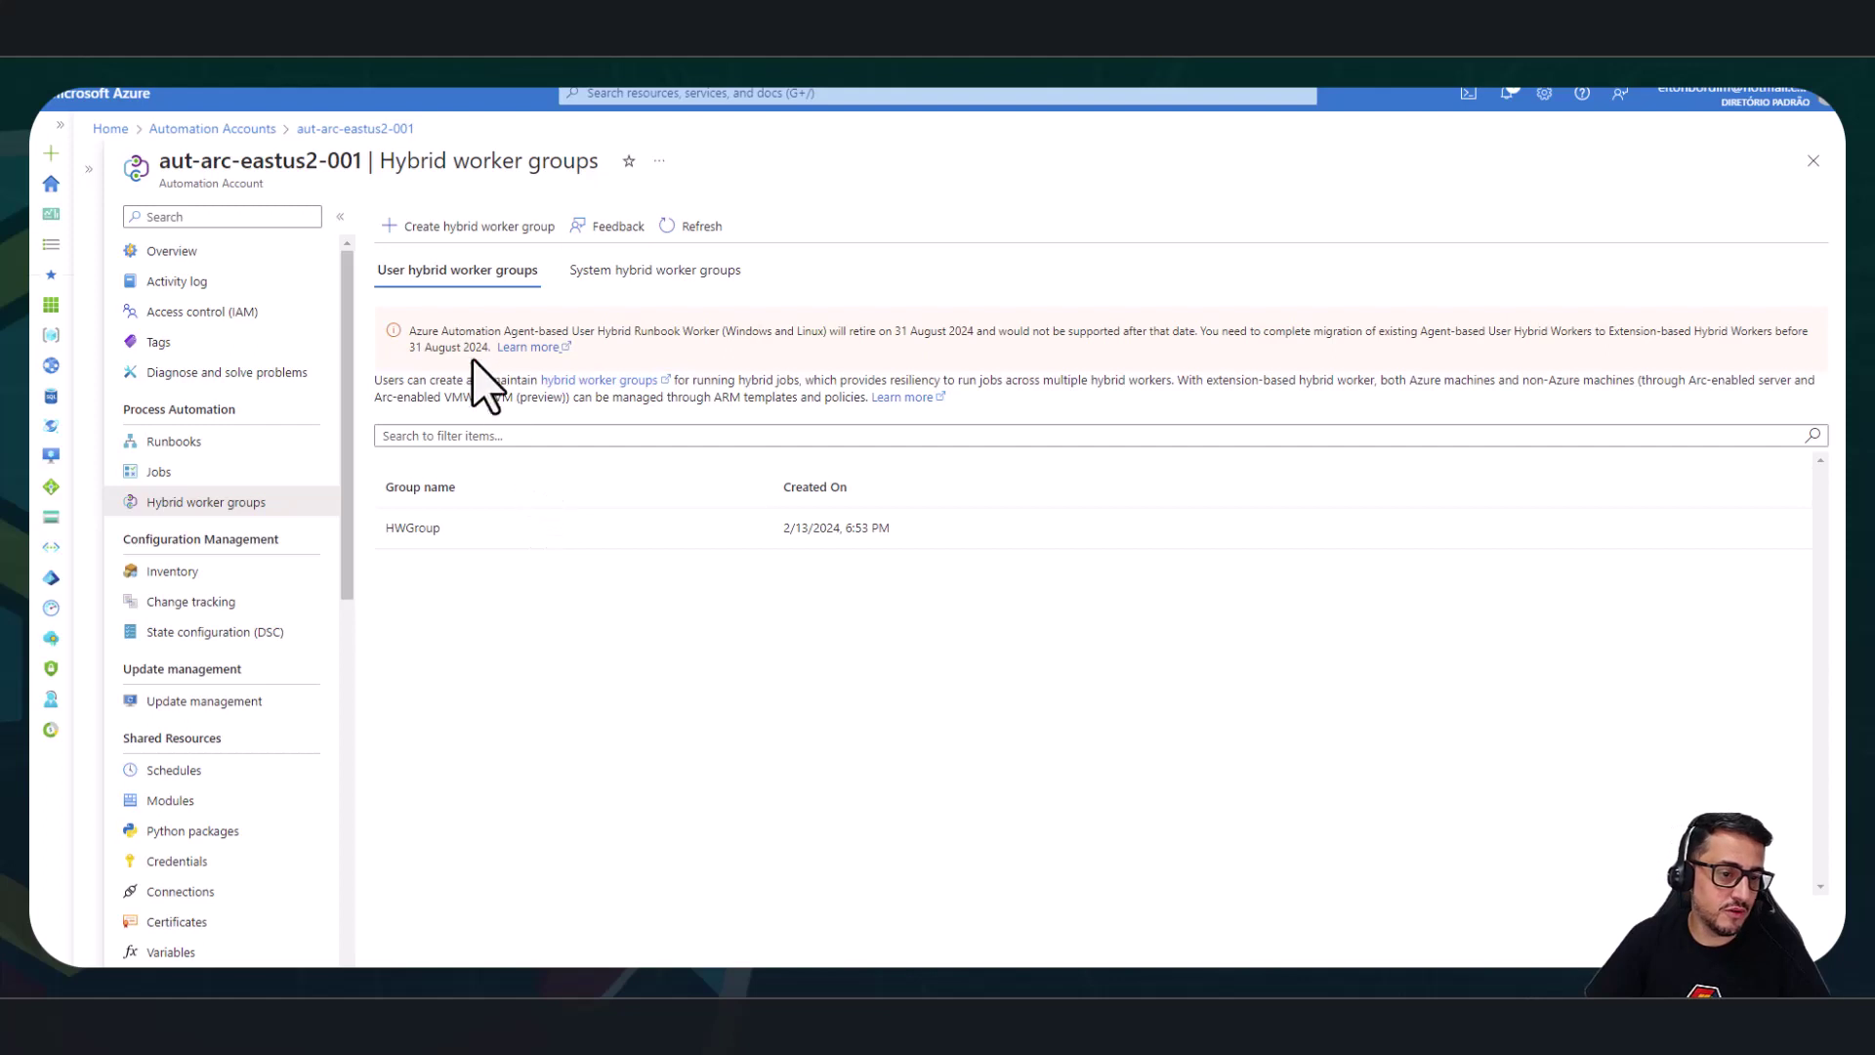
{"action": "left_click_drag", "start_coordinate": [409, 331], "coordinate": [958, 335]}
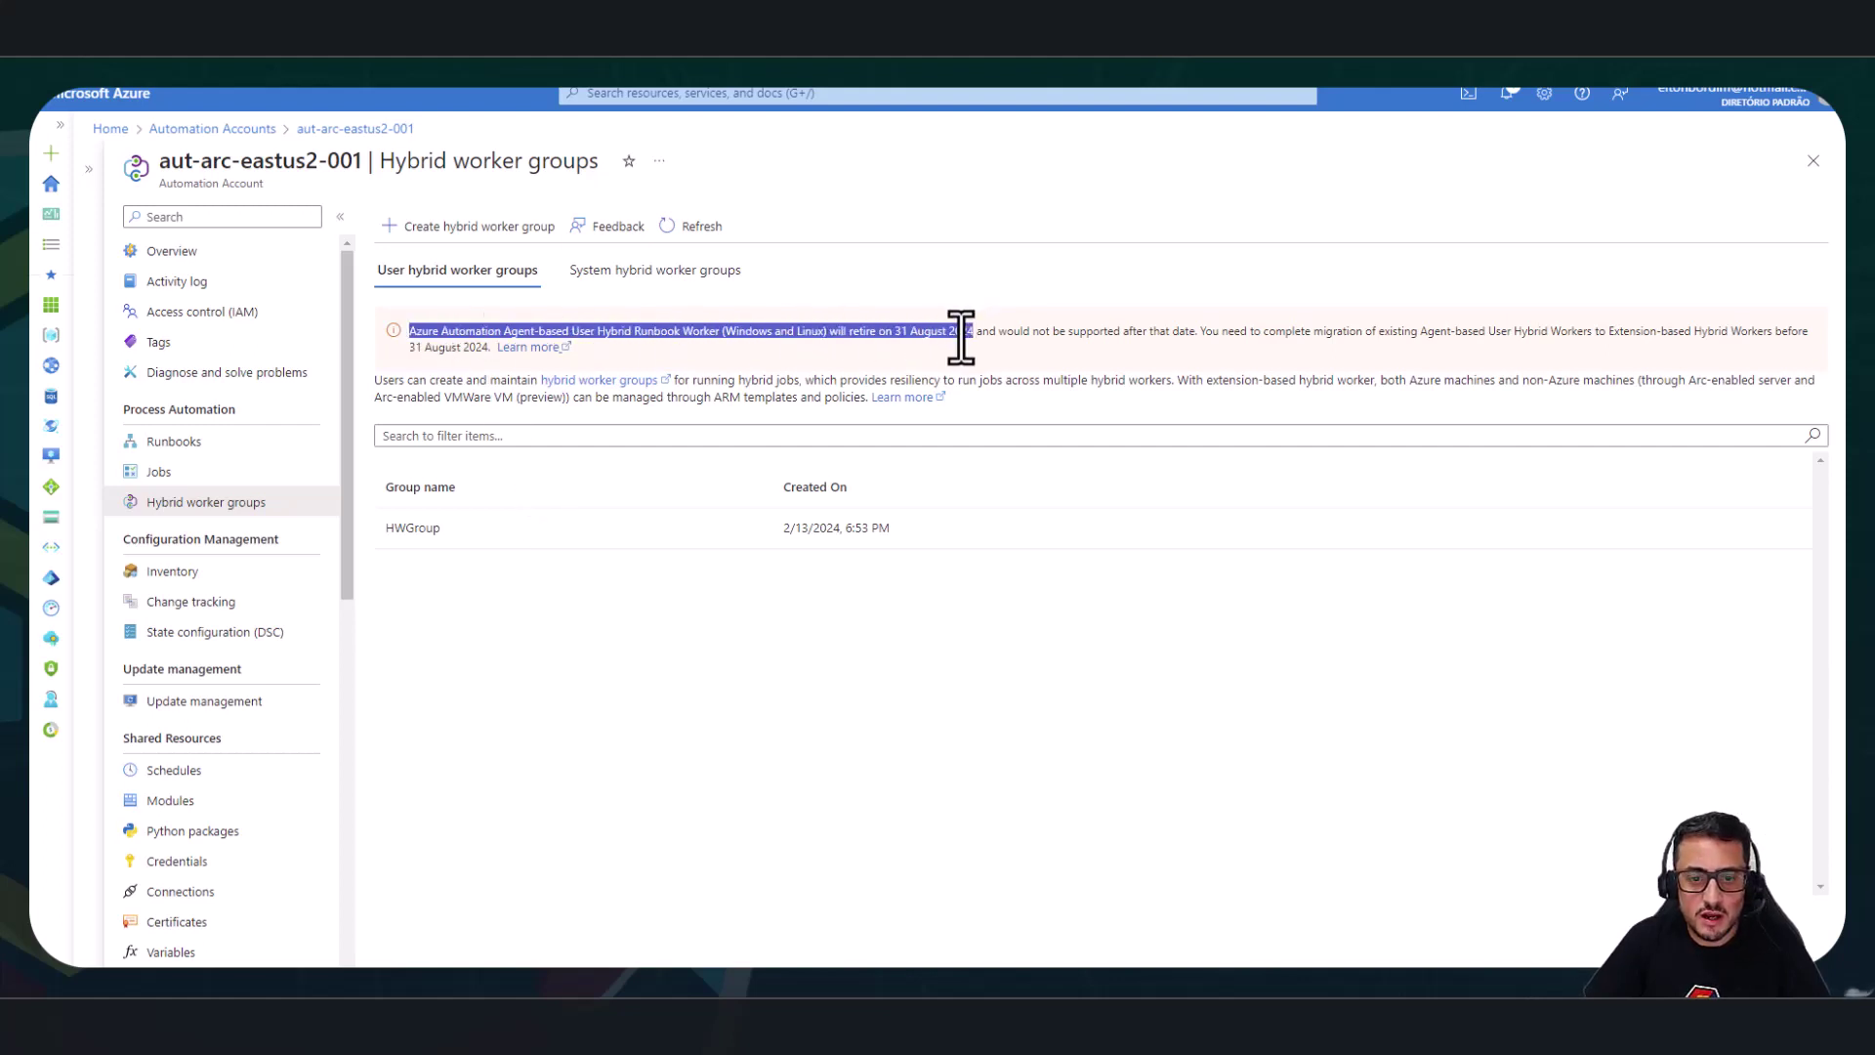
{"action": "left_click", "coordinate": [872, 340]}
{"action": "left_click_drag", "start_coordinate": [825, 331], "coordinate": [982, 332]}
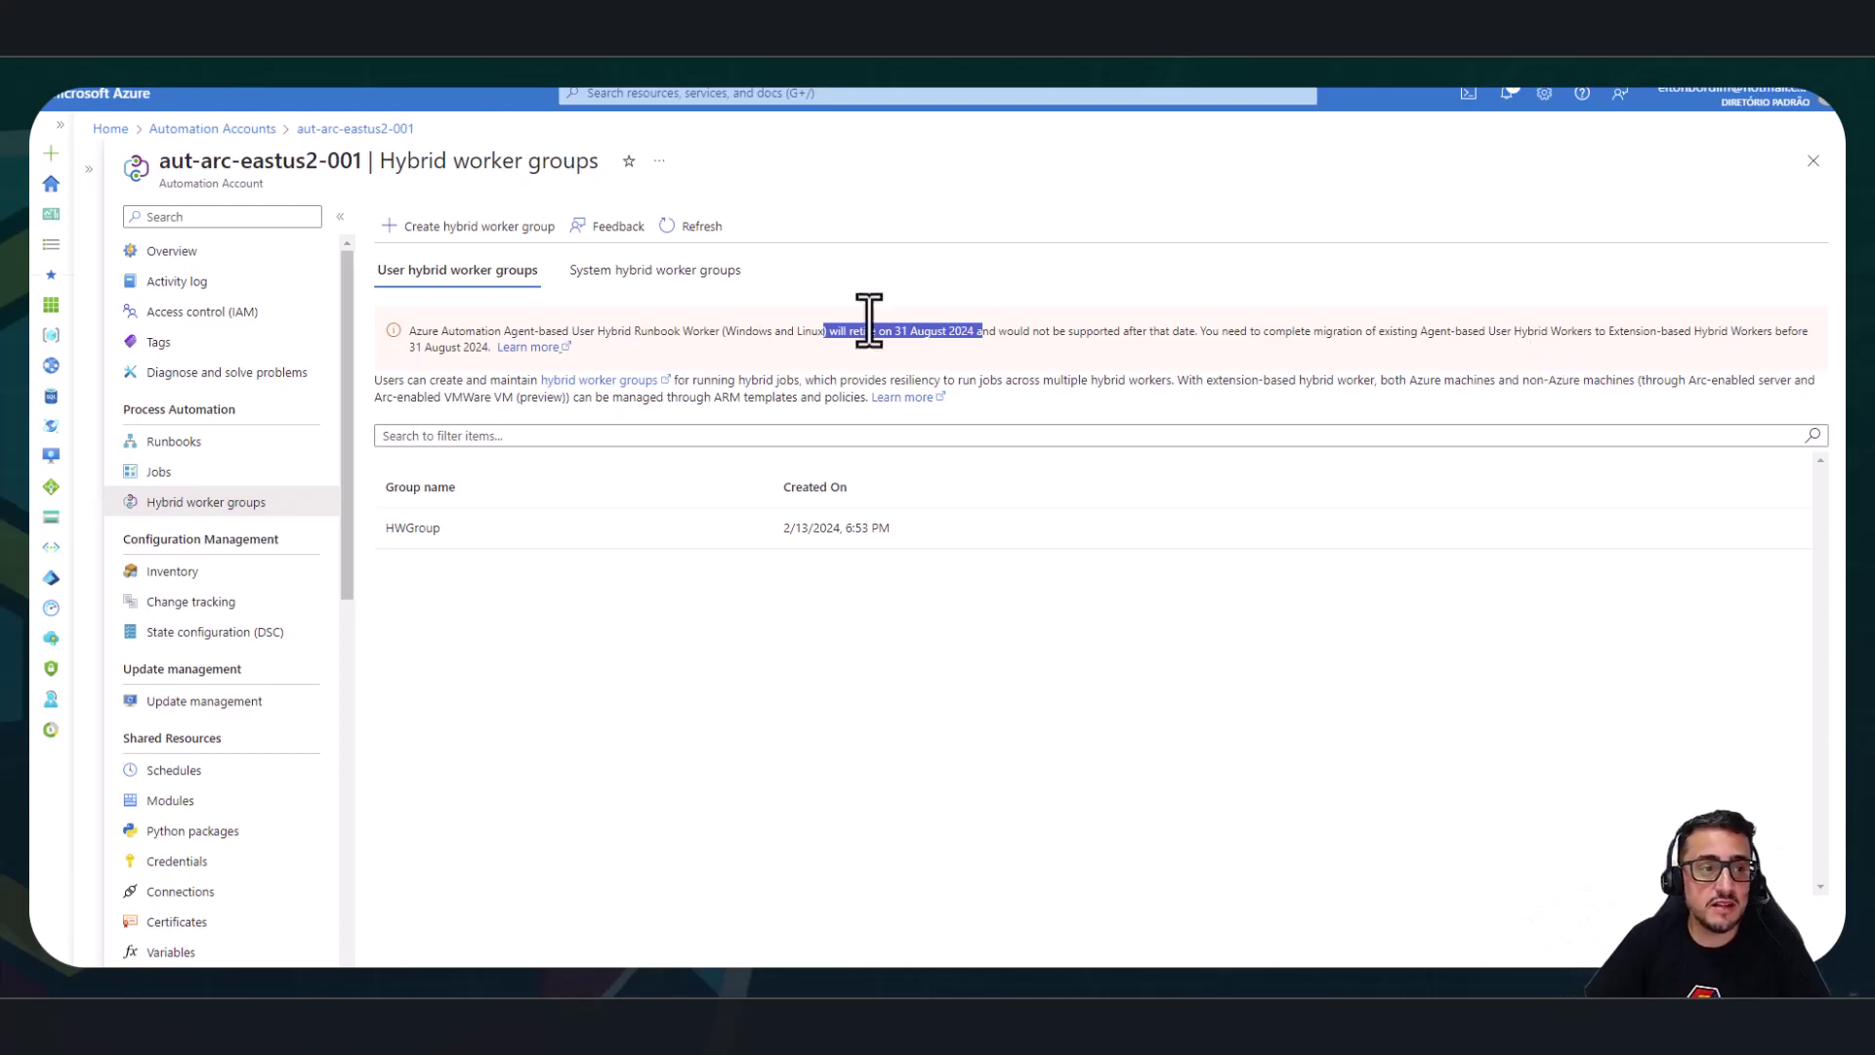
Switch to the Microsoft Learn article on migrating existing agent-based Hybrid Workers to extension-based ones and read its title.
{"action": "key", "text": "ctrl+Tab"}
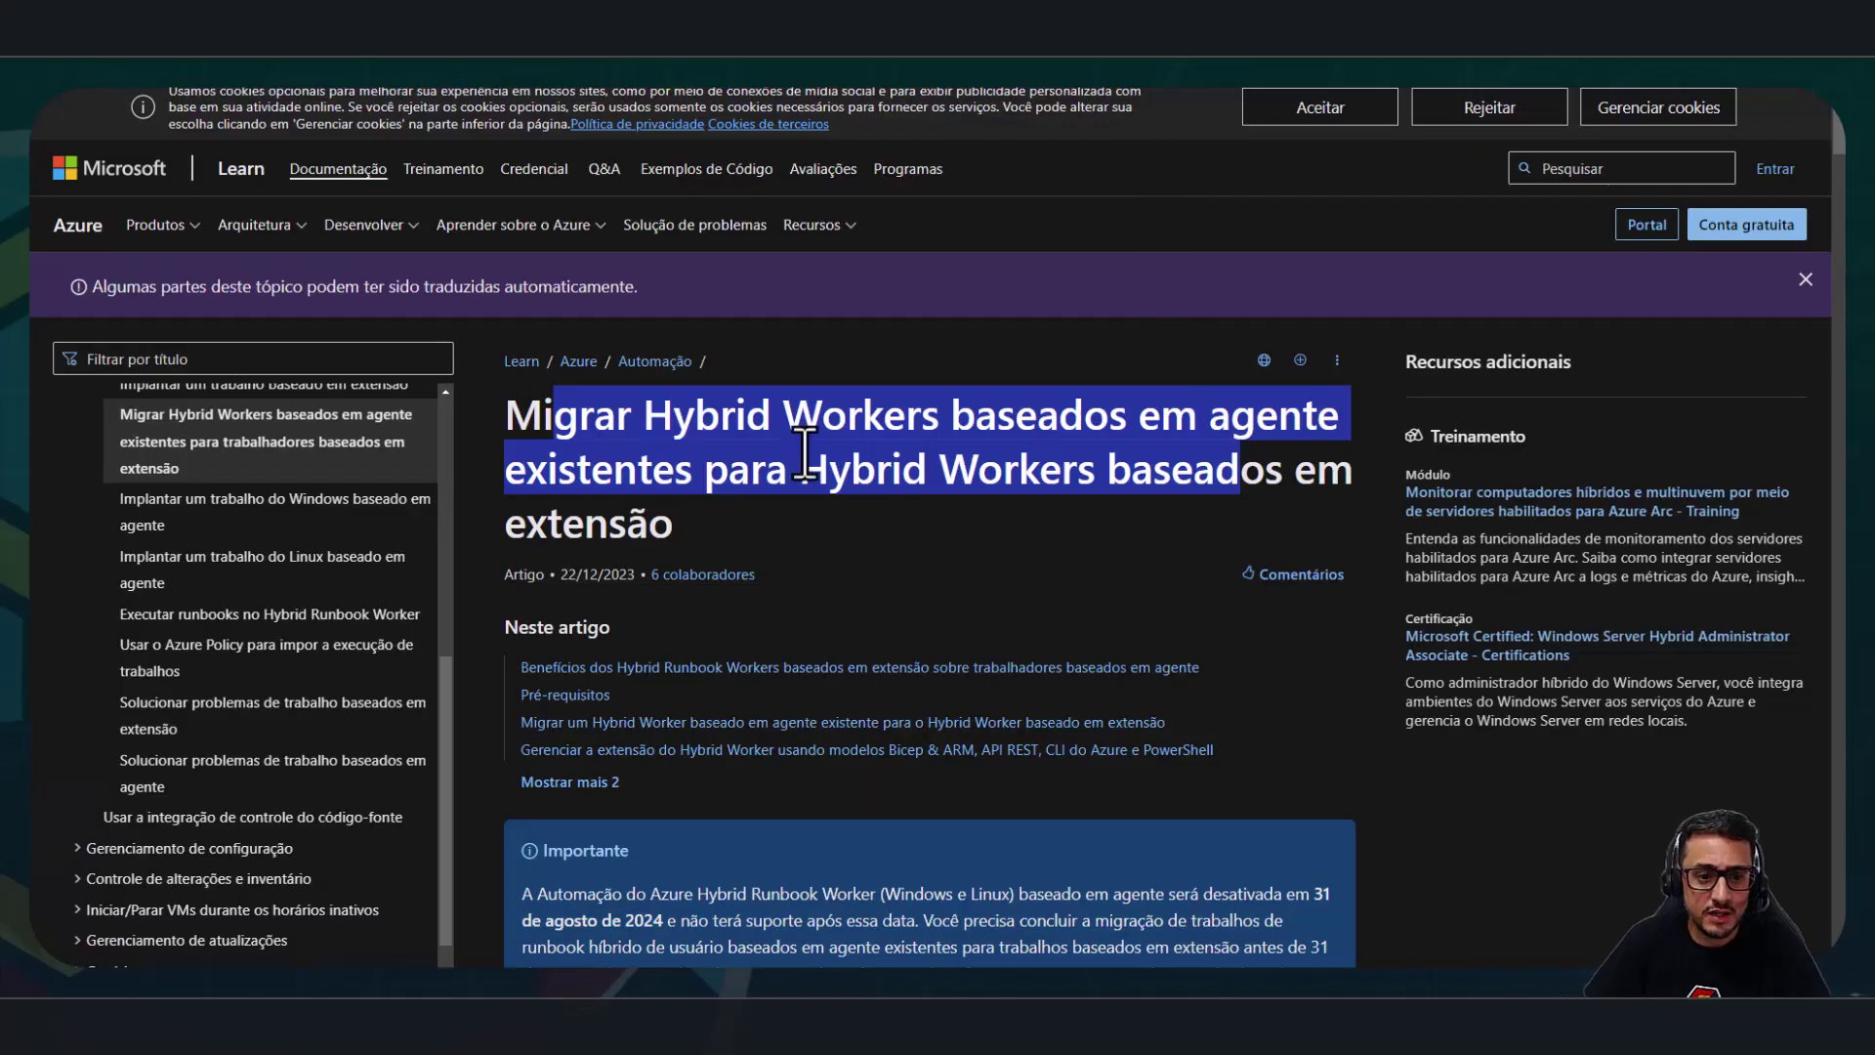
{"action": "left_click", "coordinate": [632, 431]}
{"action": "left_click_drag", "start_coordinate": [518, 422], "coordinate": [1285, 527]}
{"action": "left_click", "coordinate": [621, 422]}
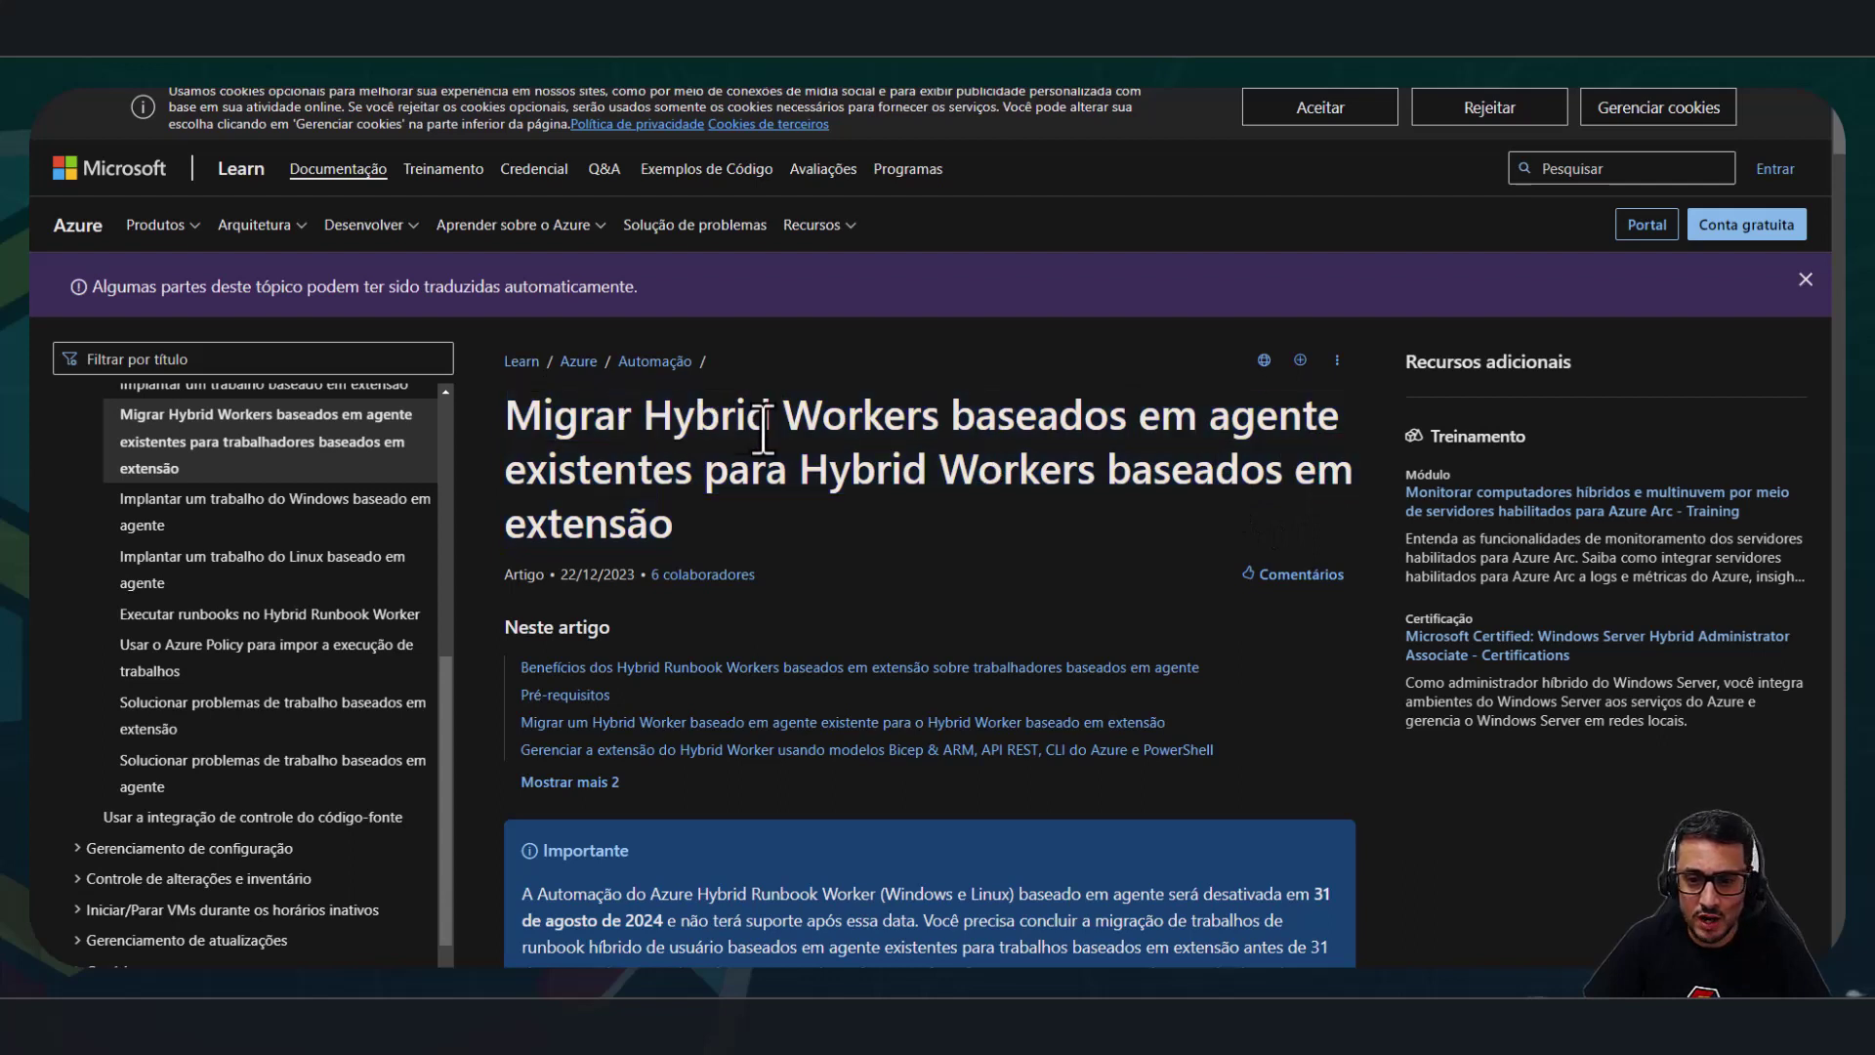
{"action": "left_click_drag", "start_coordinate": [784, 415], "coordinate": [1337, 431]}
{"action": "left_click", "coordinate": [721, 472]}
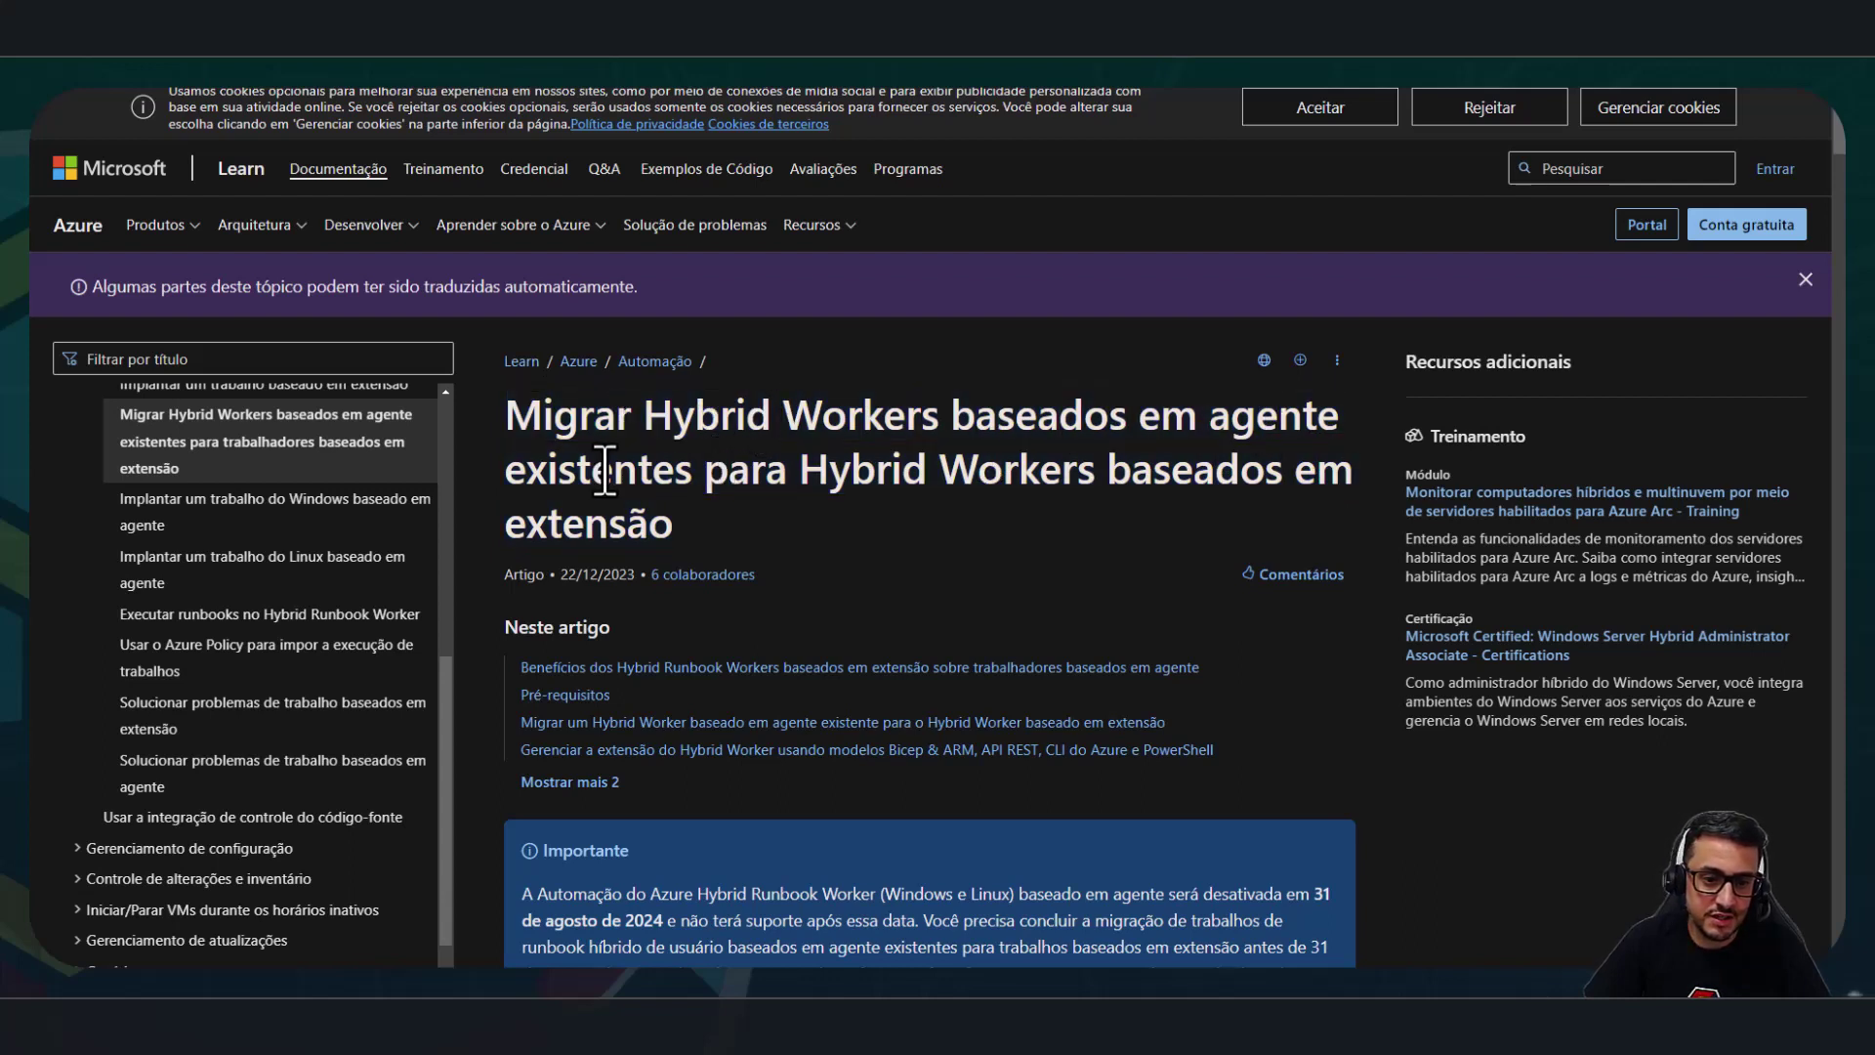
{"action": "left_click_drag", "start_coordinate": [619, 469], "coordinate": [1193, 479]}
{"action": "left_click", "coordinate": [985, 488]}
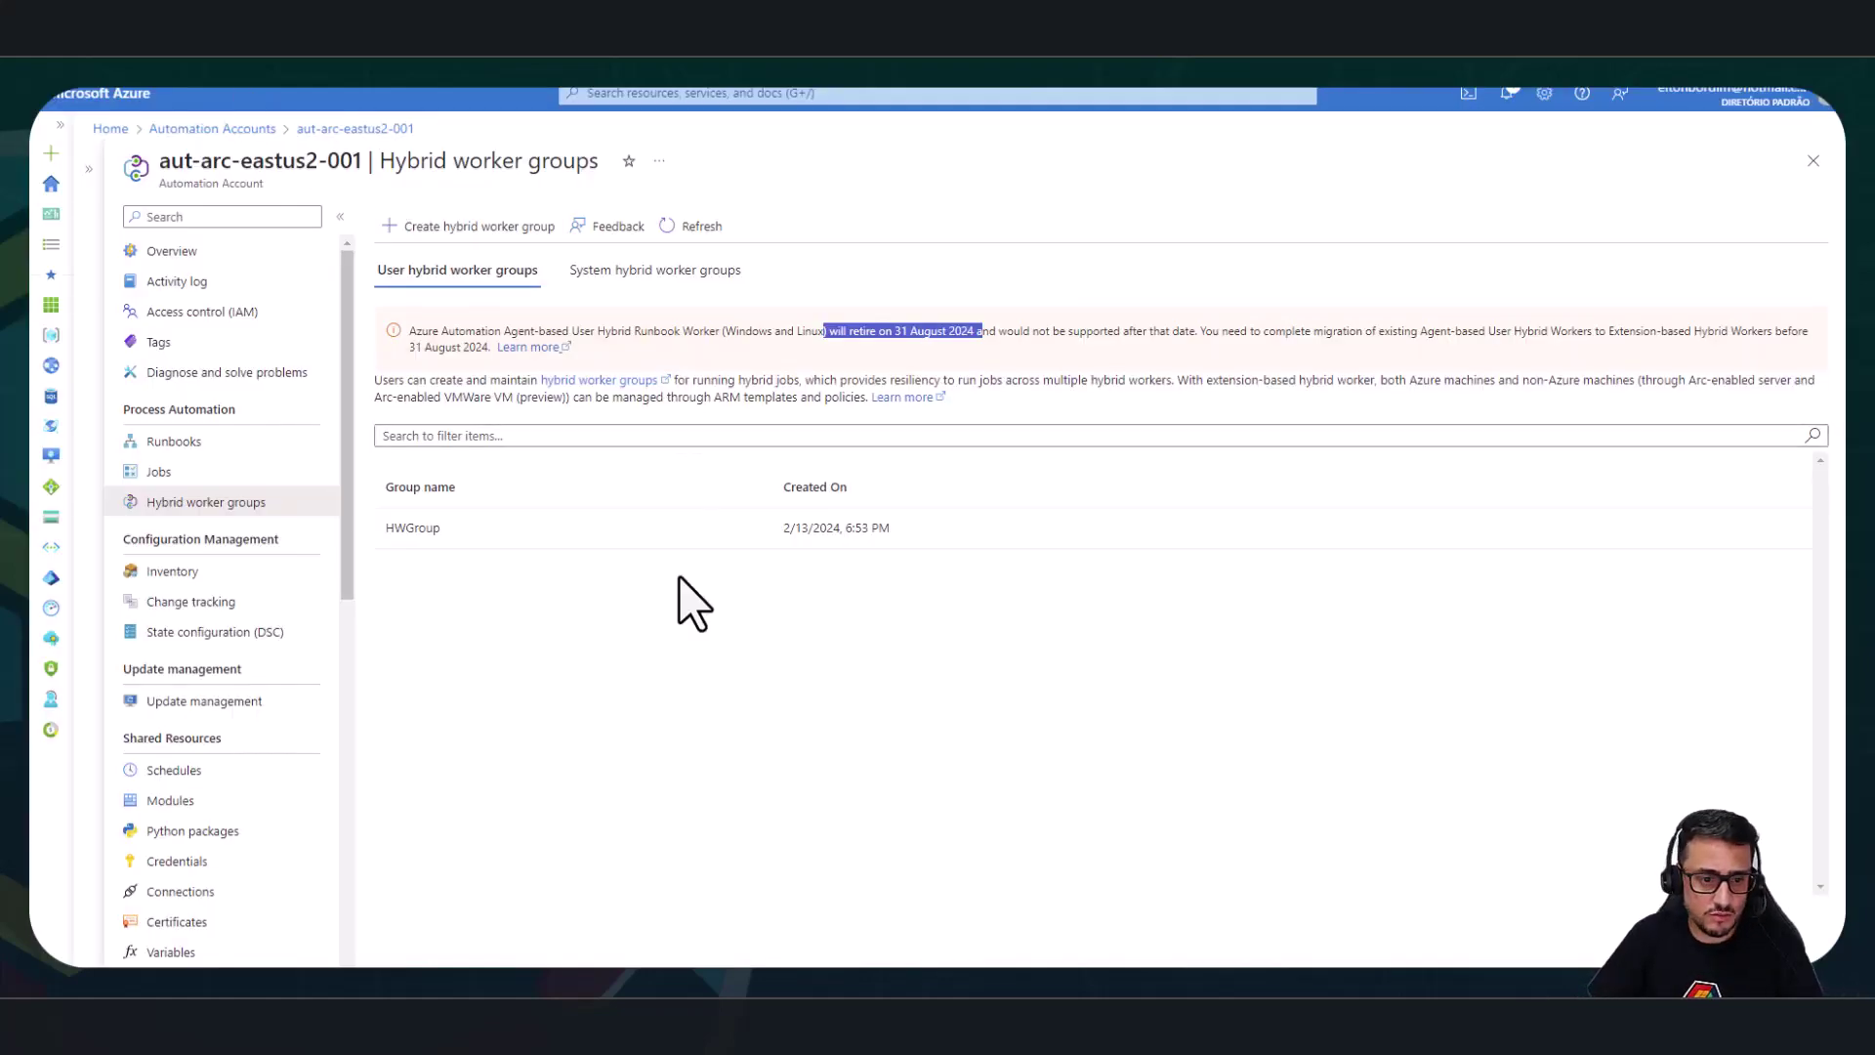
Start creating a hybrid worker group in the Automation account and name it GroupAzureArc.
{"action": "left_click", "coordinate": [681, 599]}
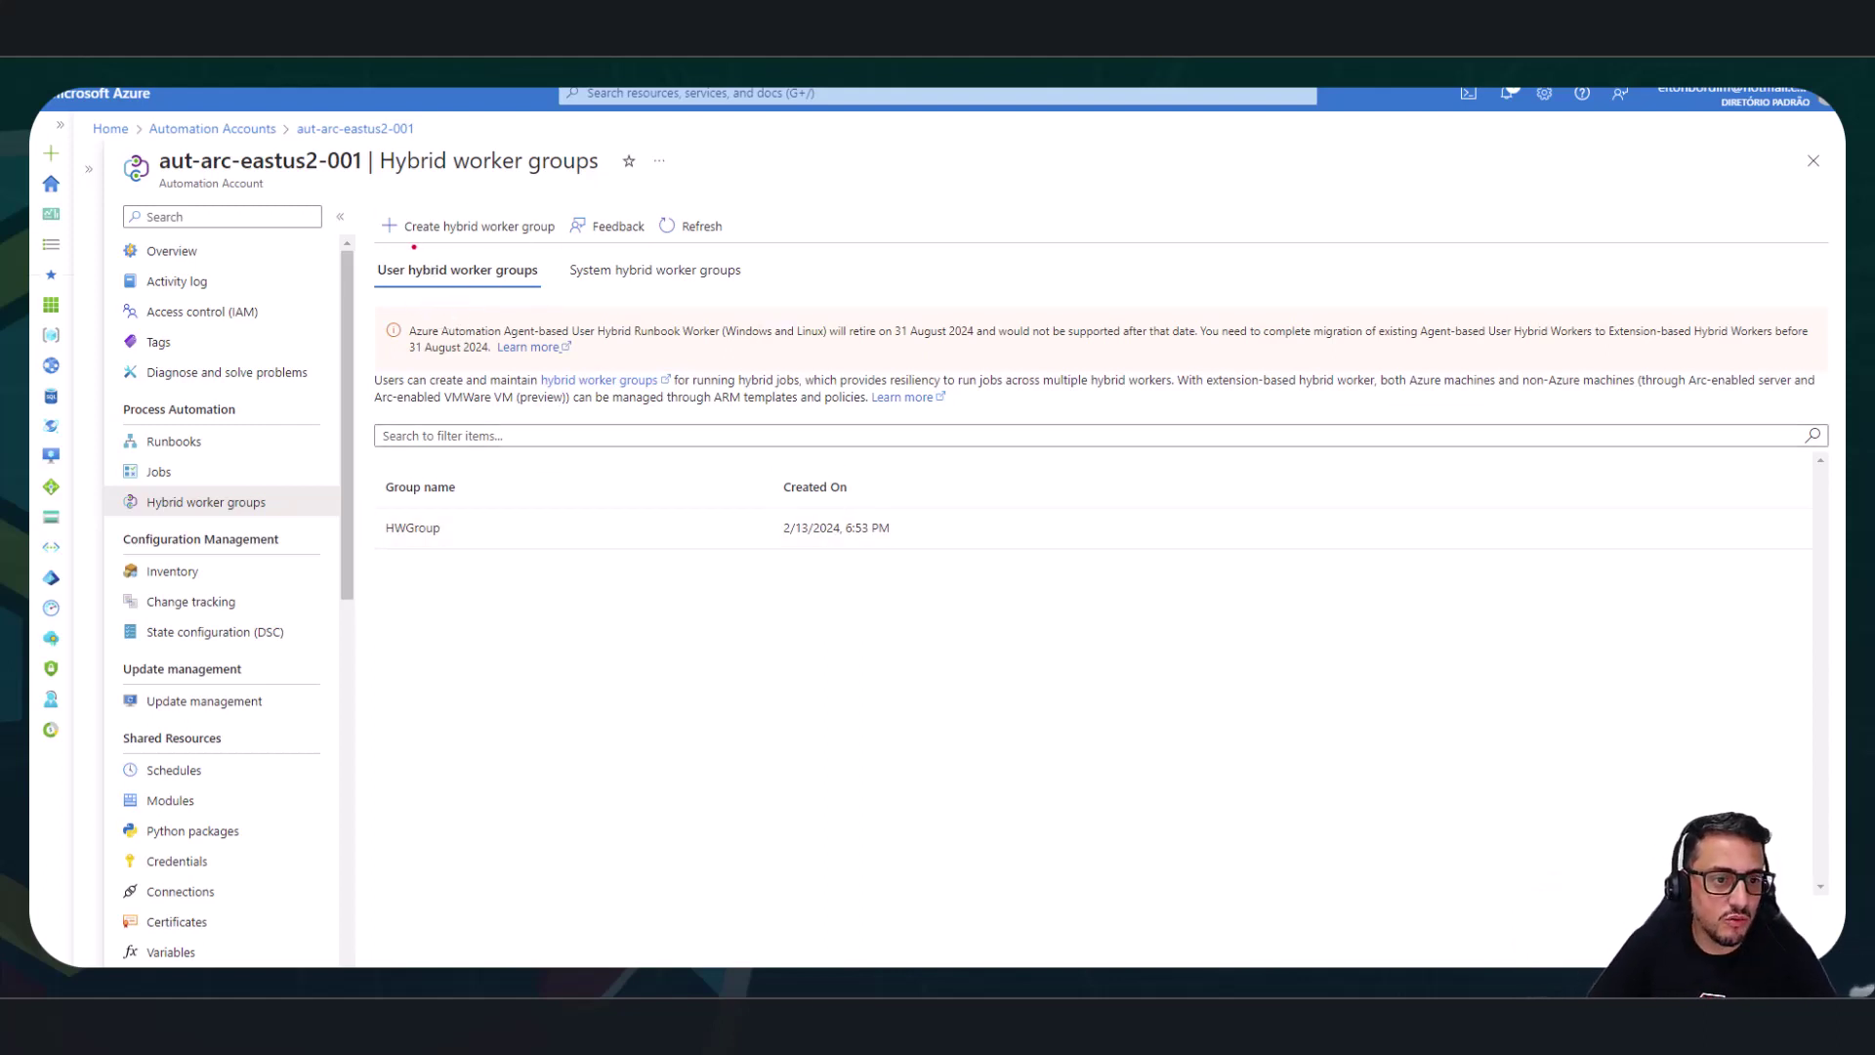
{"action": "left_click", "coordinate": [469, 231]}
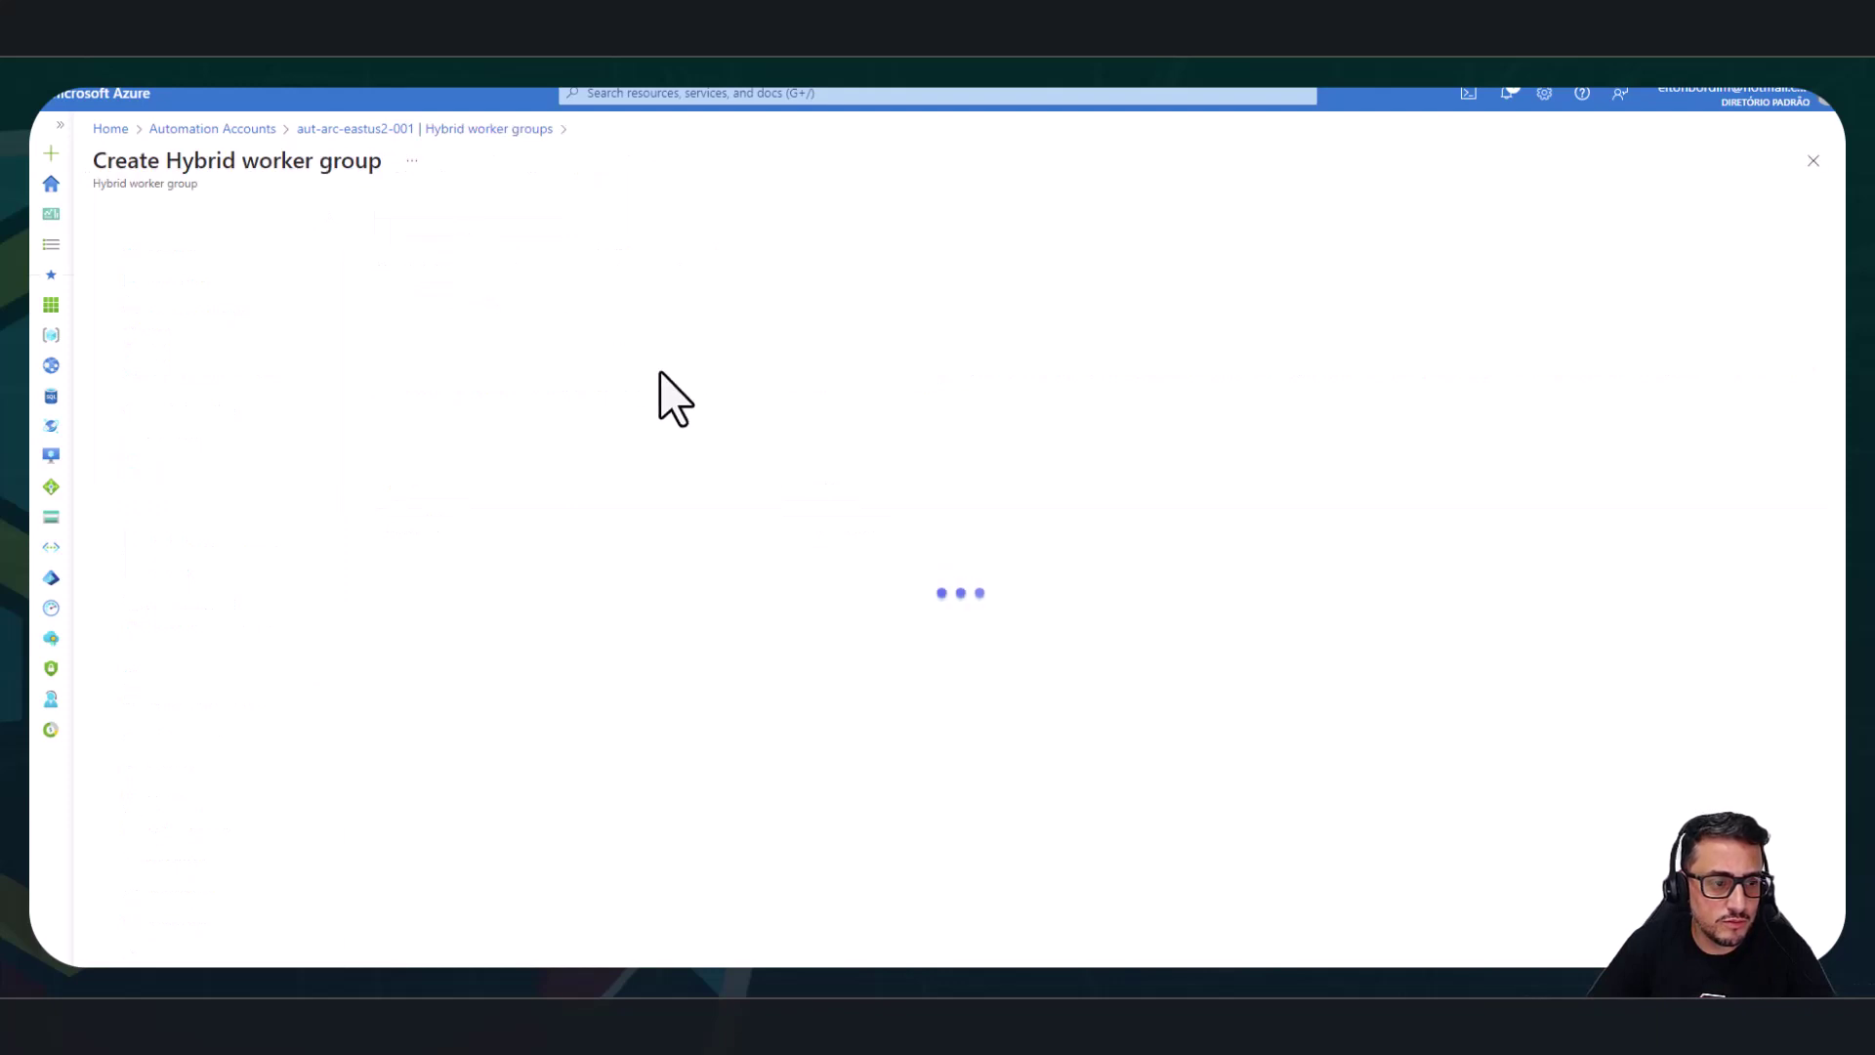
{"action": "left_click", "coordinate": [485, 414]}
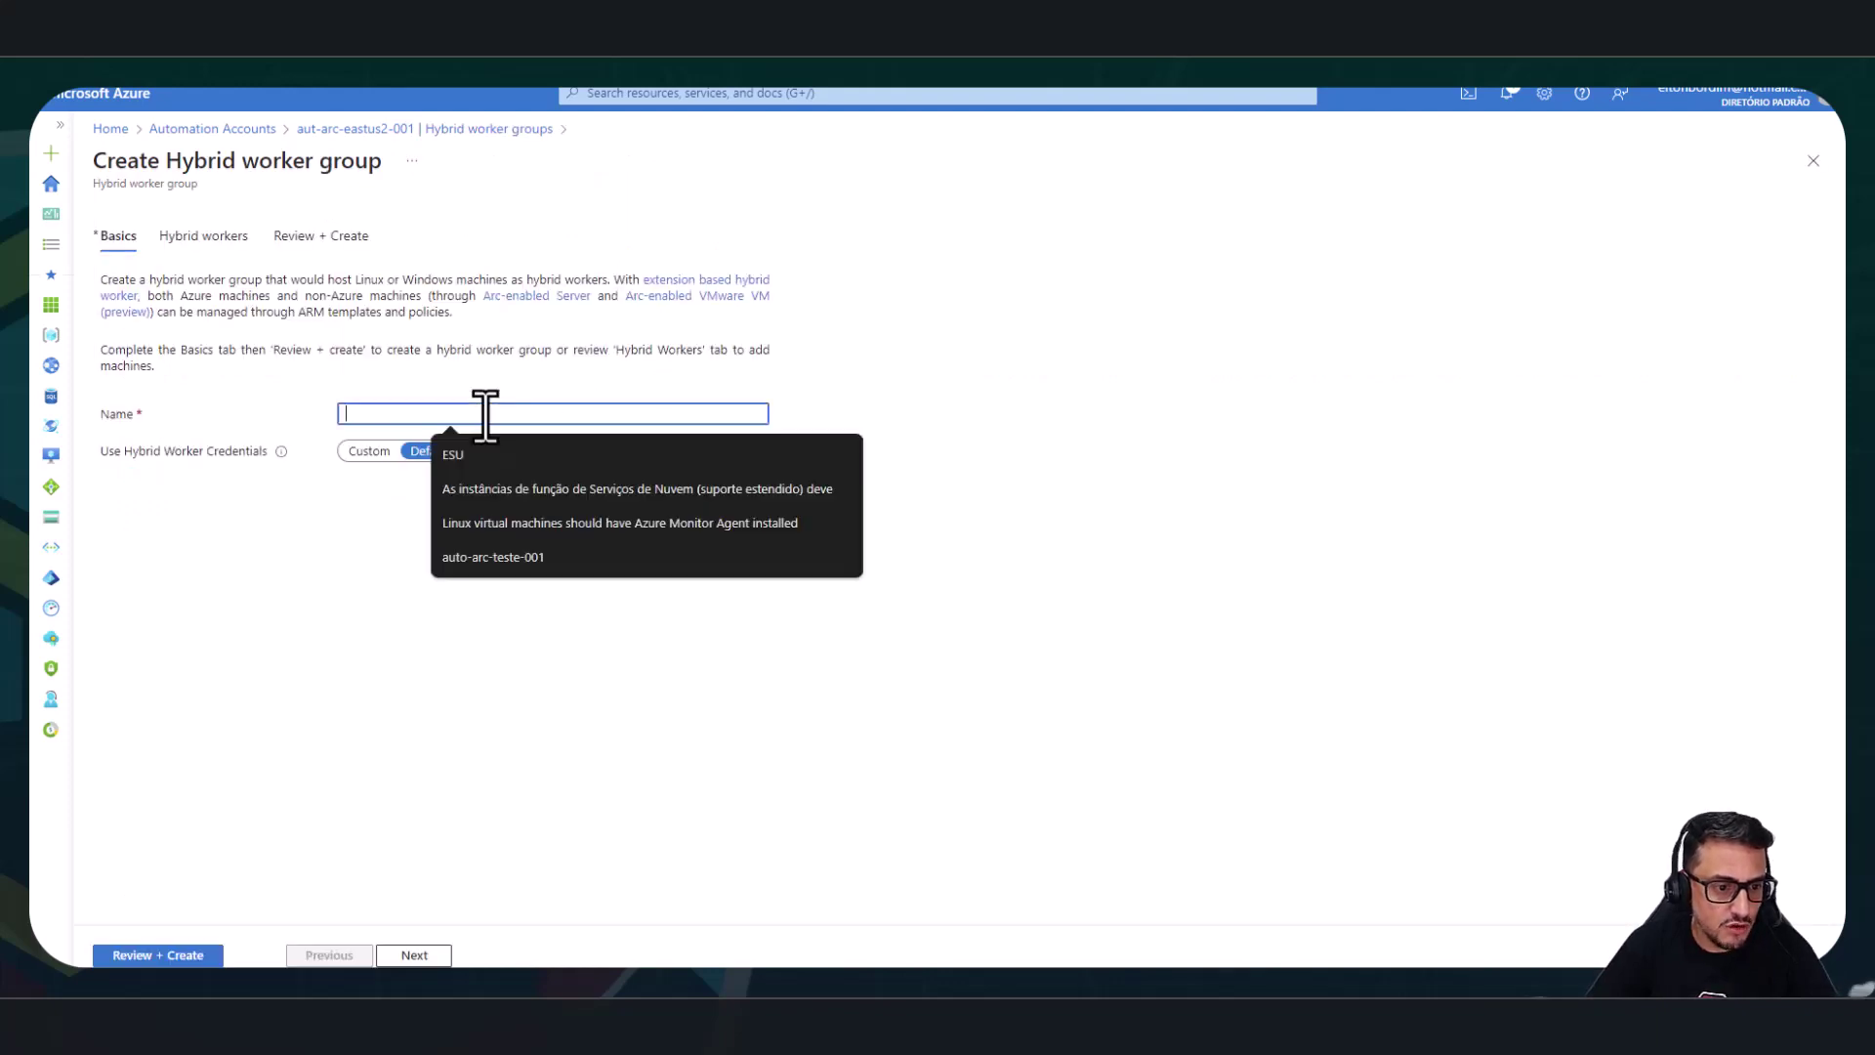
{"action": "type", "text": "GroupAzureArc"}
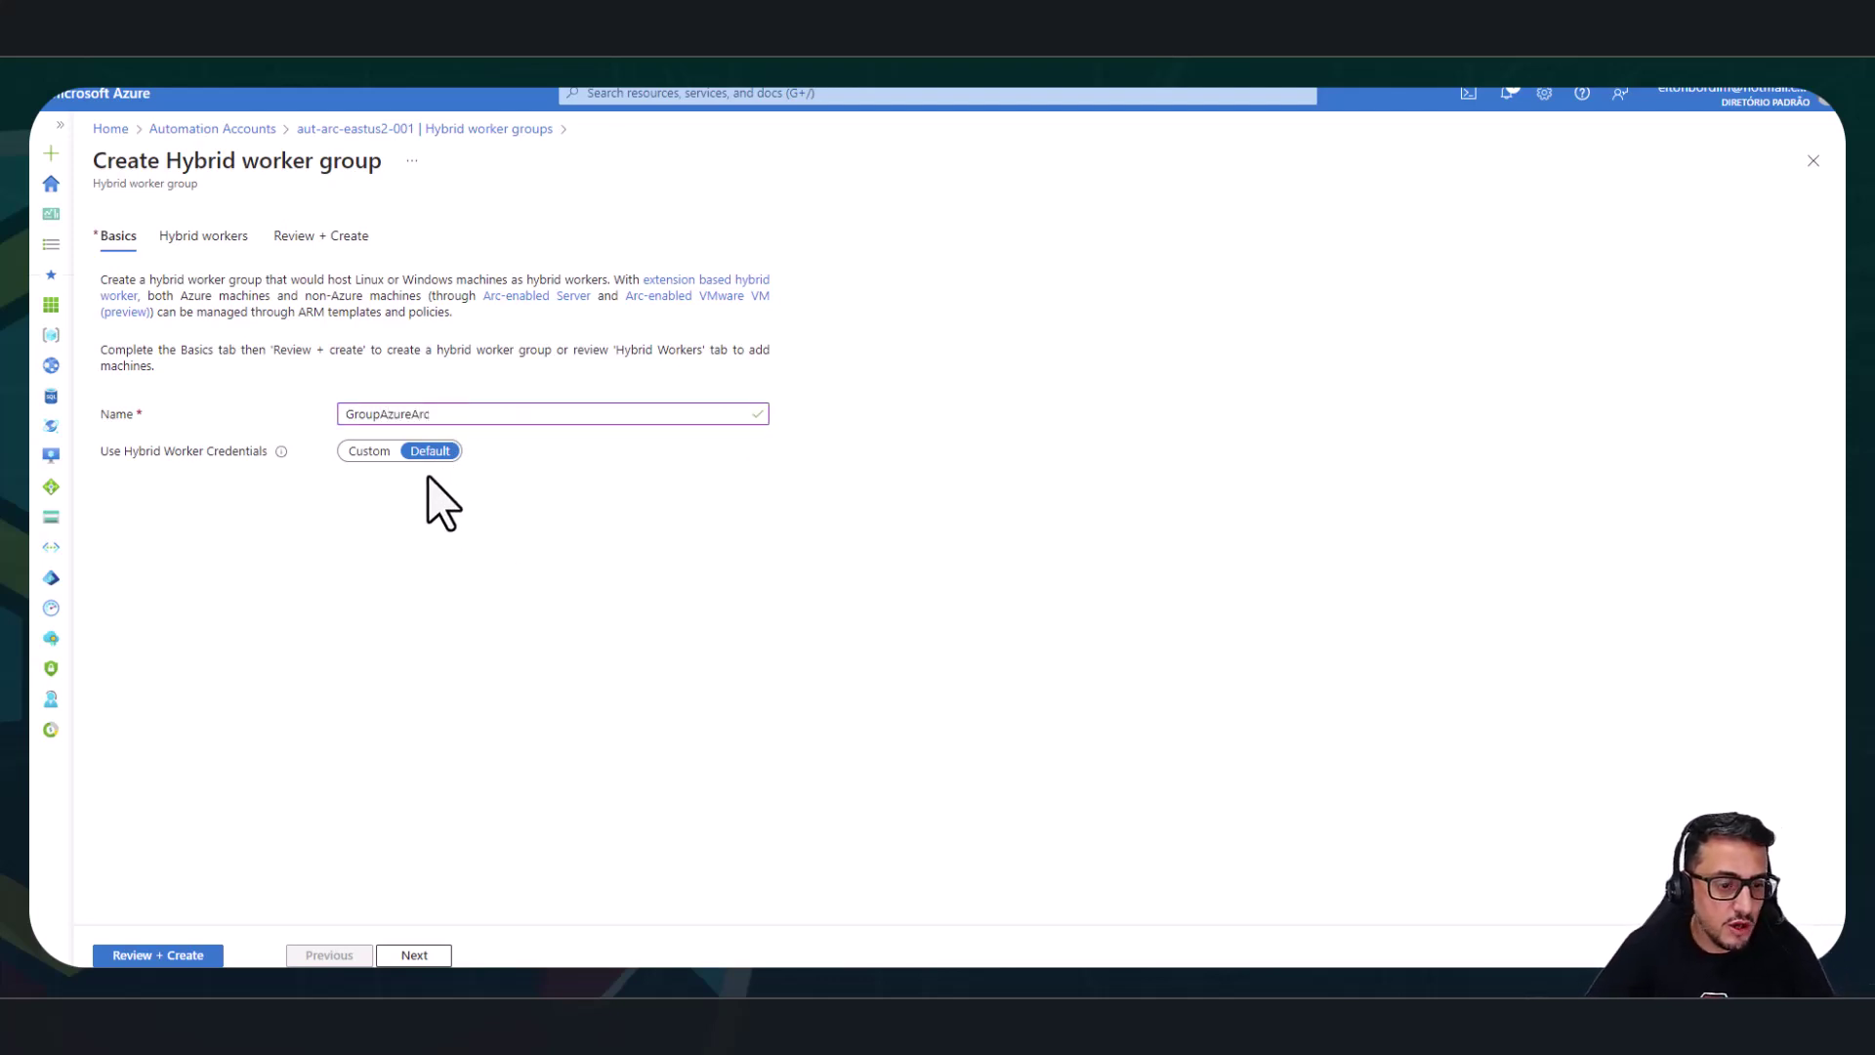
{"action": "left_click", "coordinate": [371, 452]}
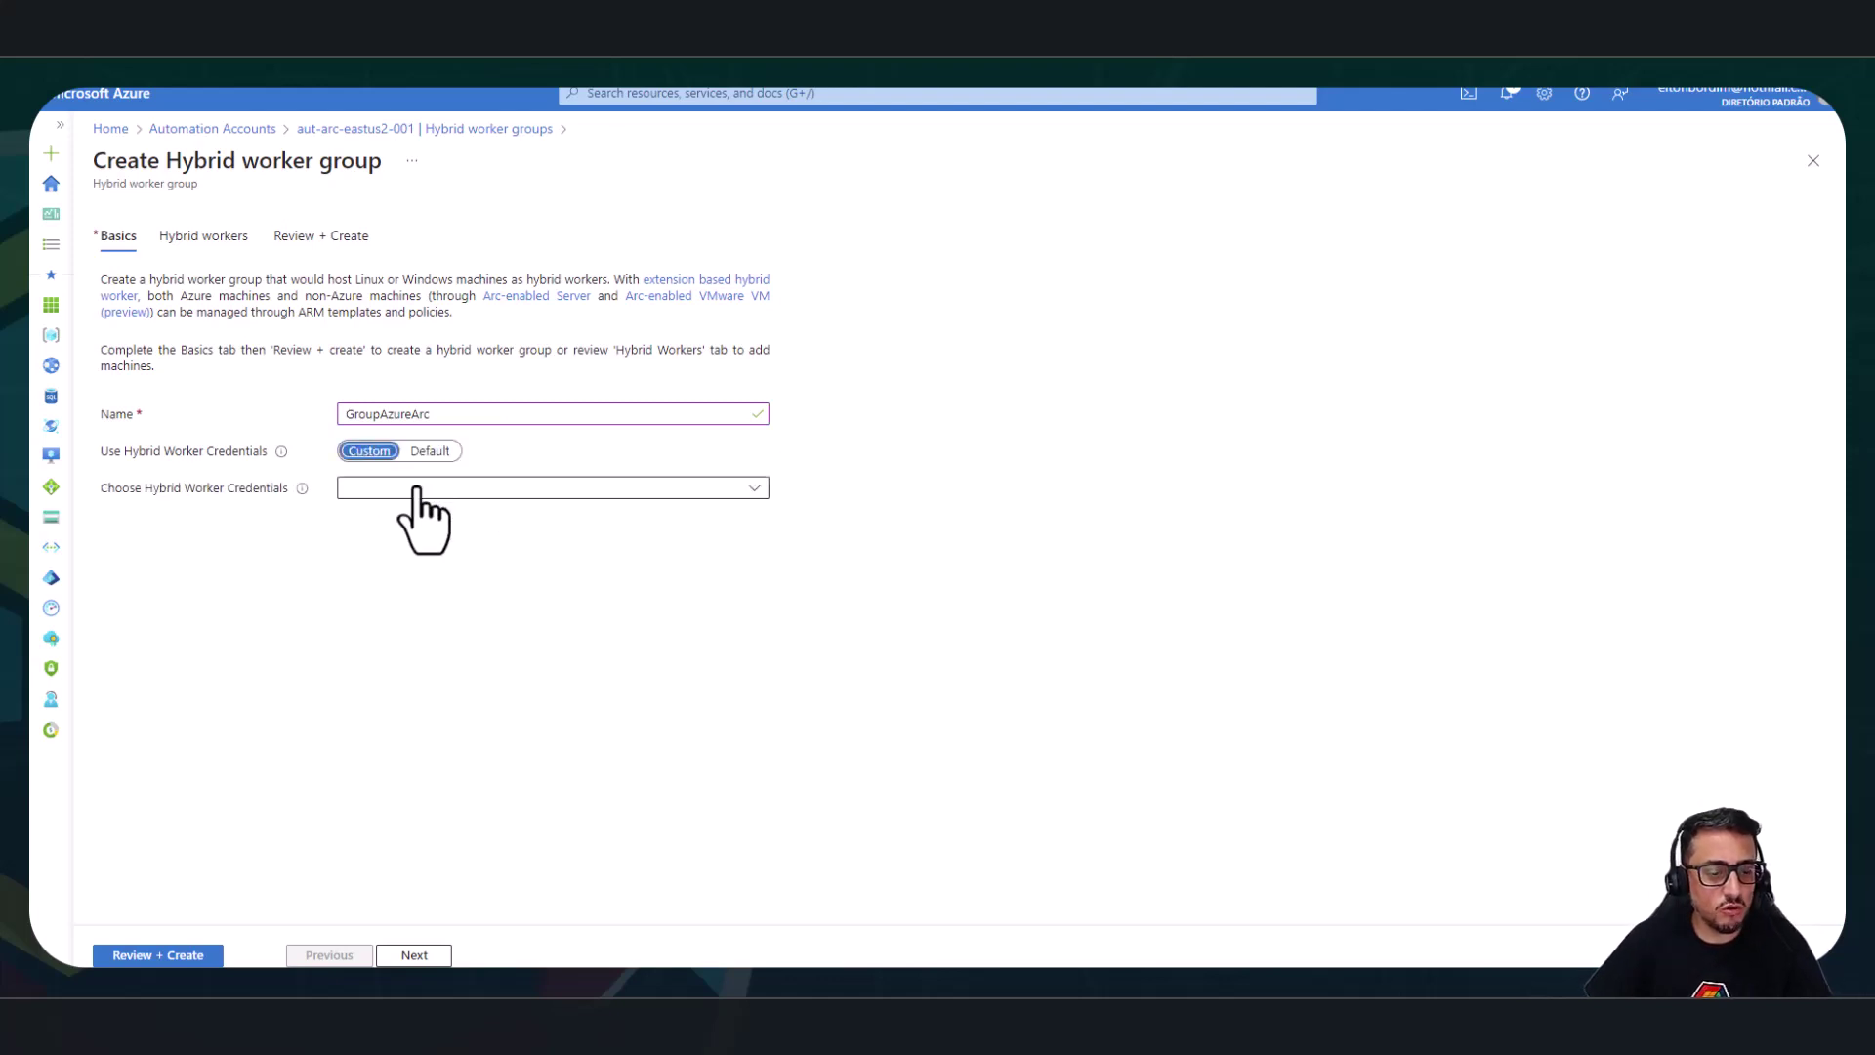
{"action": "left_click", "coordinate": [417, 488]}
{"action": "left_click", "coordinate": [414, 517]}
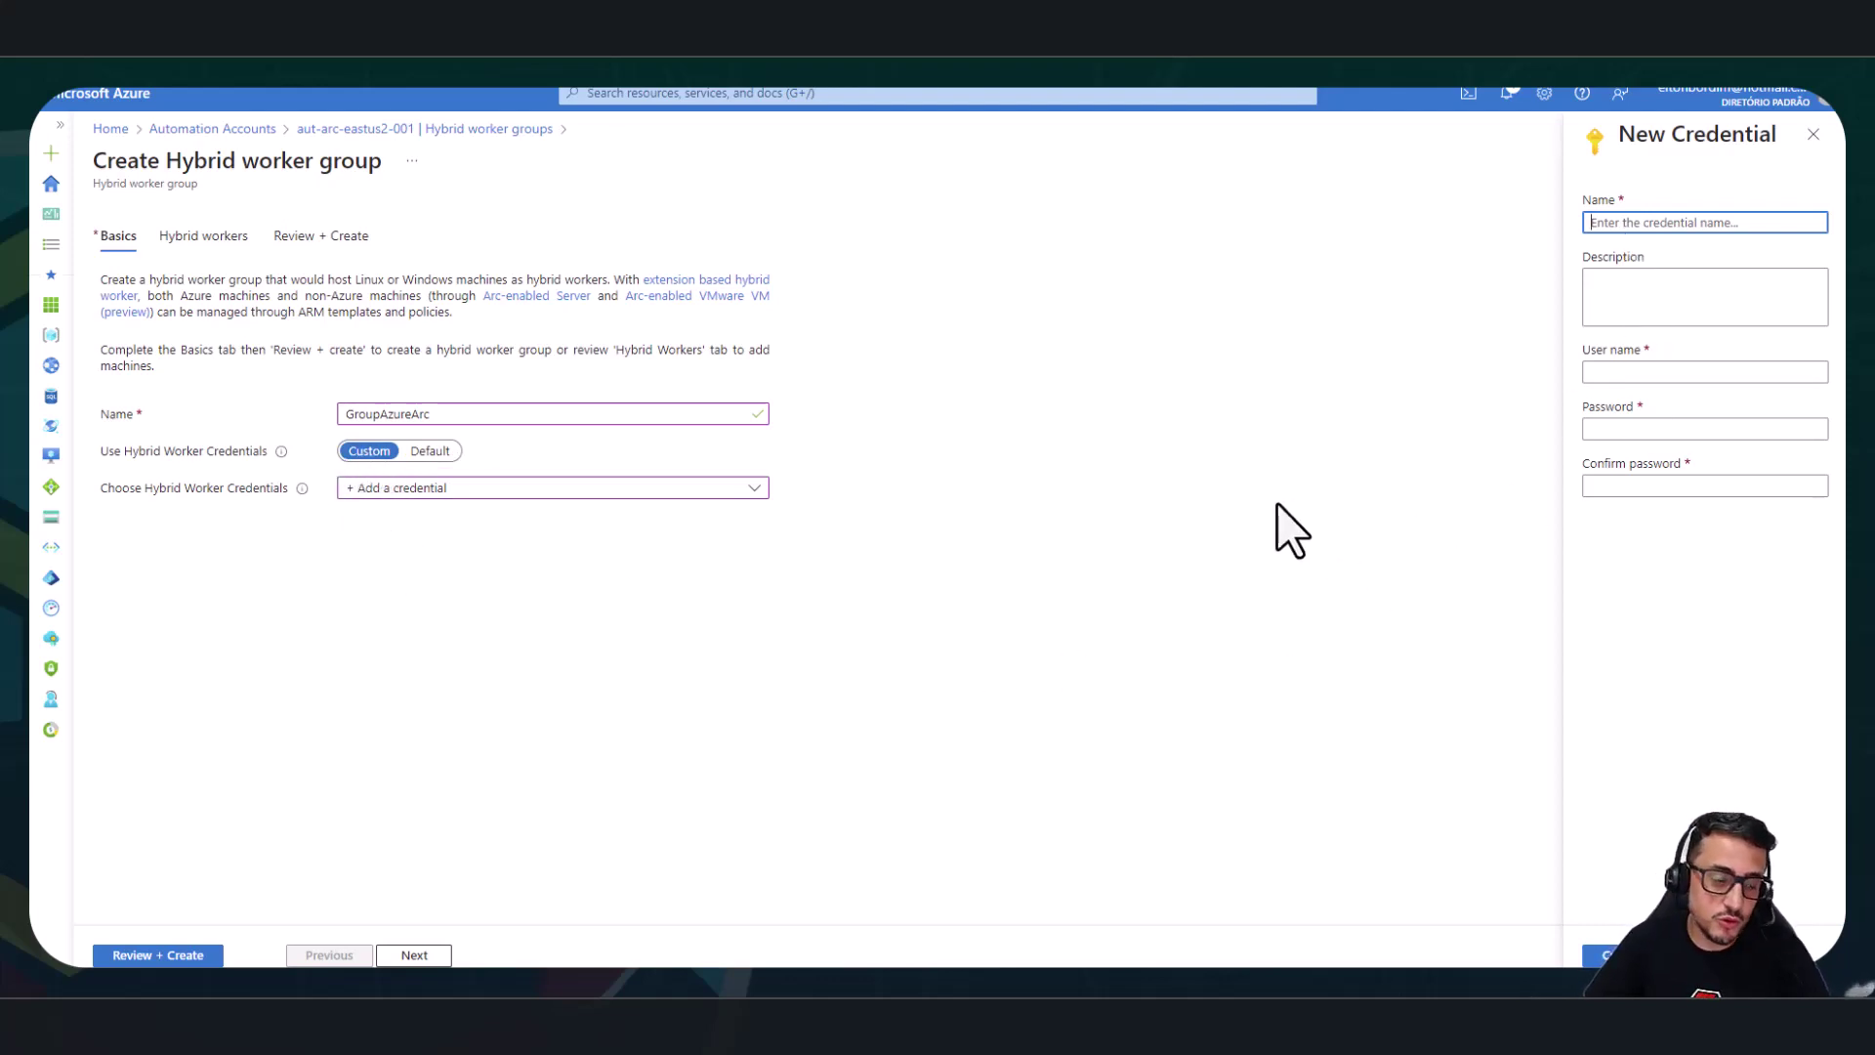
{"action": "left_click", "coordinate": [1814, 134]}
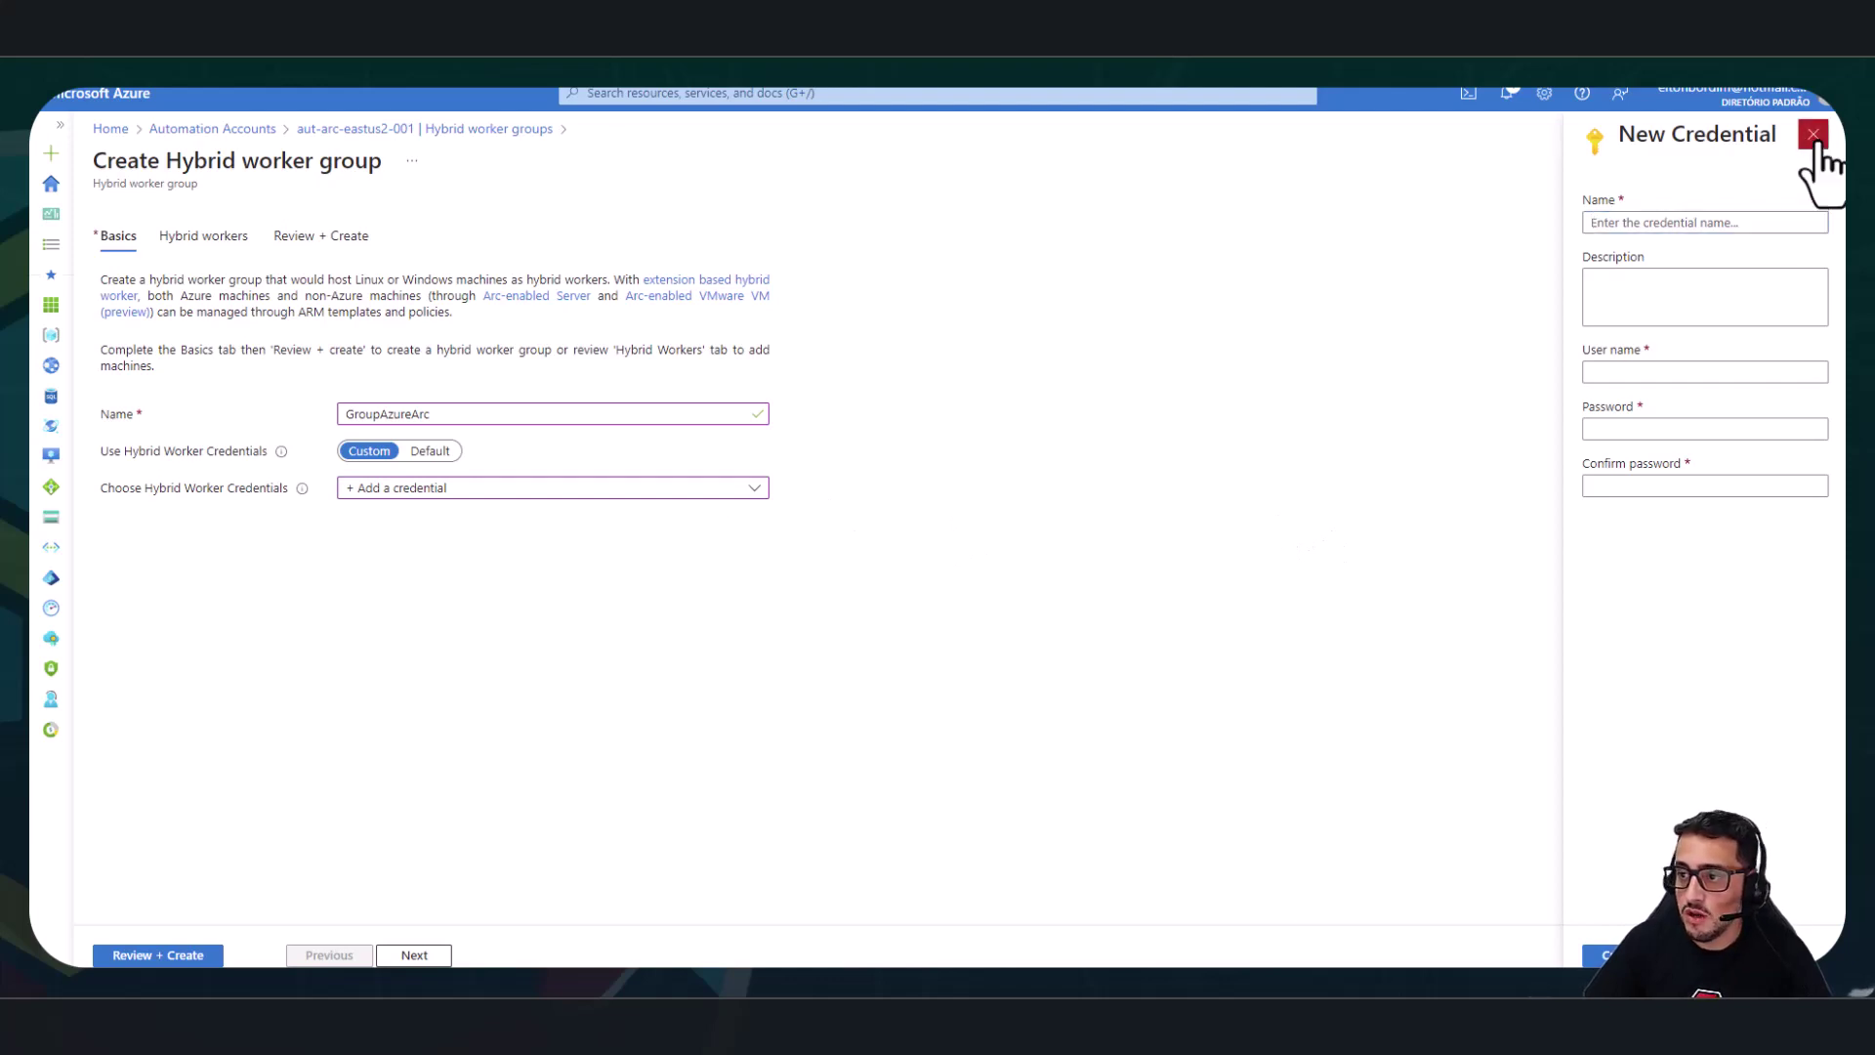
{"action": "left_click", "coordinate": [430, 451]}
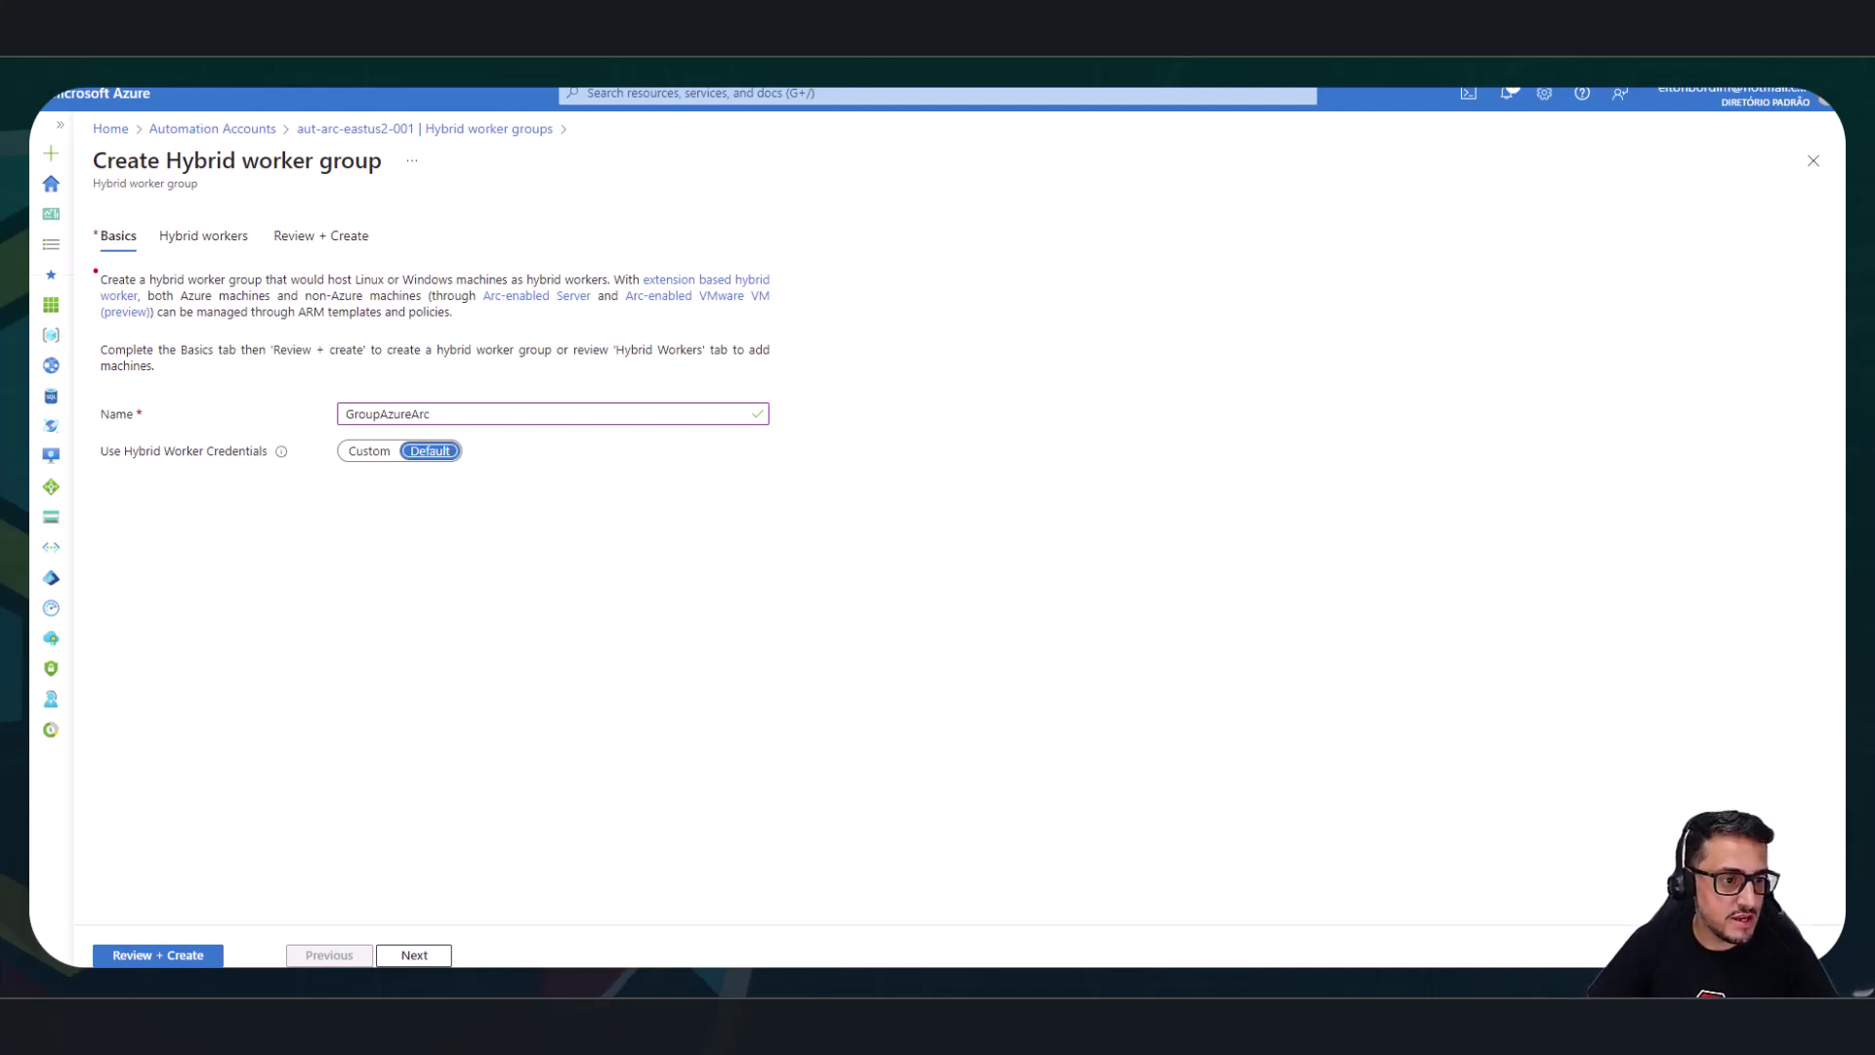
Read the hybrid worker group description and proceed to the machine selection stage of the group creation.
{"action": "left_click_drag", "start_coordinate": [89, 334], "coordinate": [558, 343]}
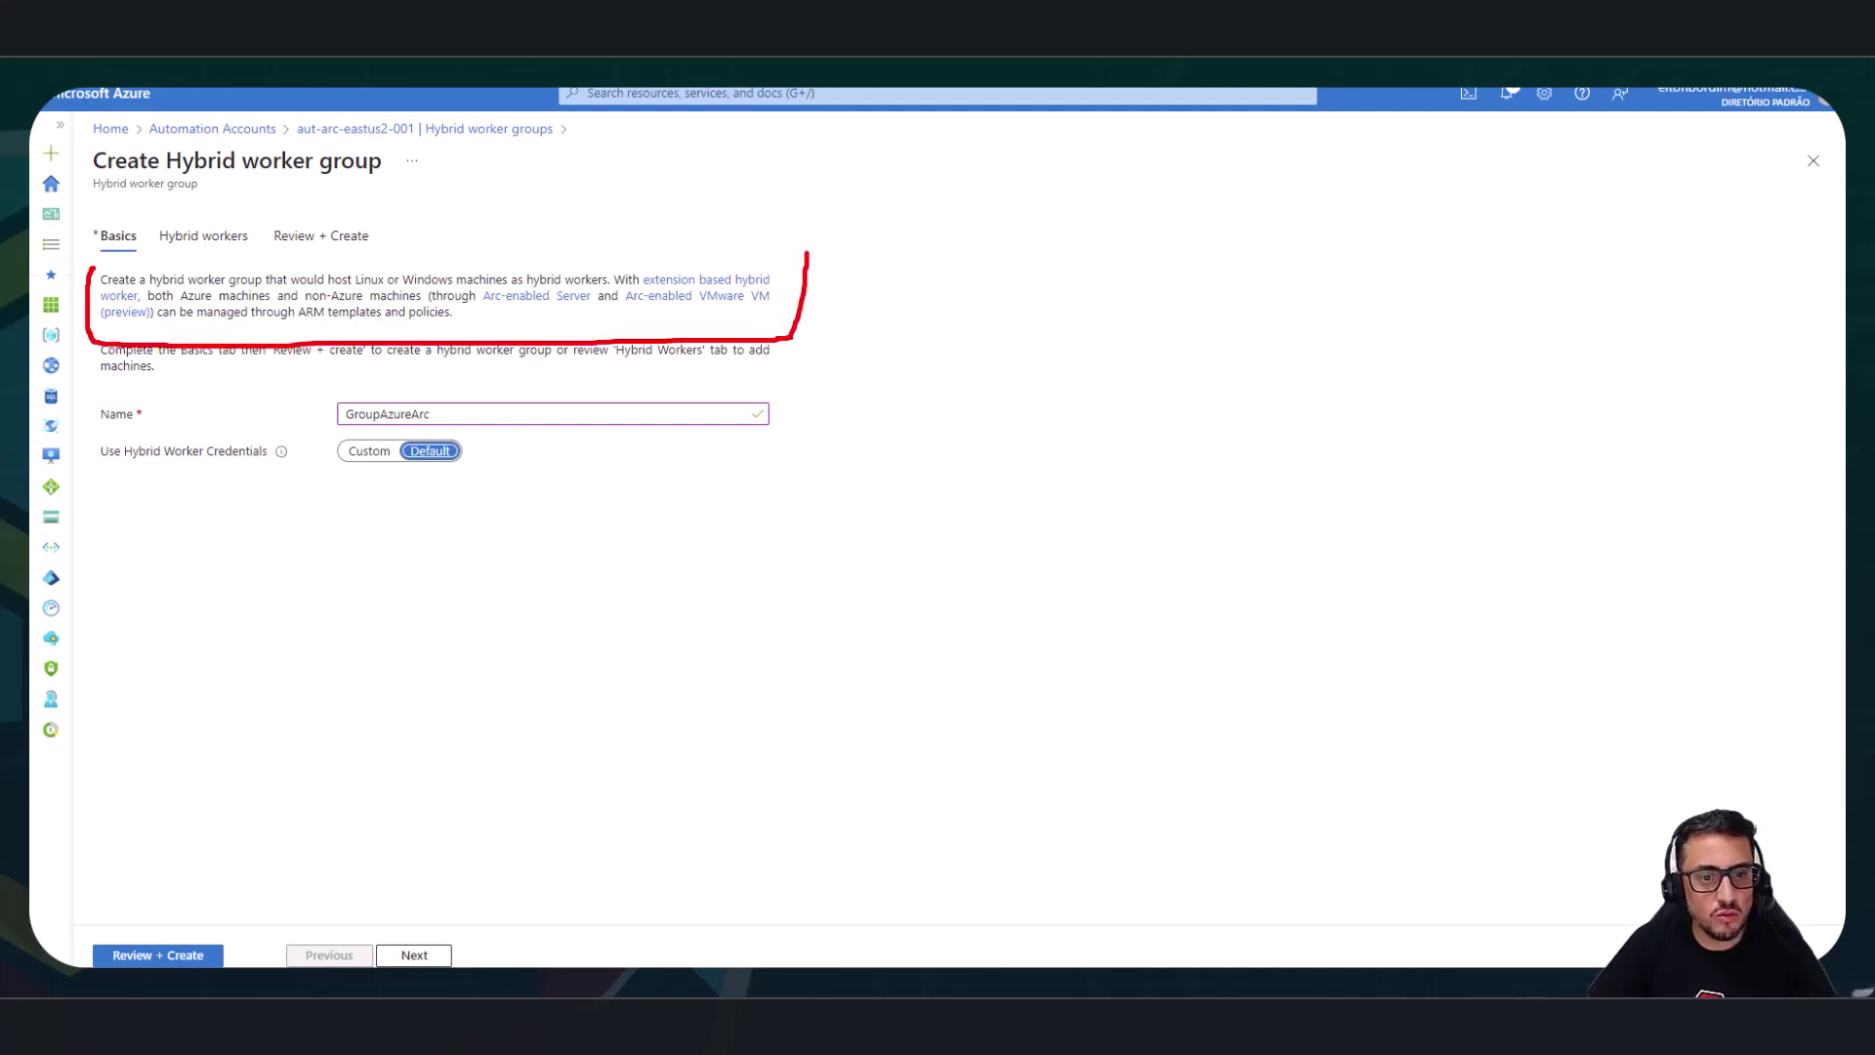
{"action": "left_click_drag", "start_coordinate": [807, 255], "coordinate": [347, 247]}
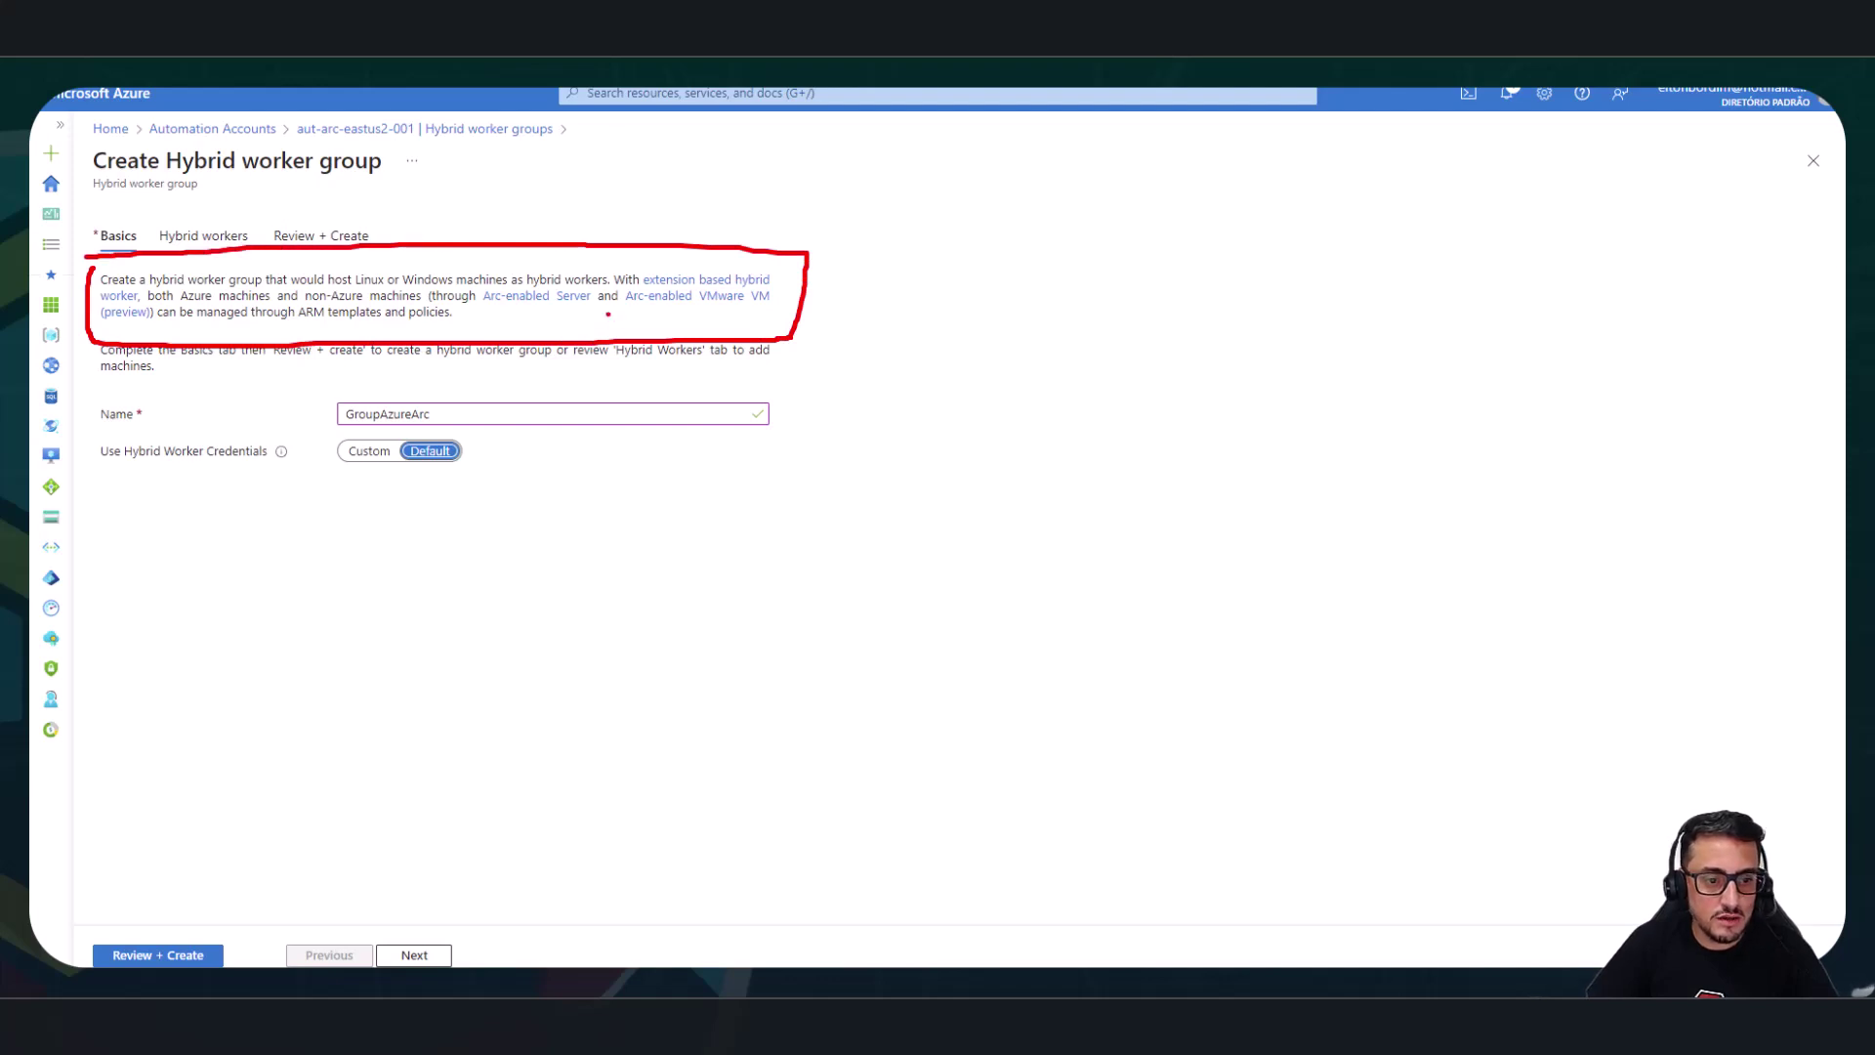
{"action": "key", "text": "Escape"}
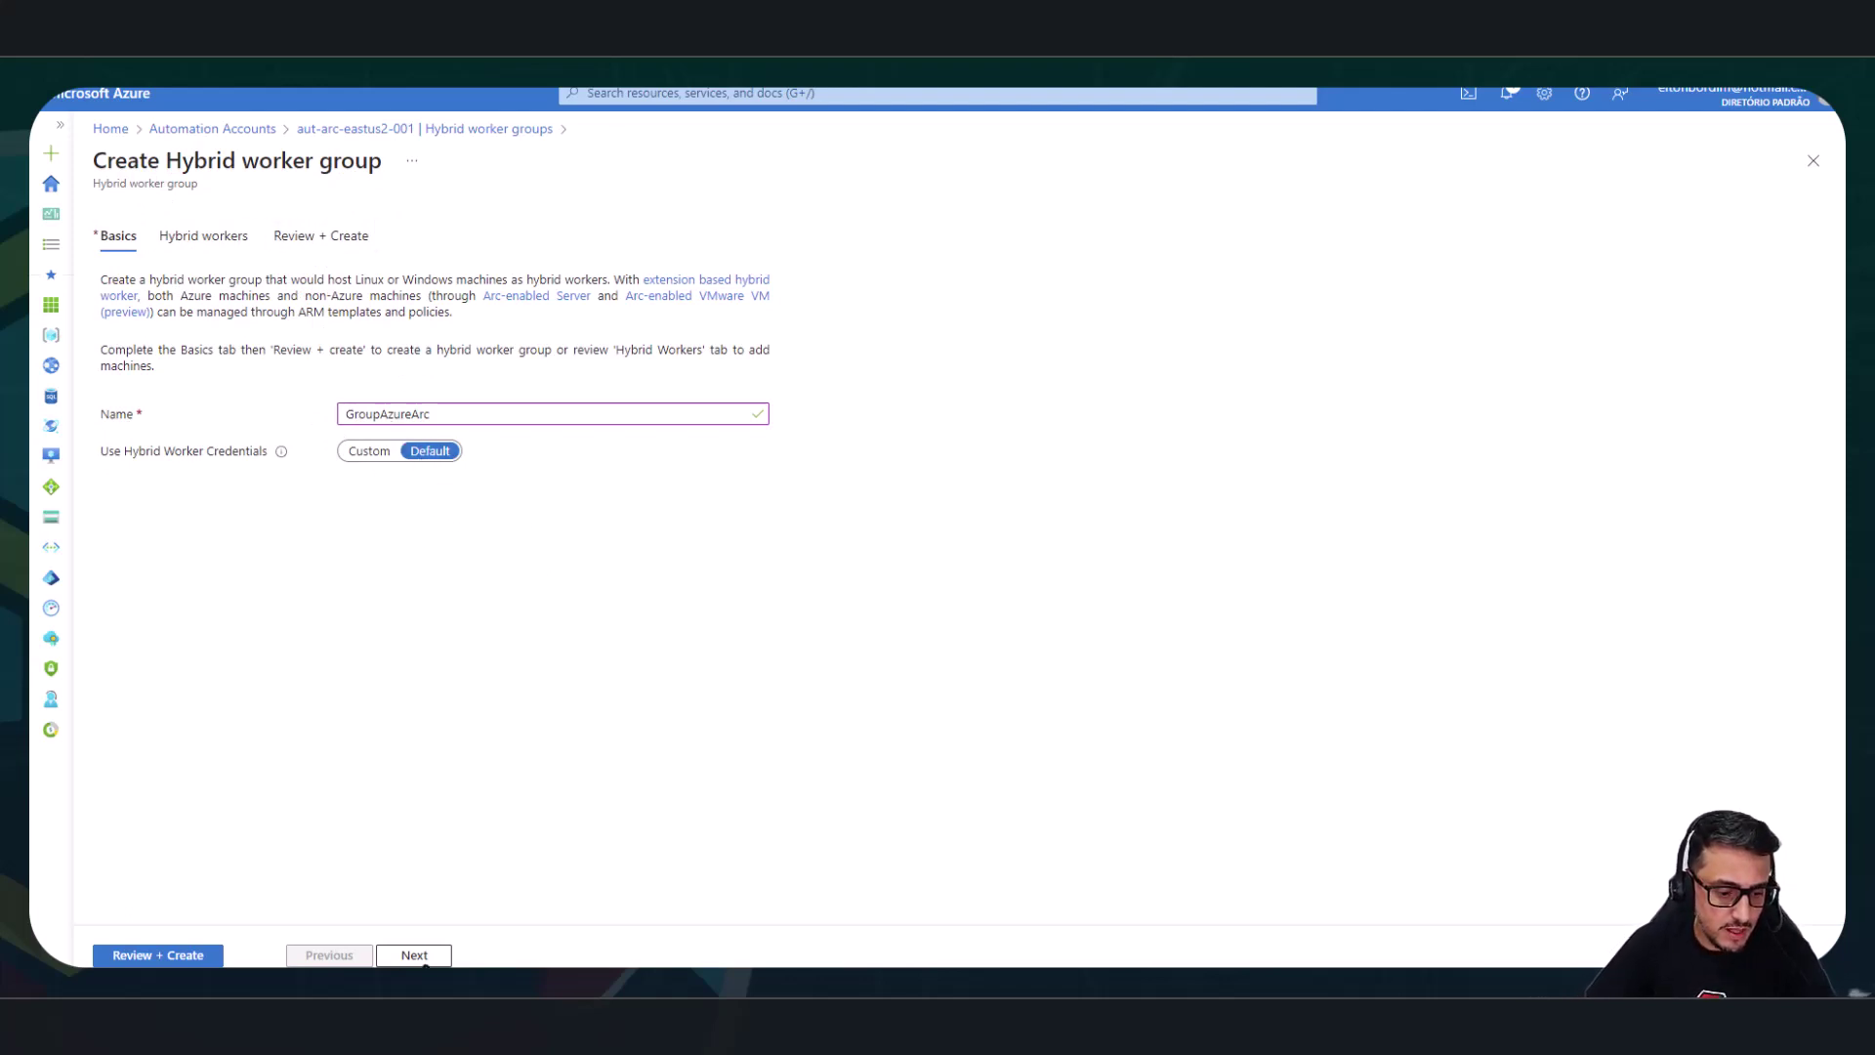
{"action": "left_click", "coordinate": [420, 956]}
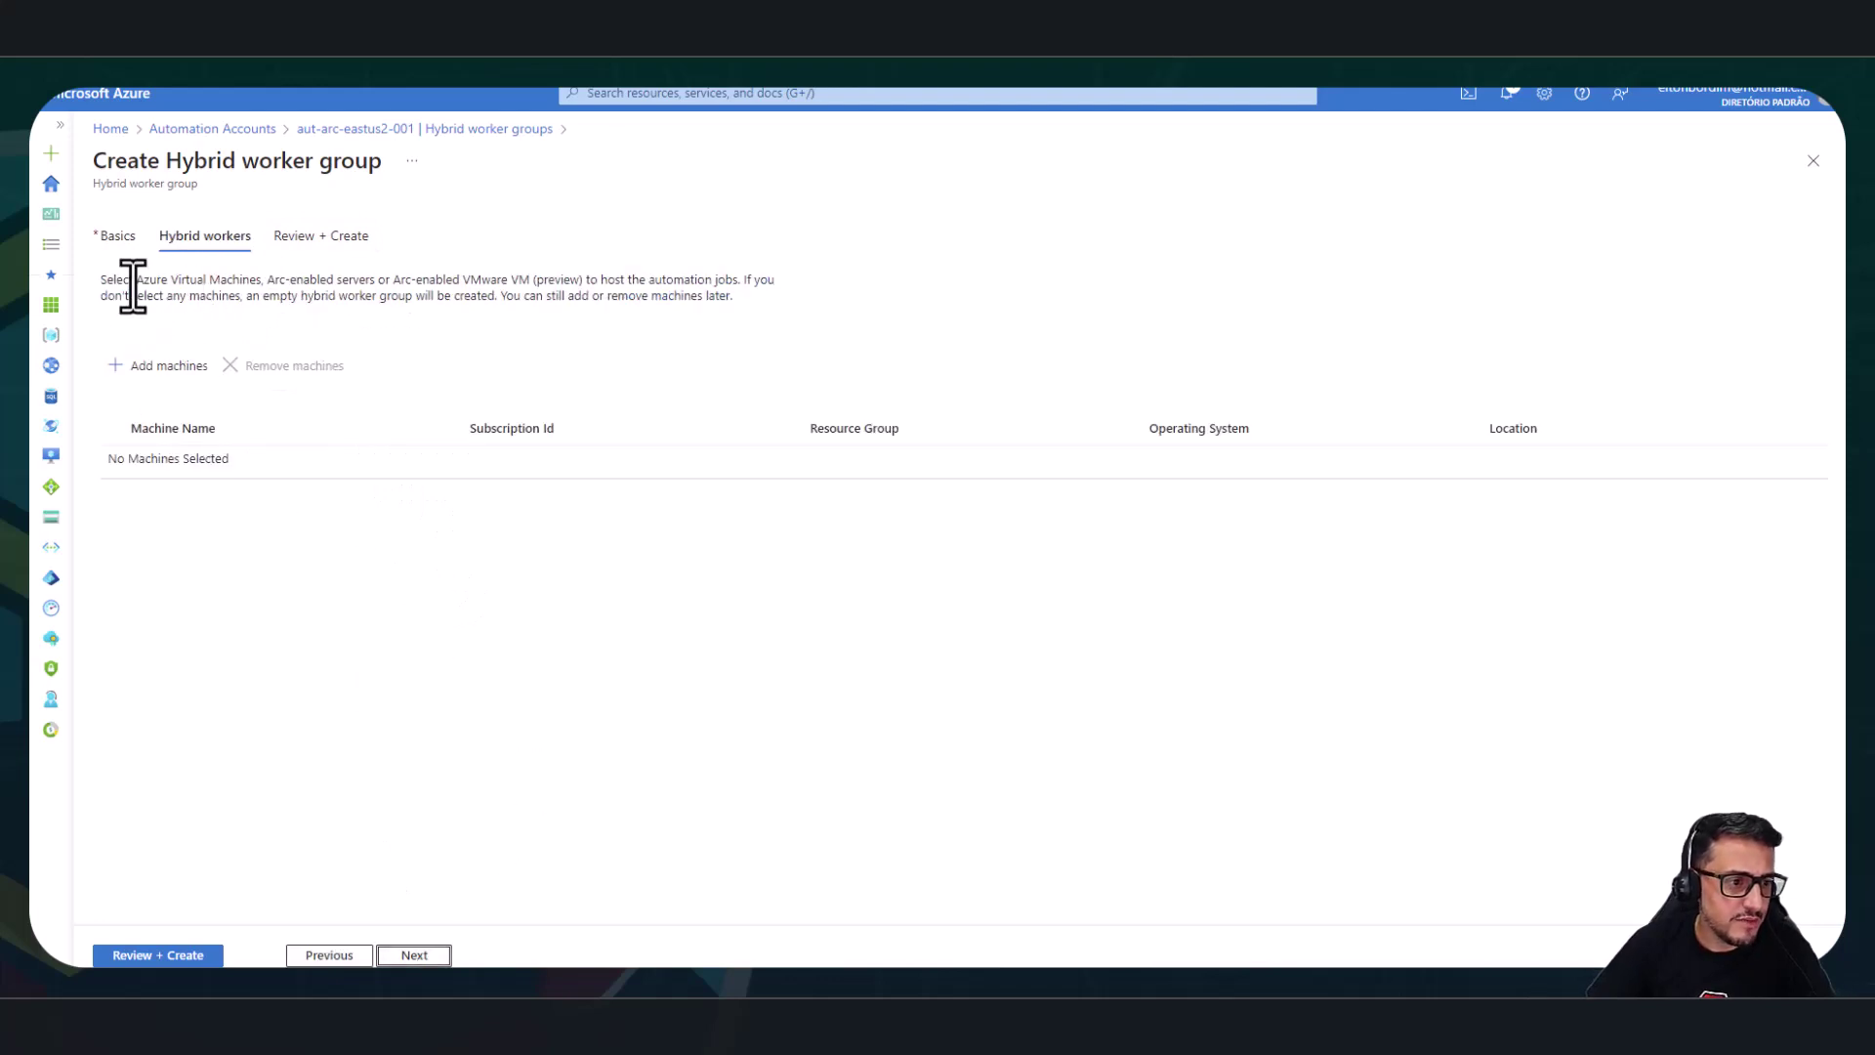
Read the machine selection note, create the hybrid worker group without adding any machines, and refresh the list of groups.
{"action": "left_click_drag", "start_coordinate": [106, 281], "coordinate": [787, 302]}
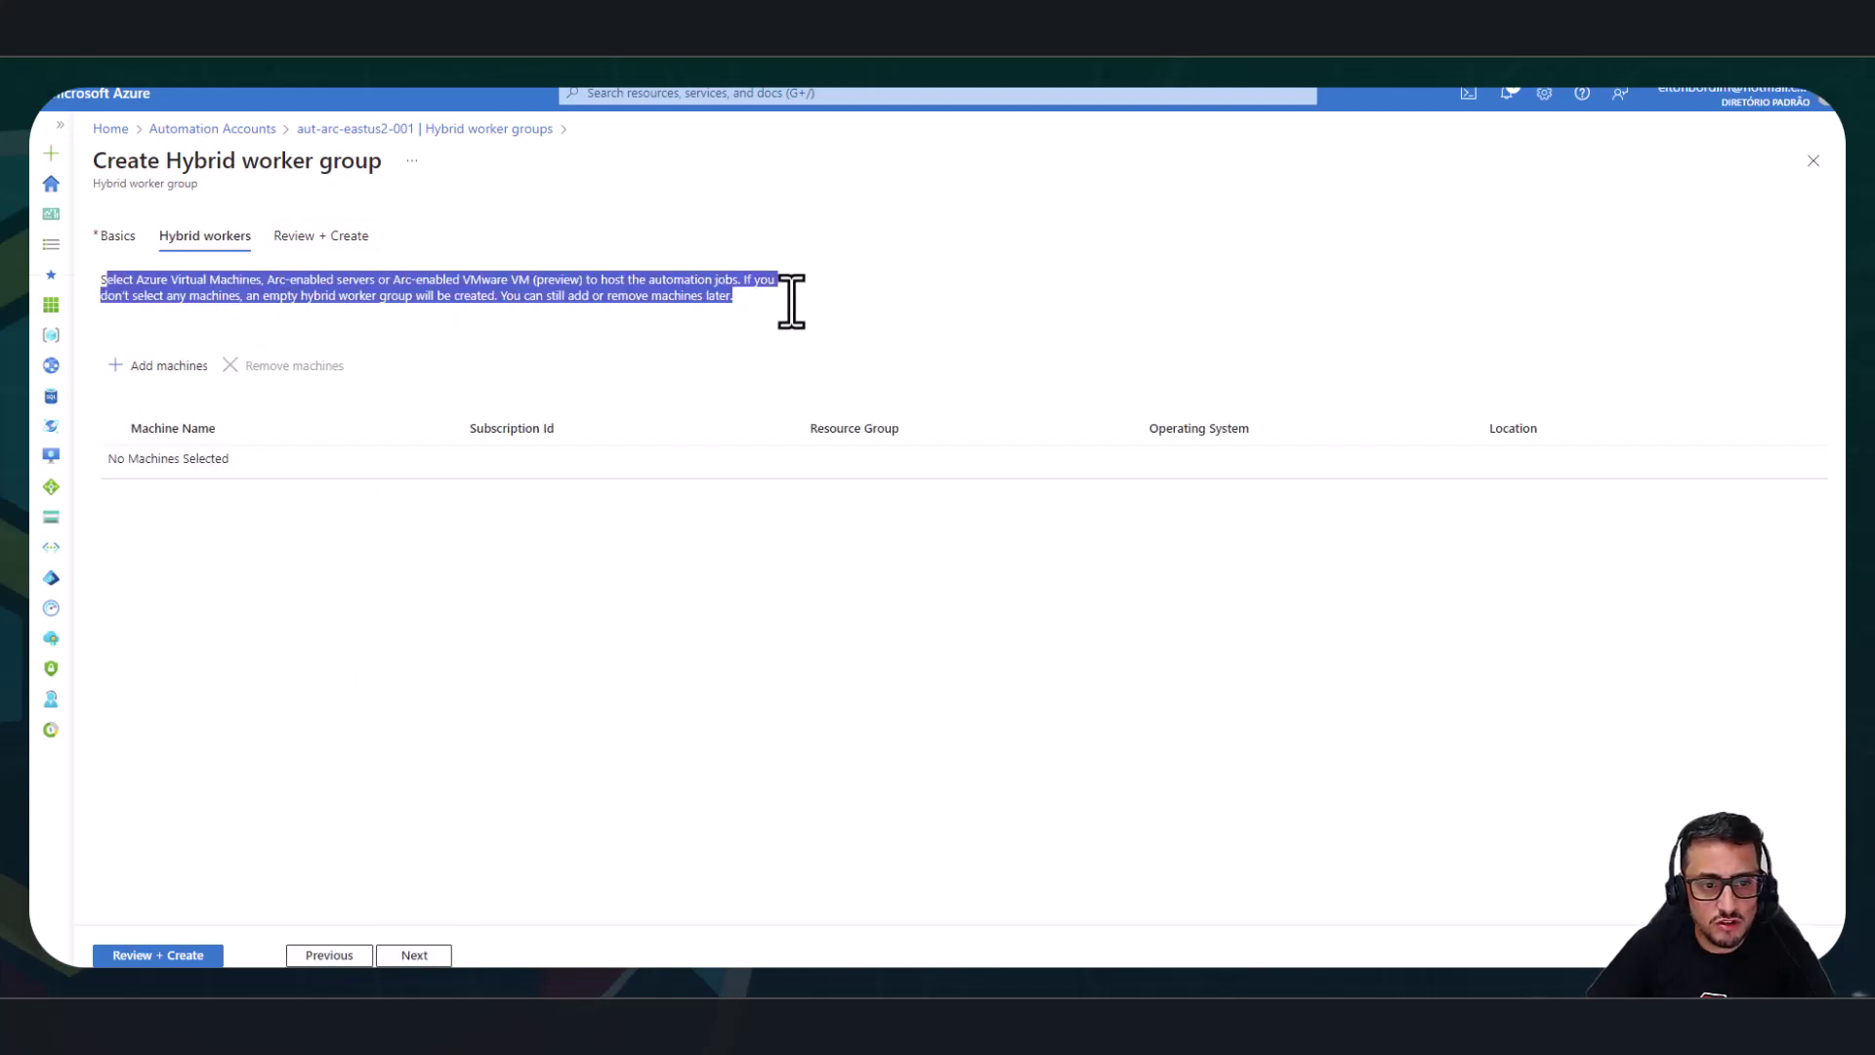
{"action": "left_click", "coordinate": [876, 274]}
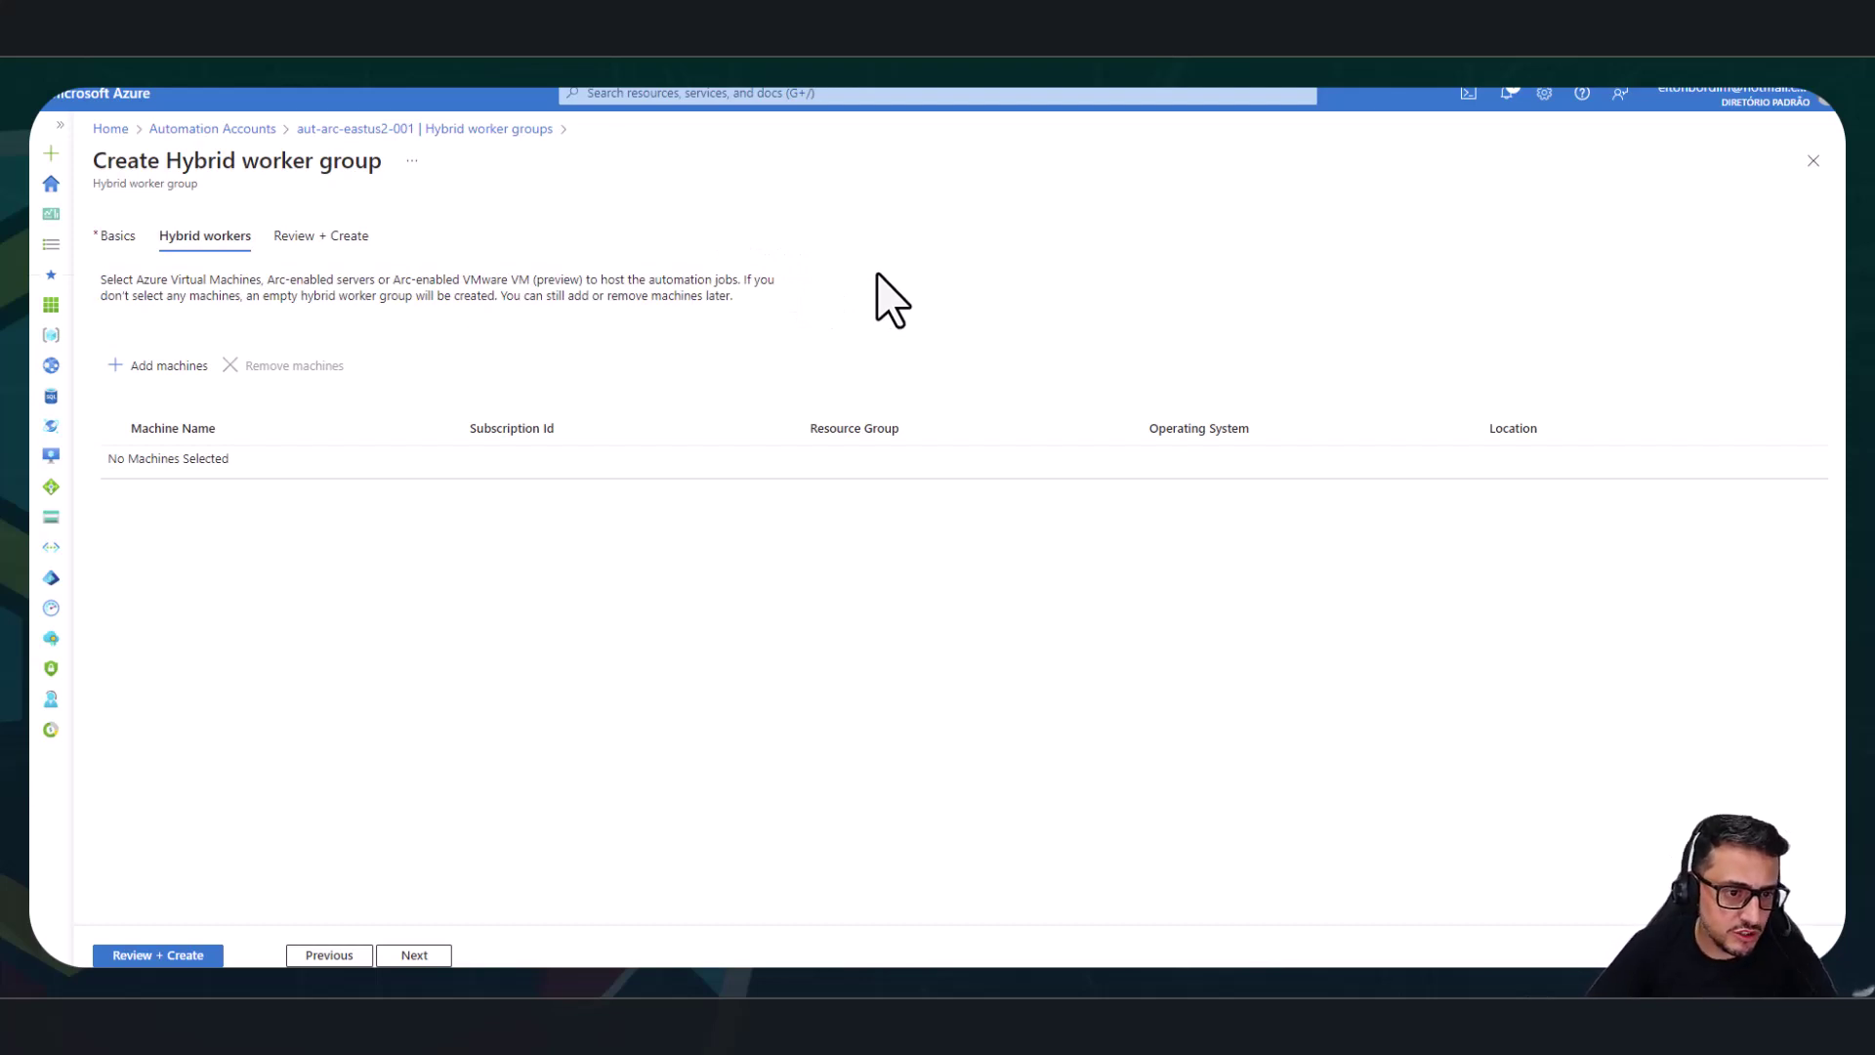
{"action": "left_click_drag", "start_coordinate": [392, 281], "coordinate": [583, 281]}
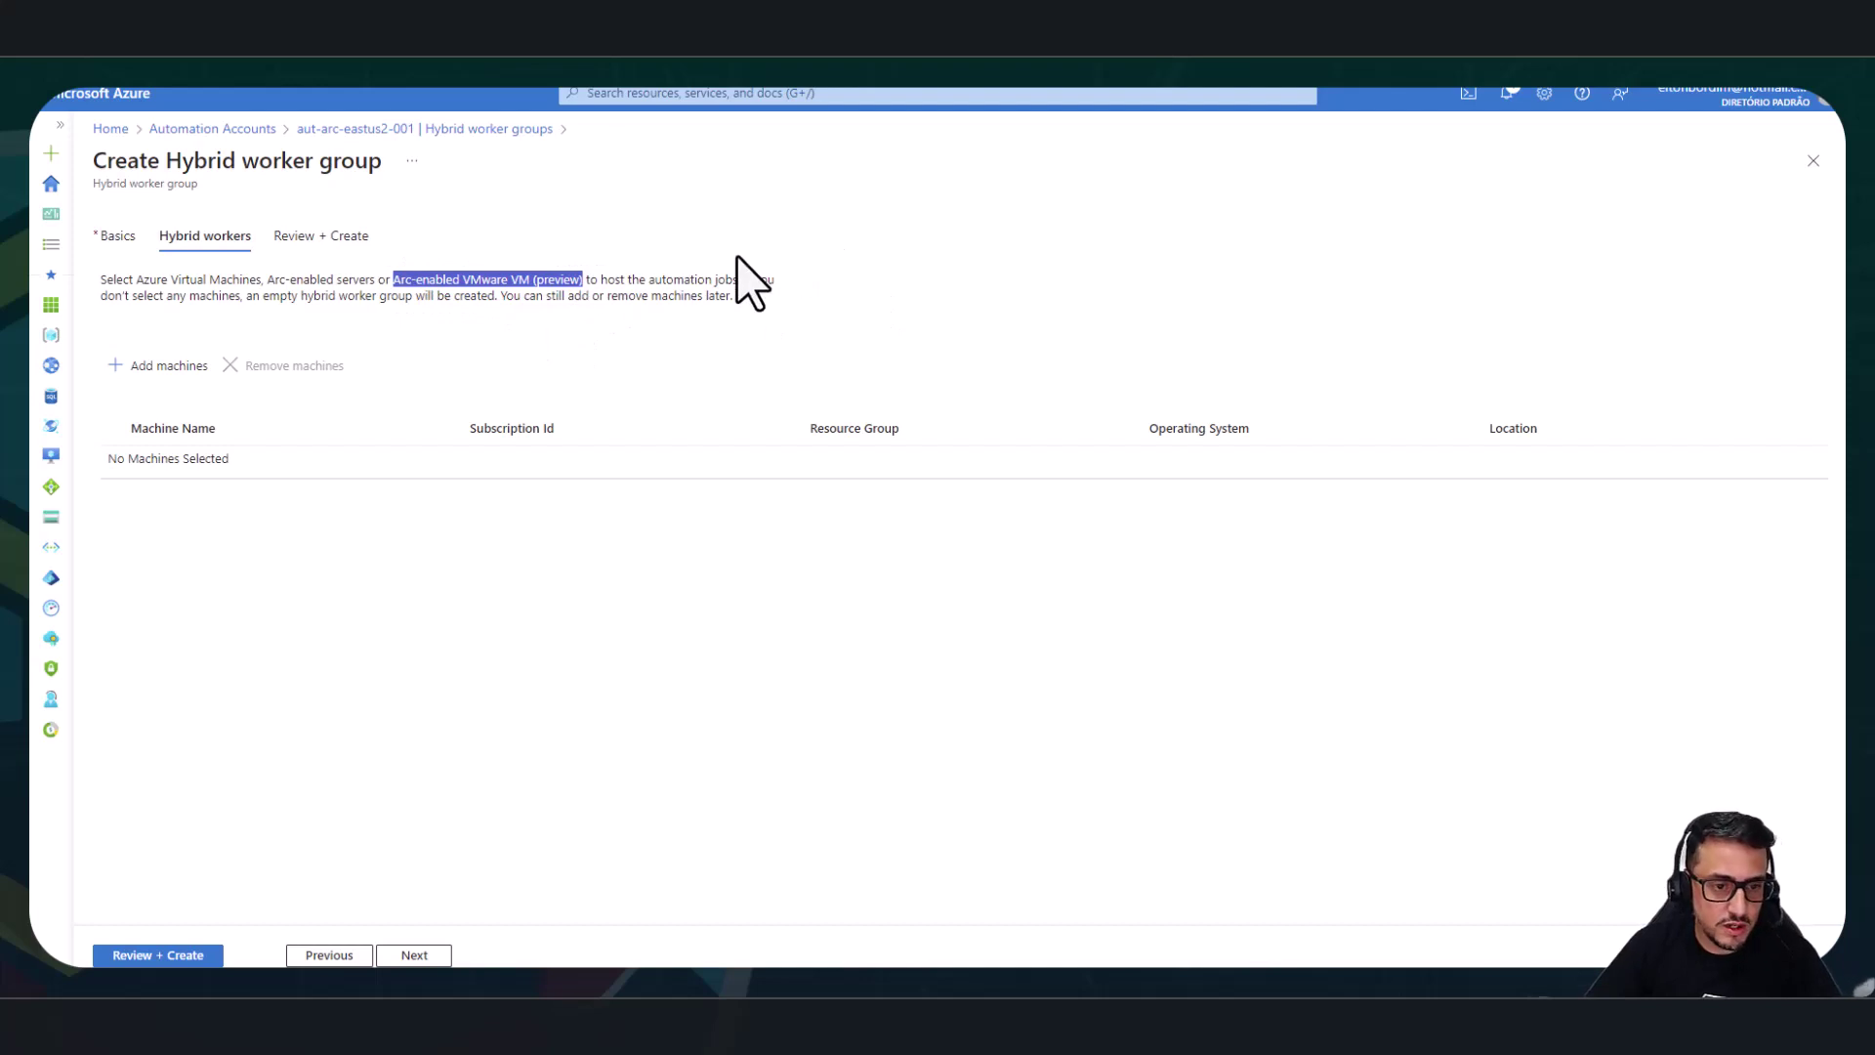
{"action": "left_click", "coordinate": [737, 258]}
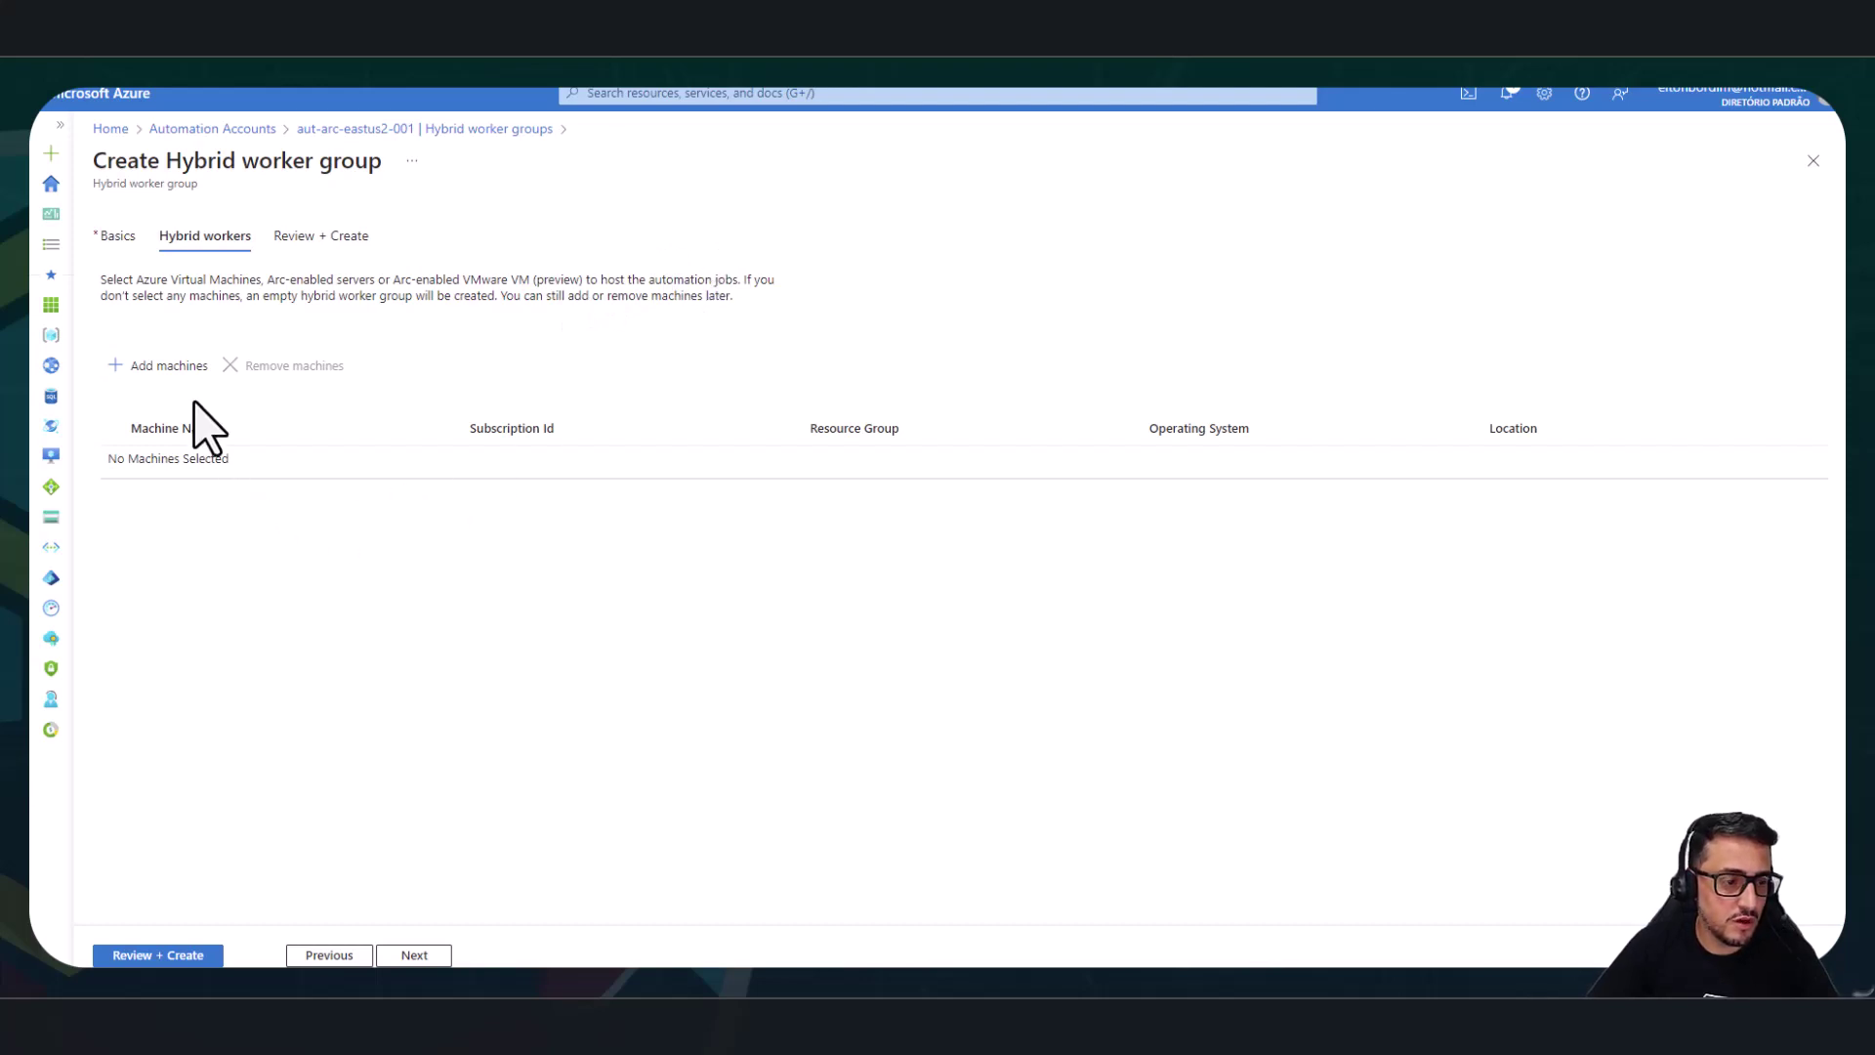
{"action": "left_click", "coordinate": [430, 957]}
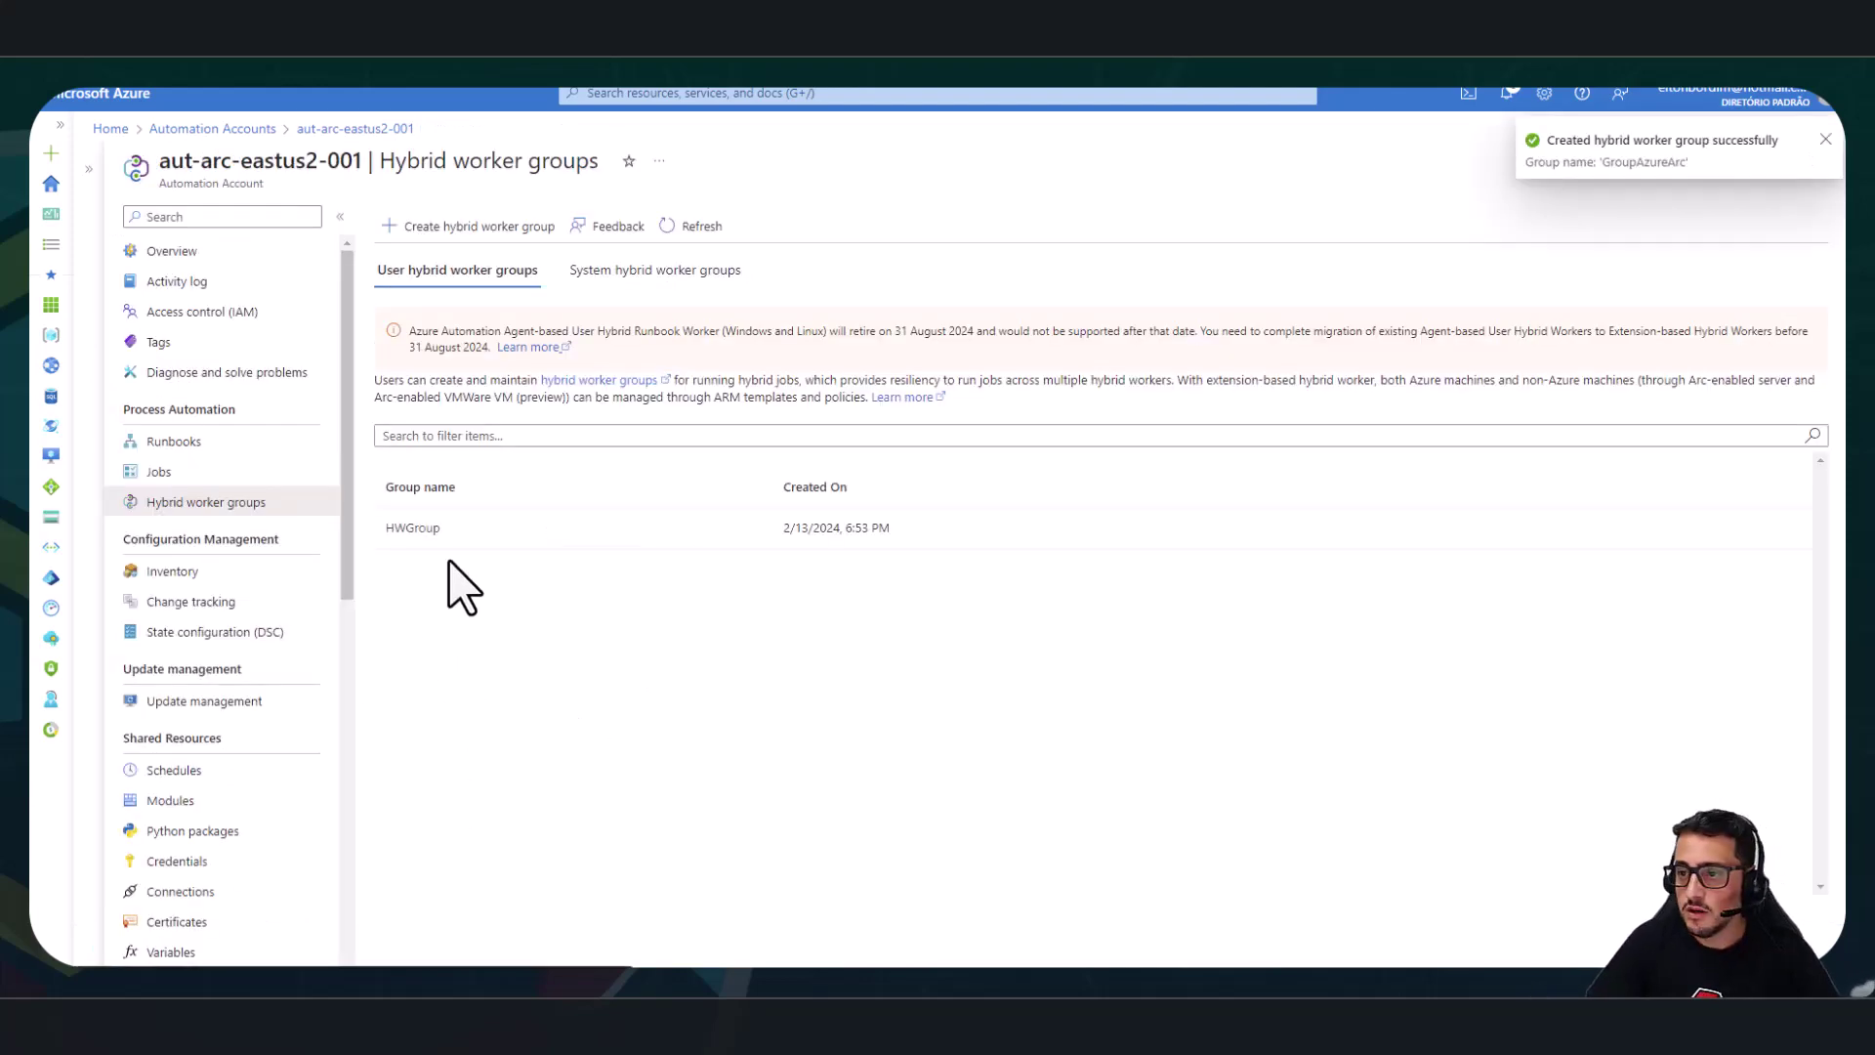
{"action": "left_click", "coordinate": [691, 227]}
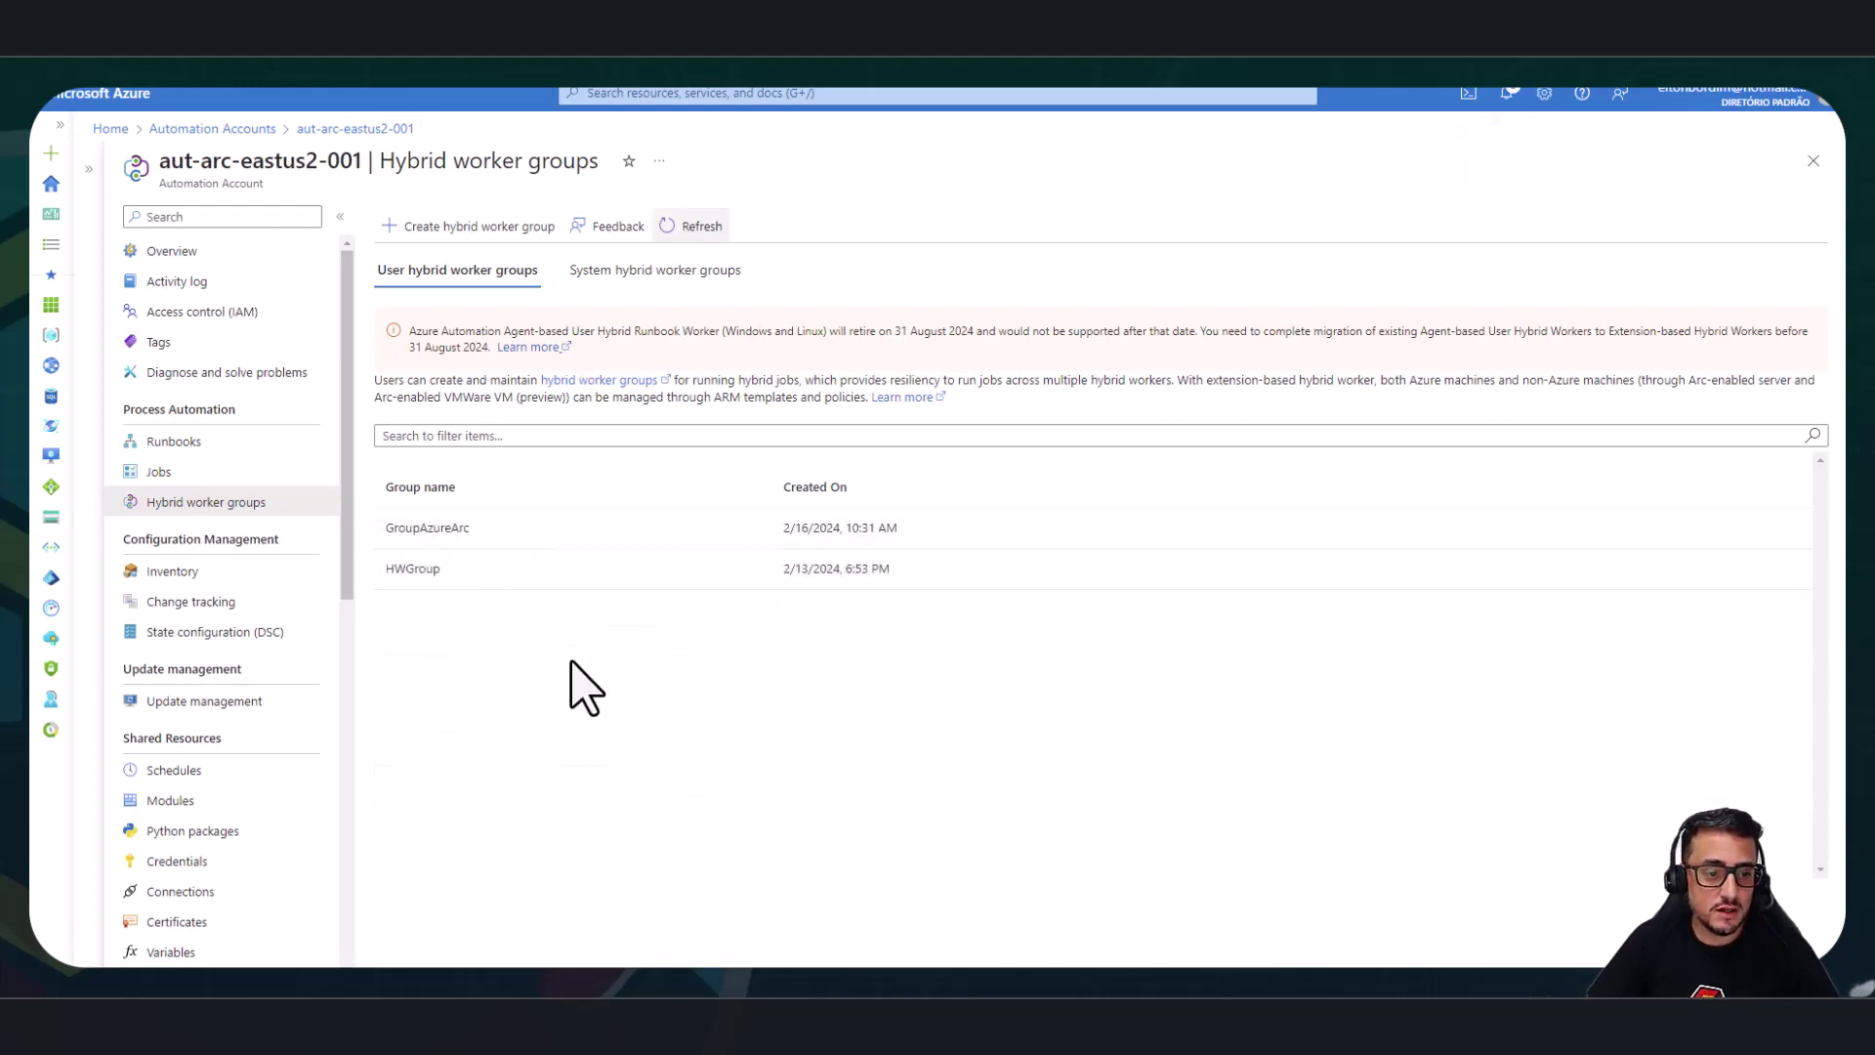
View the overview of GroupAzureArc, check the platform of the worker in HWGroup, and return to the group list.
{"action": "left_click", "coordinate": [479, 533]}
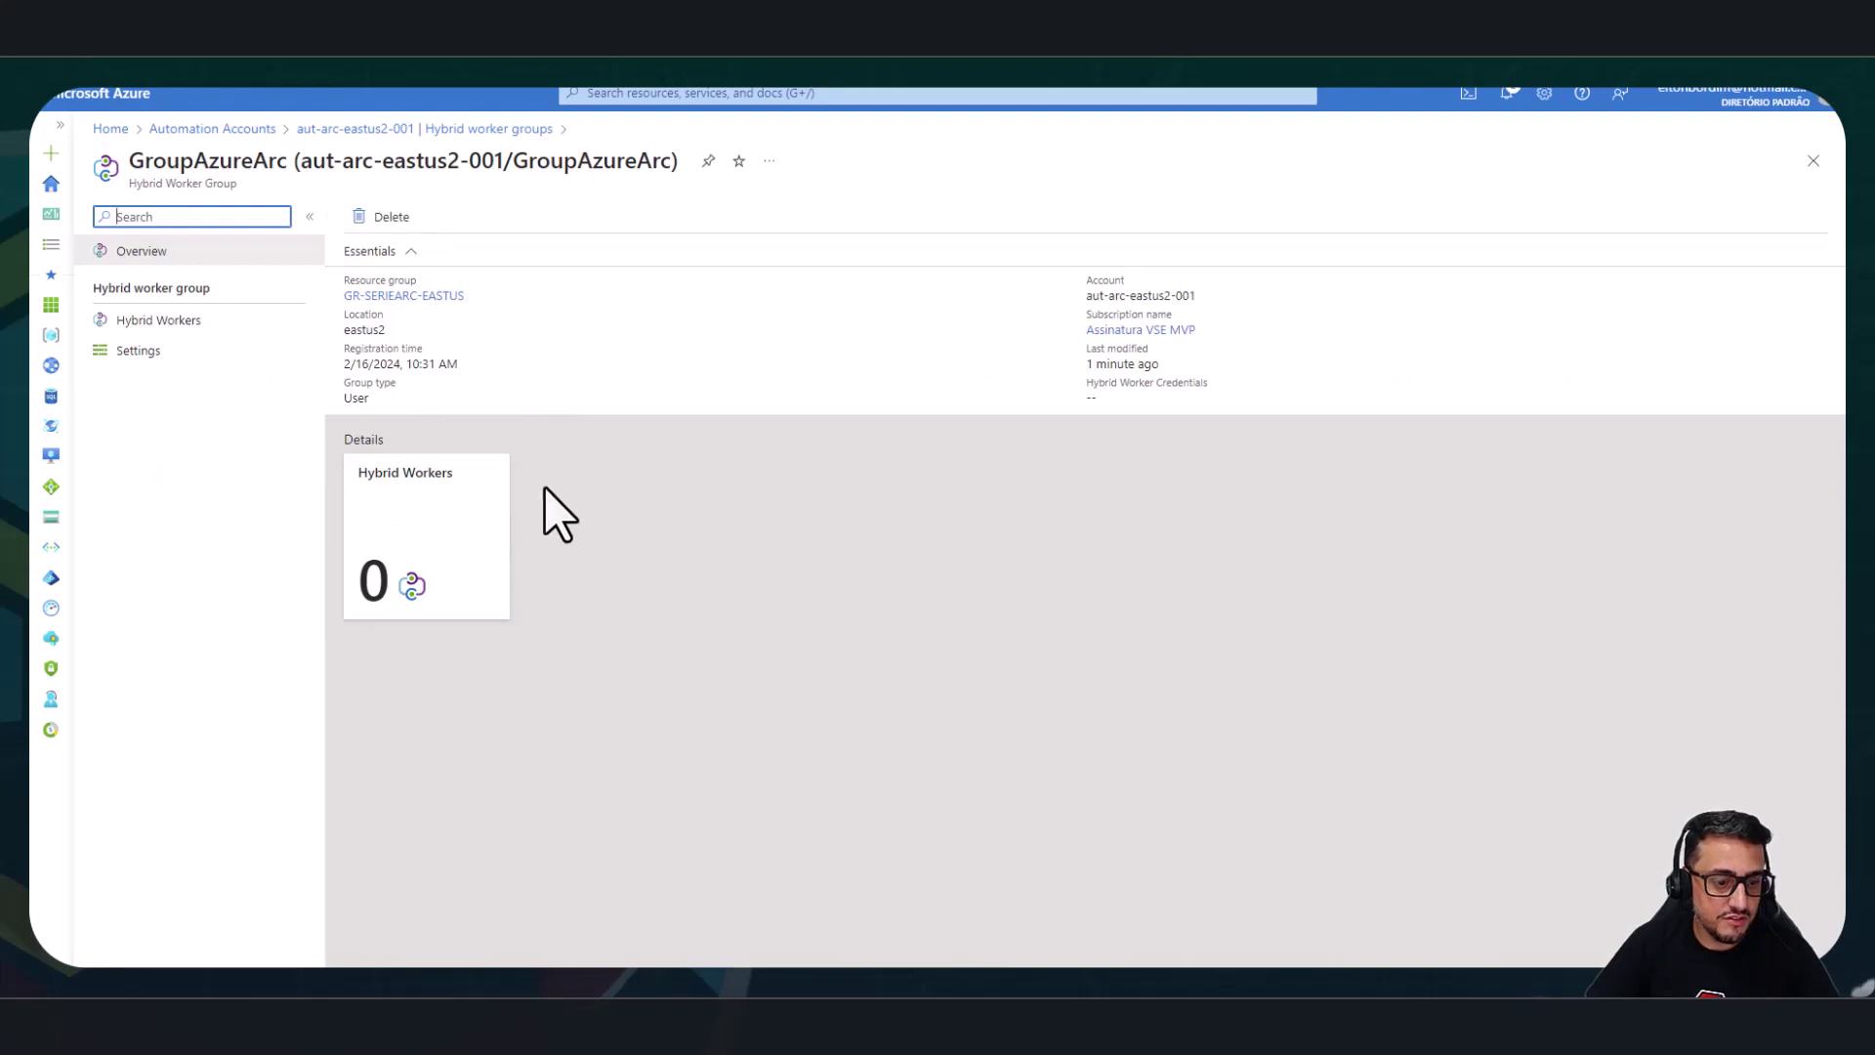
{"action": "left_click", "coordinate": [420, 130]}
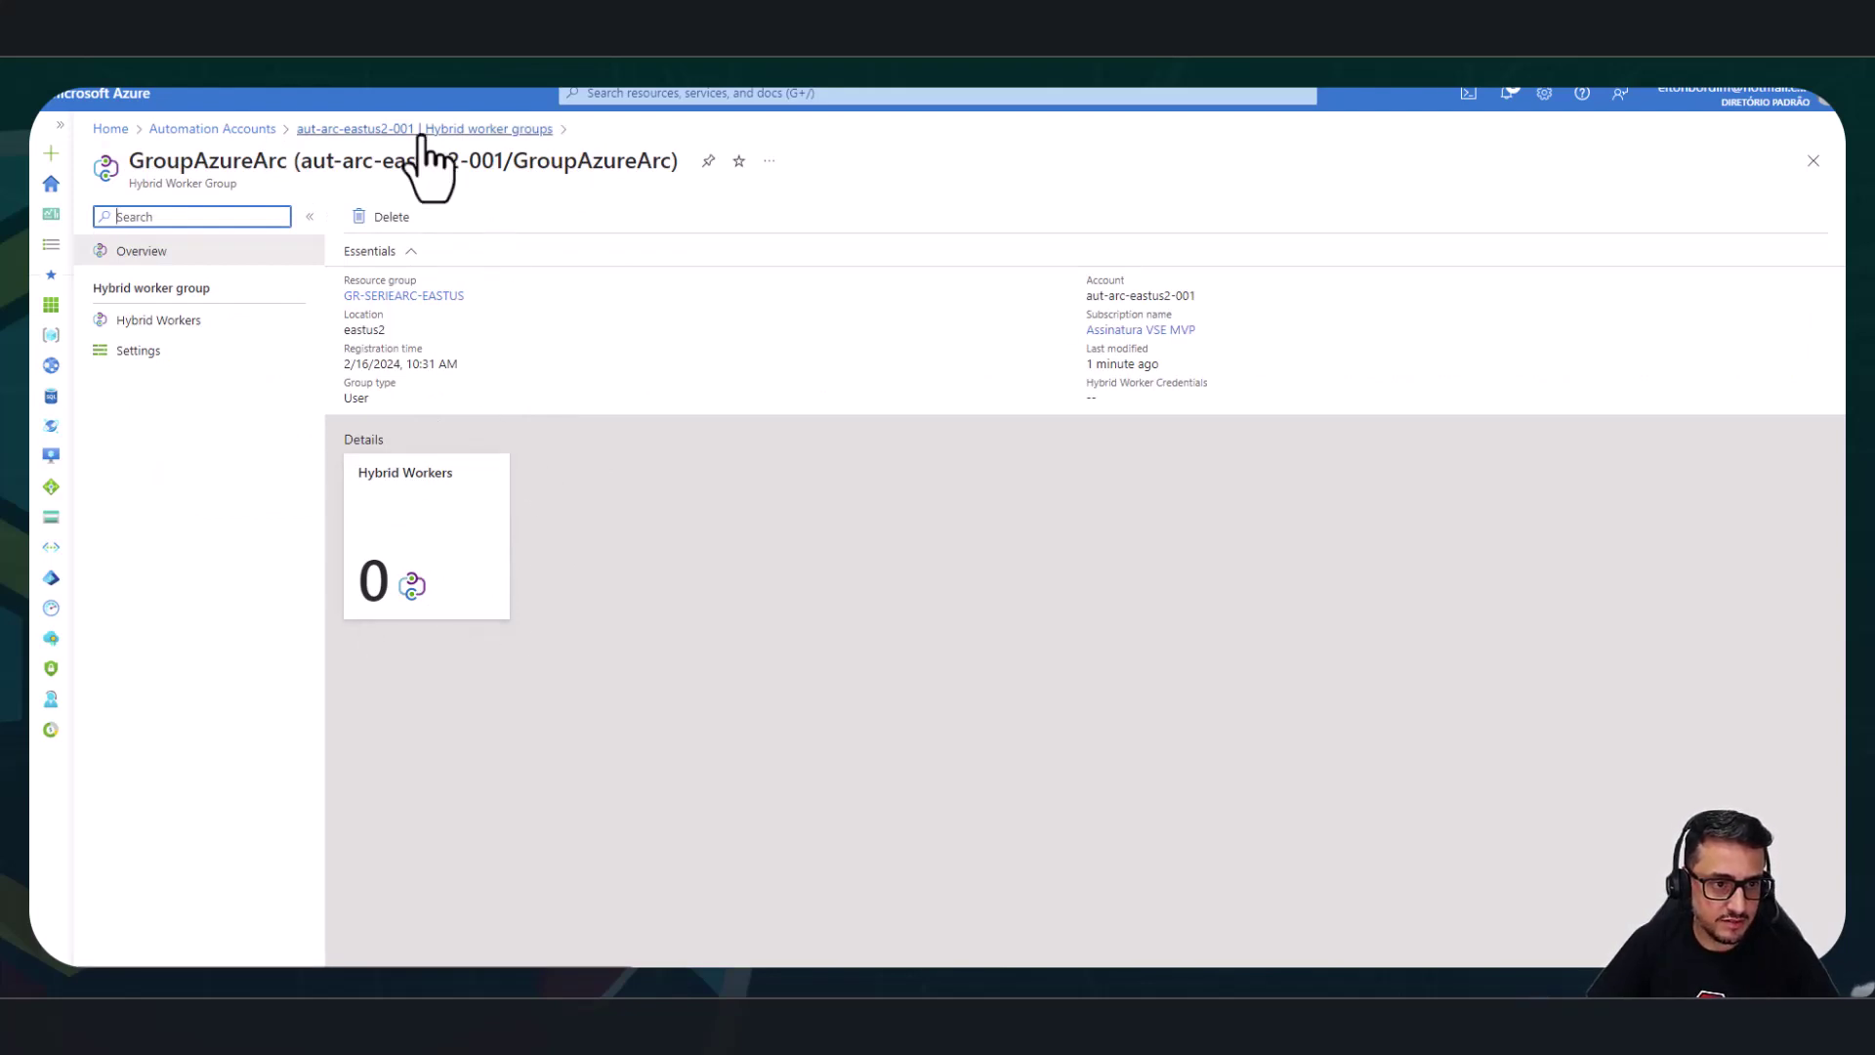
{"action": "left_click", "coordinate": [428, 580]}
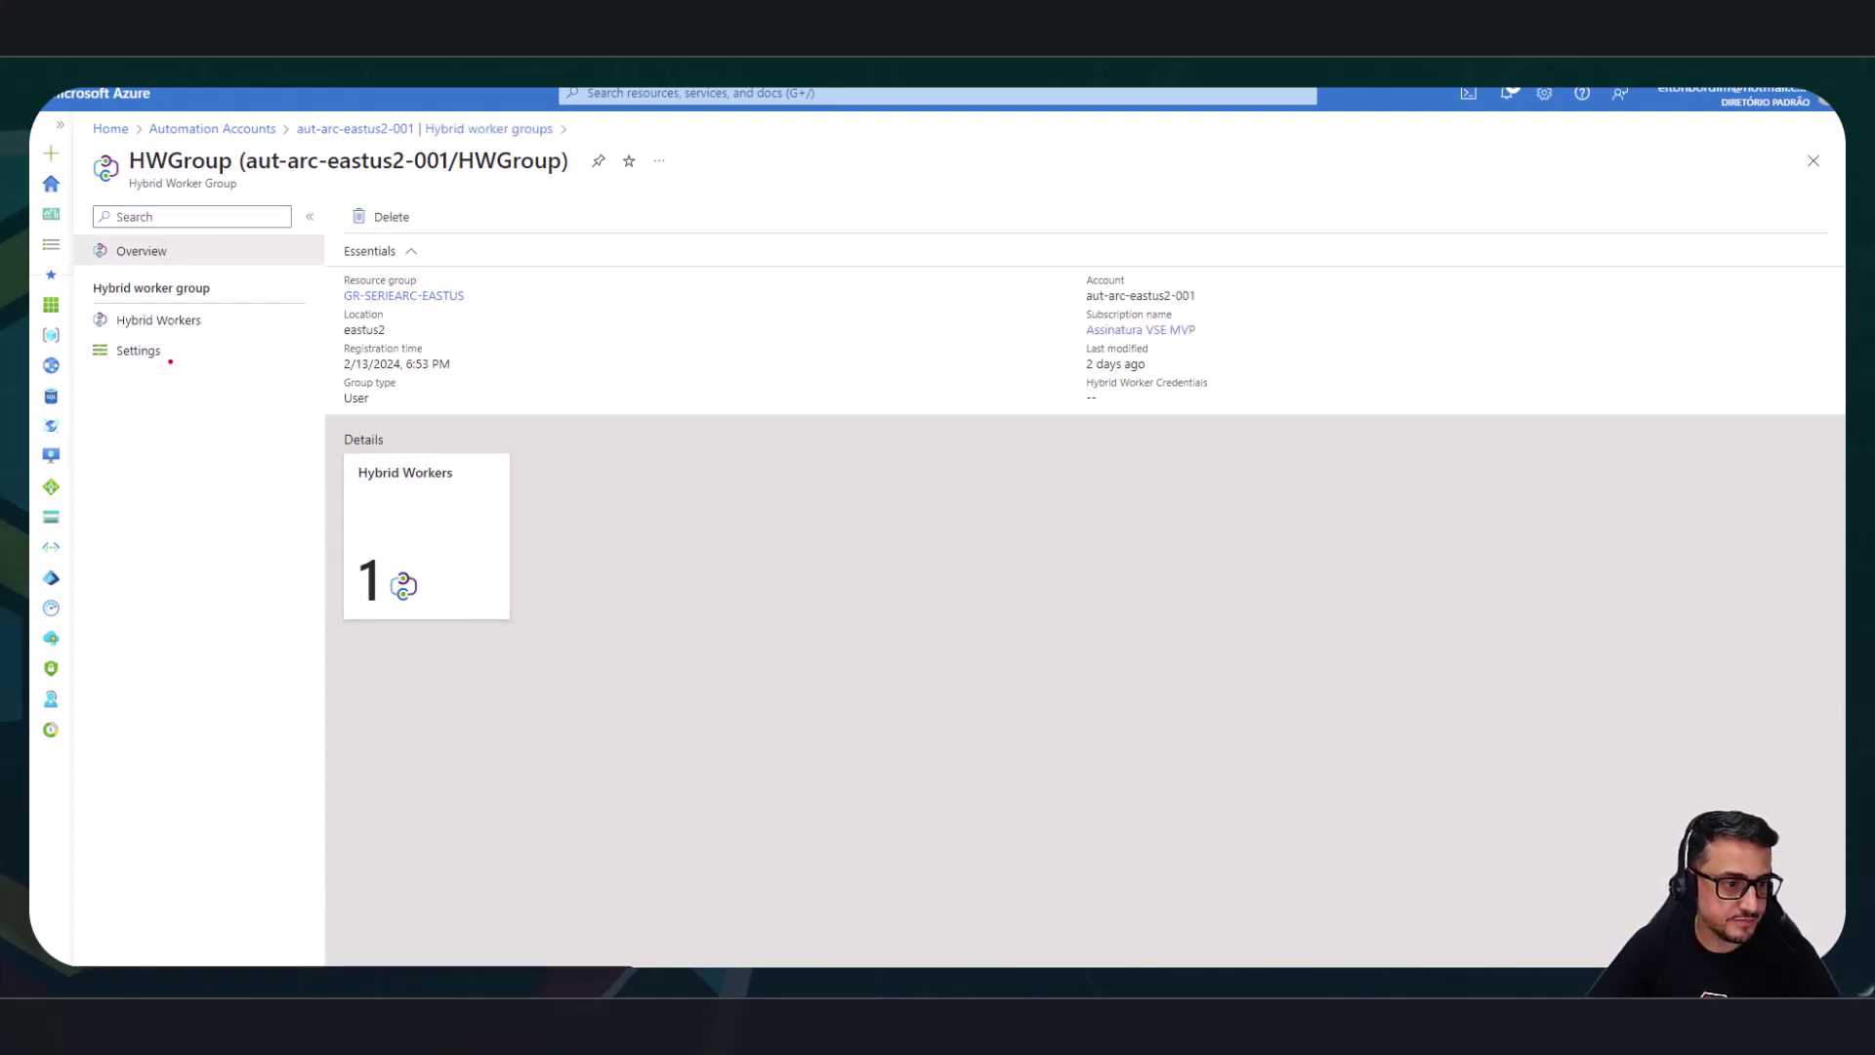
{"action": "left_click", "coordinate": [164, 323]}
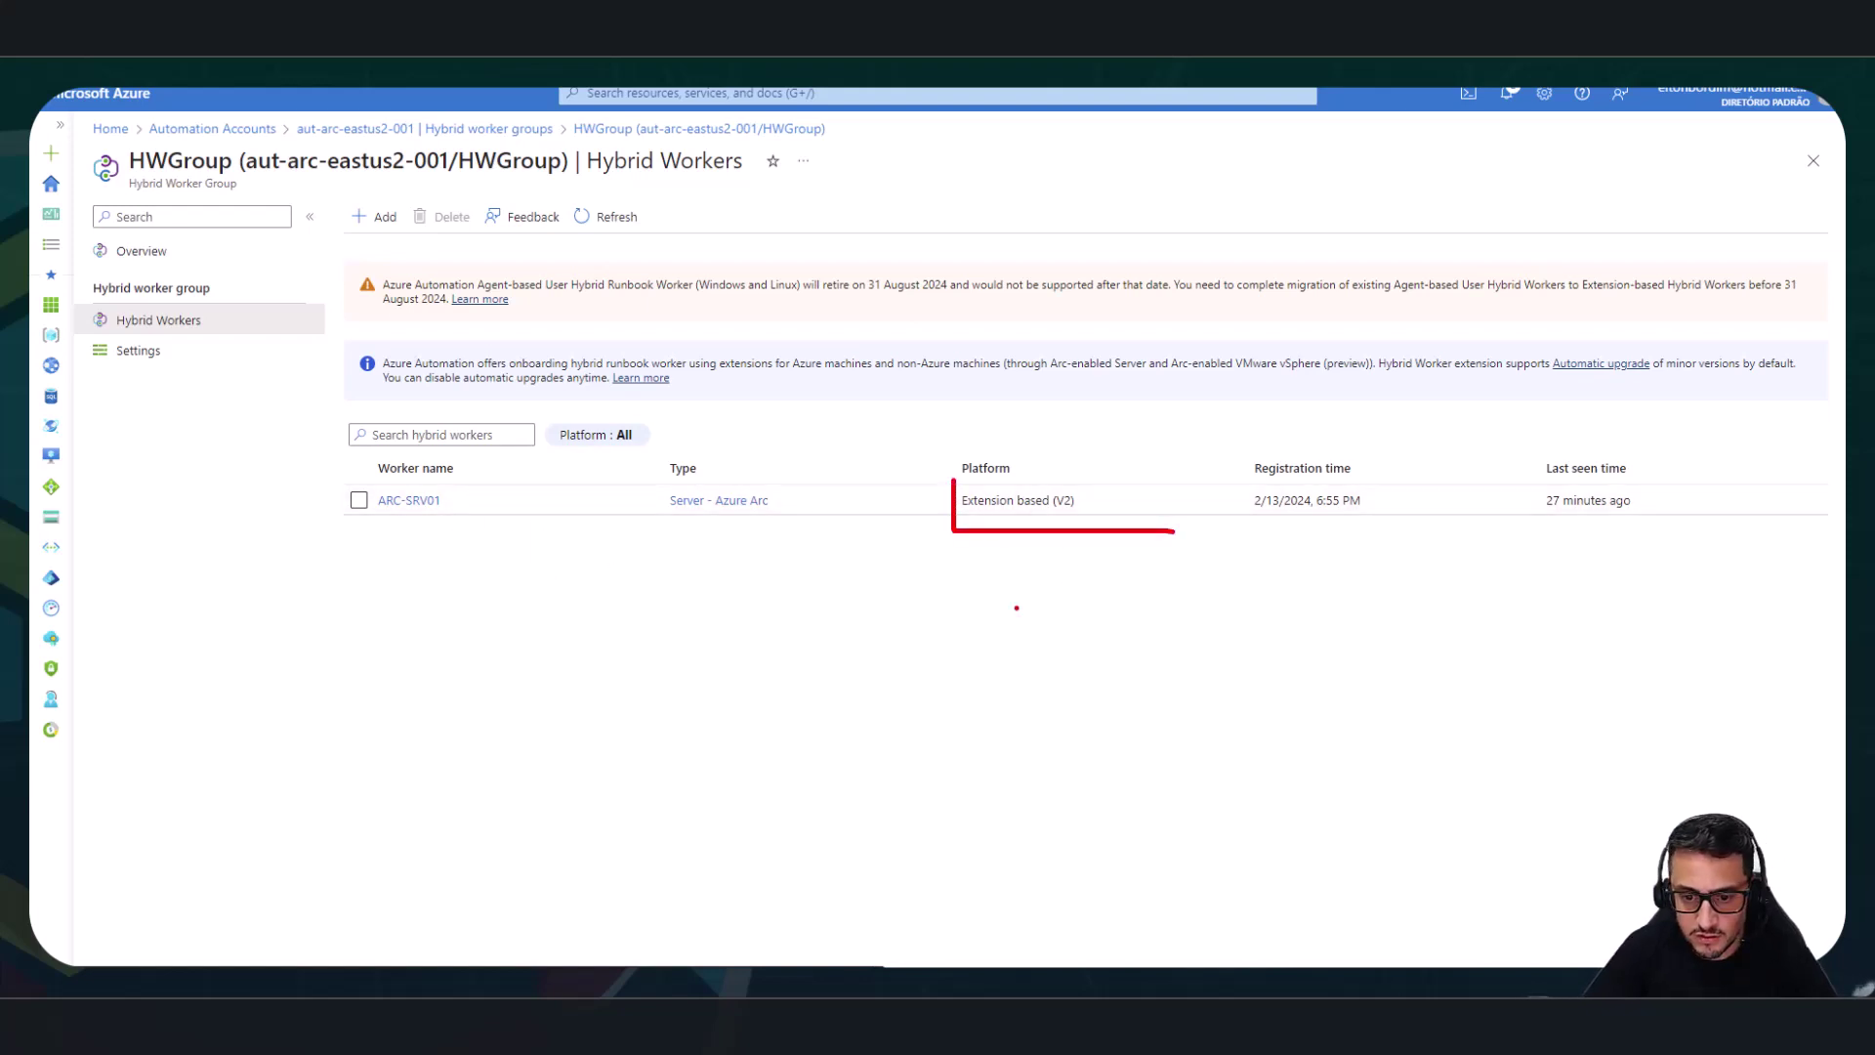
{"action": "key", "text": "Escape"}
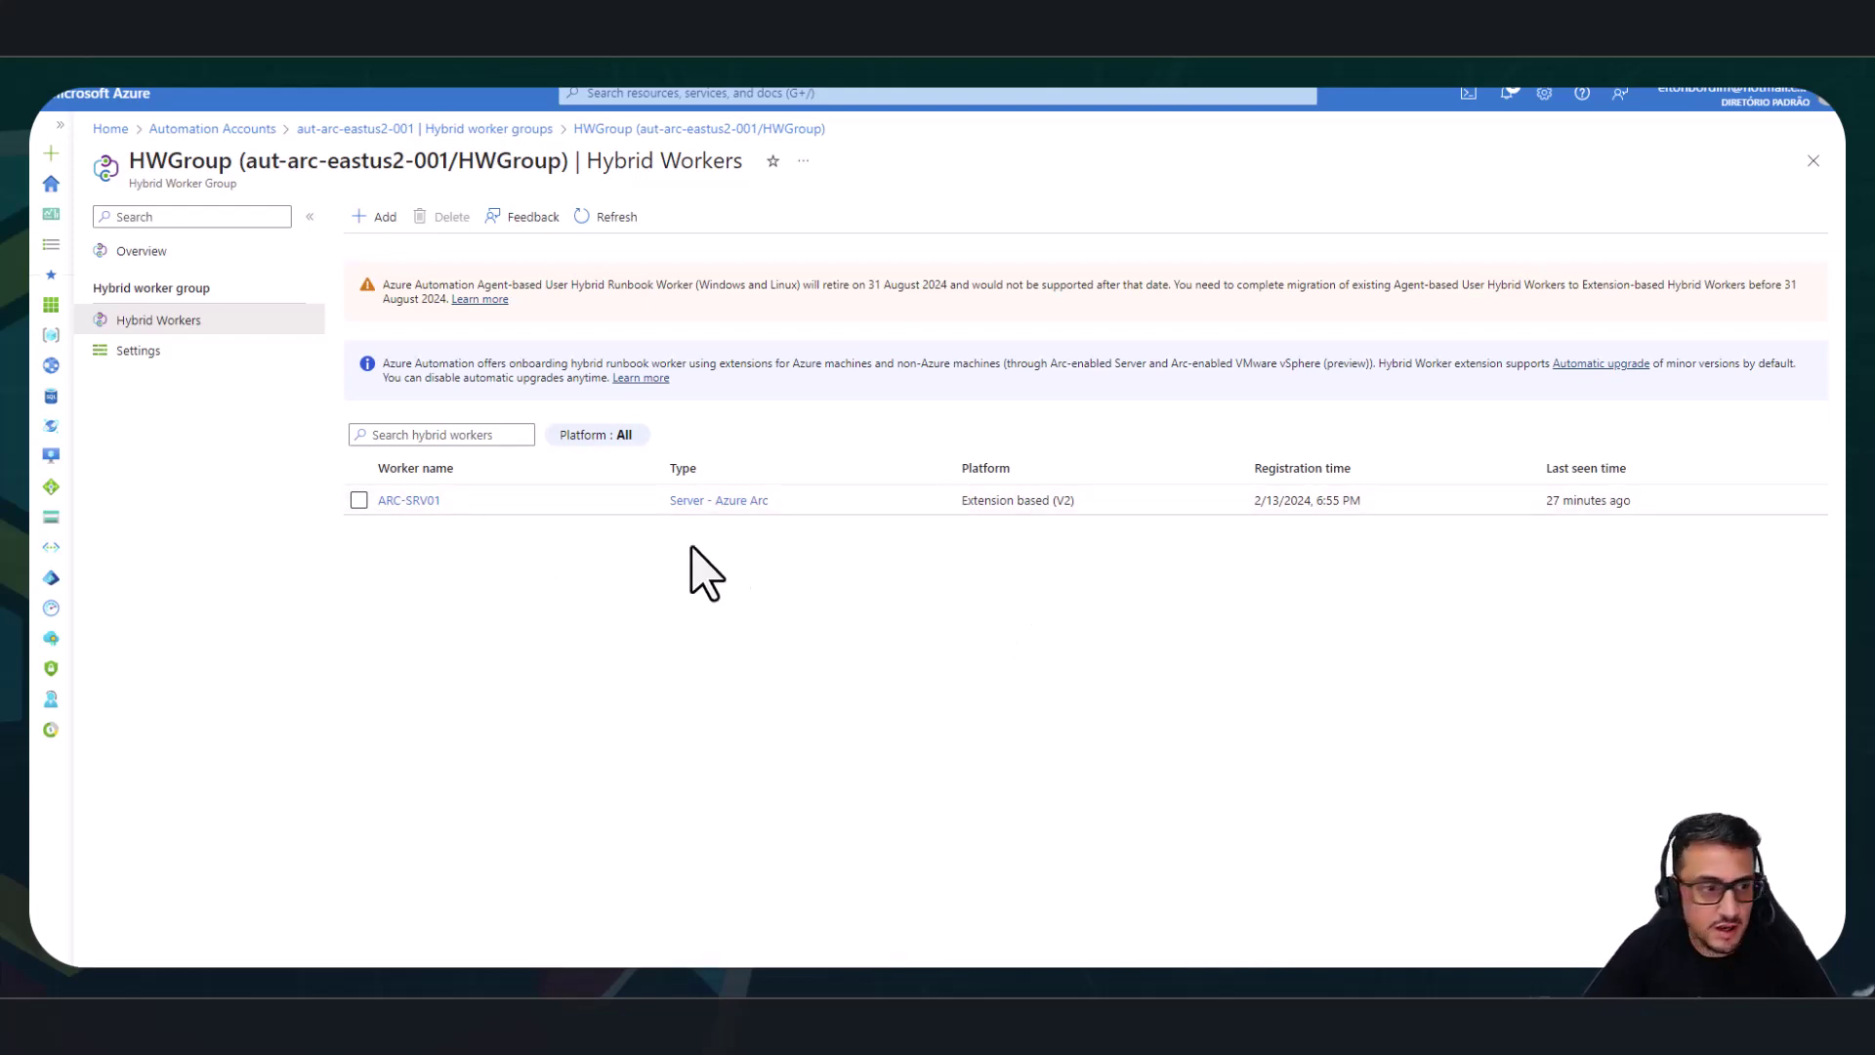
{"action": "left_click", "coordinate": [492, 136]}
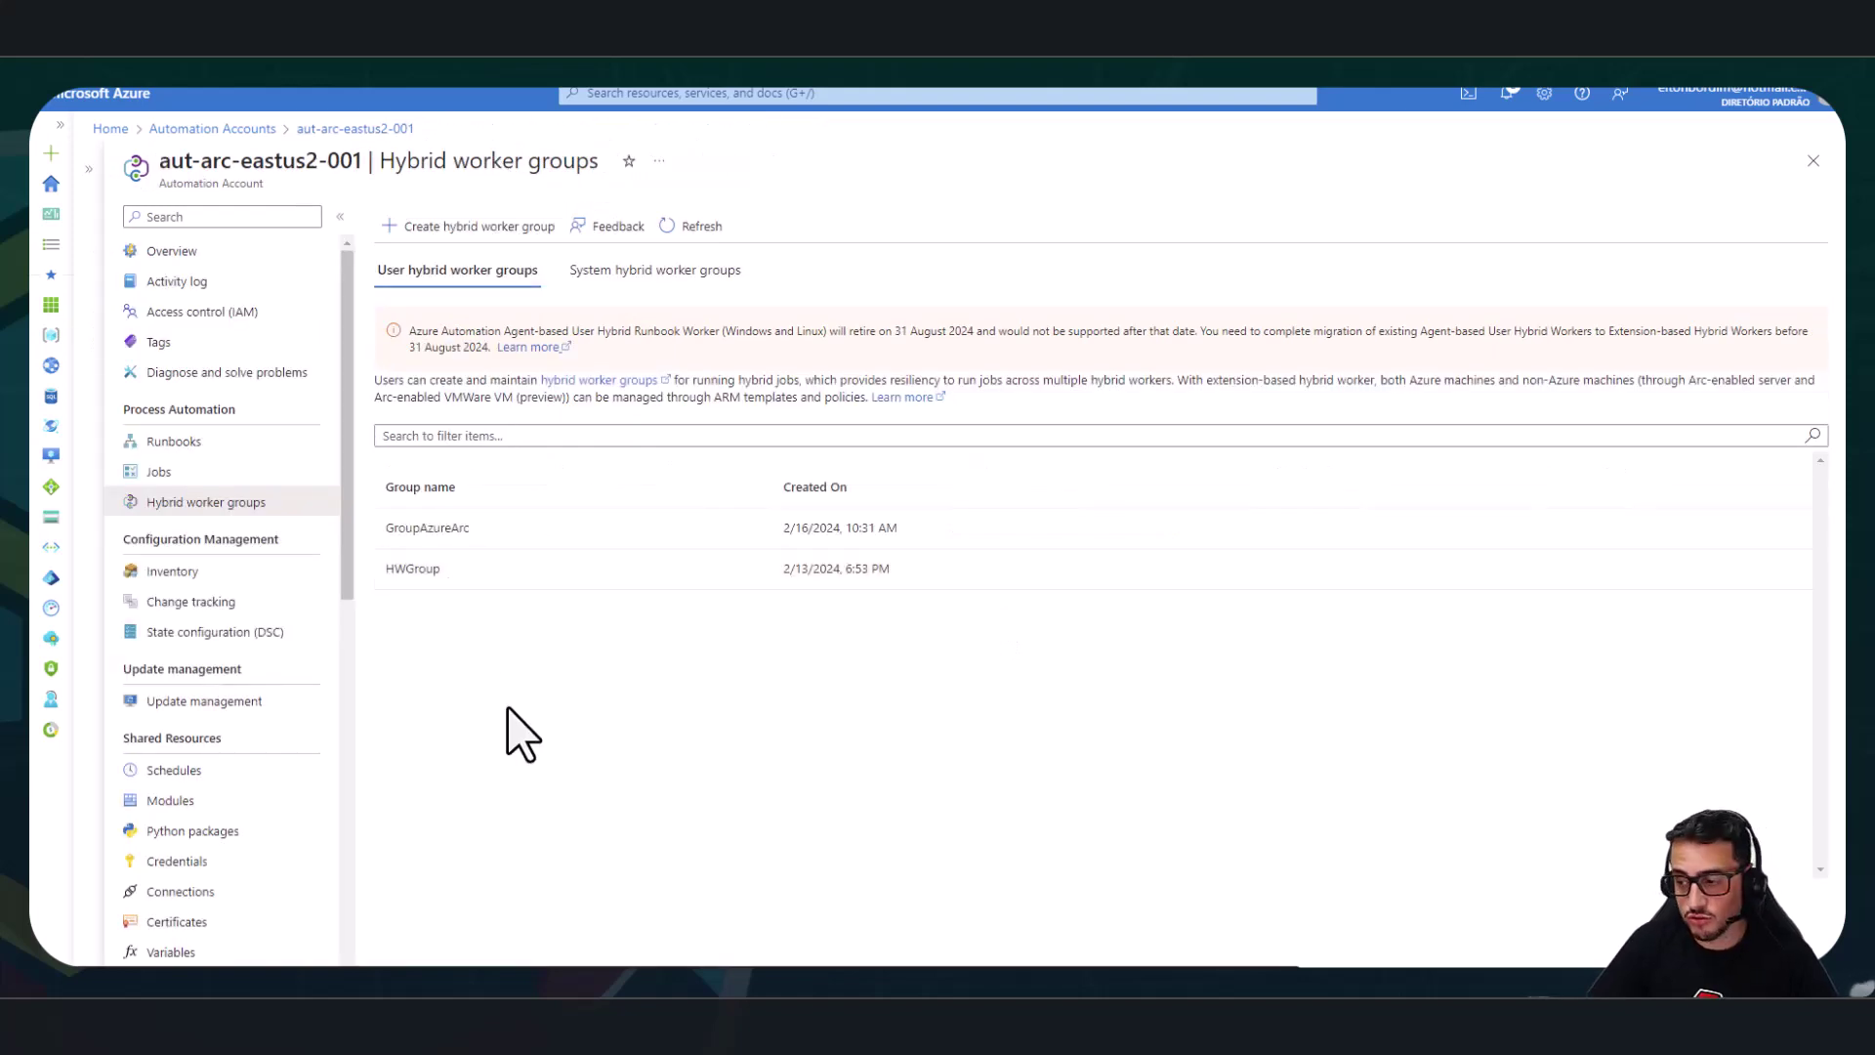
Add the Windows machine ARC-SRV02 as a hybrid worker to GroupAzureArc.
{"action": "left_click", "coordinate": [426, 530]}
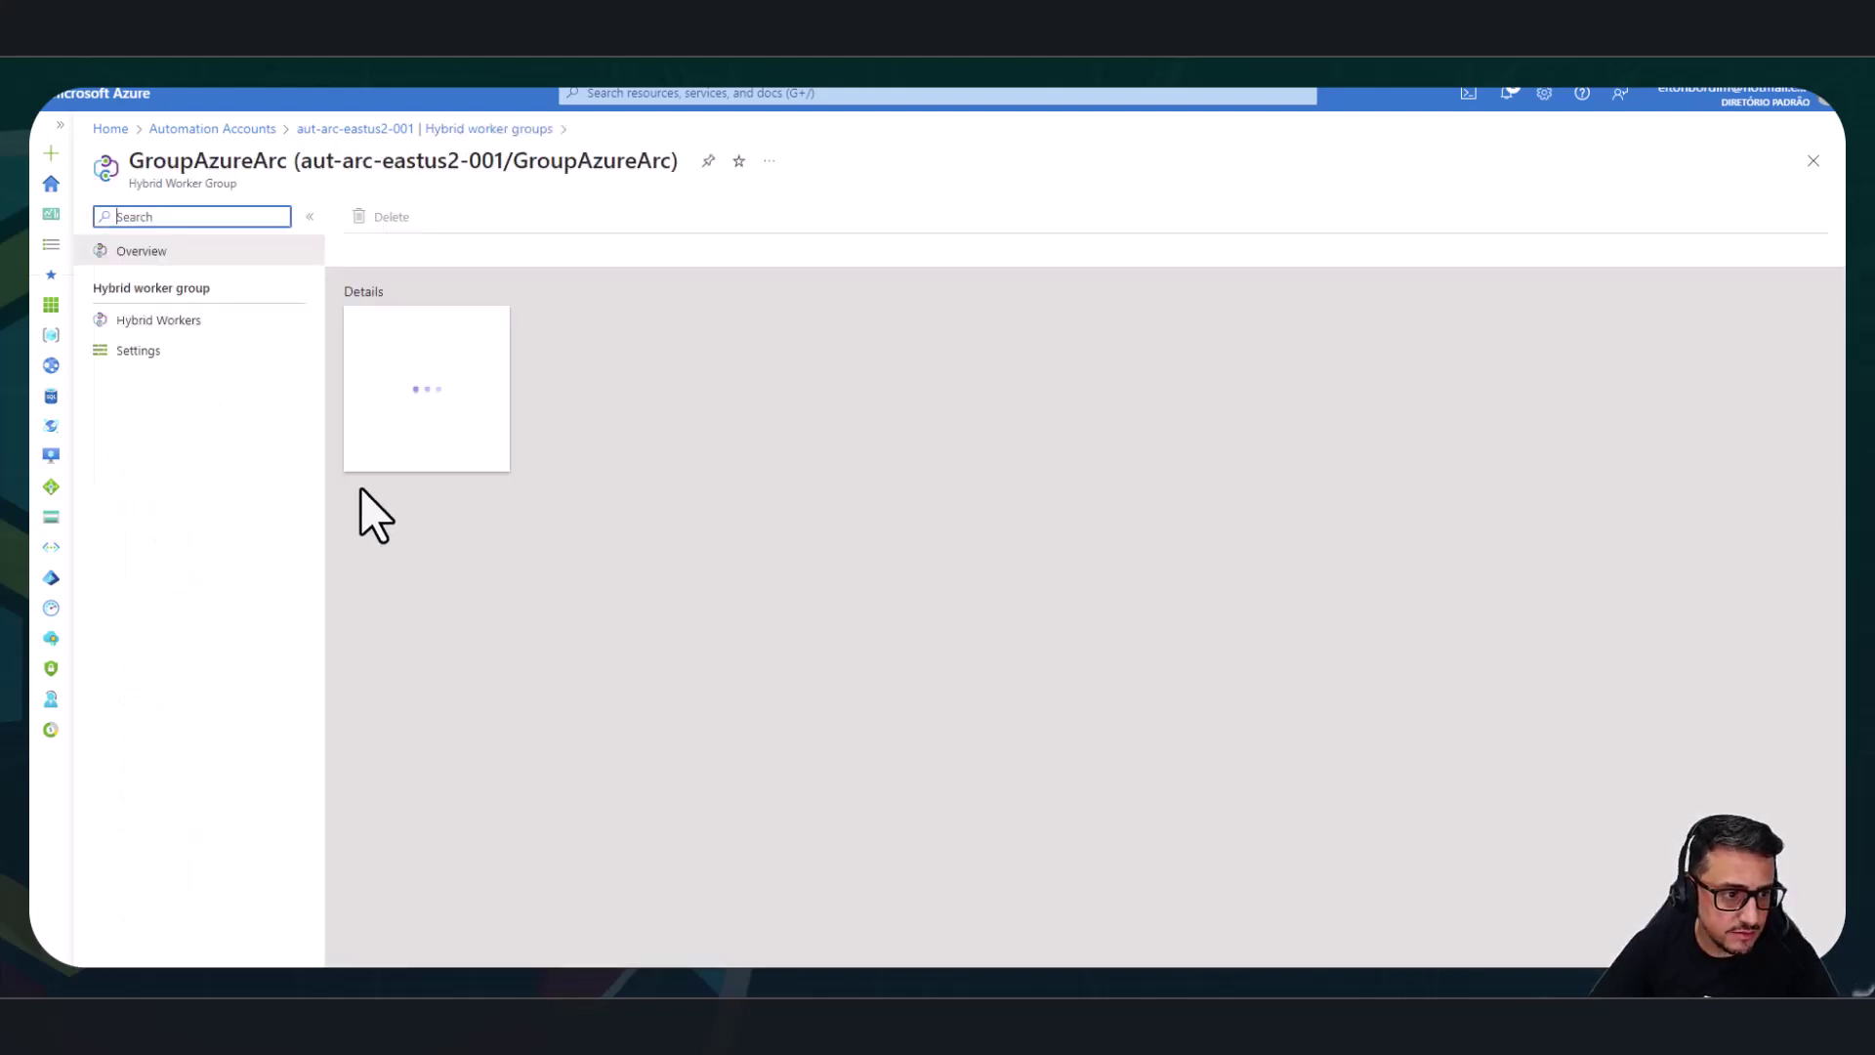
{"action": "left_click", "coordinate": [178, 334]}
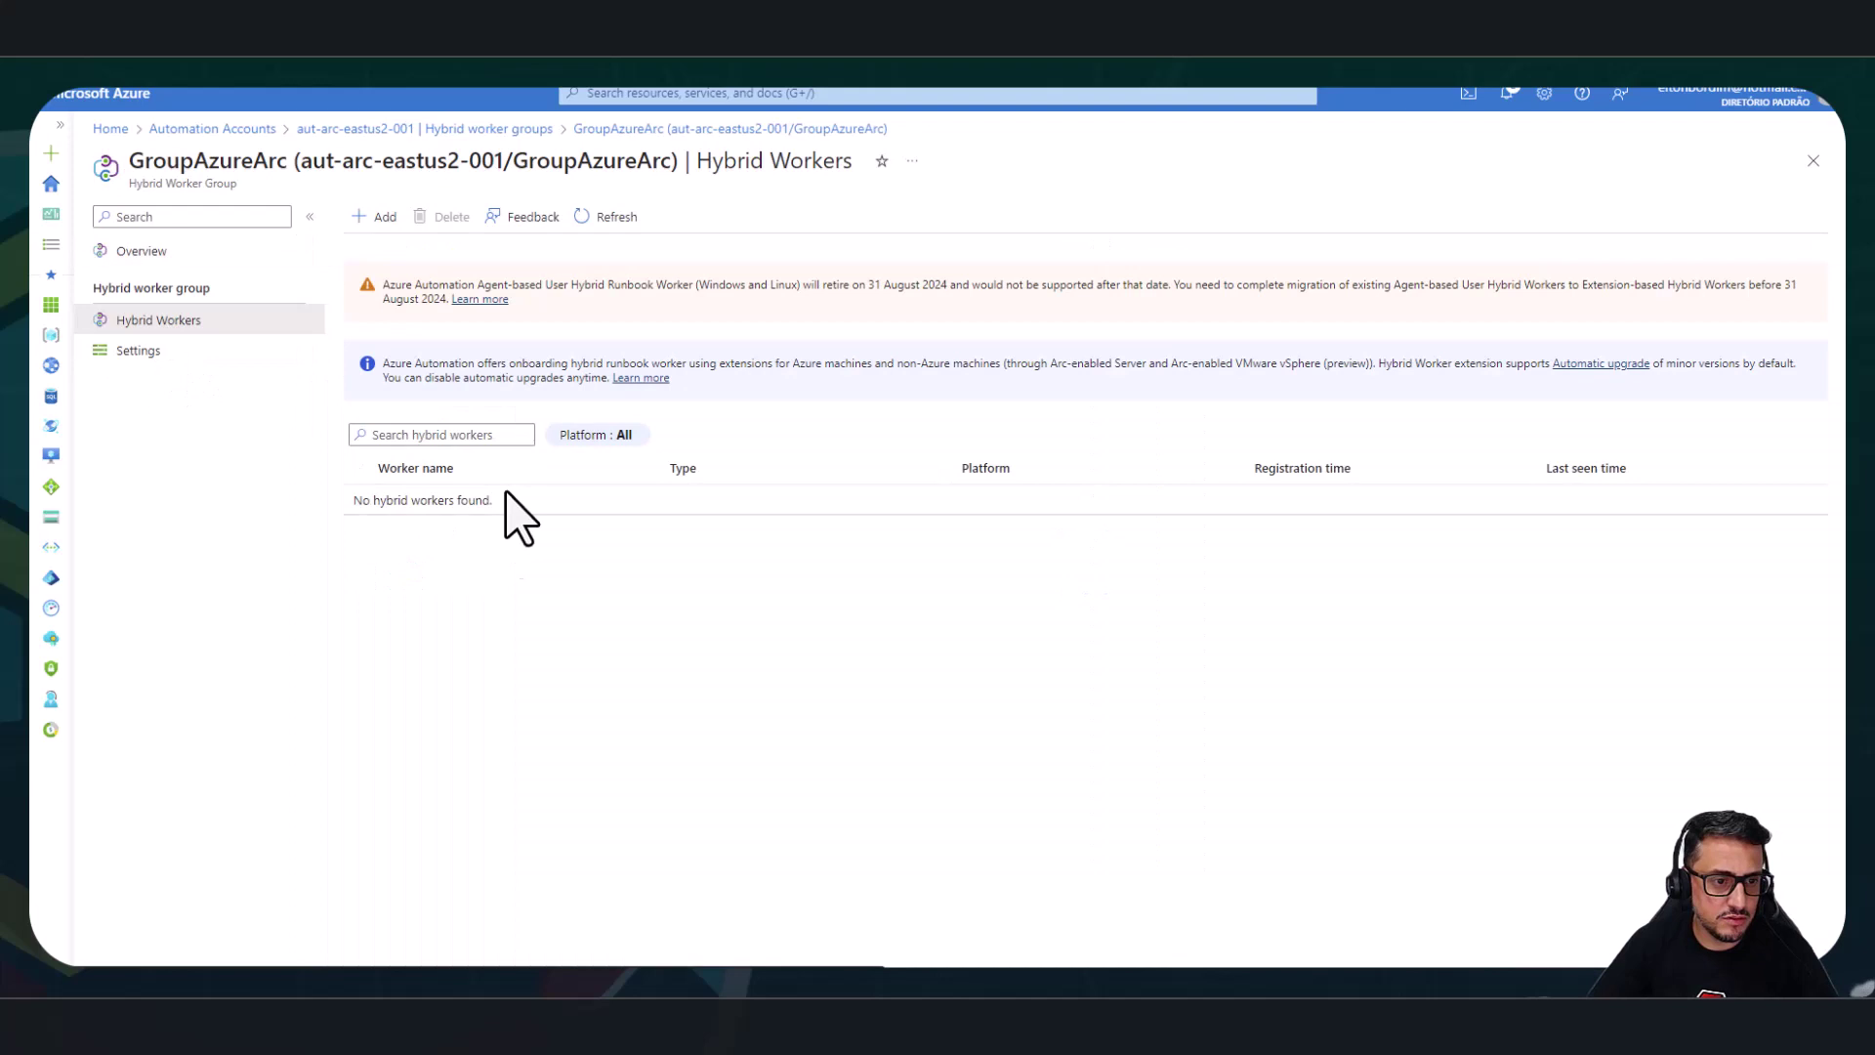
{"action": "left_click", "coordinate": [379, 217]}
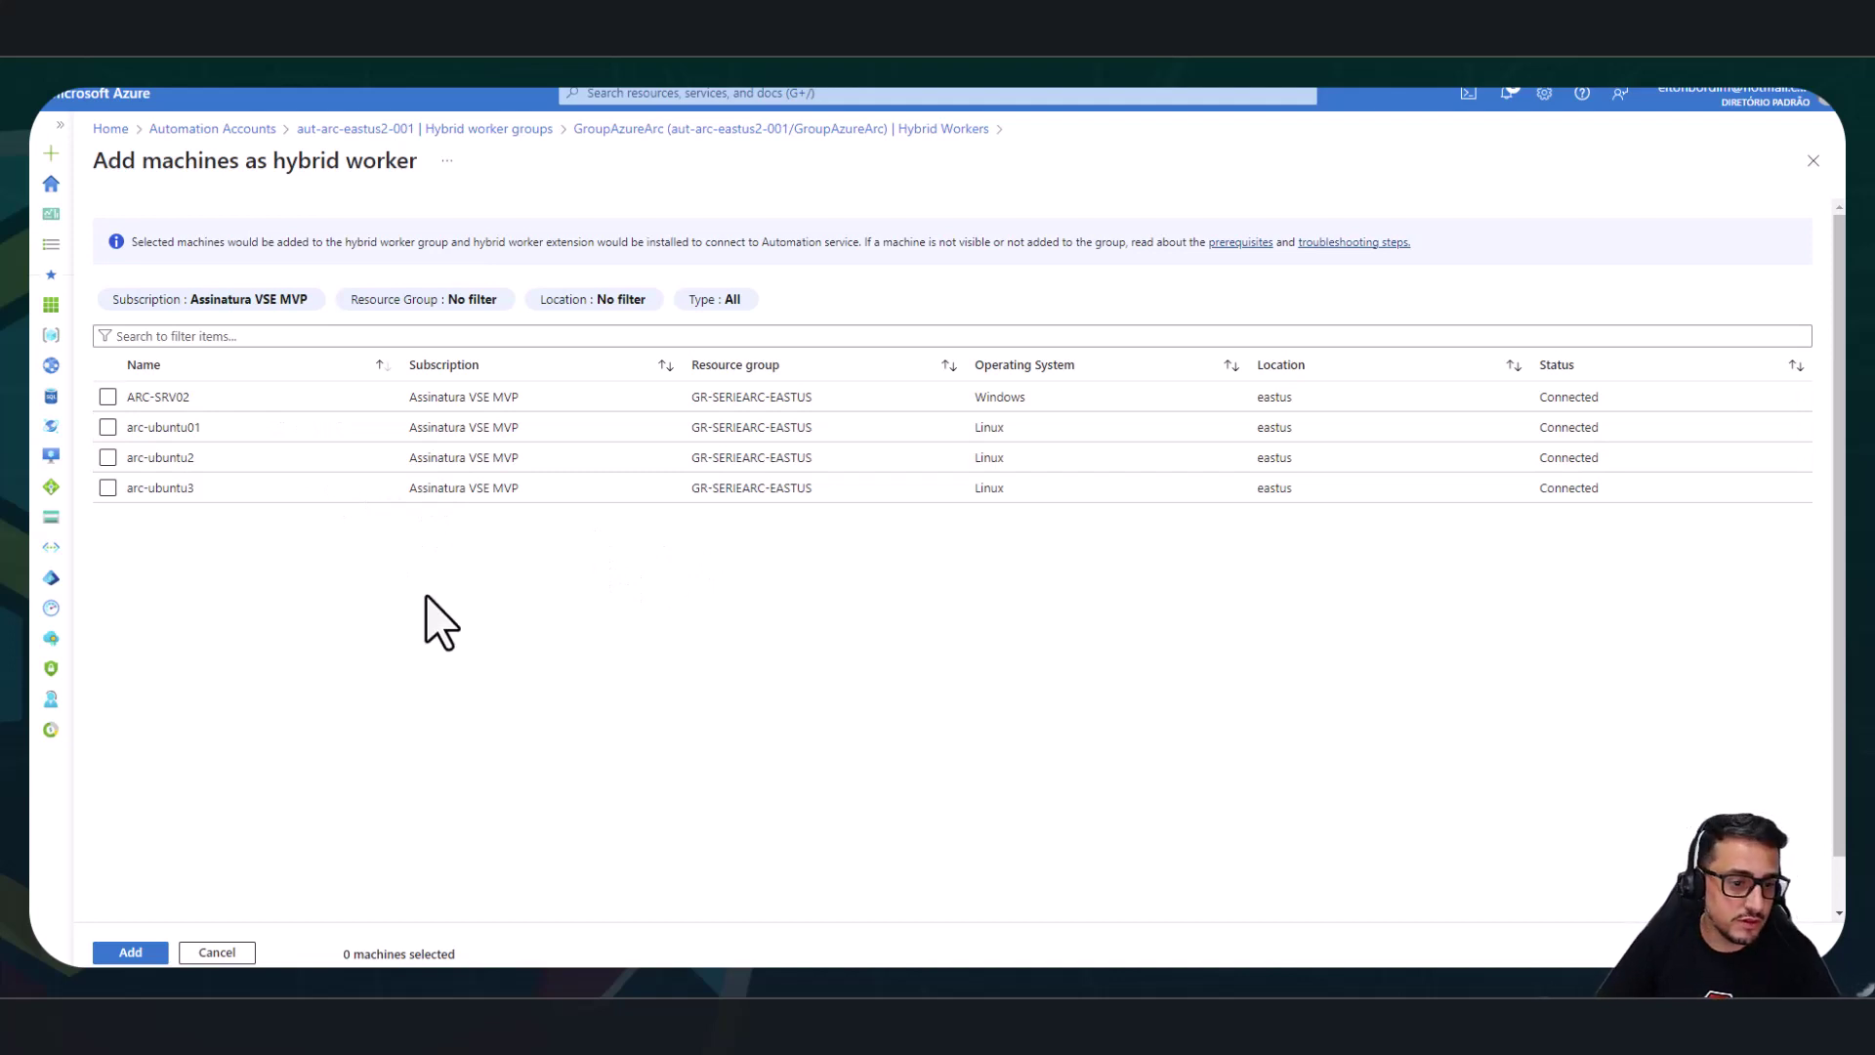
{"action": "left_click", "coordinate": [108, 397]}
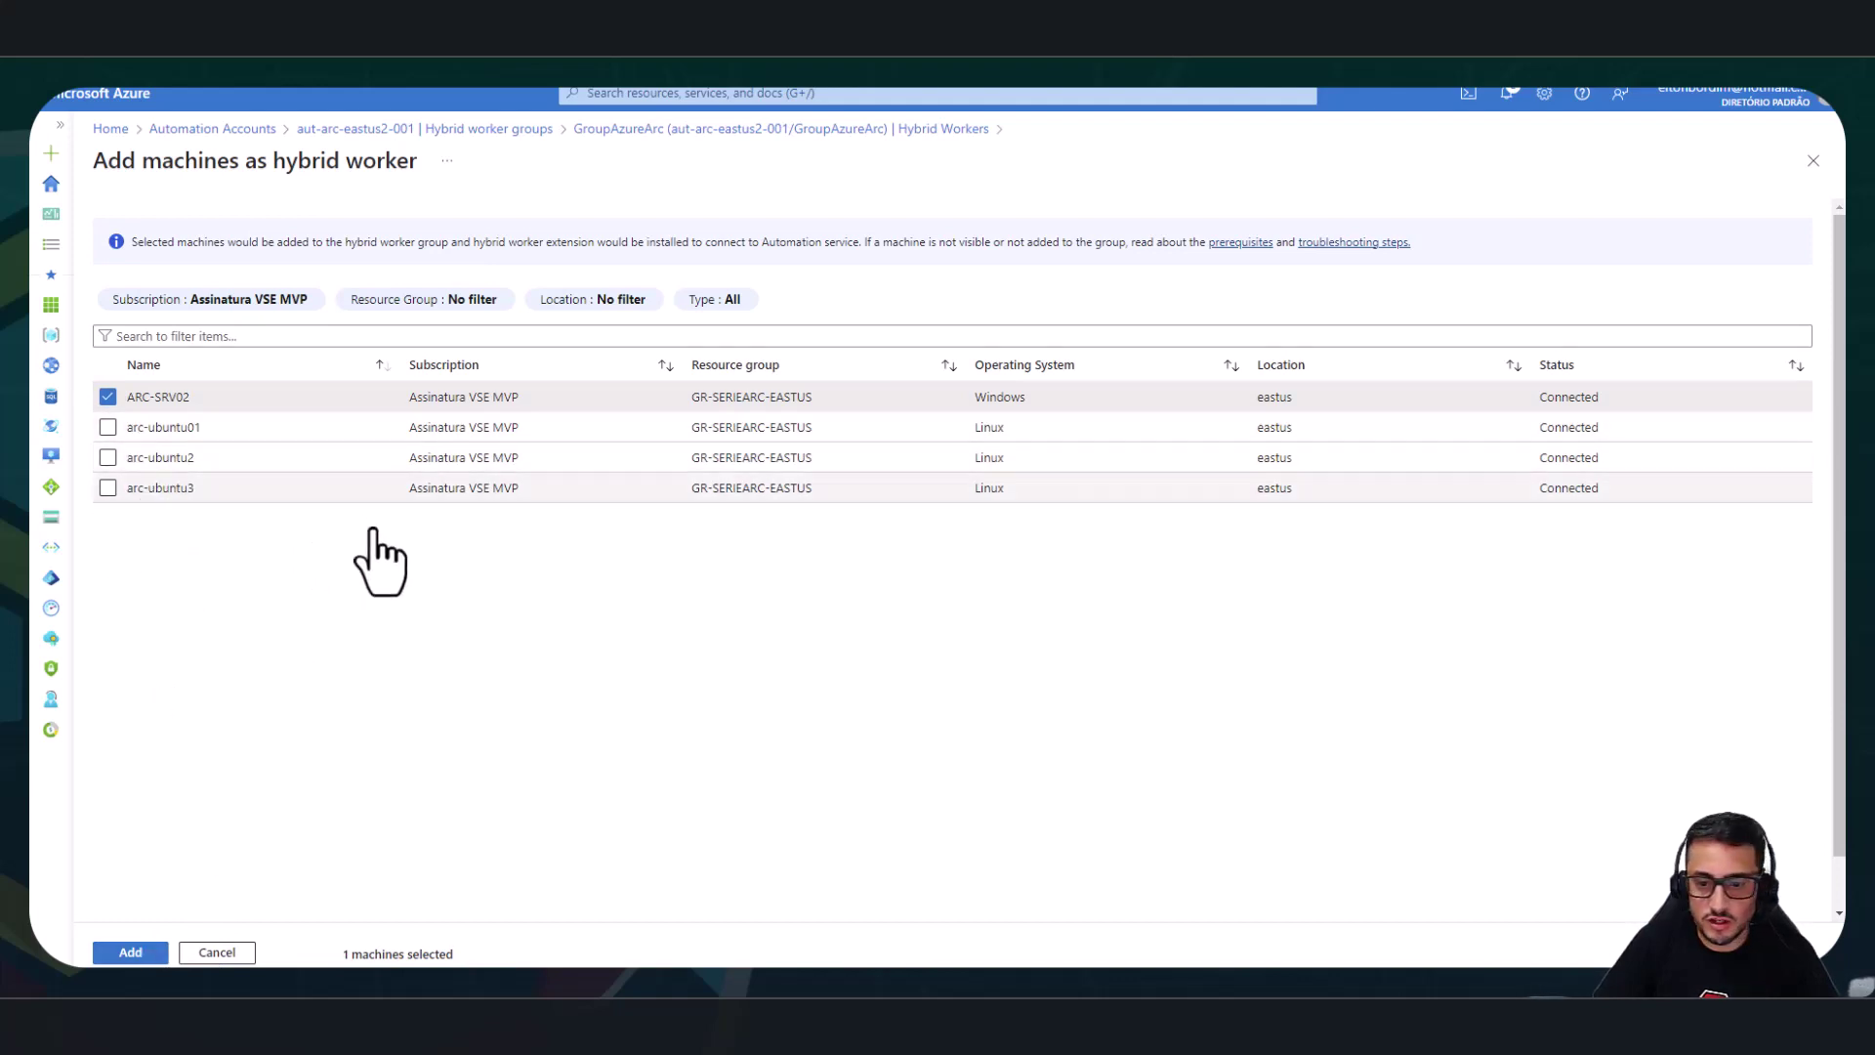
{"action": "left_click", "coordinate": [131, 953]}
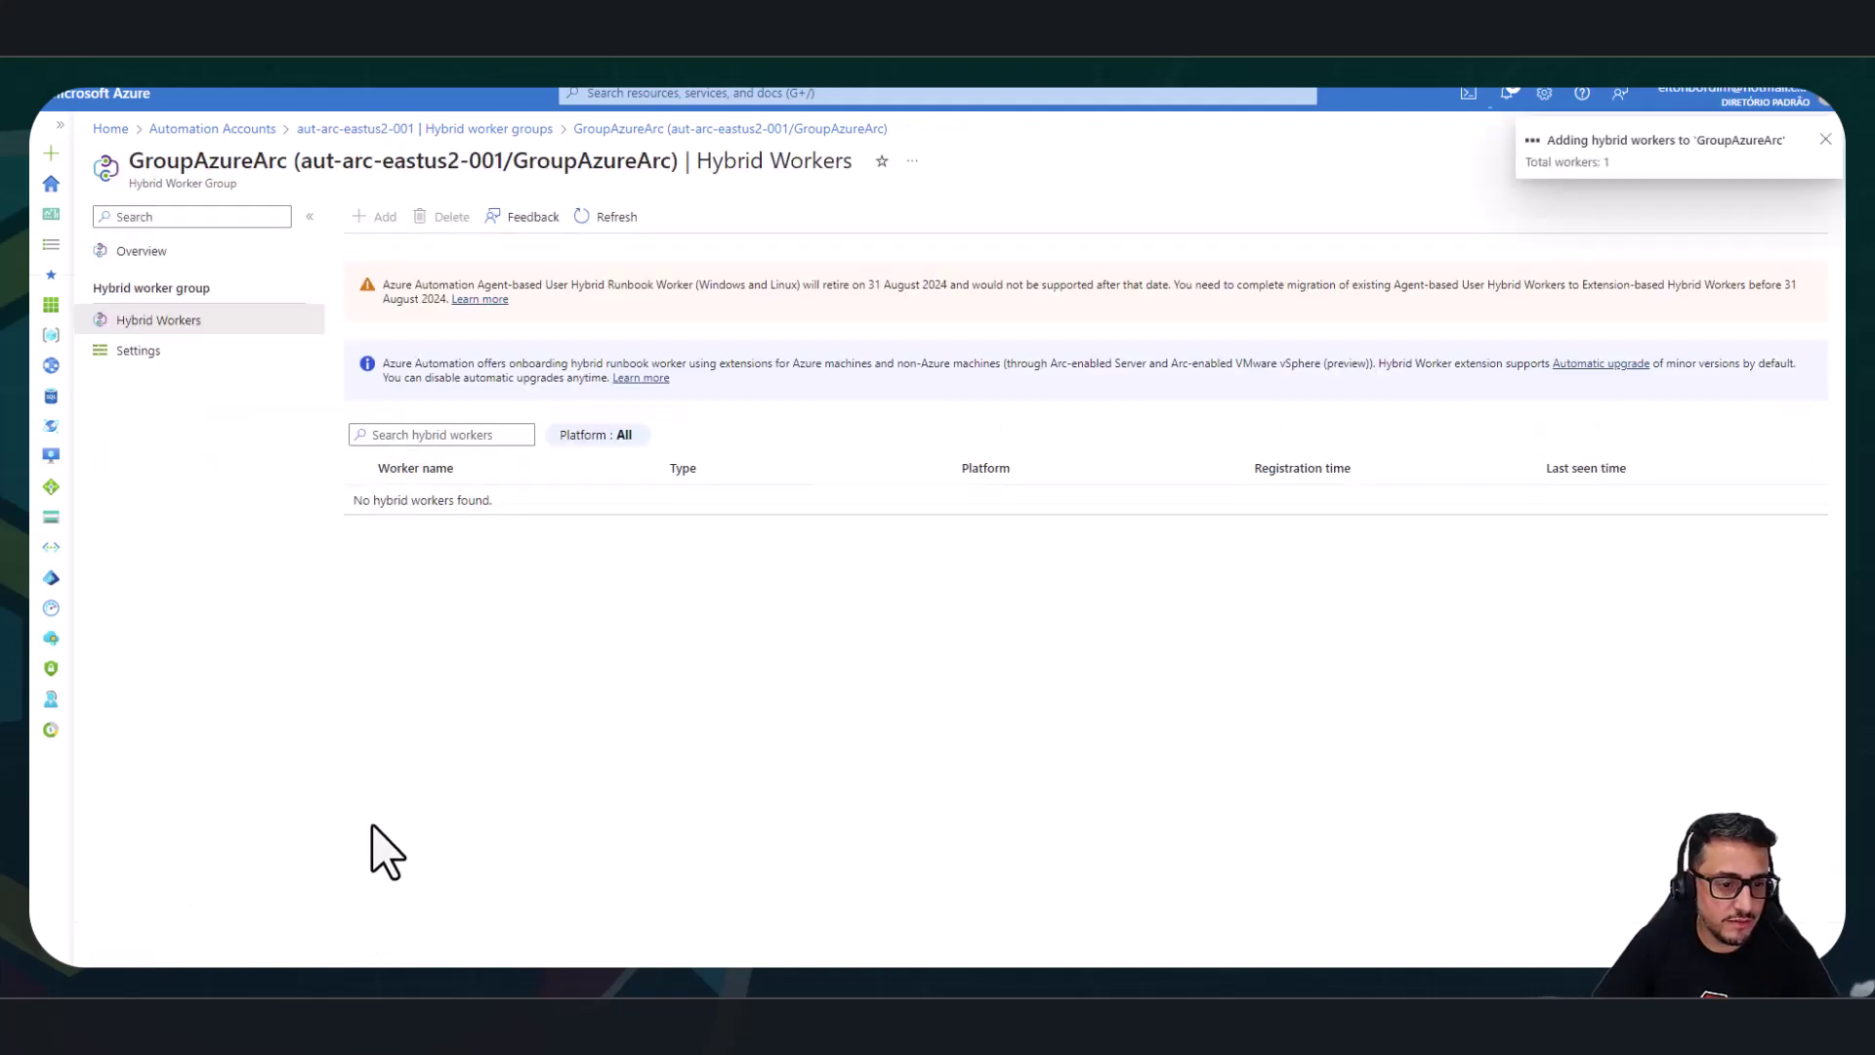
Check the notifications for the hybrid worker addition and extension installation, and close them.
{"action": "left_click", "coordinate": [1507, 95]}
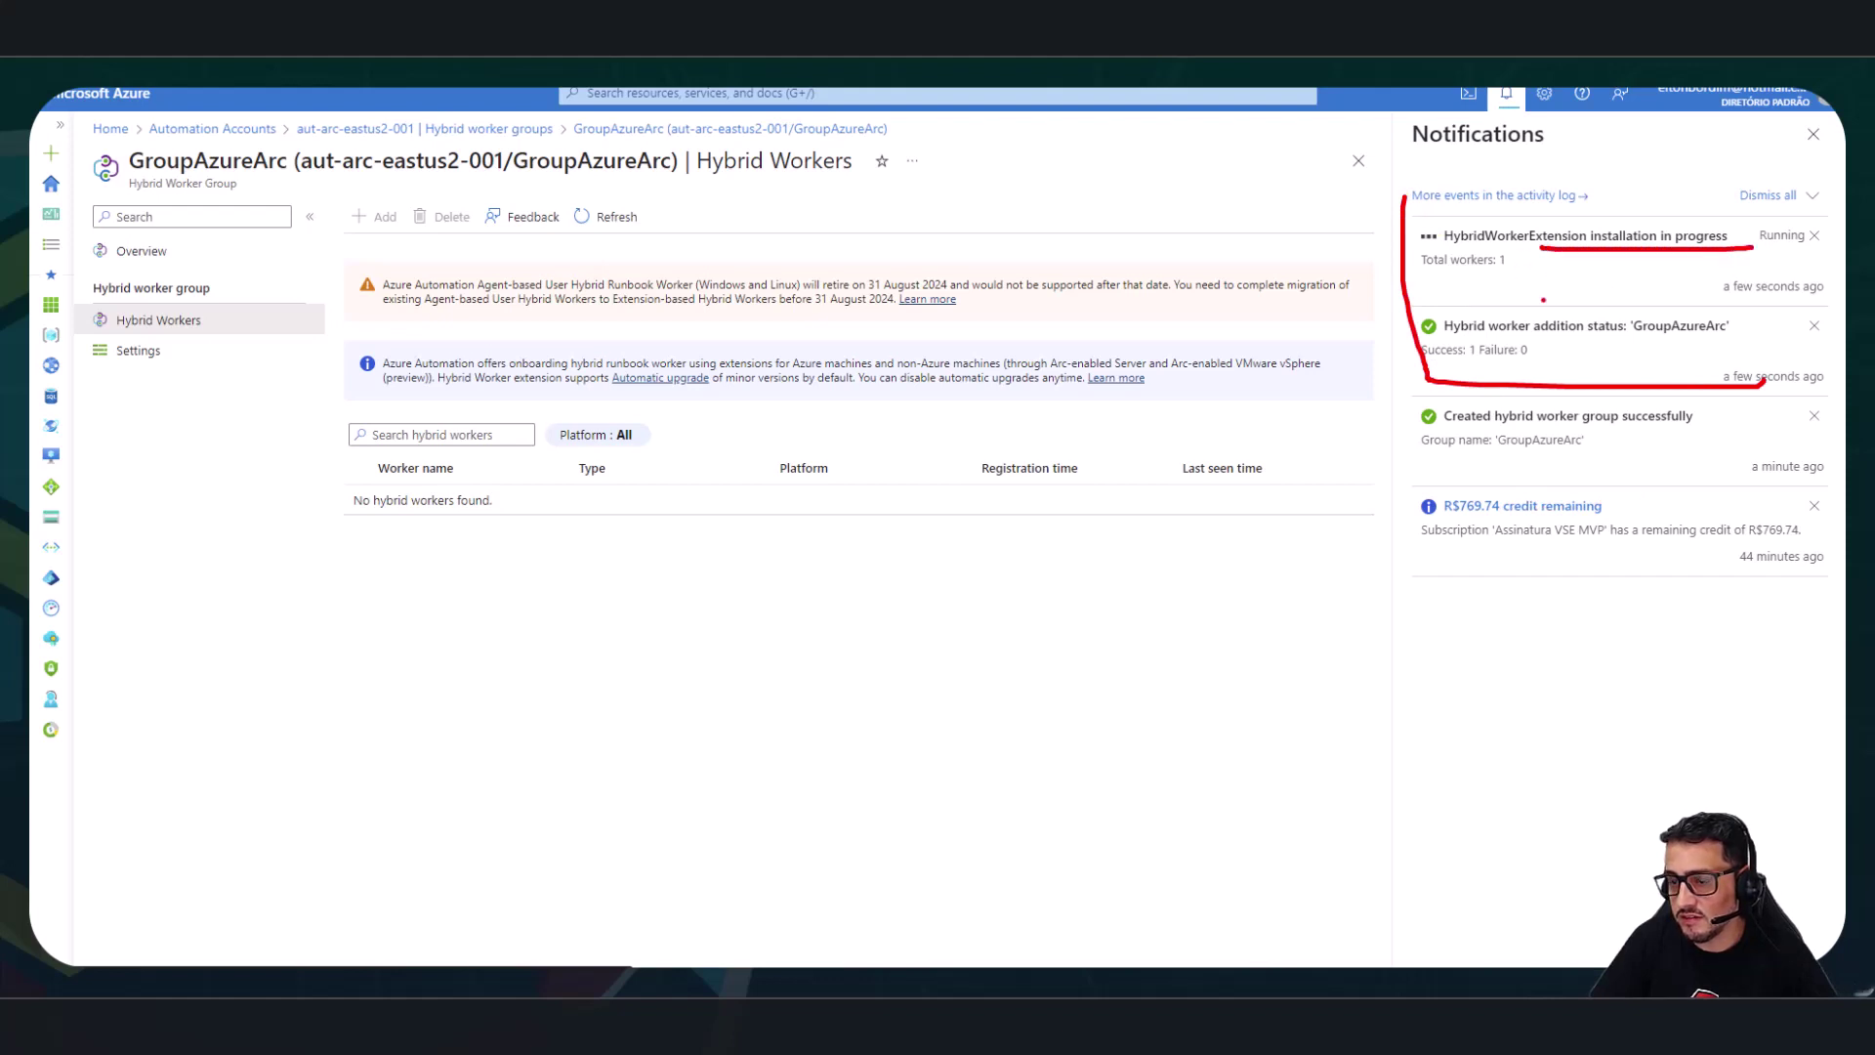
{"action": "key", "text": "Escape"}
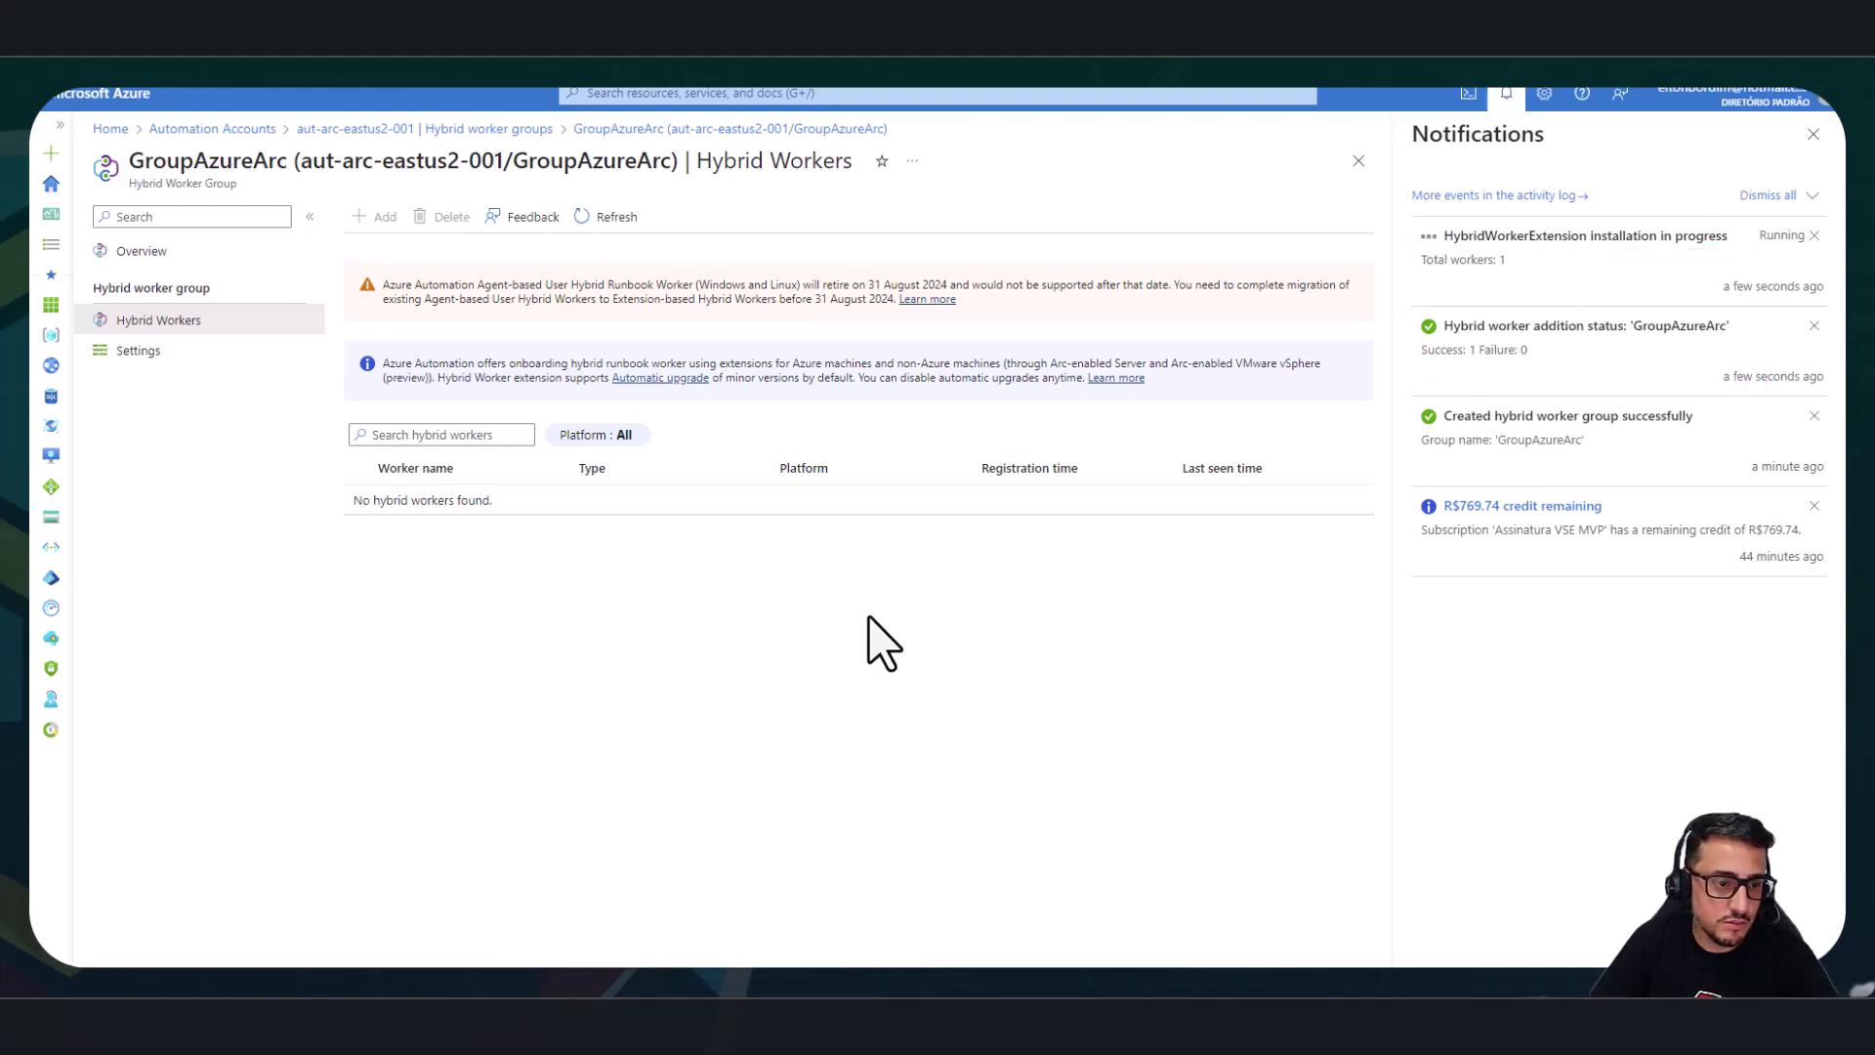
{"action": "left_click", "coordinate": [1814, 134]}
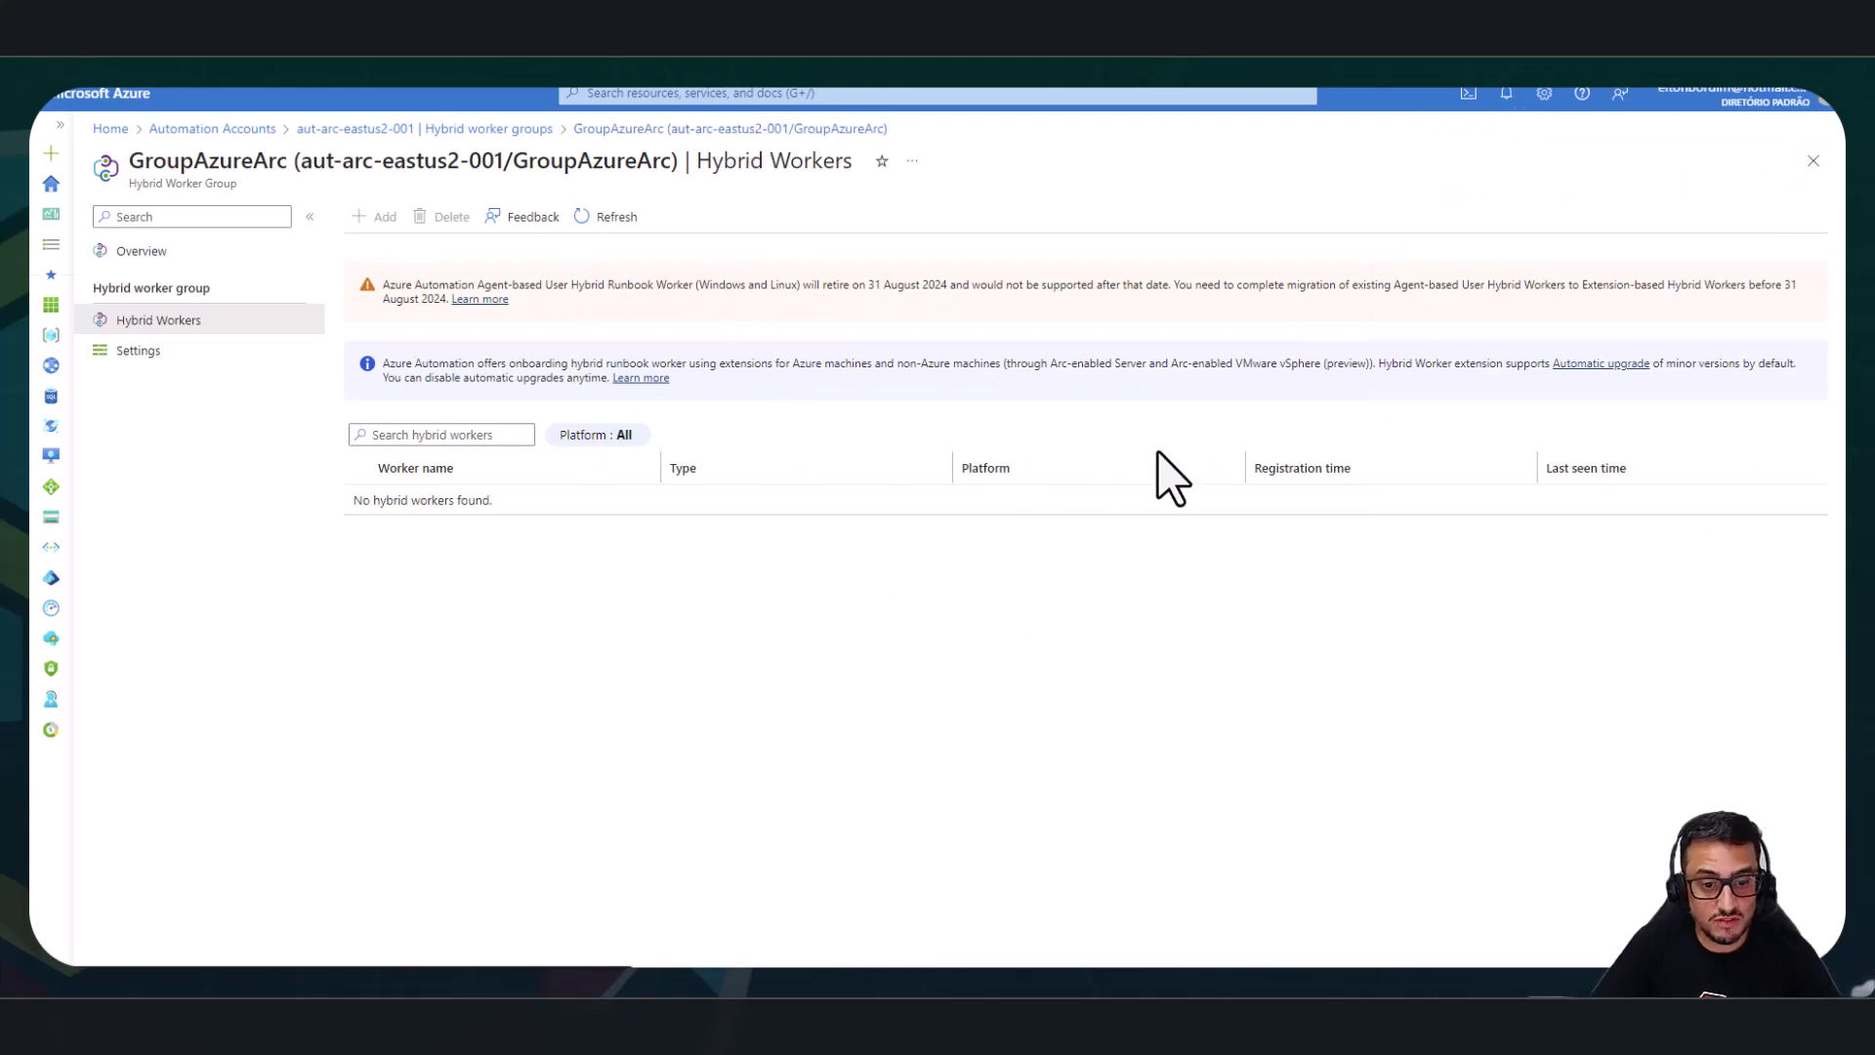
Examine the extension provisioning state of worker ARC-SRV01 in HWGroup and return to the hybrid worker groups.
{"action": "left_click", "coordinate": [489, 128]}
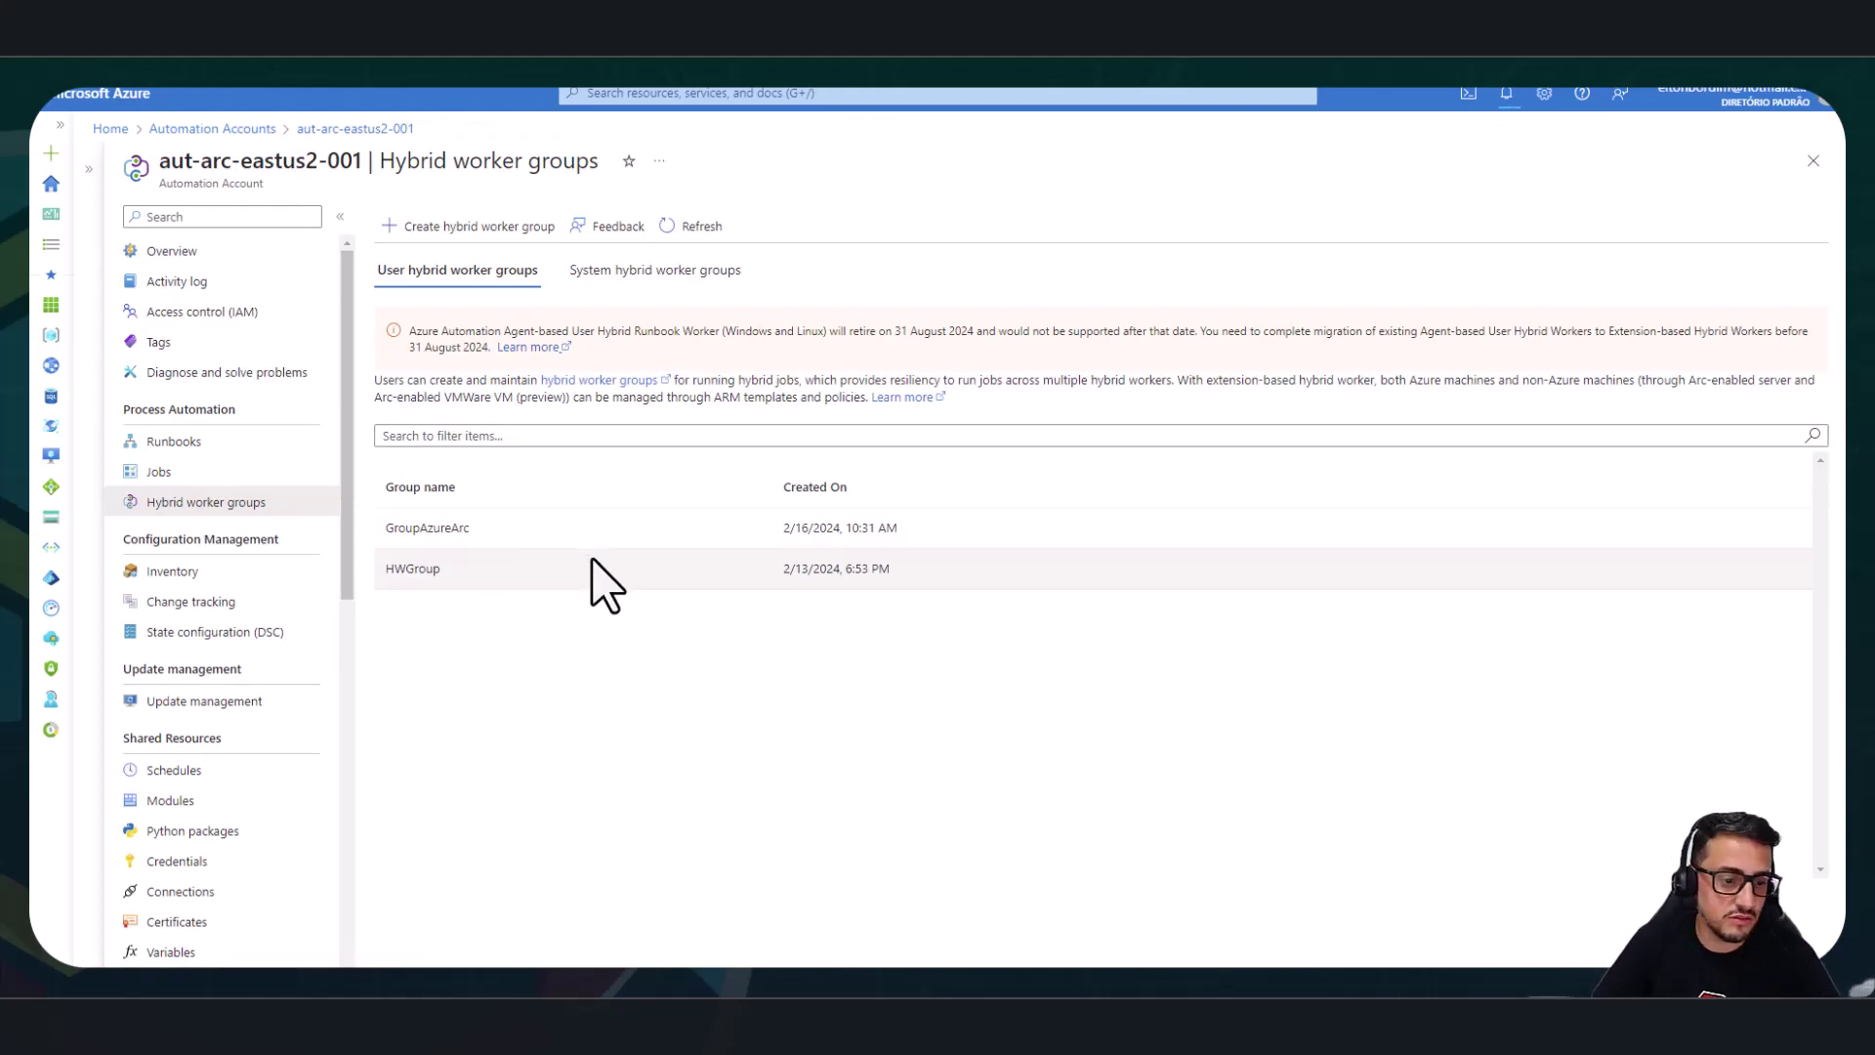
{"action": "left_click", "coordinate": [437, 572]}
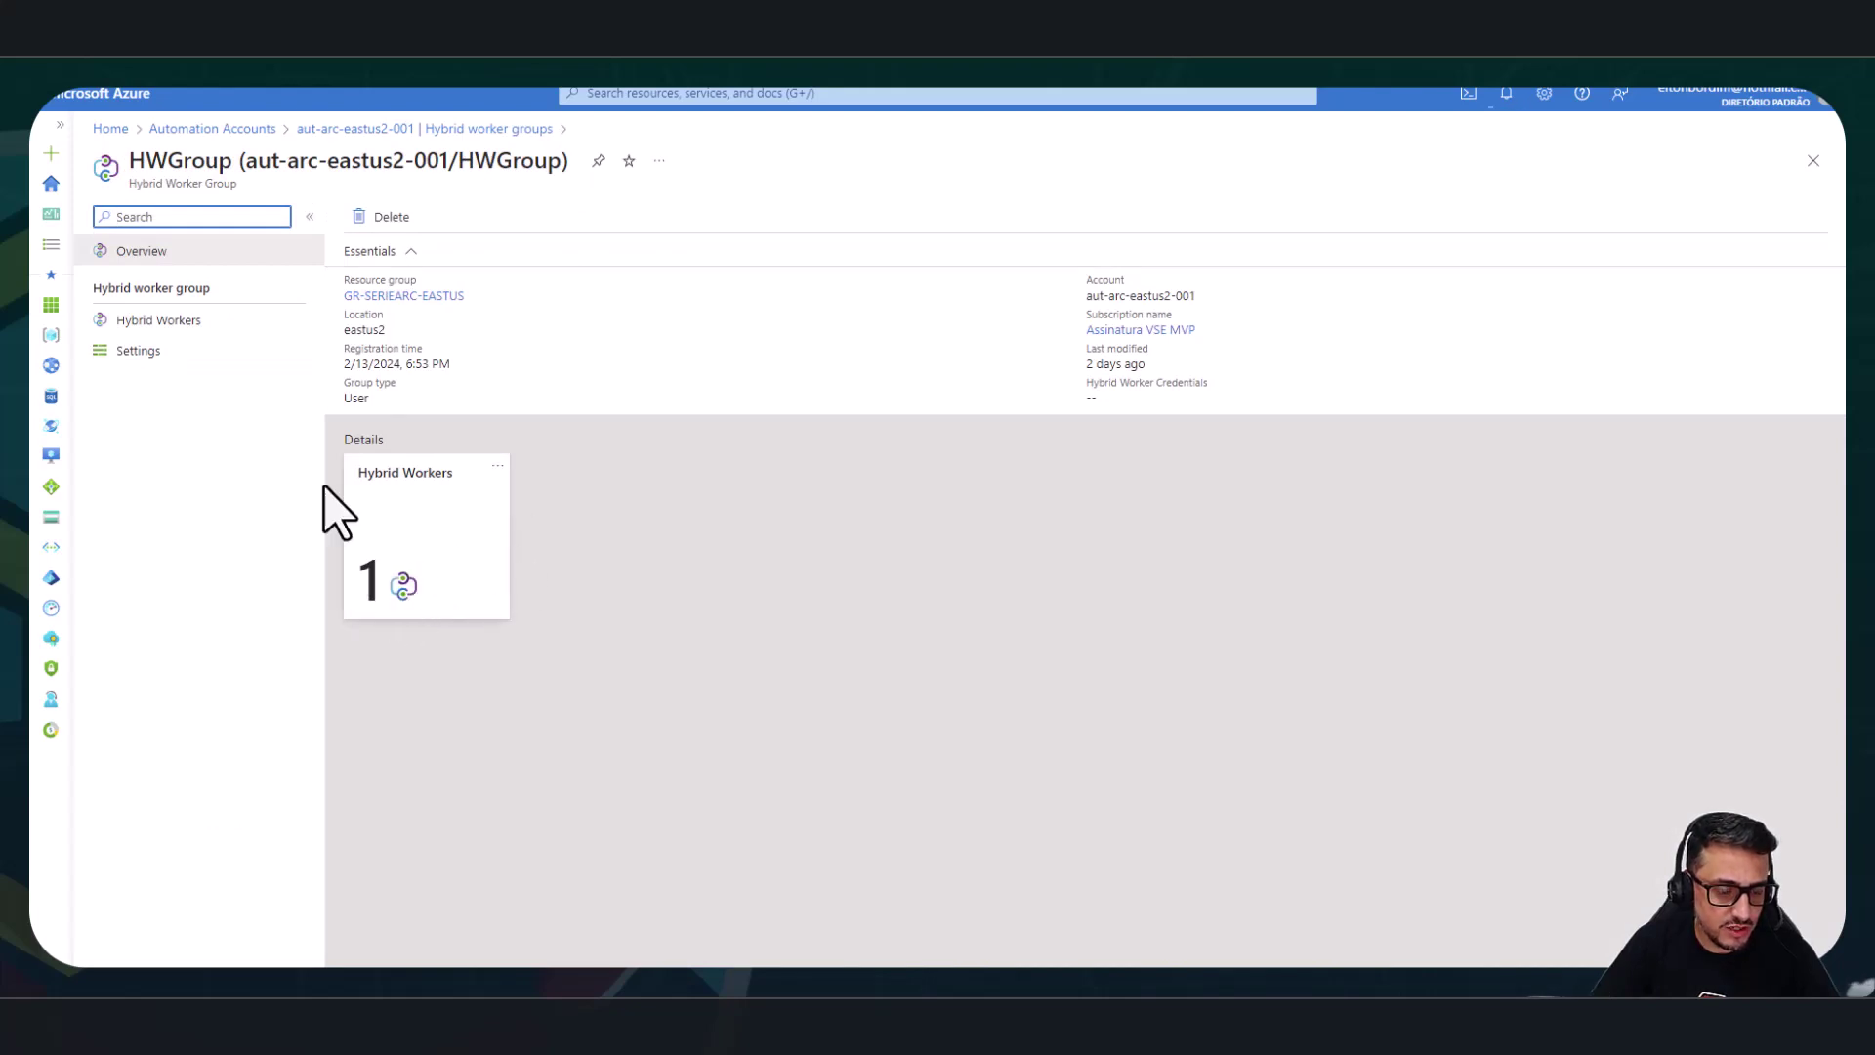
{"action": "left_click", "coordinate": [161, 321]}
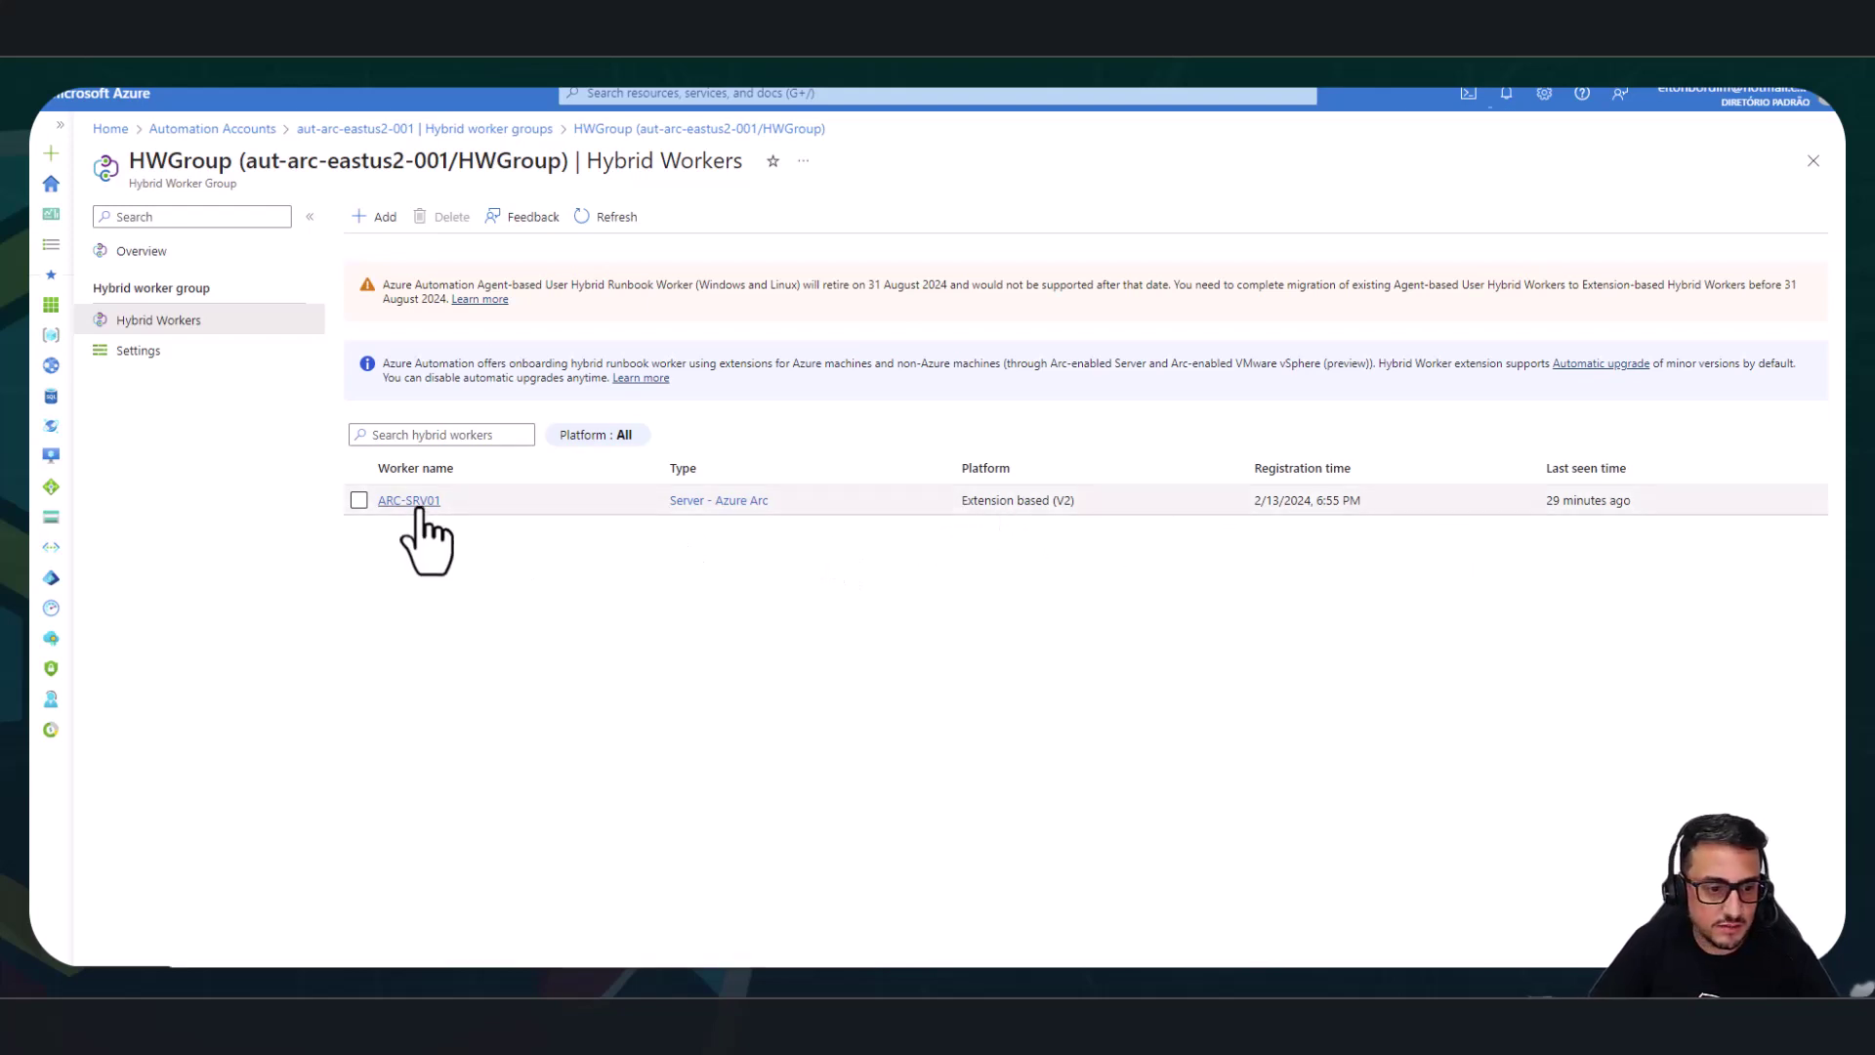
{"action": "left_click", "coordinate": [463, 498]}
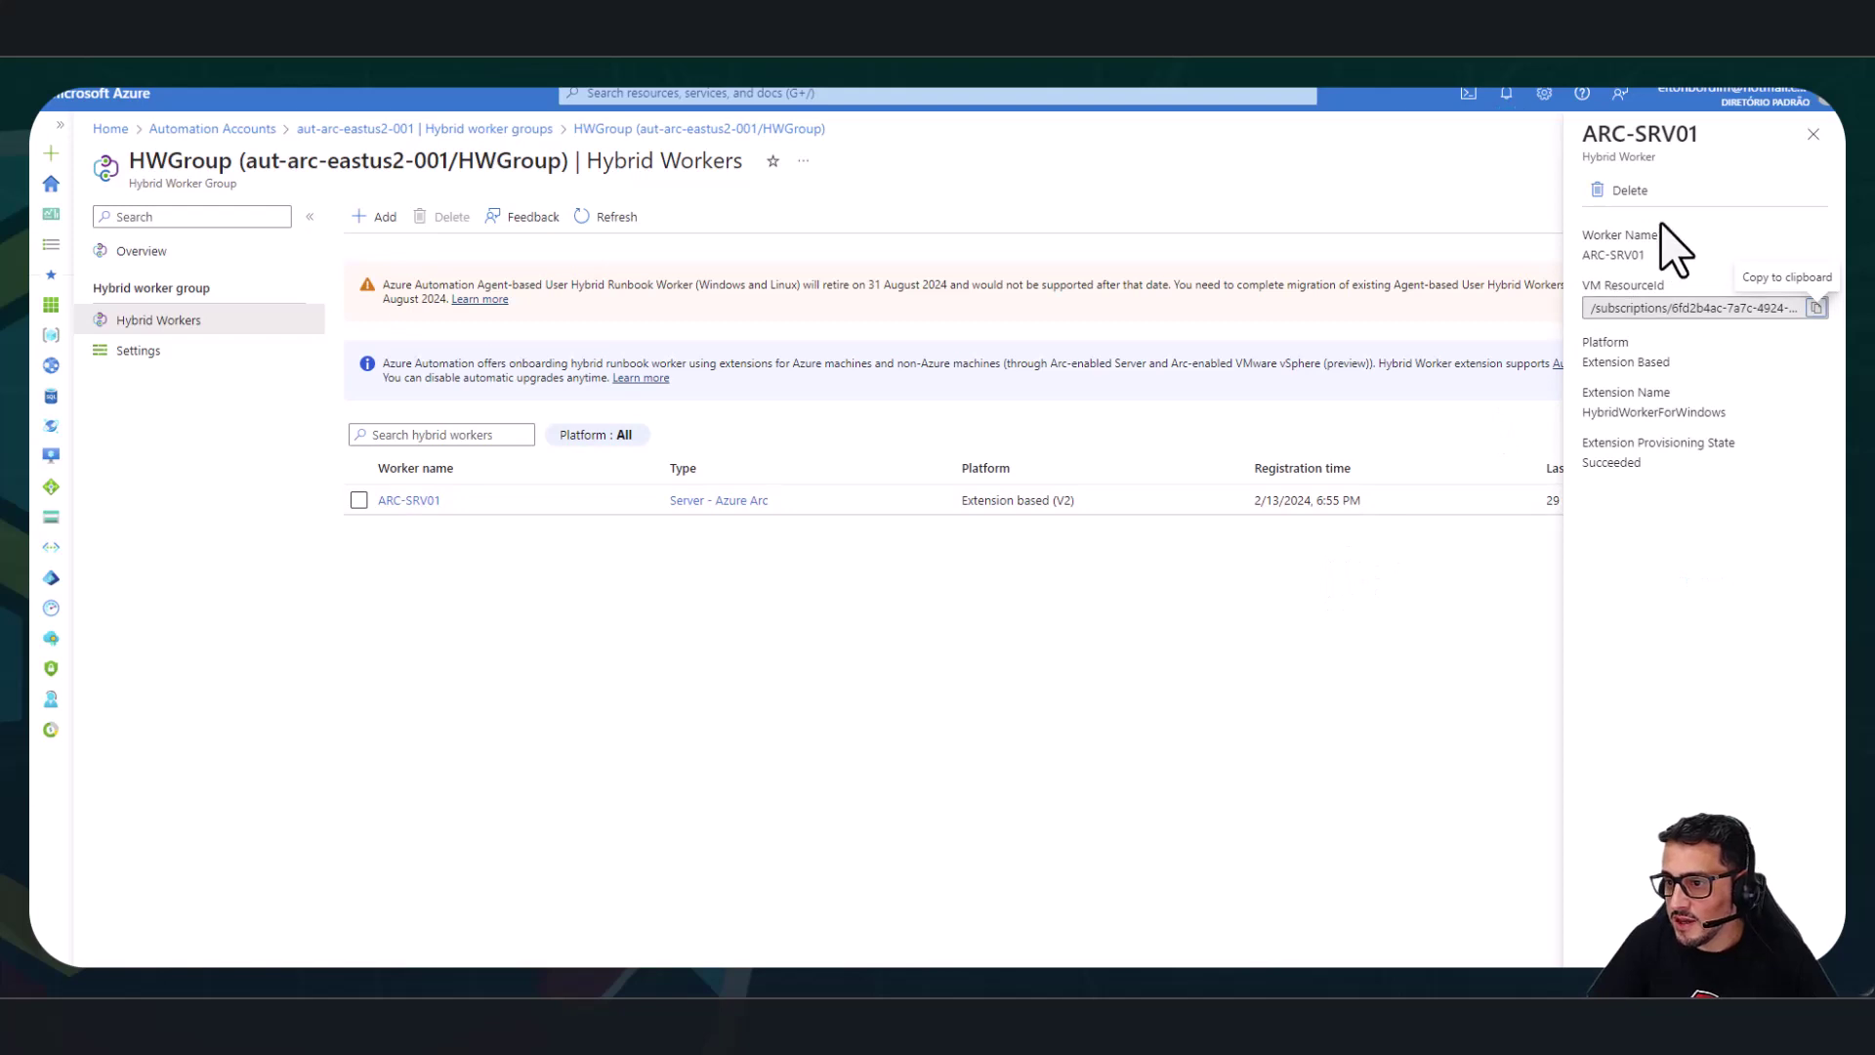
{"action": "left_click_drag", "start_coordinate": [1597, 442], "coordinate": [1641, 511]}
{"action": "left_click", "coordinate": [1611, 462]}
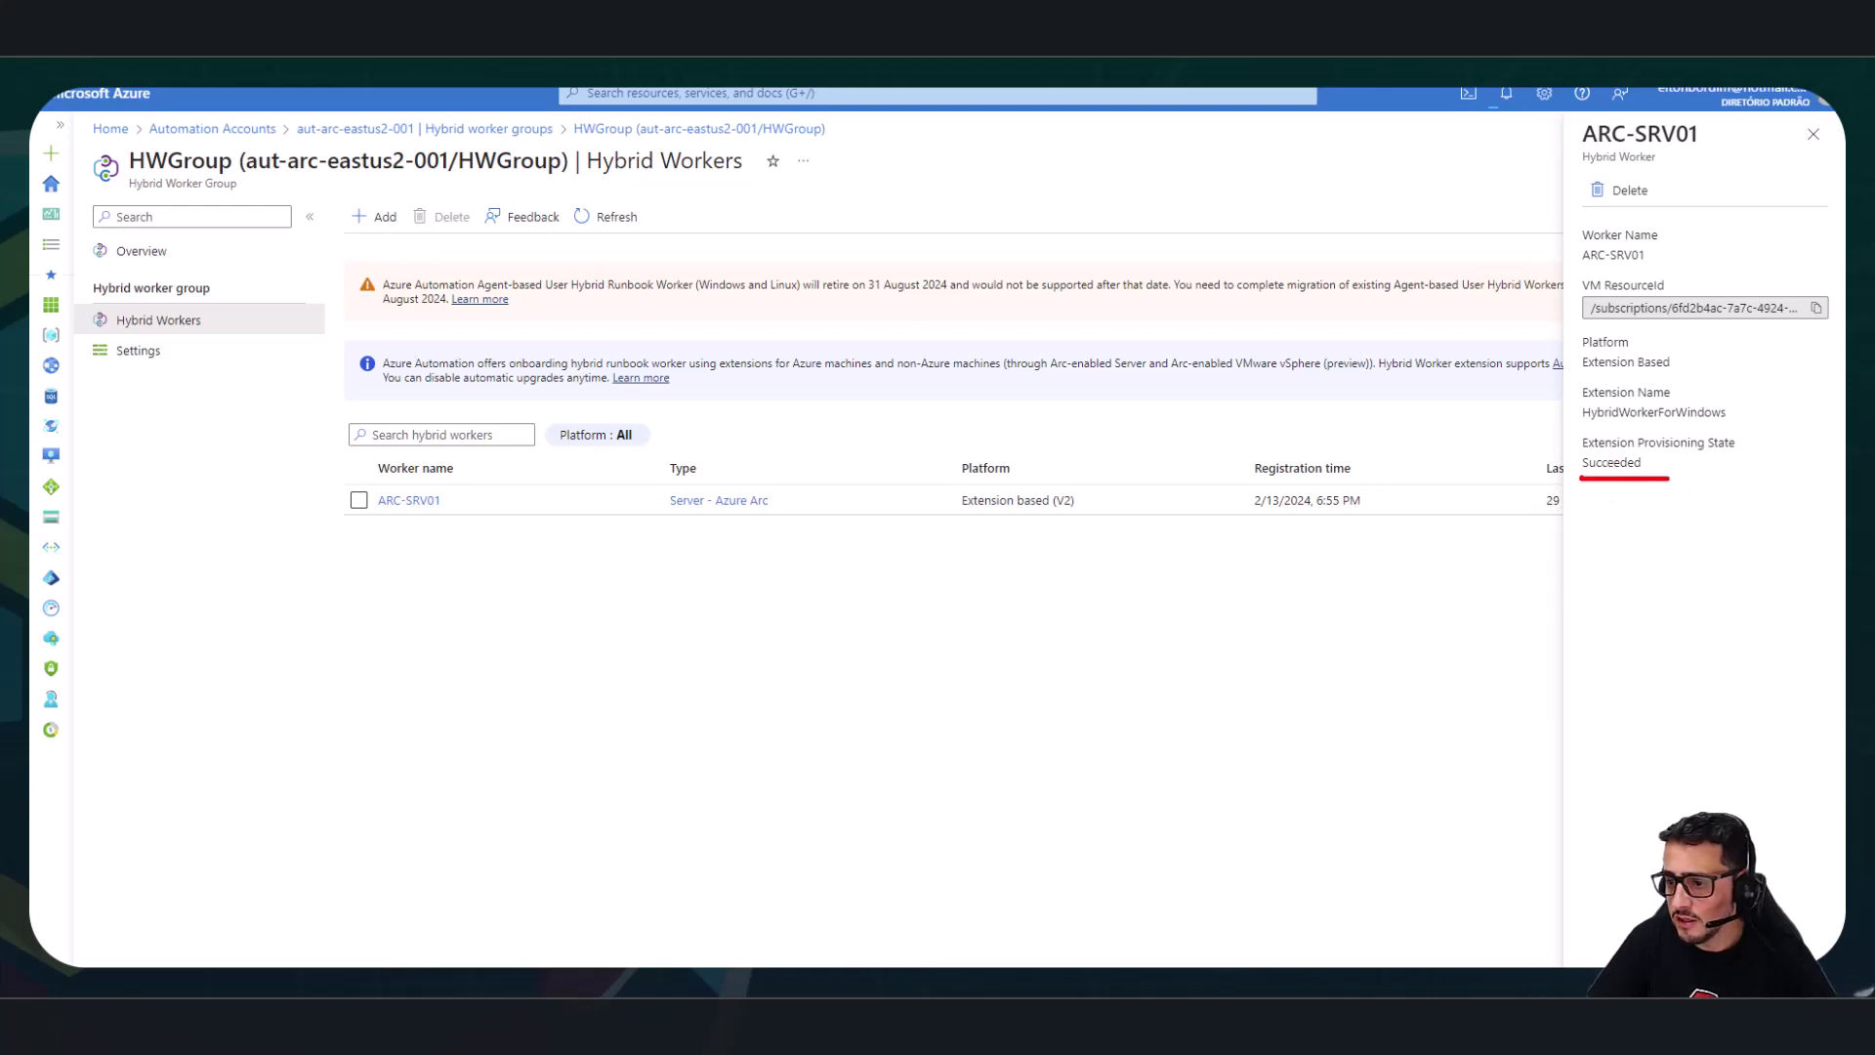
{"action": "left_click", "coordinate": [1813, 134]}
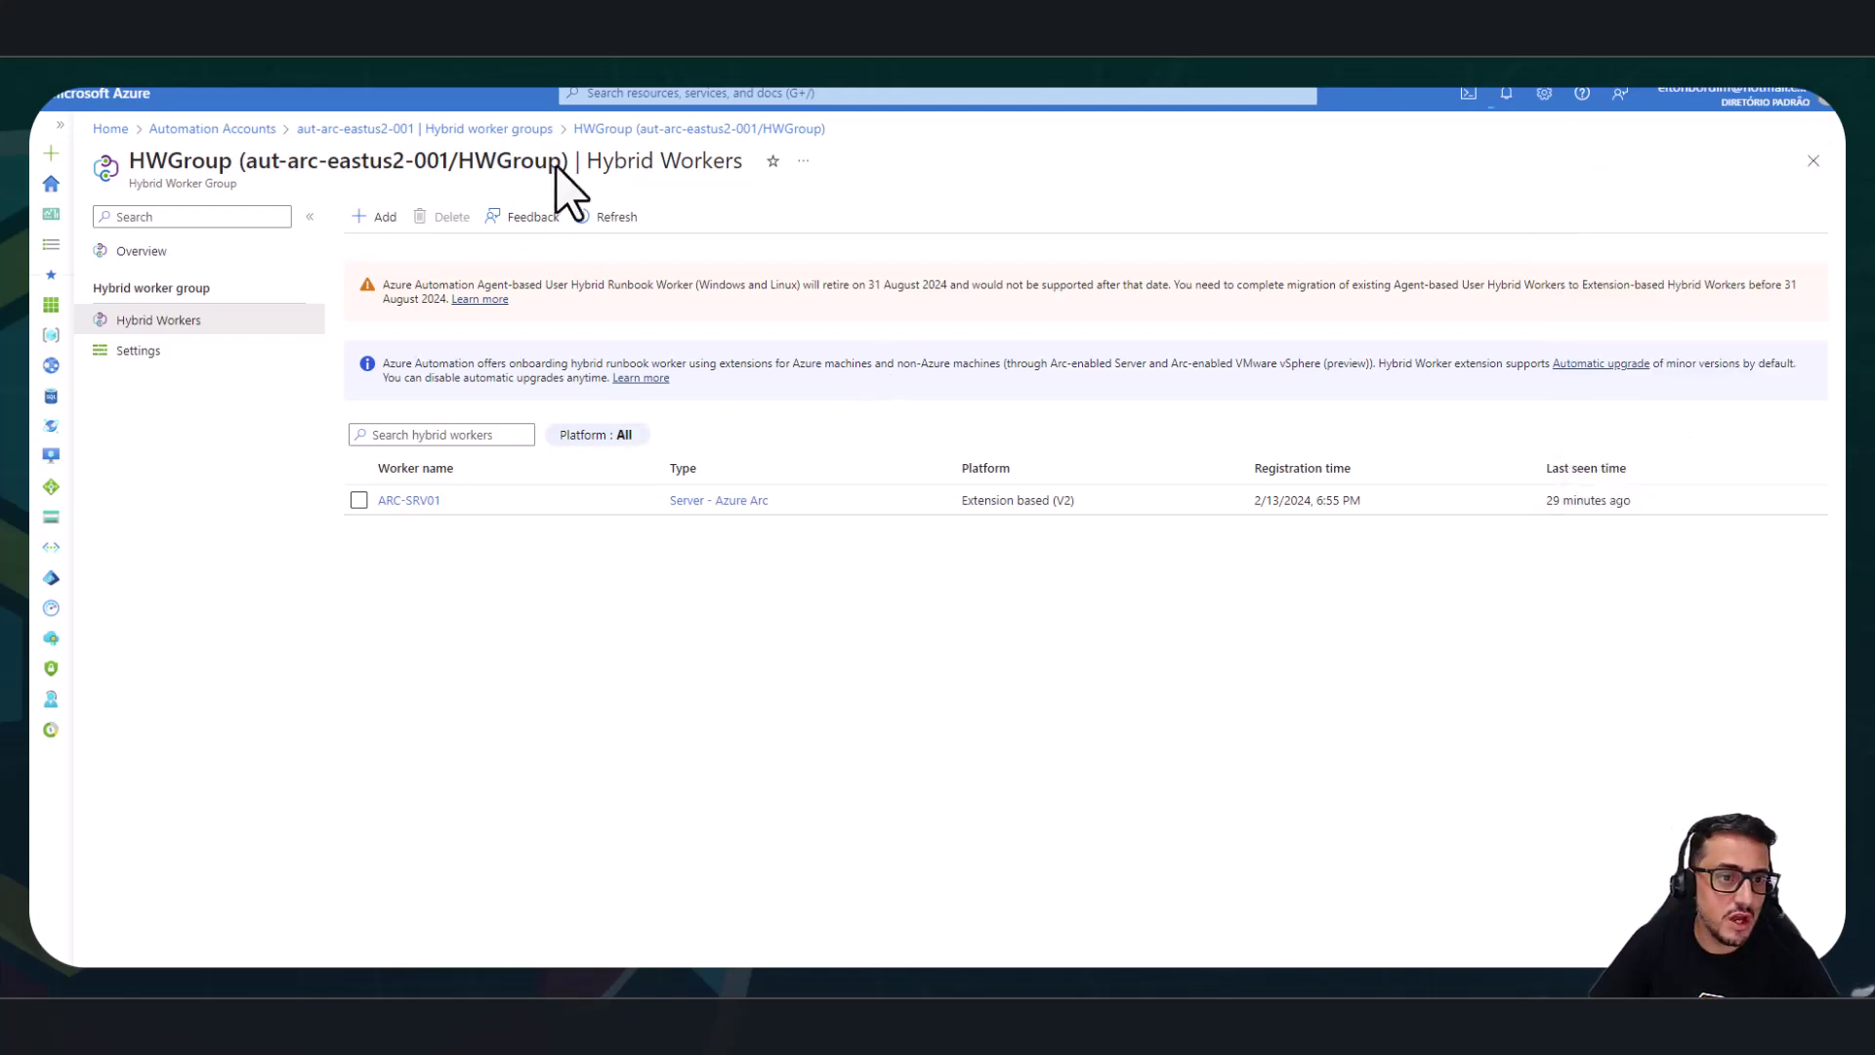
{"action": "left_click", "coordinate": [528, 128]}
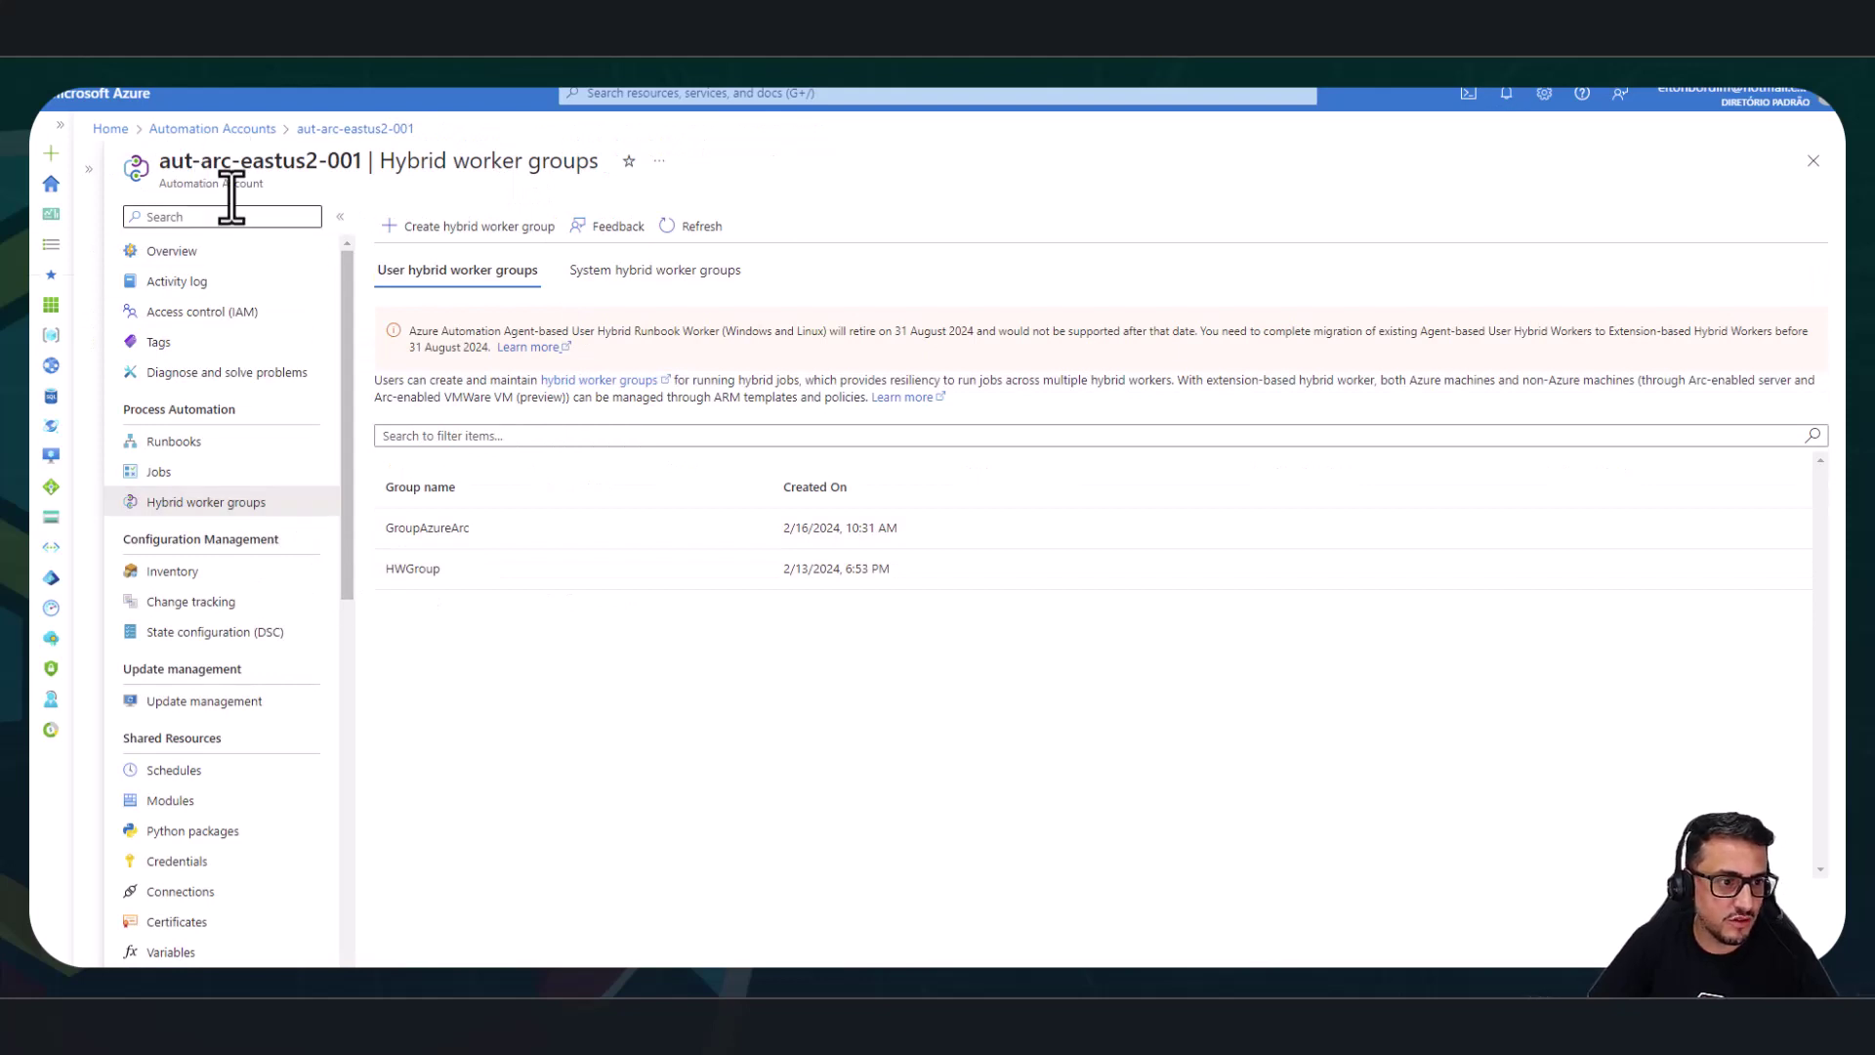
{"action": "left_click_drag", "start_coordinate": [155, 183], "coordinate": [289, 186]}
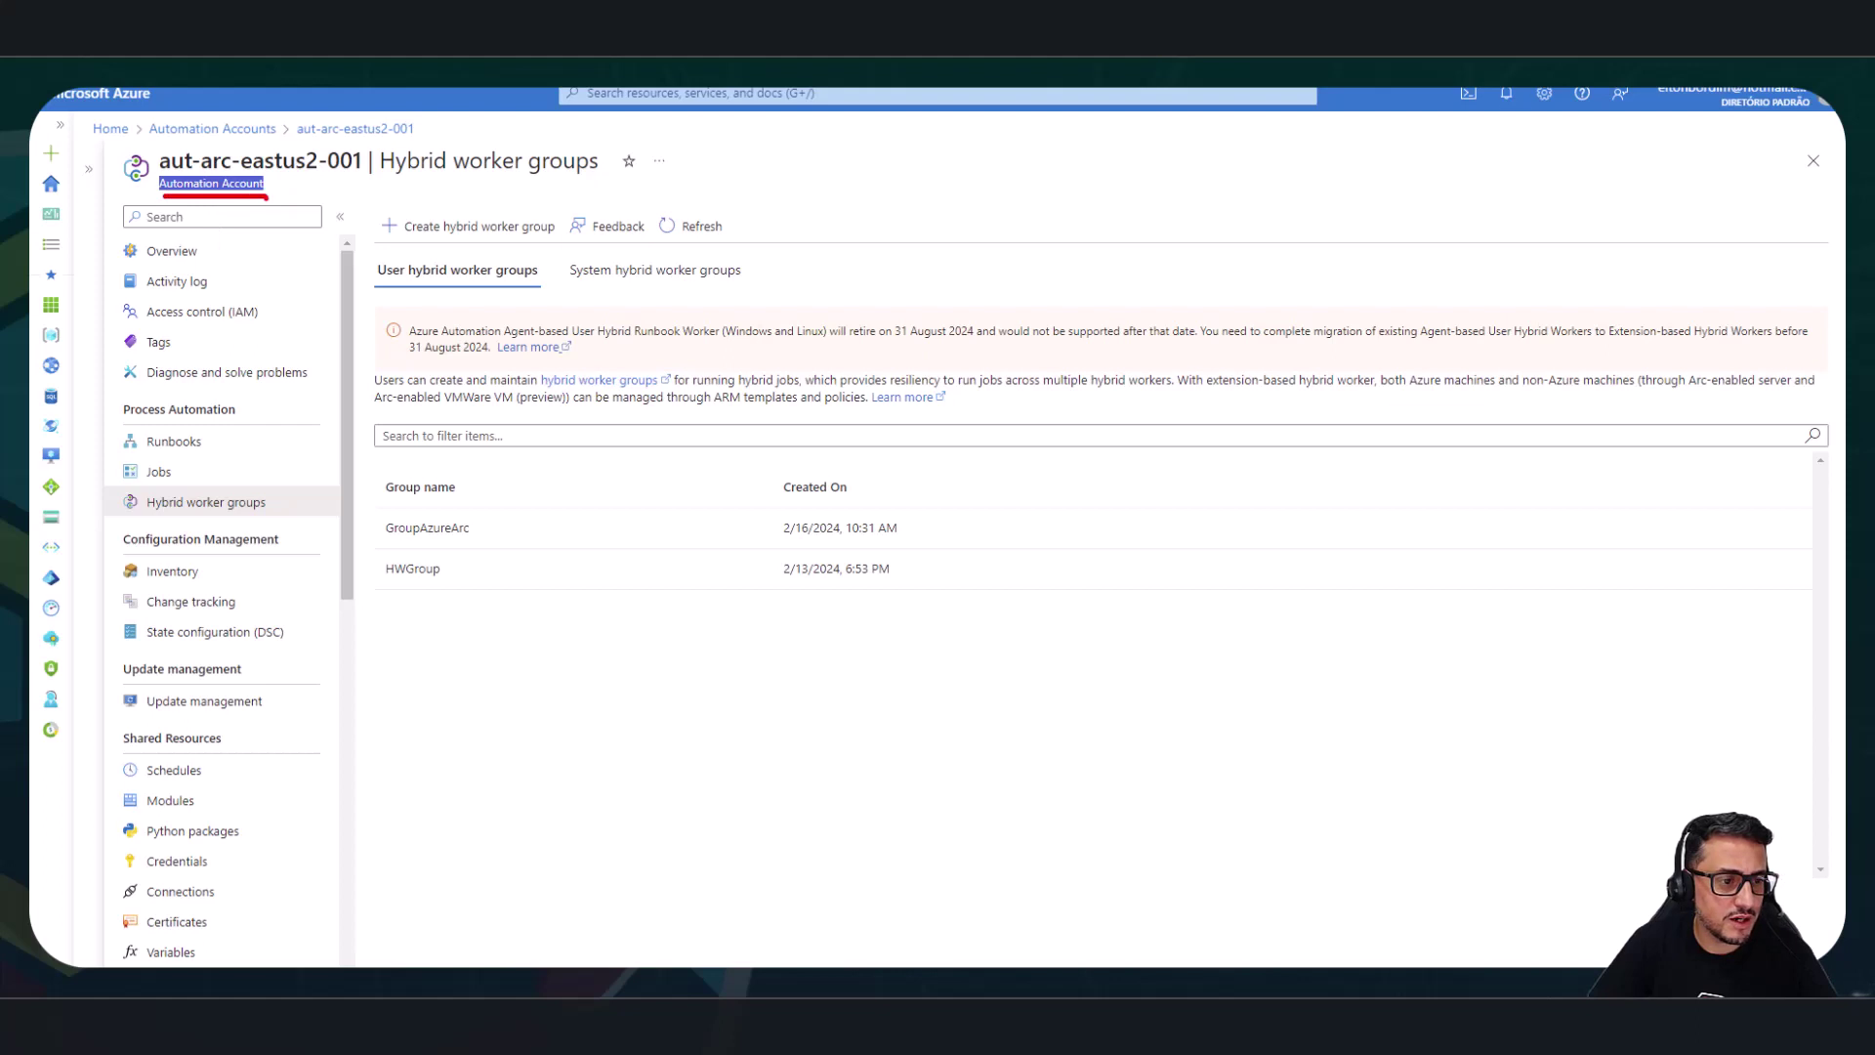
{"action": "key", "text": "Escape"}
{"action": "left_click", "coordinate": [547, 720]}
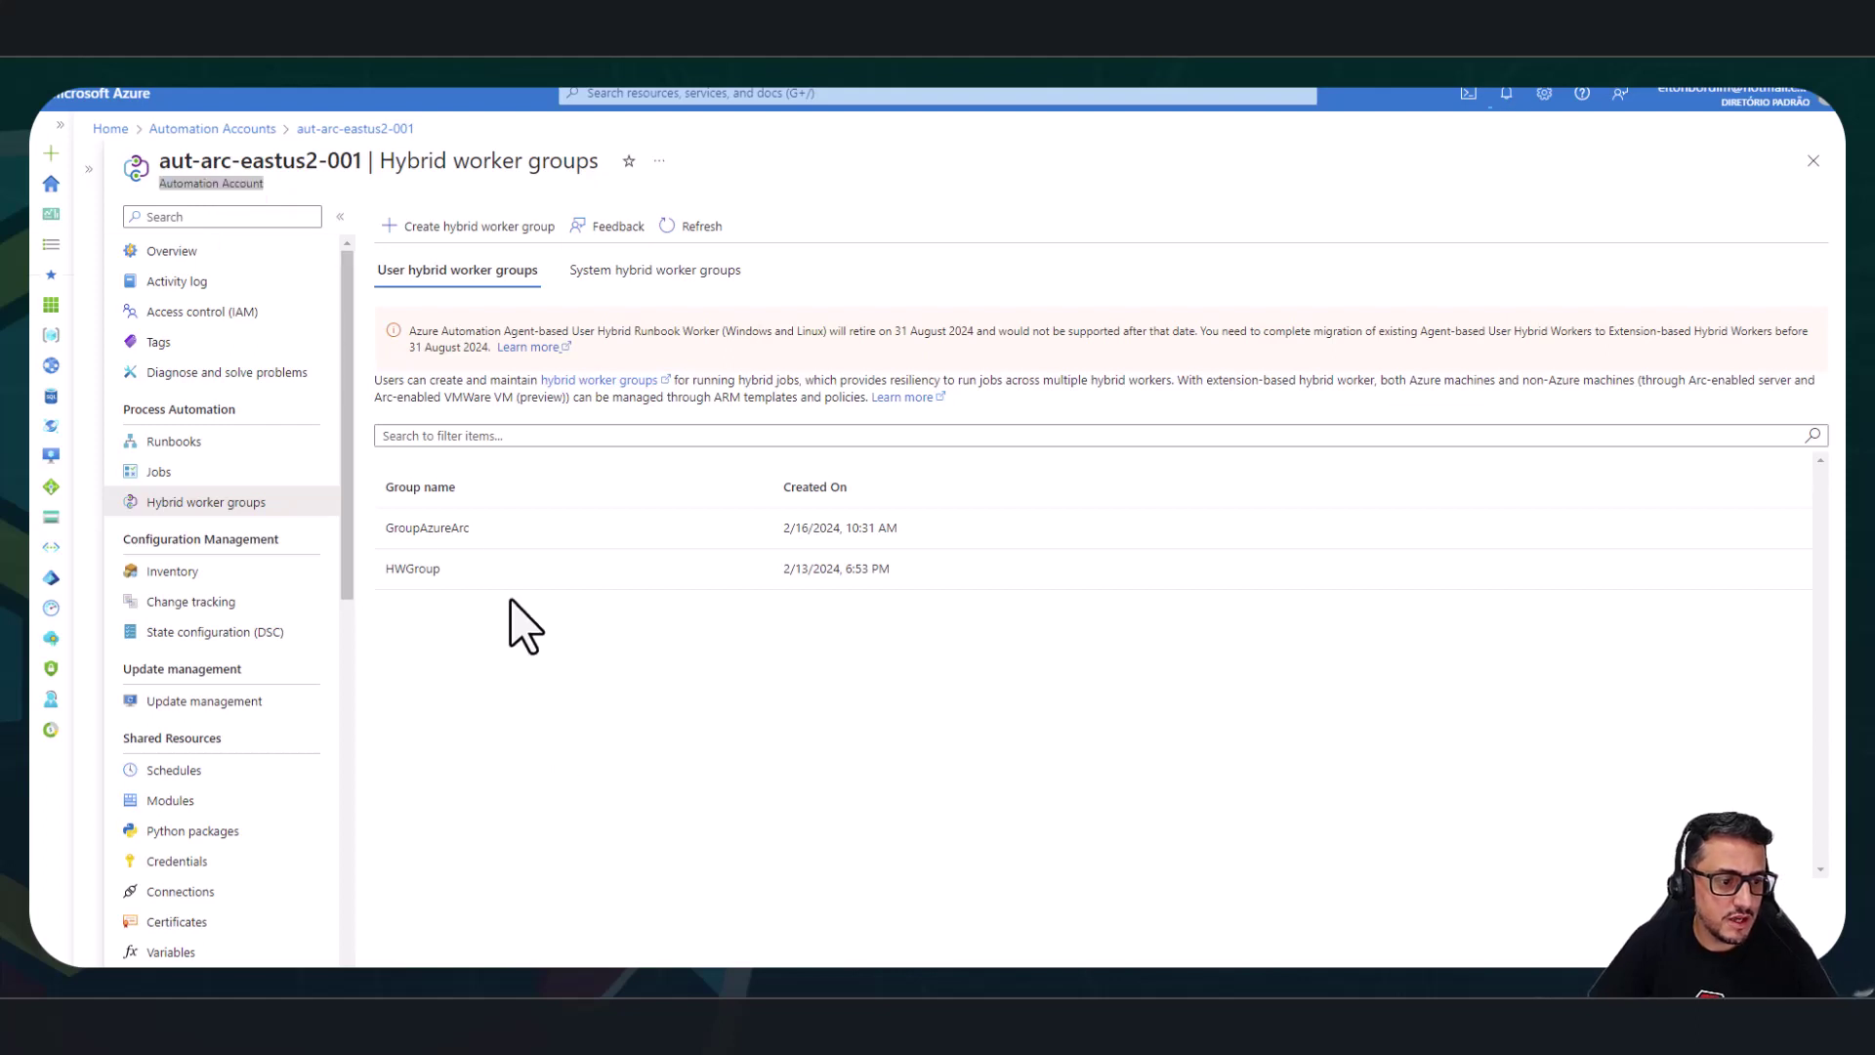
Start creating a runbook in the Automation account and name it RunbookAzureArc.
{"action": "left_click", "coordinate": [207, 449]}
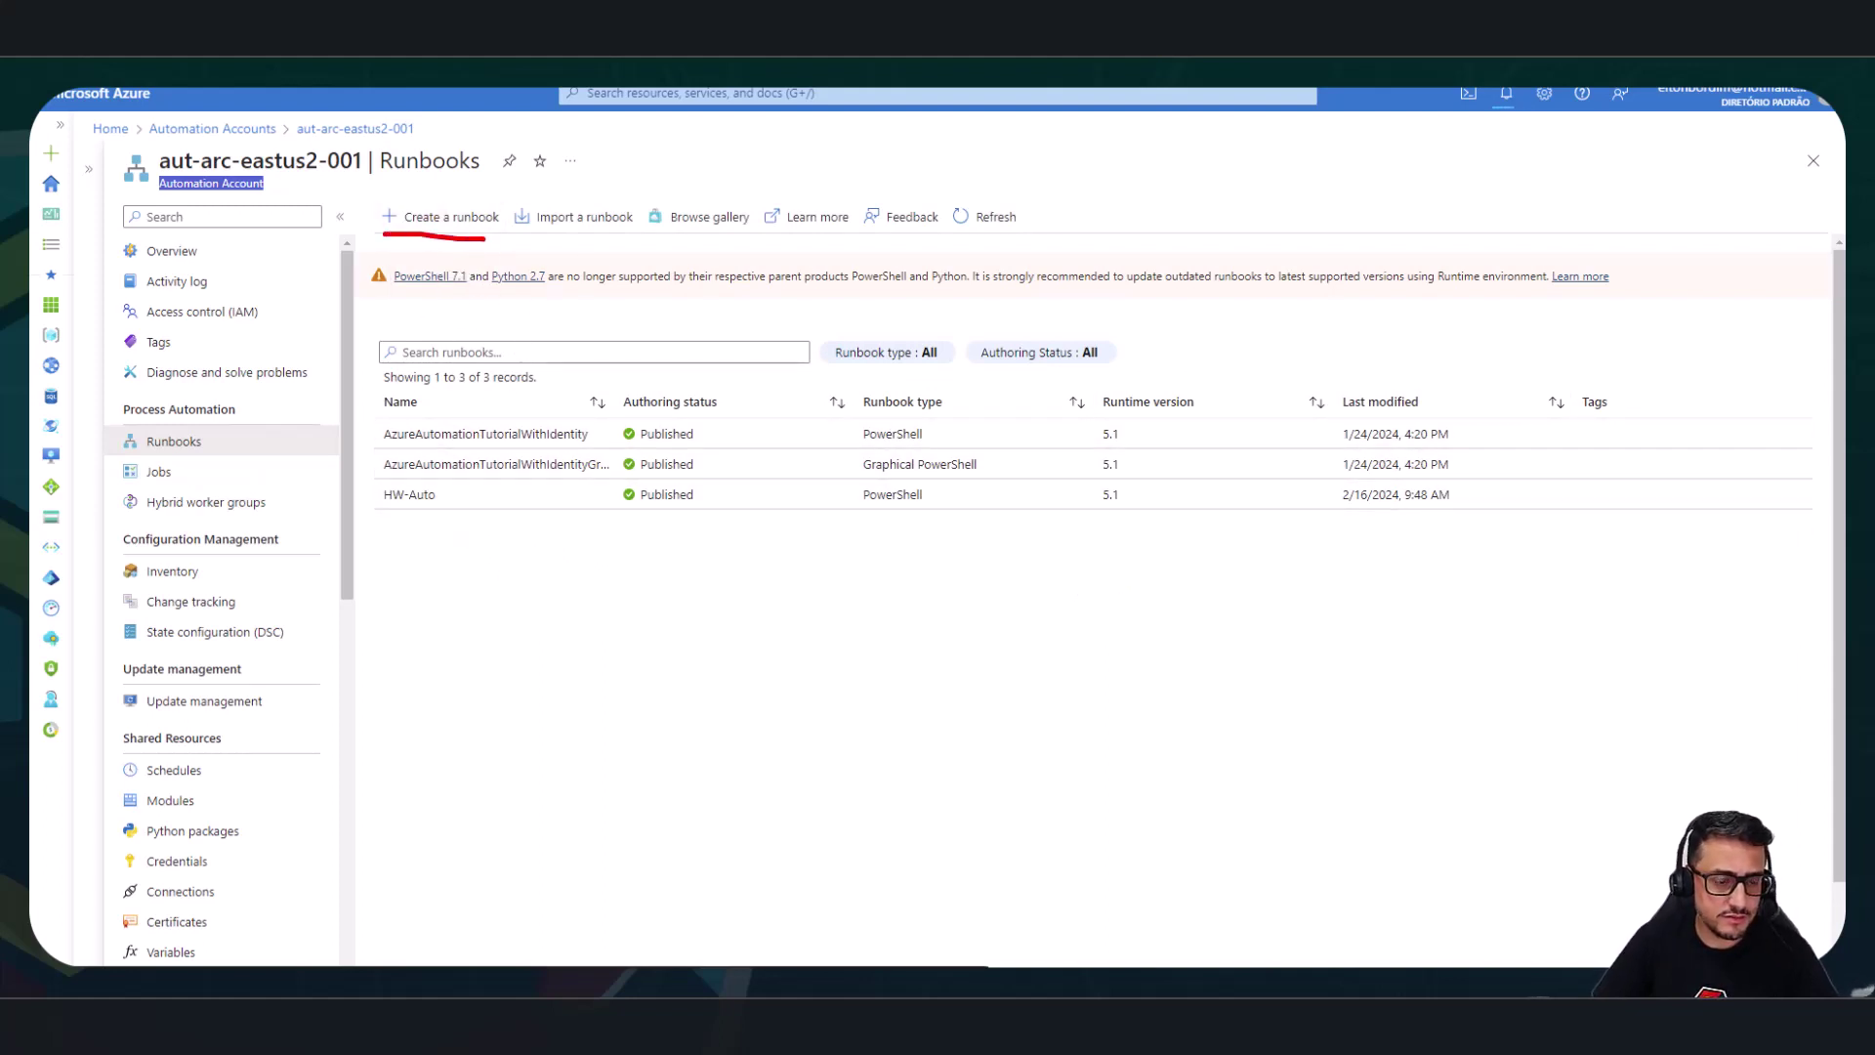
{"action": "left_click", "coordinate": [435, 216]}
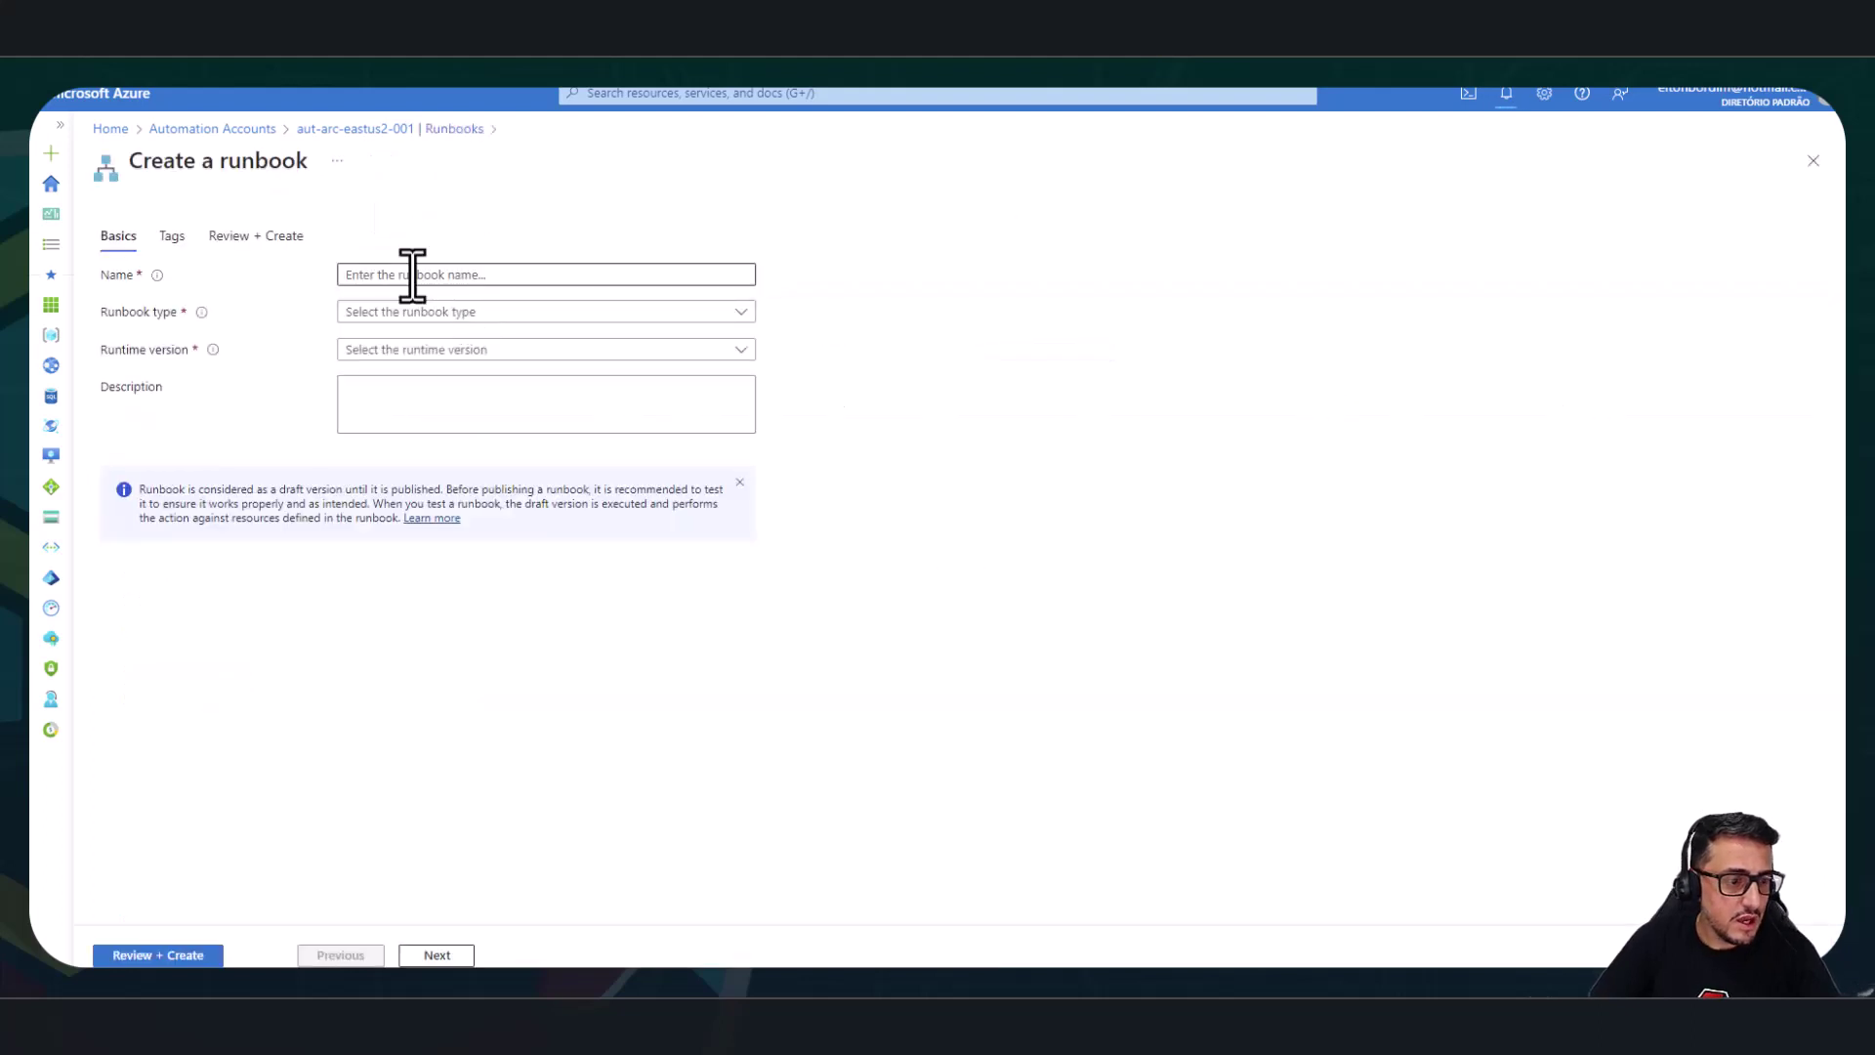
{"action": "left_click", "coordinate": [412, 274]}
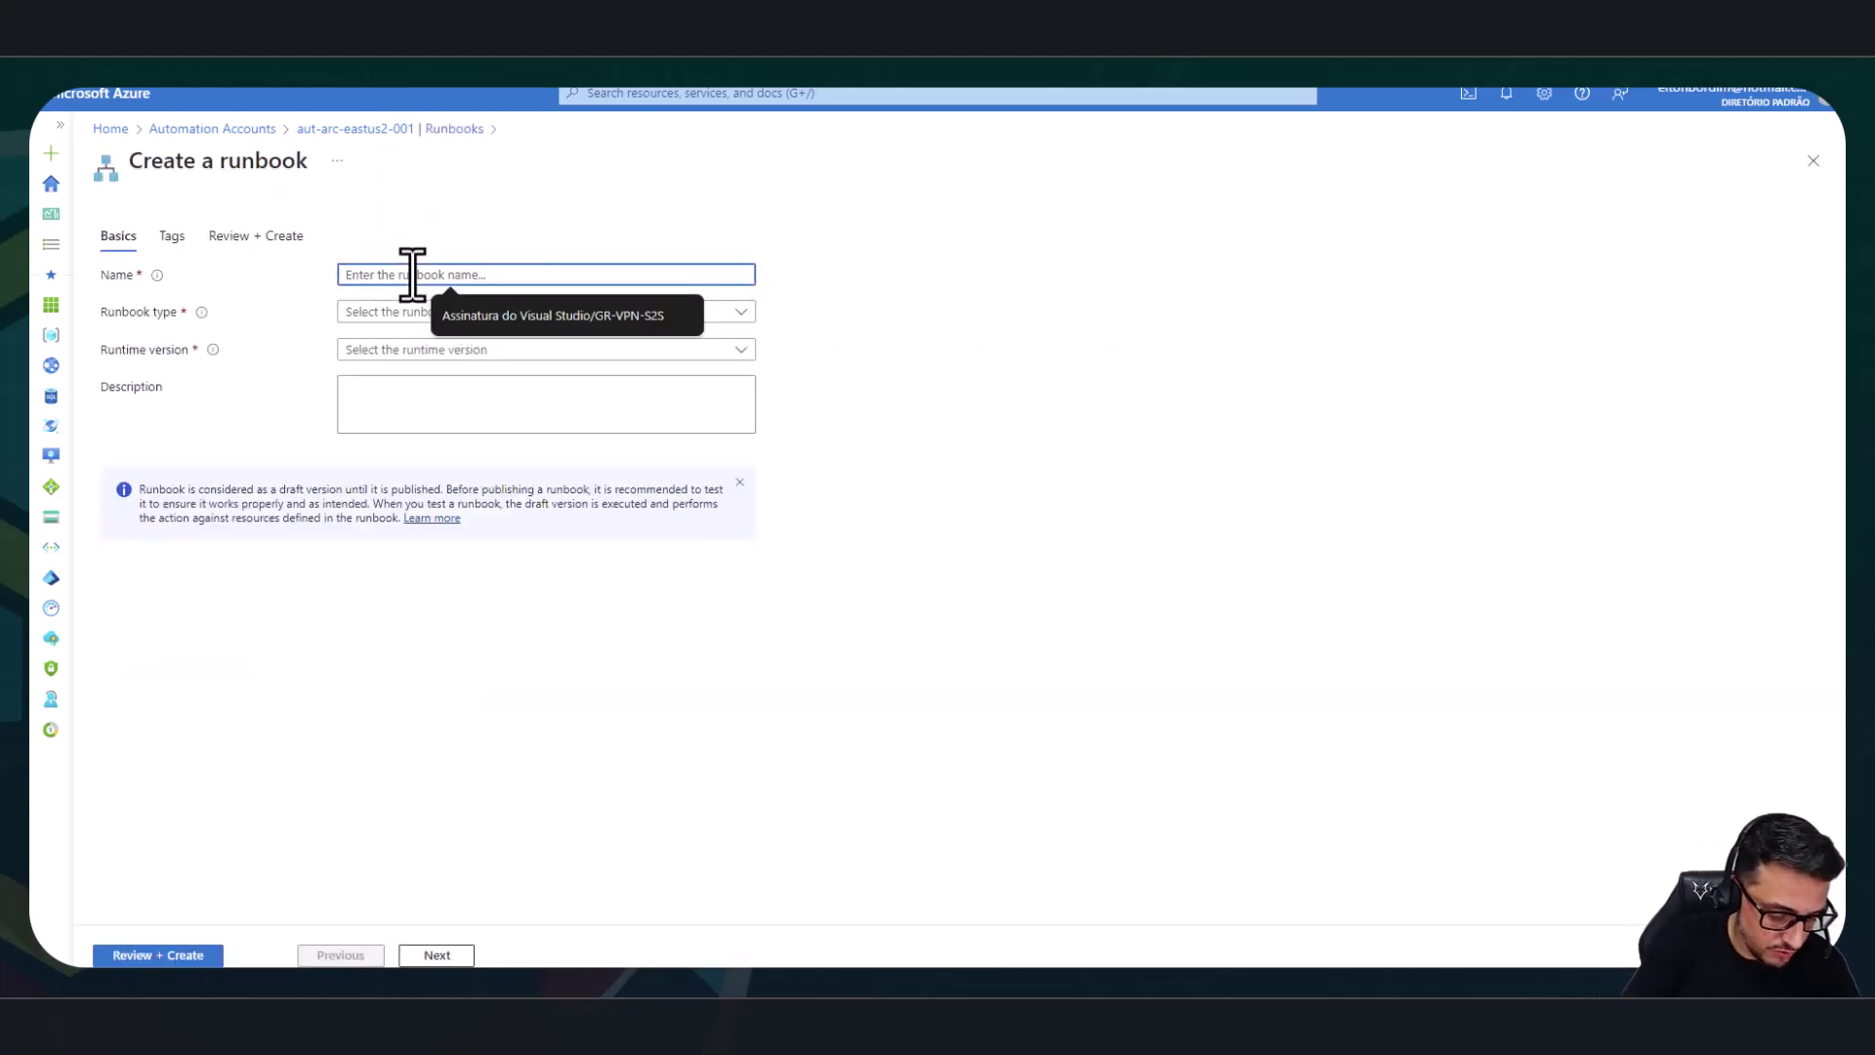
{"action": "type", "text": "RunbookAzureAr"}
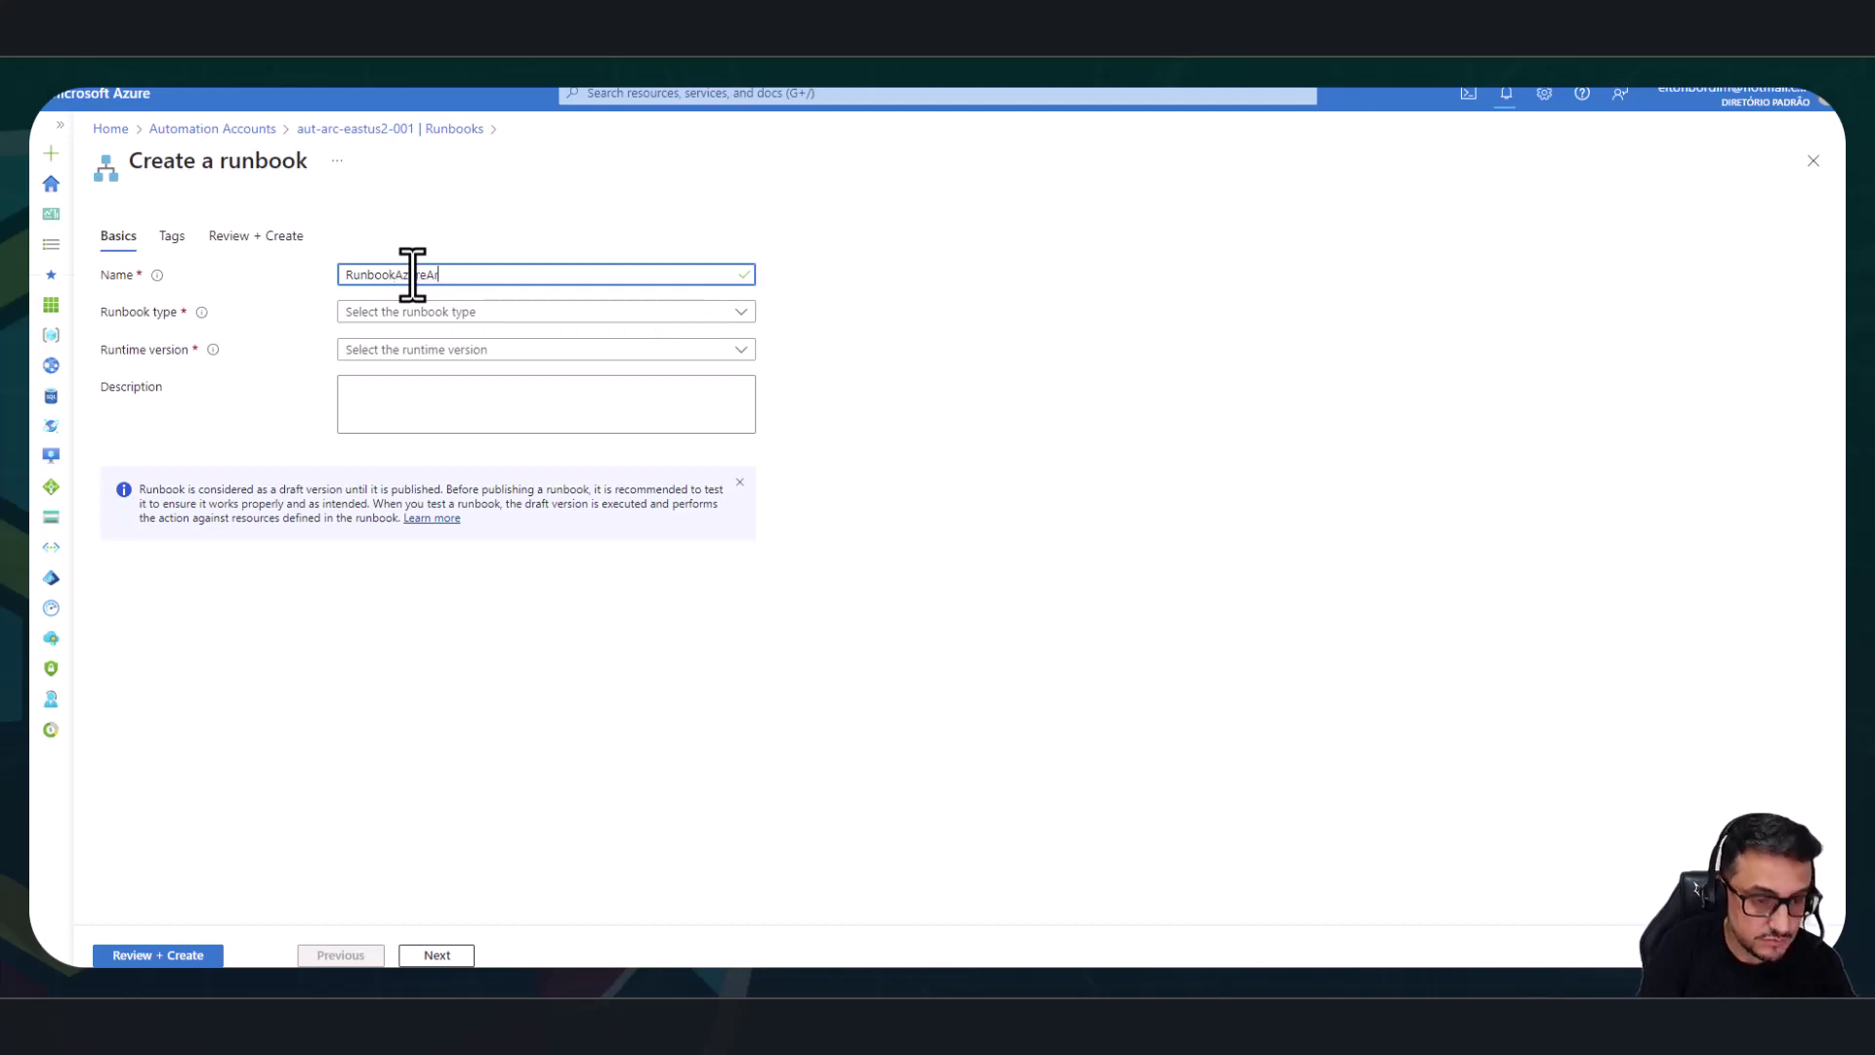
{"action": "type", "text": "c"}
Set the runbook type to PowerShell and the runtime version to 5.1, and read the note about 5.1 modules.
{"action": "left_click", "coordinate": [519, 313]}
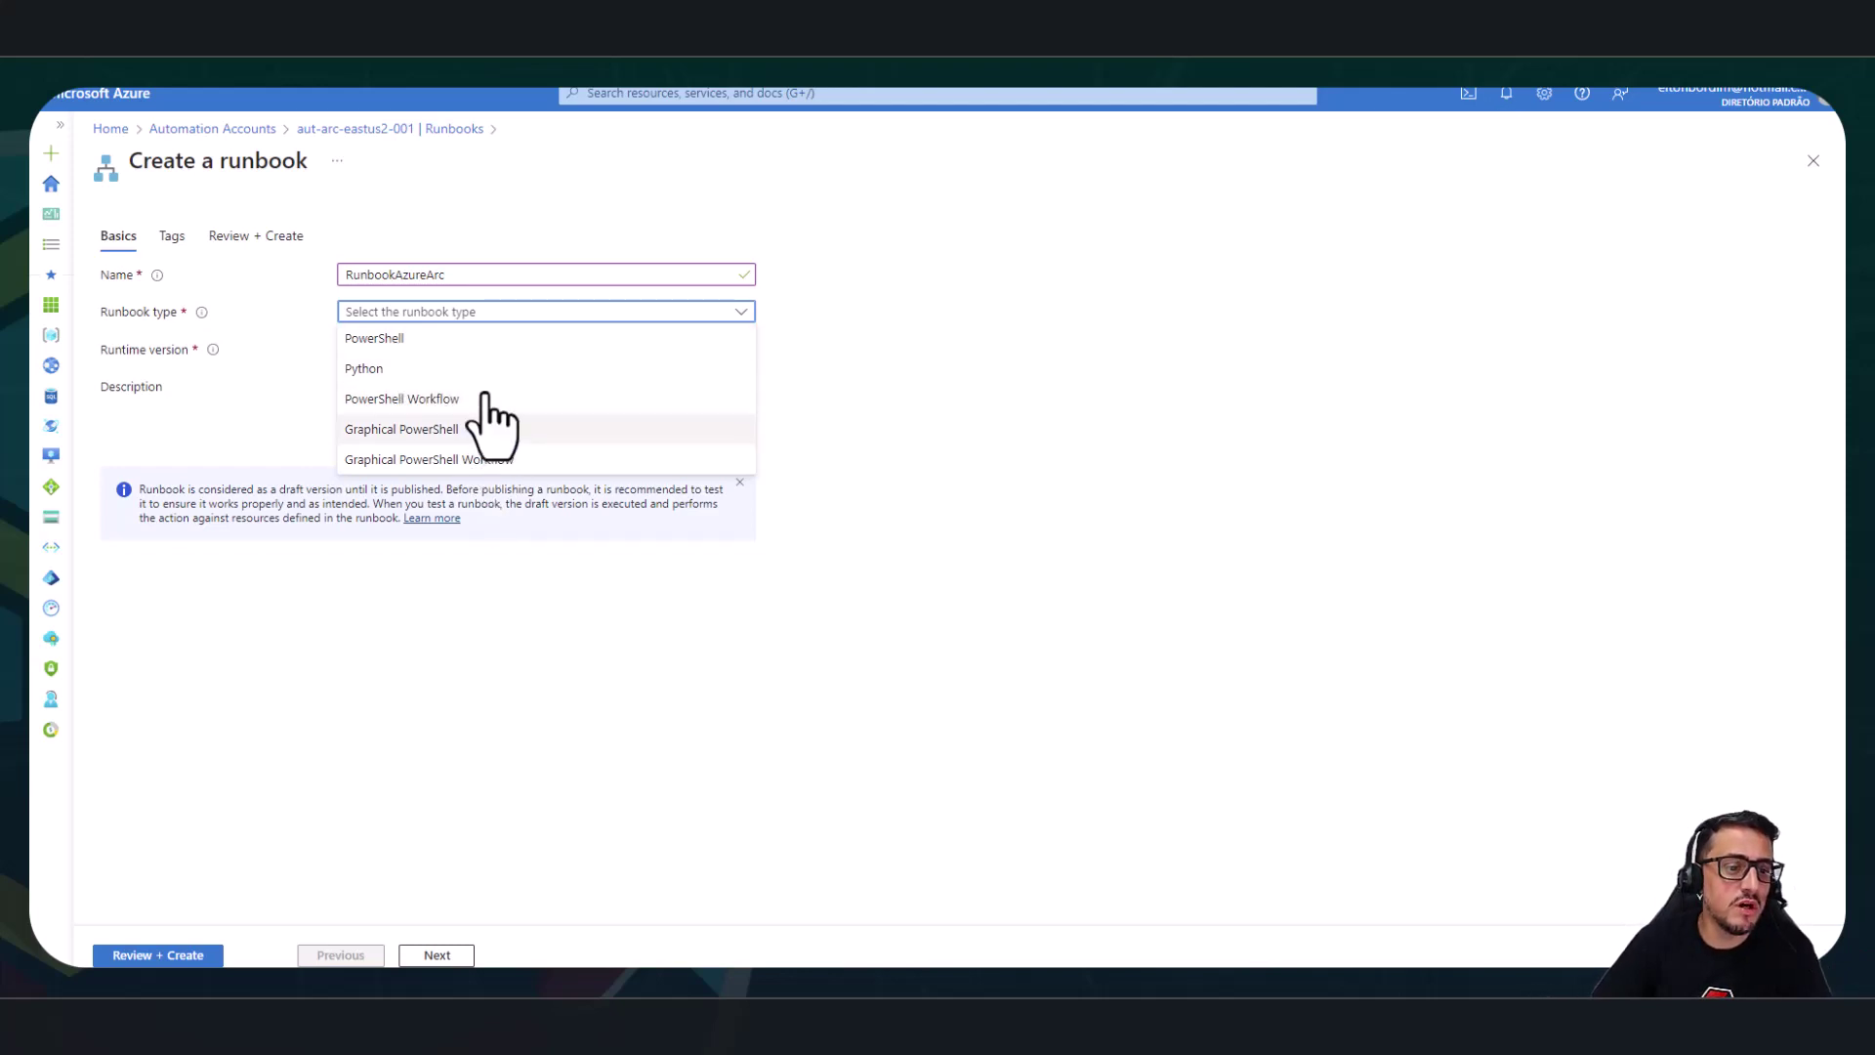
{"action": "left_click", "coordinate": [403, 340]}
{"action": "left_click", "coordinate": [488, 352]}
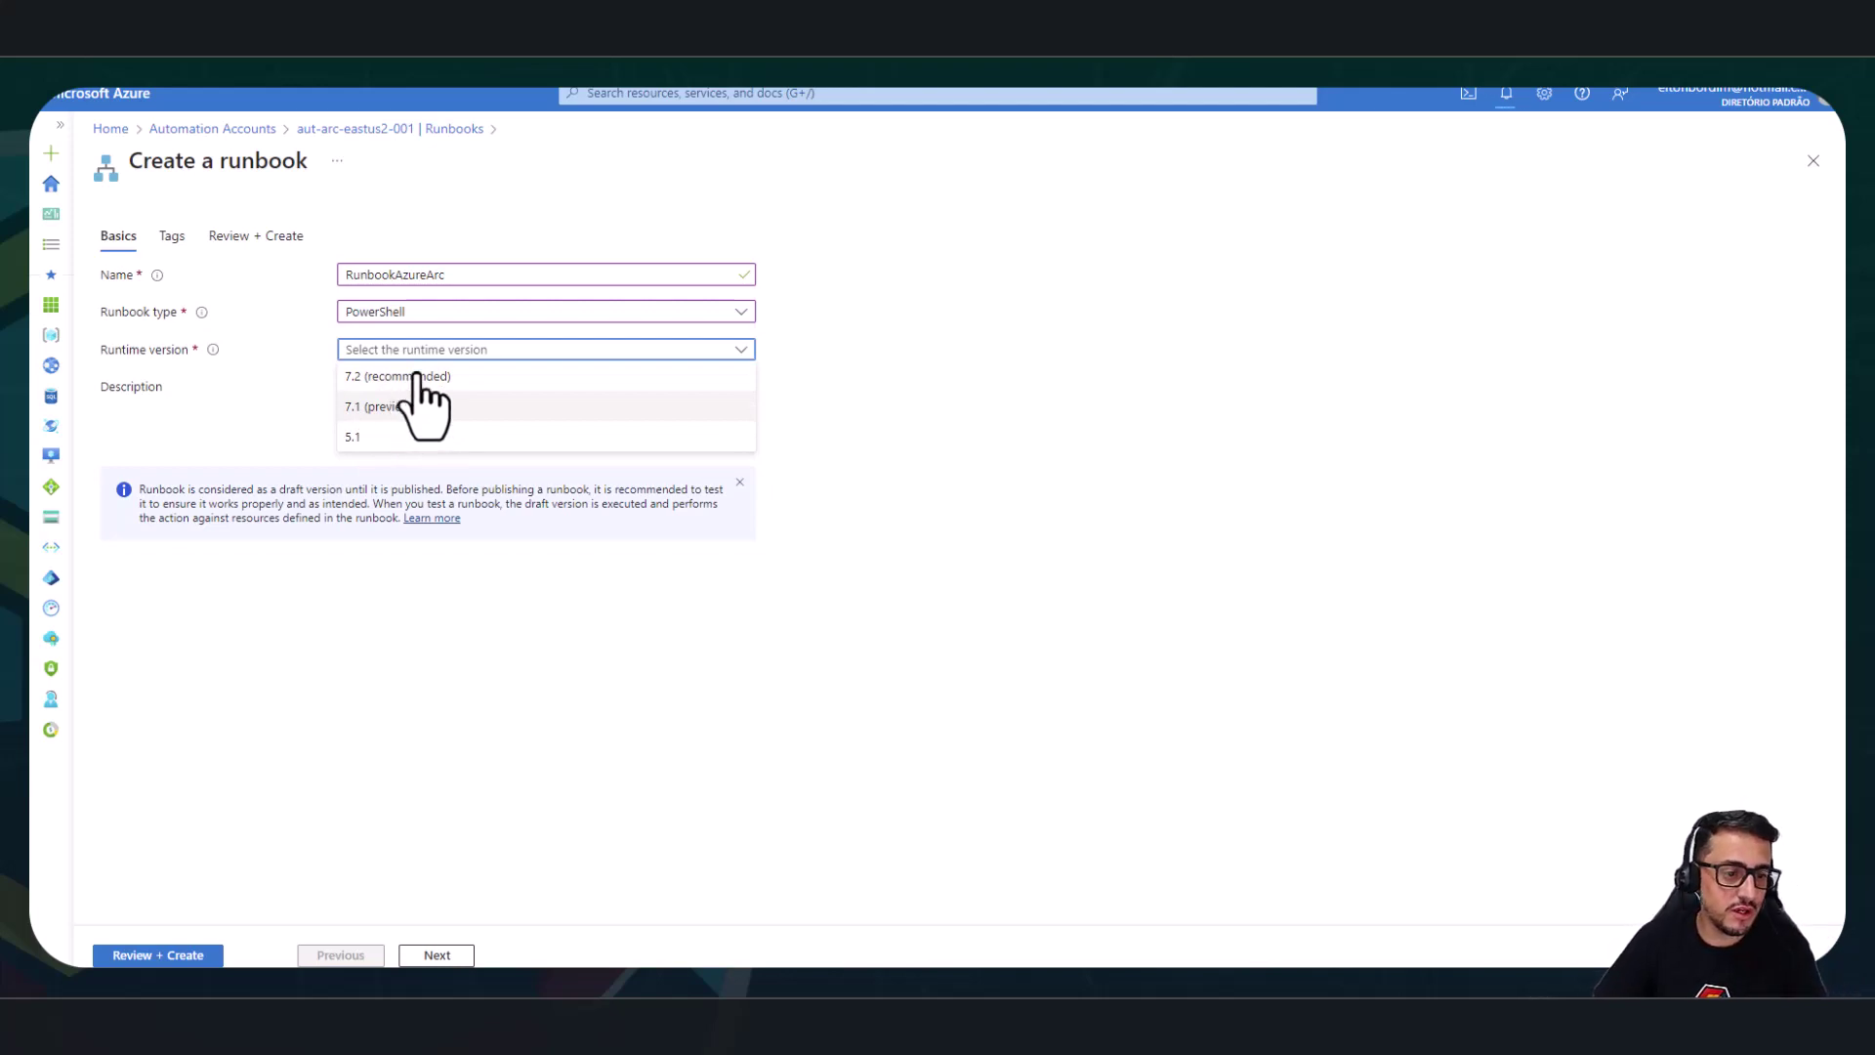
{"action": "left_click", "coordinate": [376, 437]}
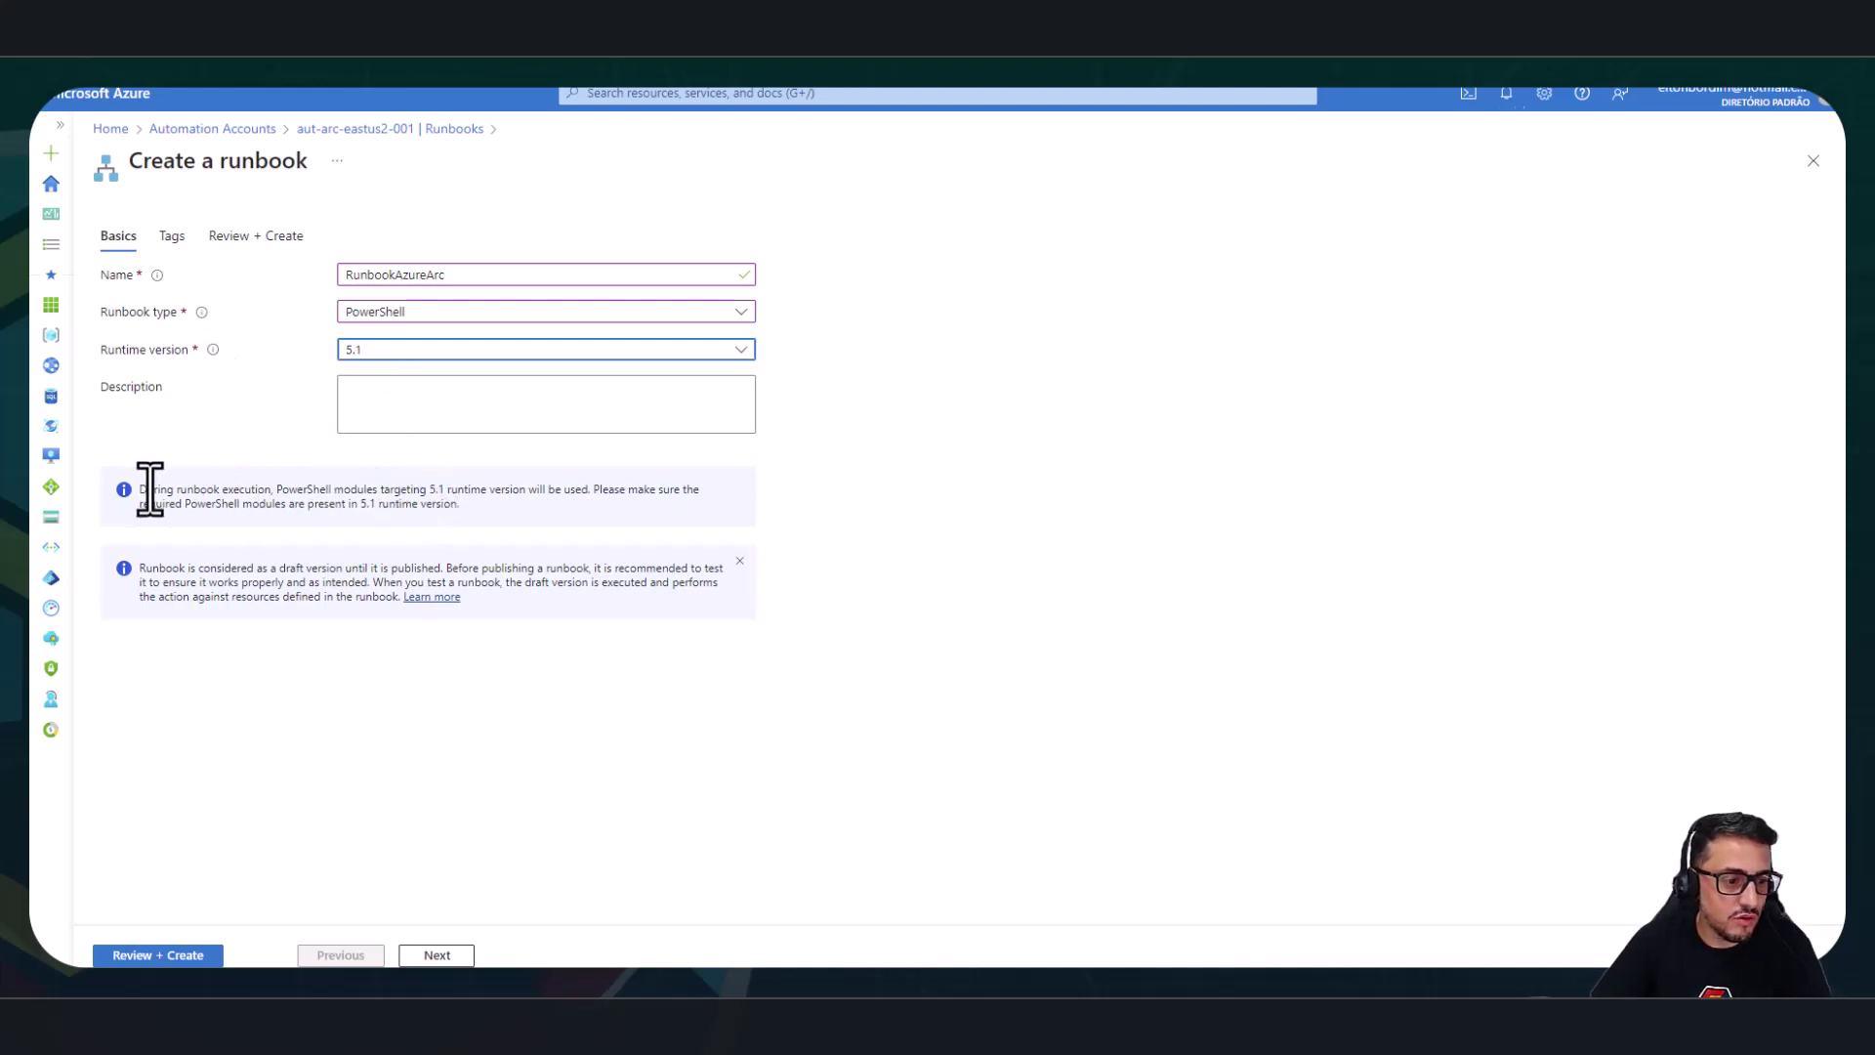
{"action": "left_click_drag", "start_coordinate": [150, 489], "coordinate": [486, 518]}
{"action": "left_click", "coordinate": [850, 544]}
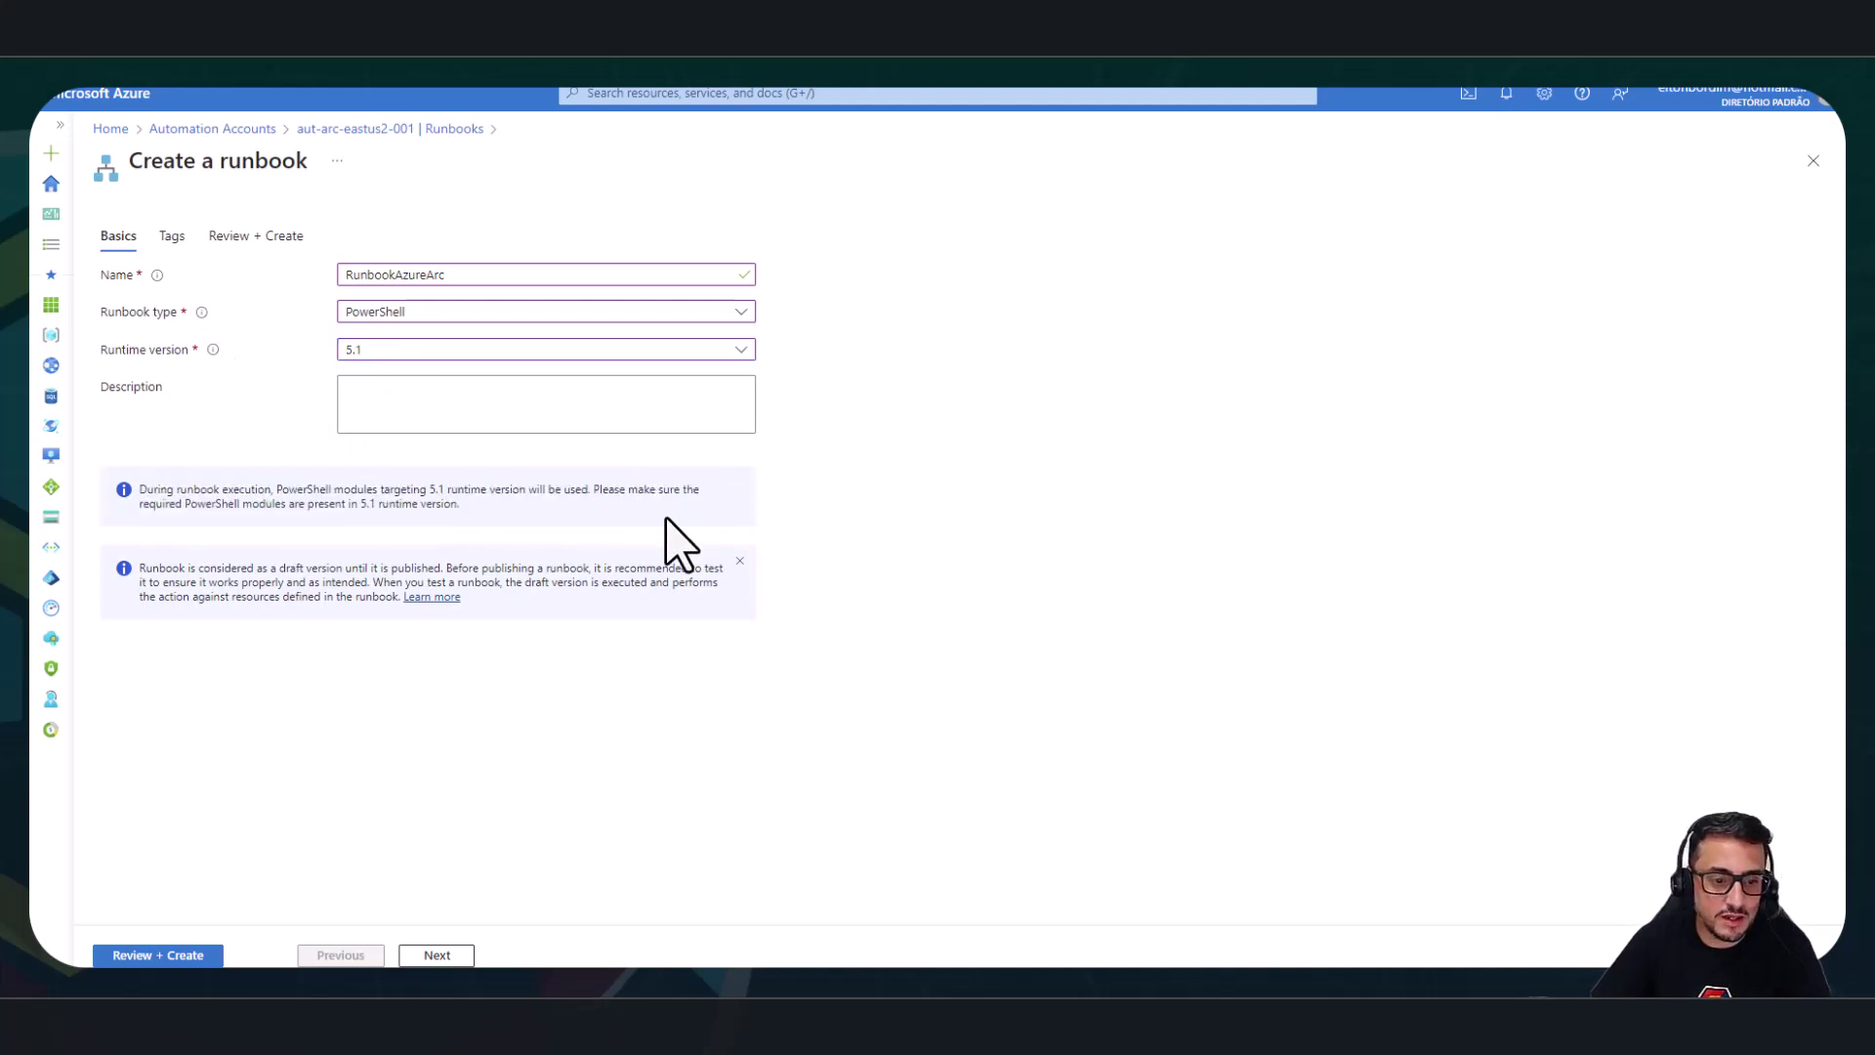
{"action": "left_click_drag", "start_coordinate": [244, 497], "coordinate": [766, 536]}
{"action": "left_click", "coordinate": [710, 493]}
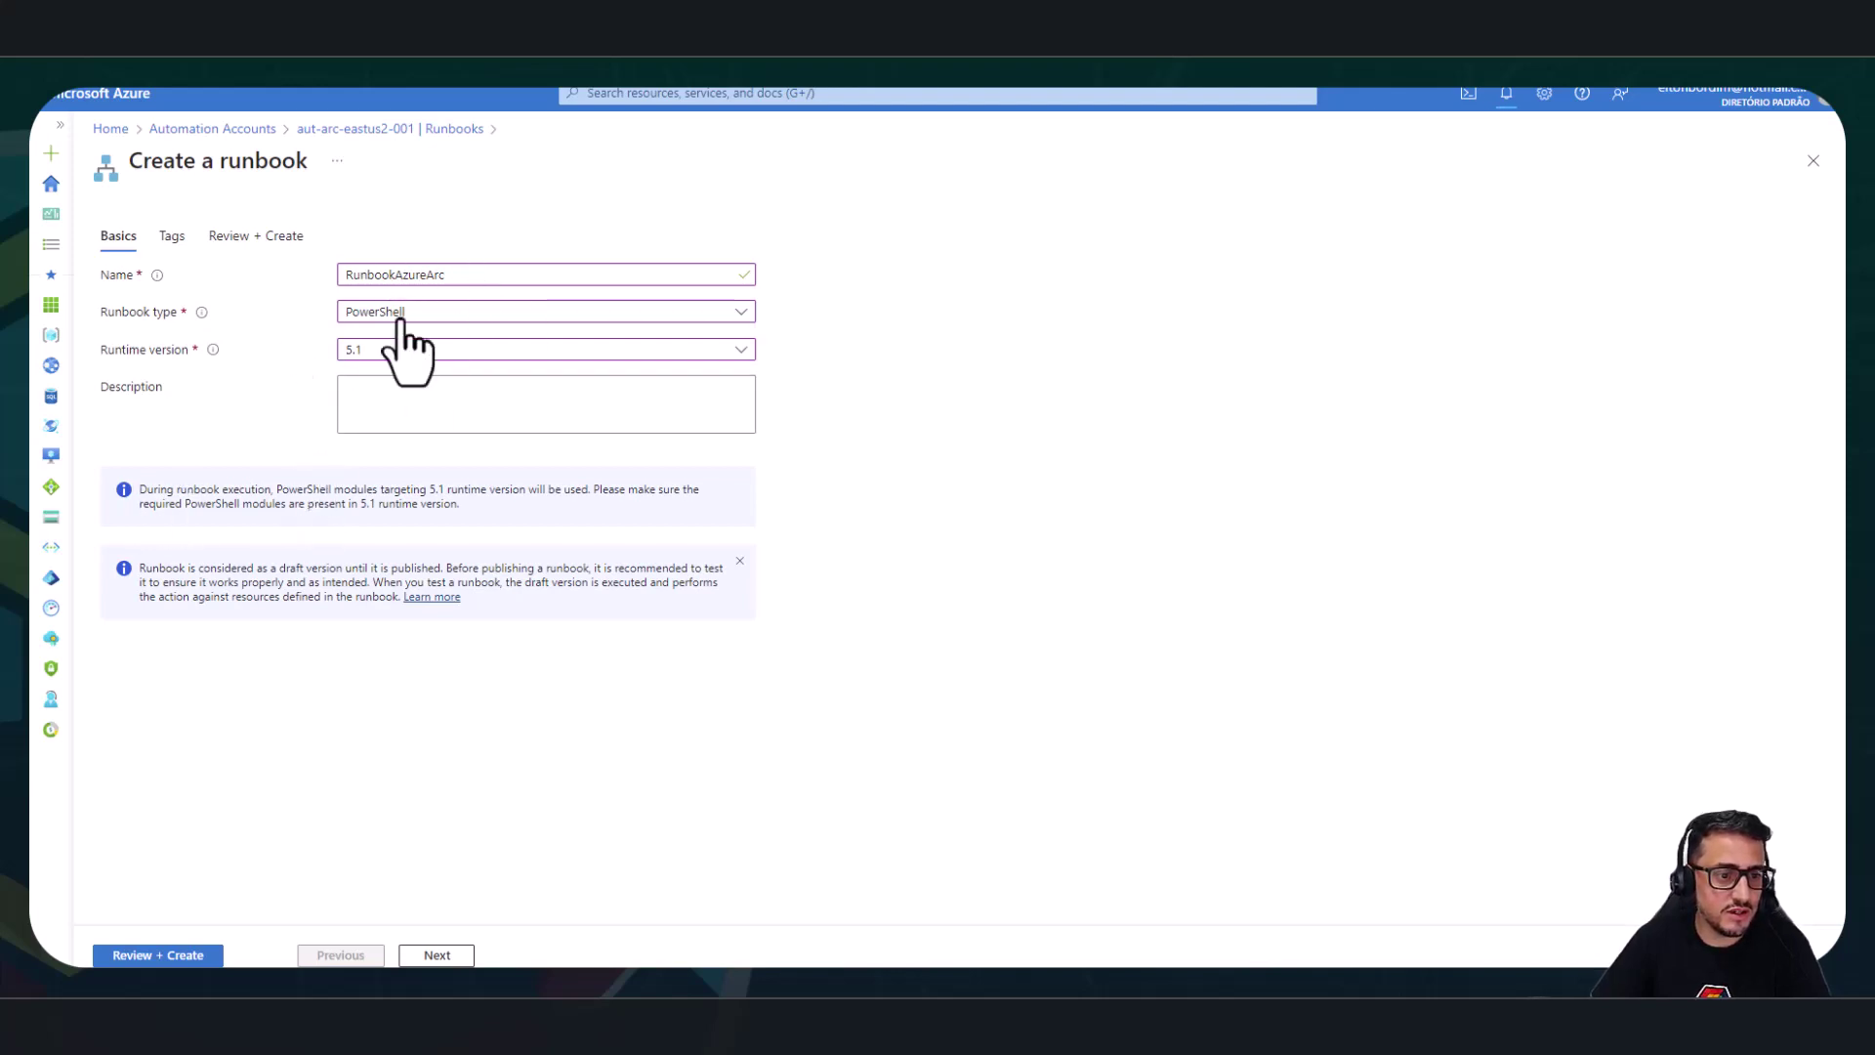
Create the RunbookAzureArc runbook without adding any tags.
{"action": "left_click", "coordinate": [436, 955]}
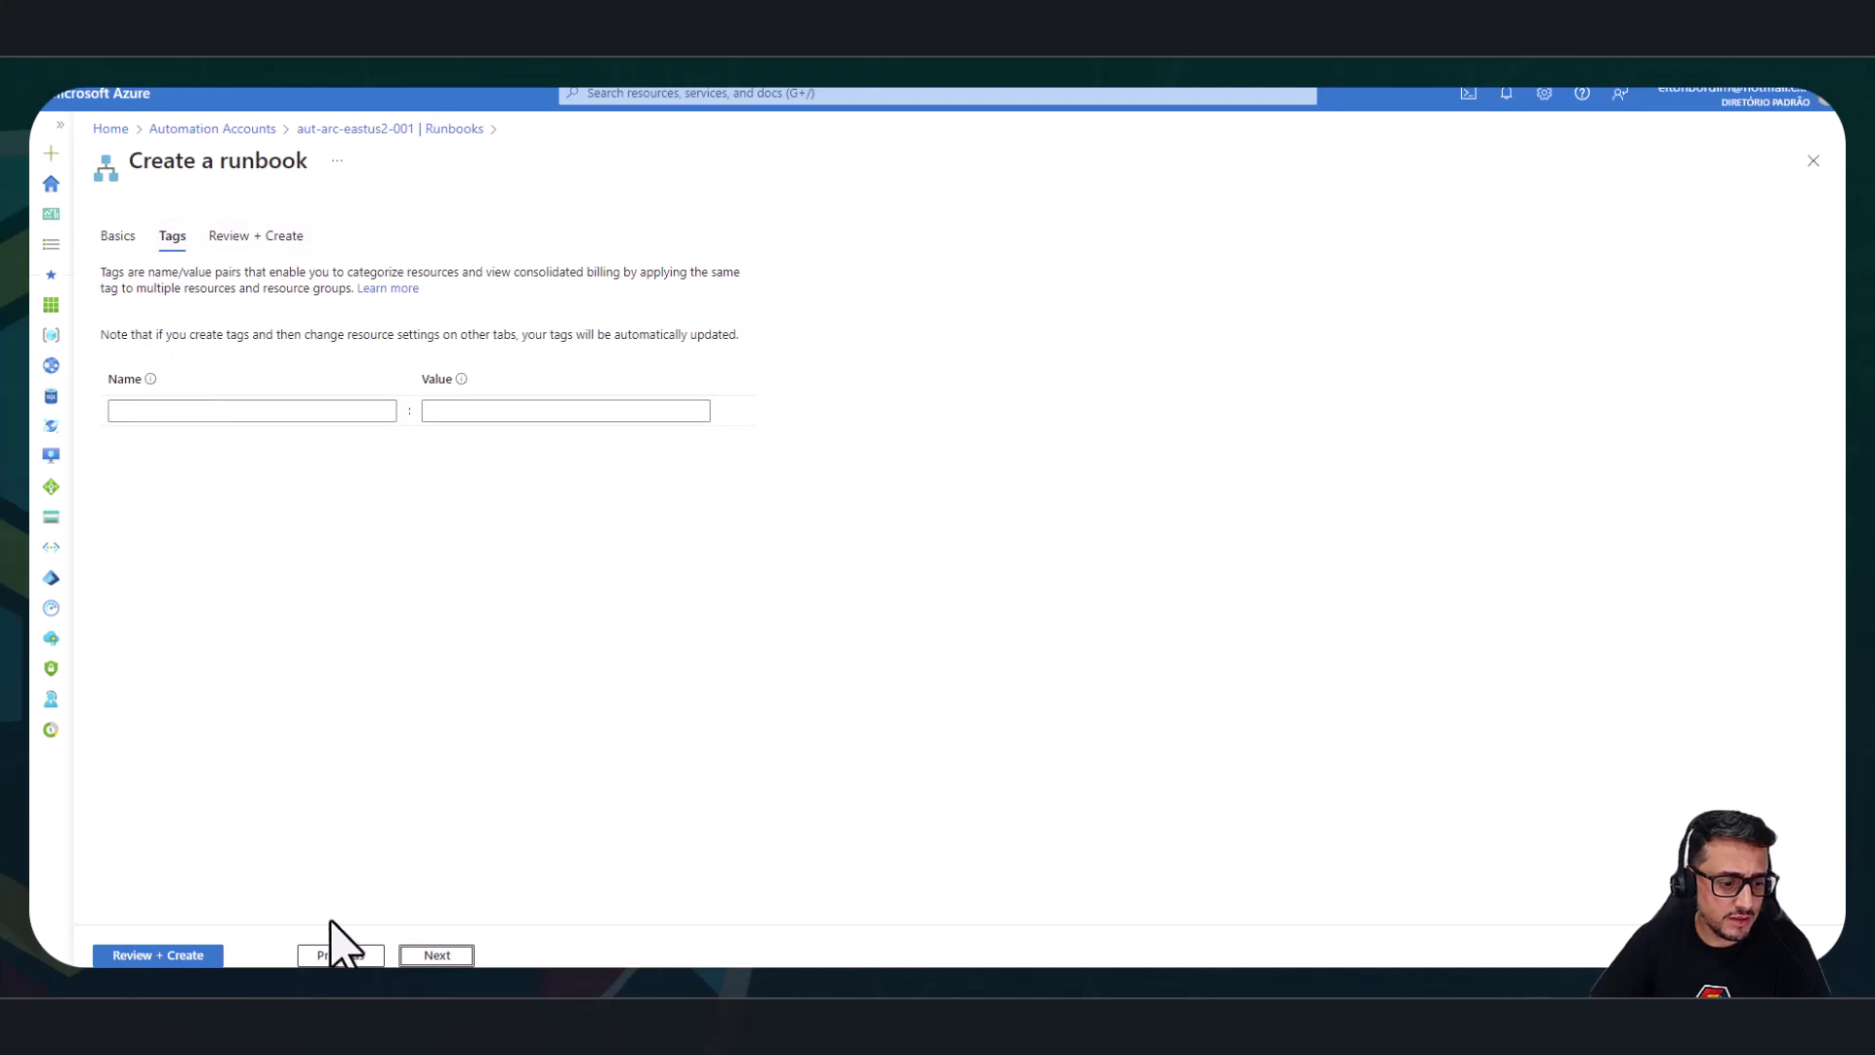
{"action": "left_click", "coordinate": [445, 957]}
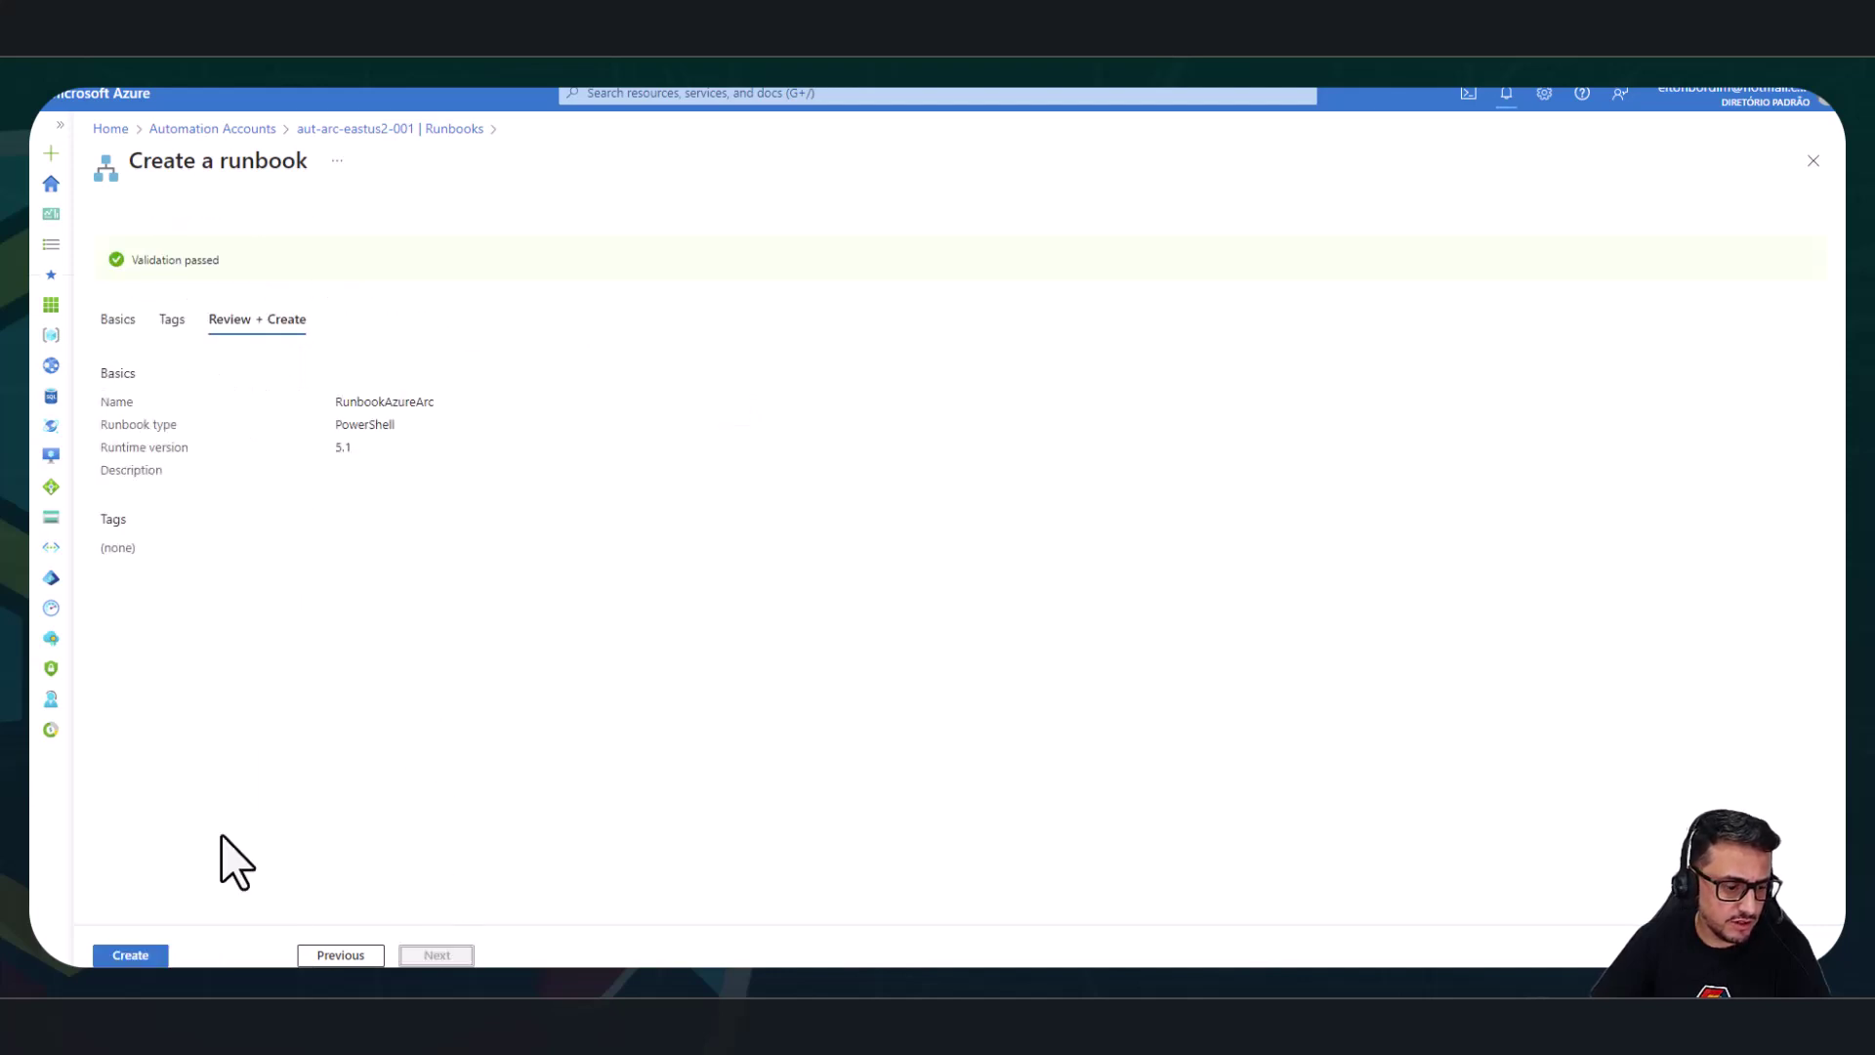
{"action": "left_click", "coordinate": [137, 957]}
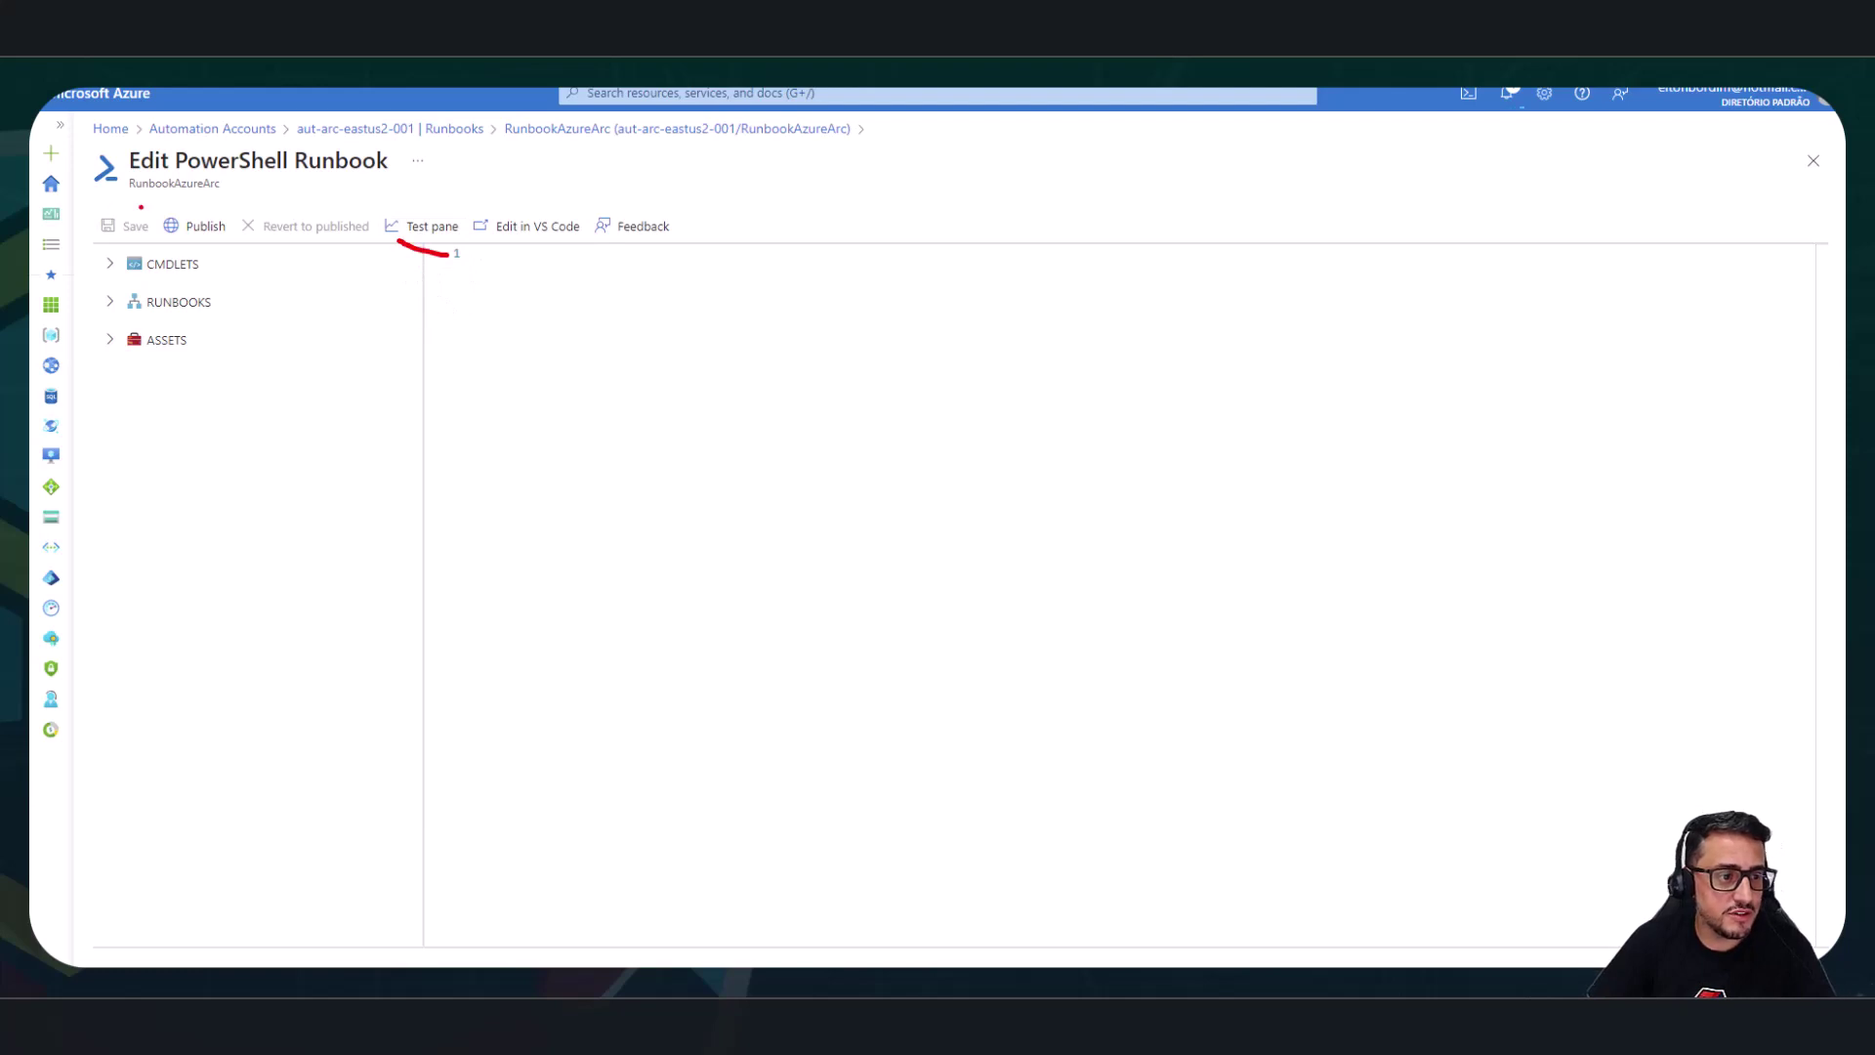
{"action": "key", "text": "Escape"}
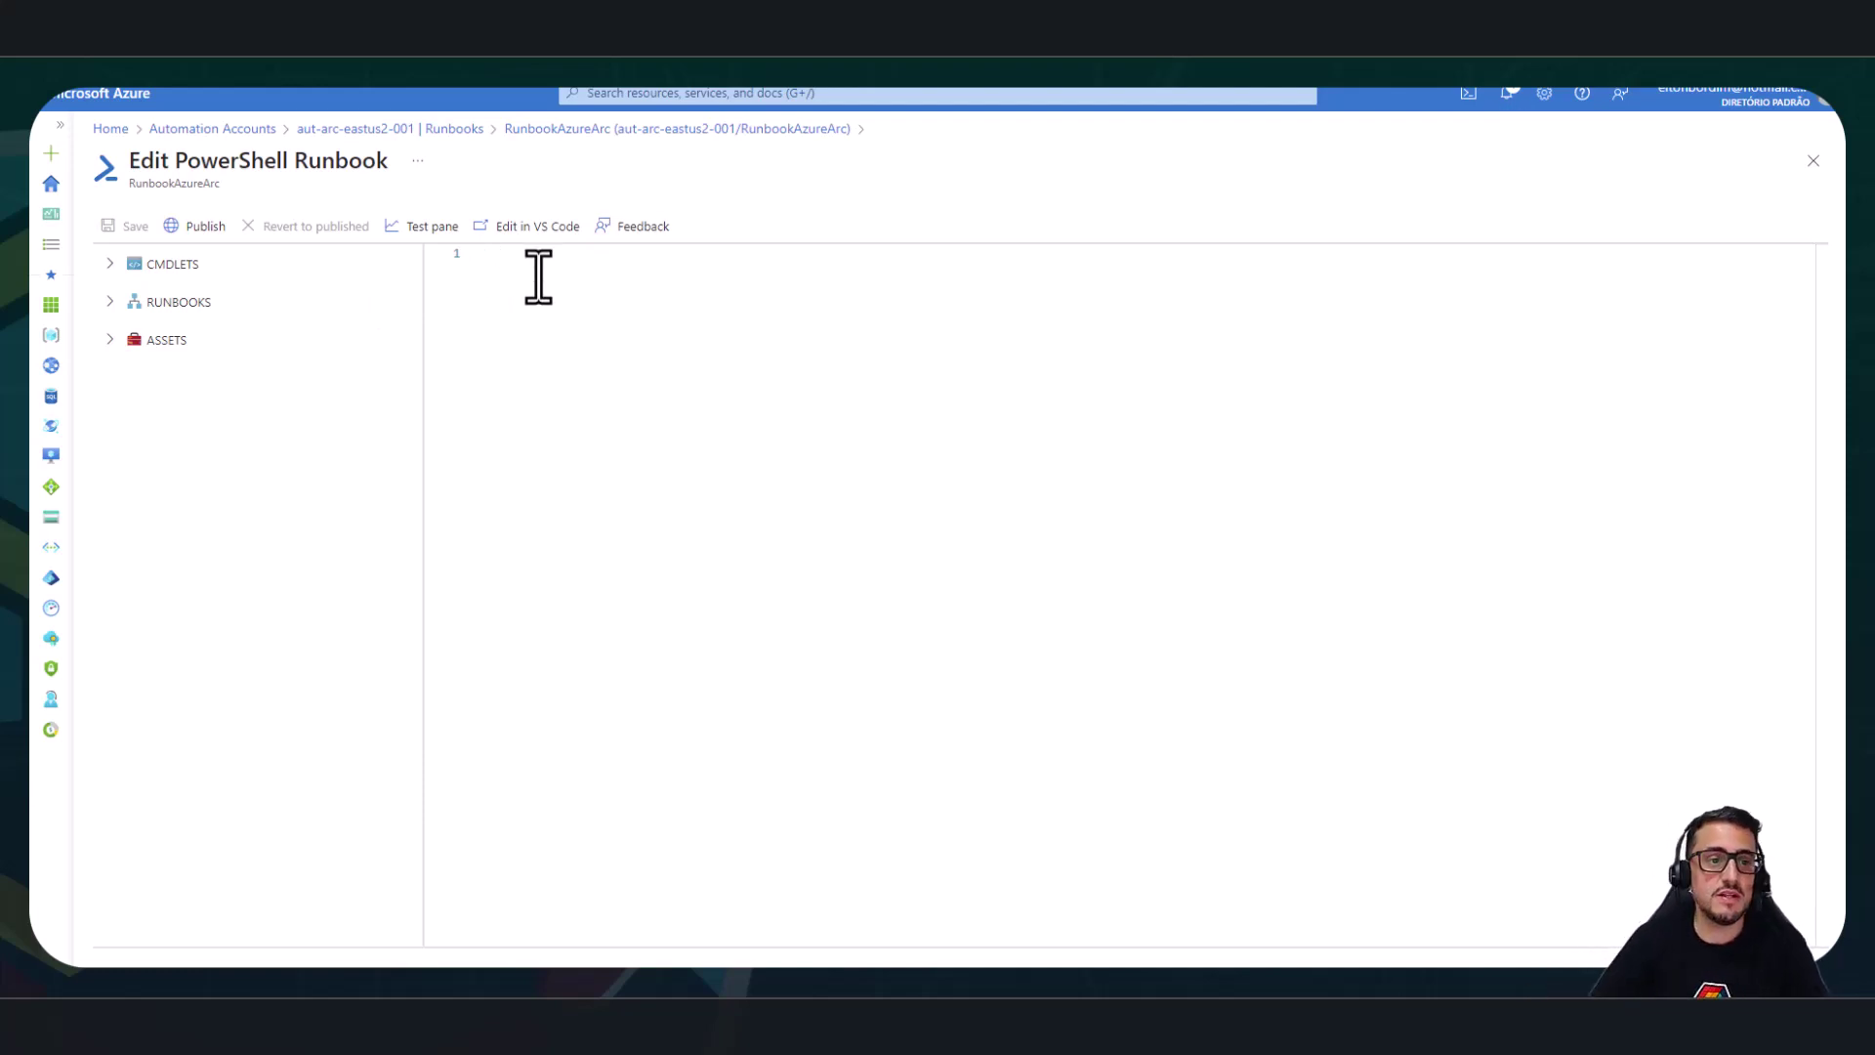
Refresh the runbooks list of aut-arc-eastus2-001 and open the HW-Auto runbook's script for editing in the portal.
{"action": "left_click", "coordinate": [419, 128]}
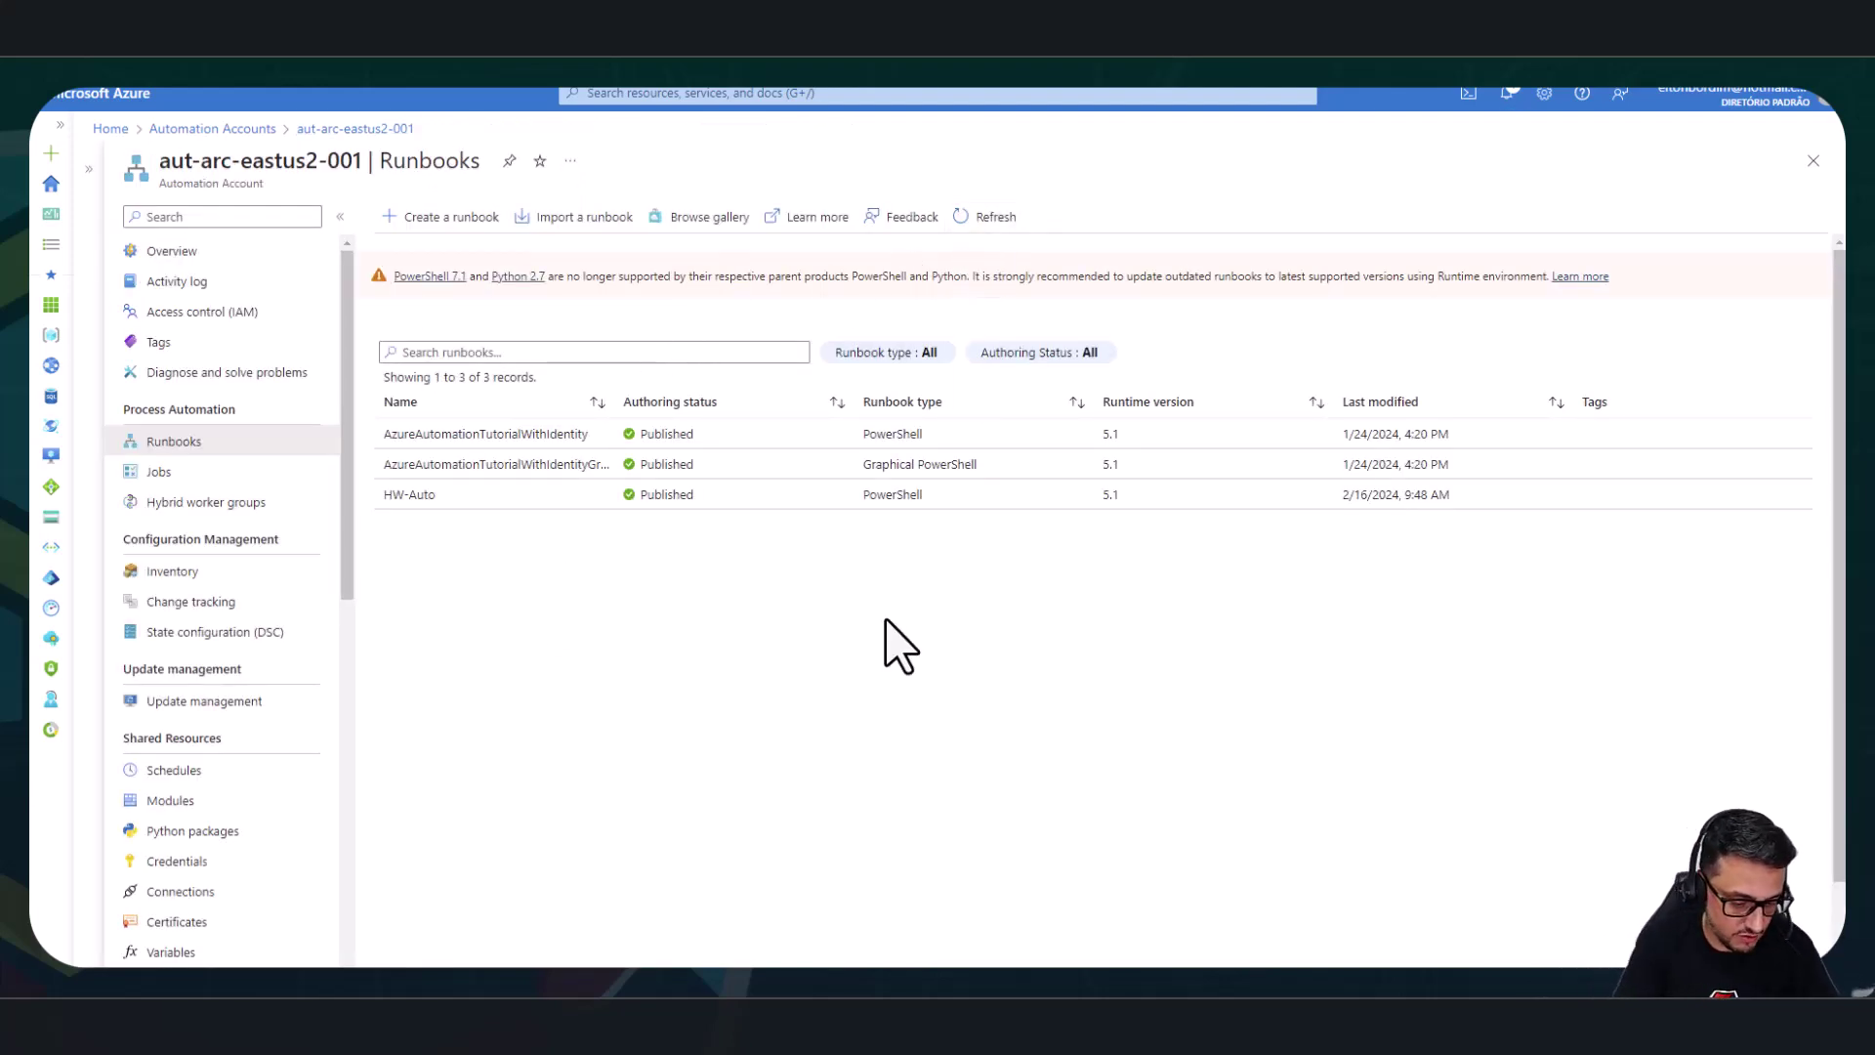
{"action": "key", "text": "F5"}
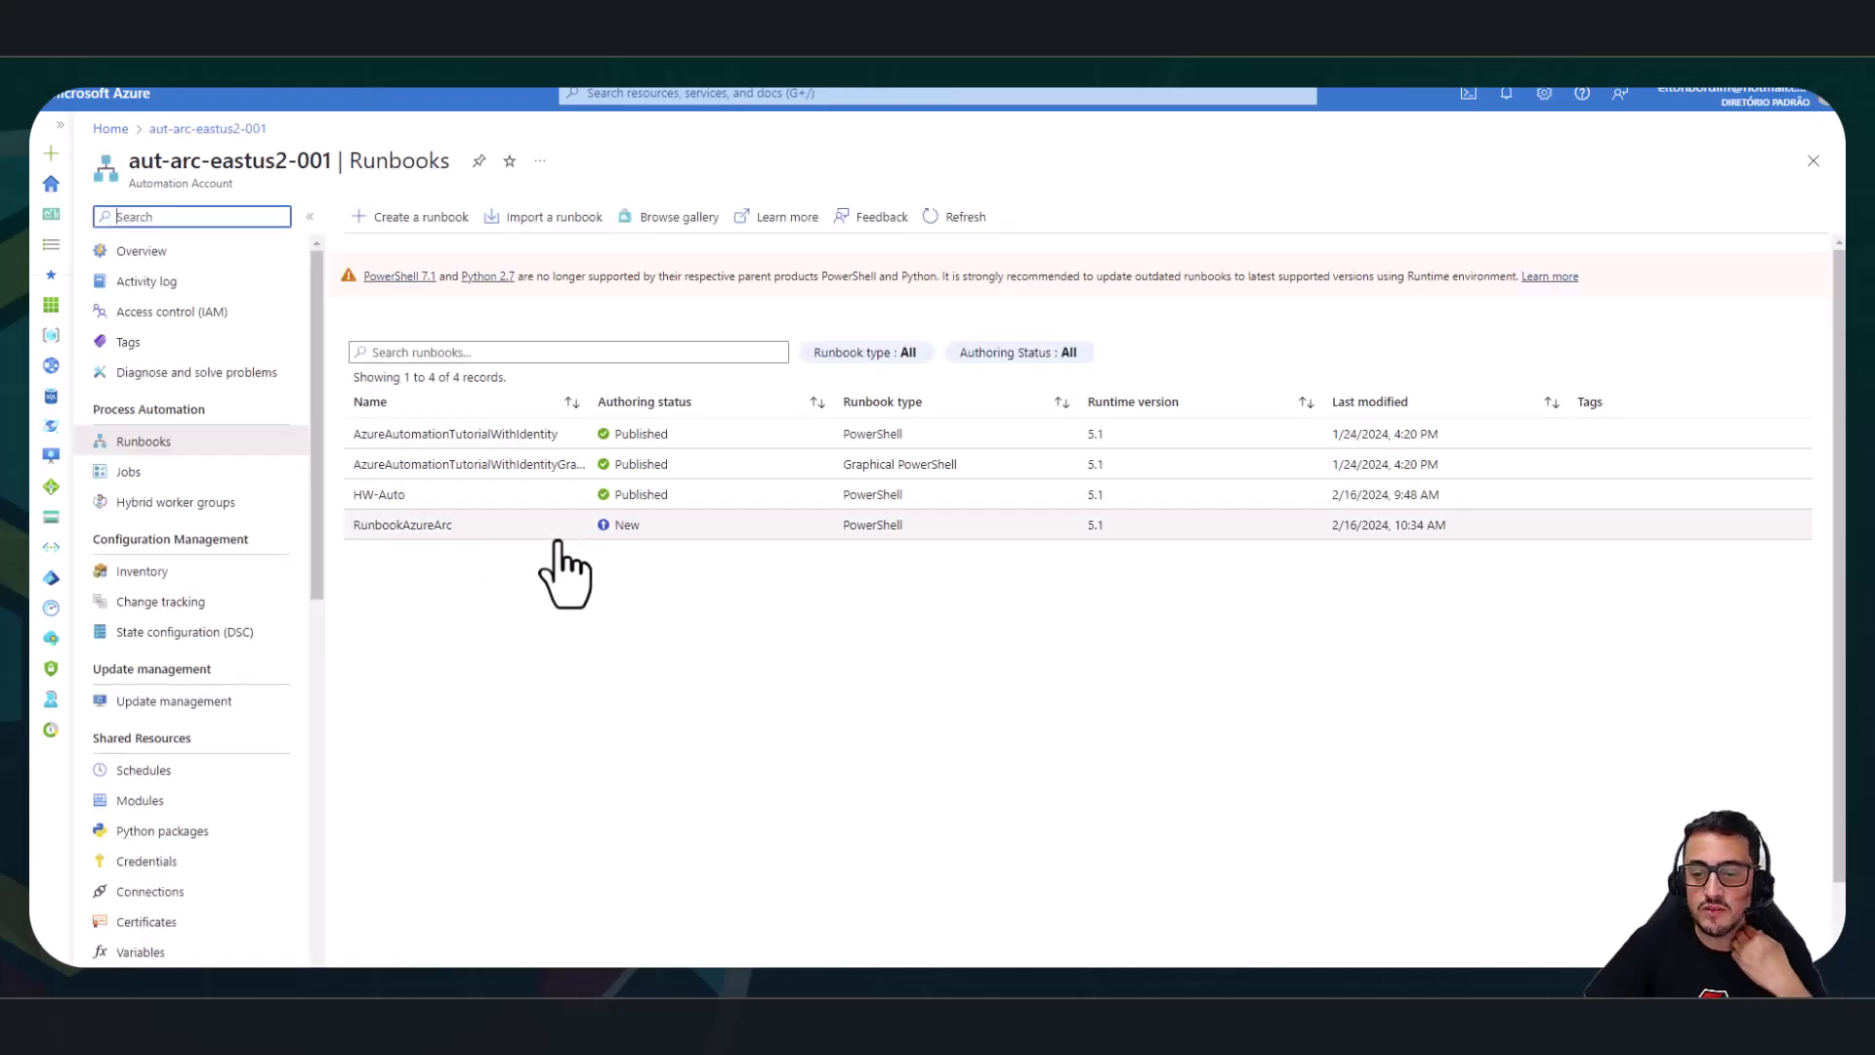
{"action": "left_click", "coordinate": [411, 502]}
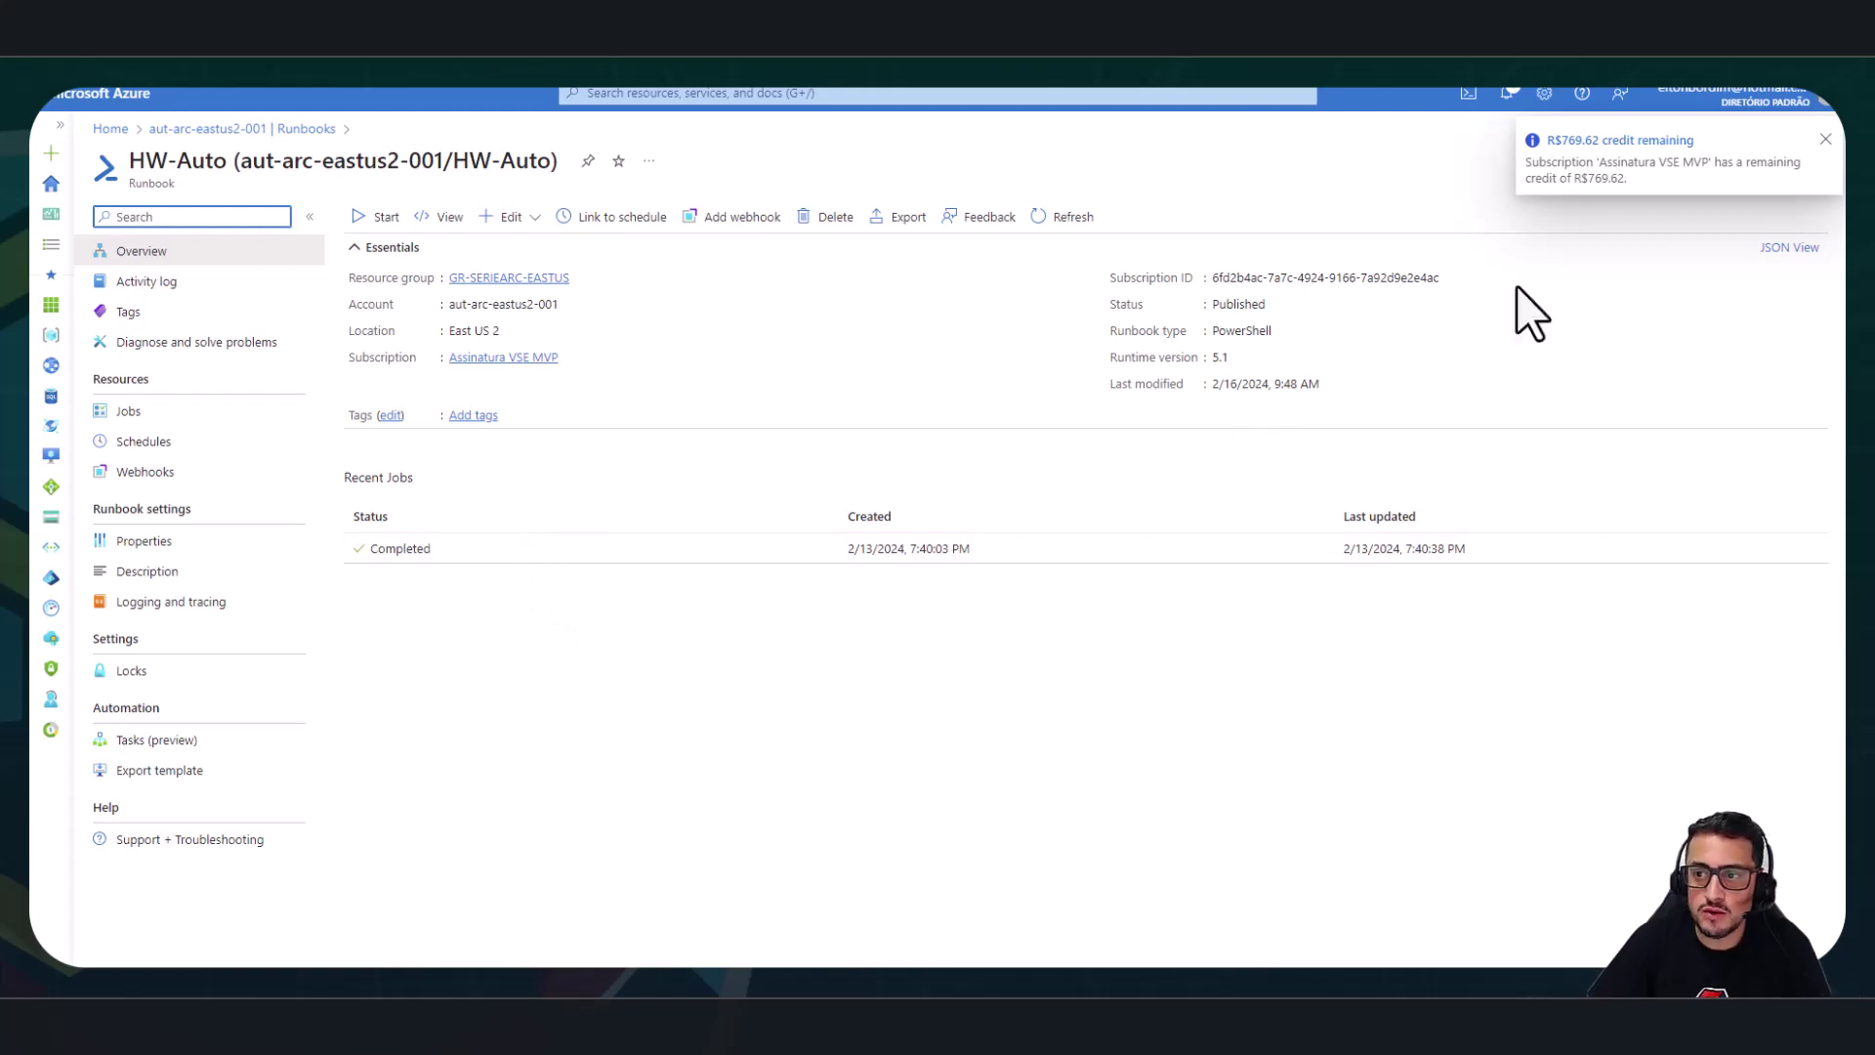
{"action": "left_click", "coordinate": [1824, 138]}
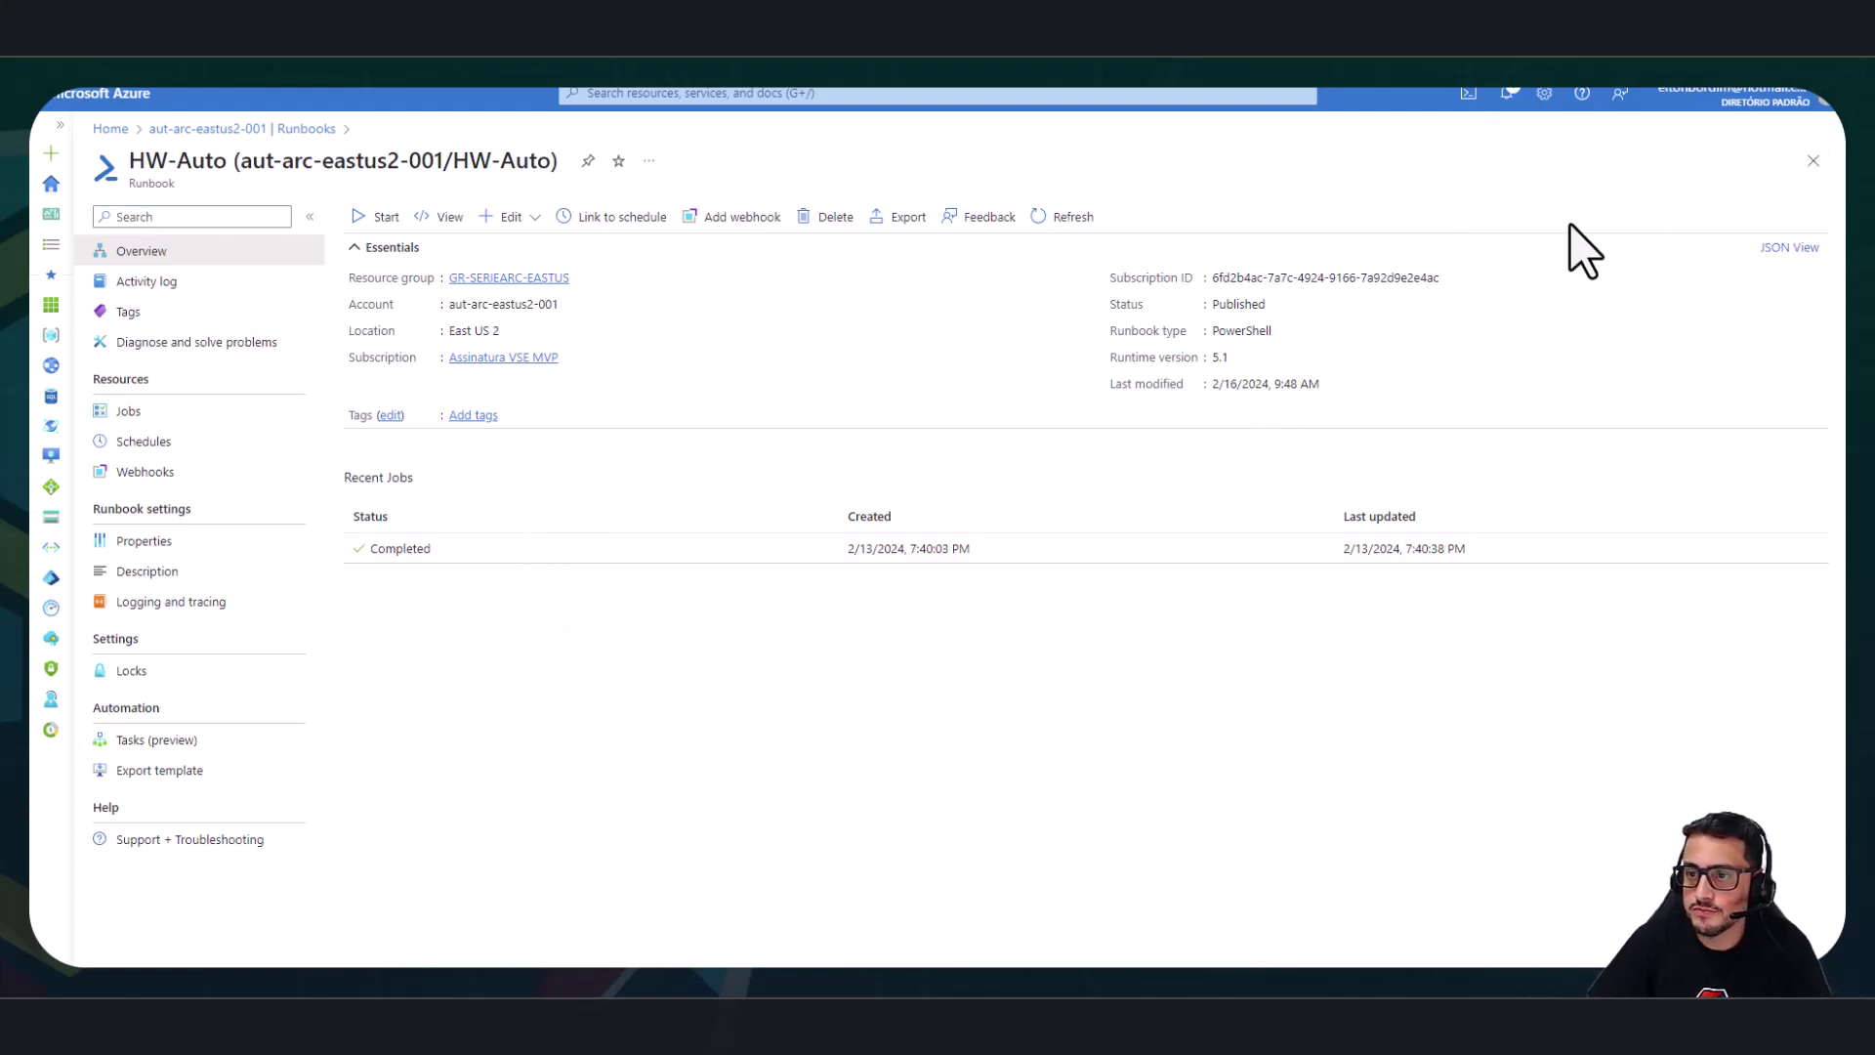
{"action": "left_click", "coordinate": [511, 217]}
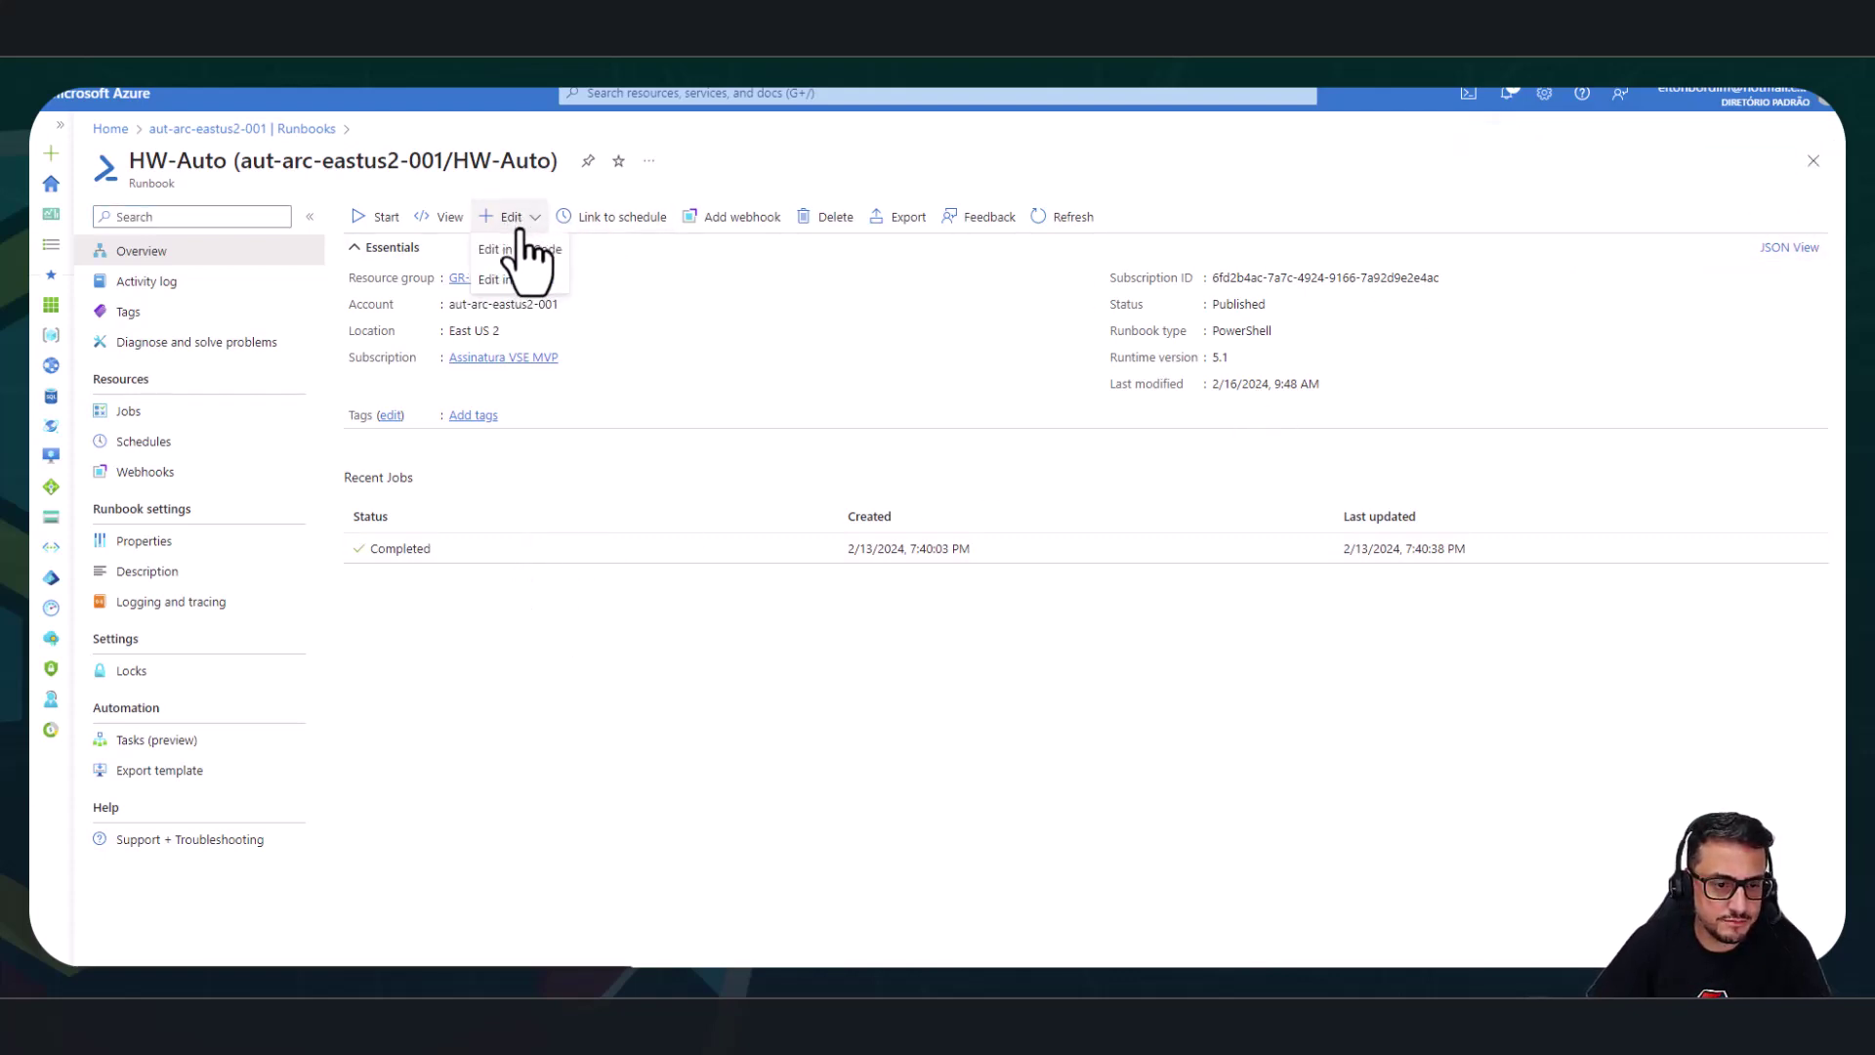
{"action": "left_click", "coordinate": [520, 279]}
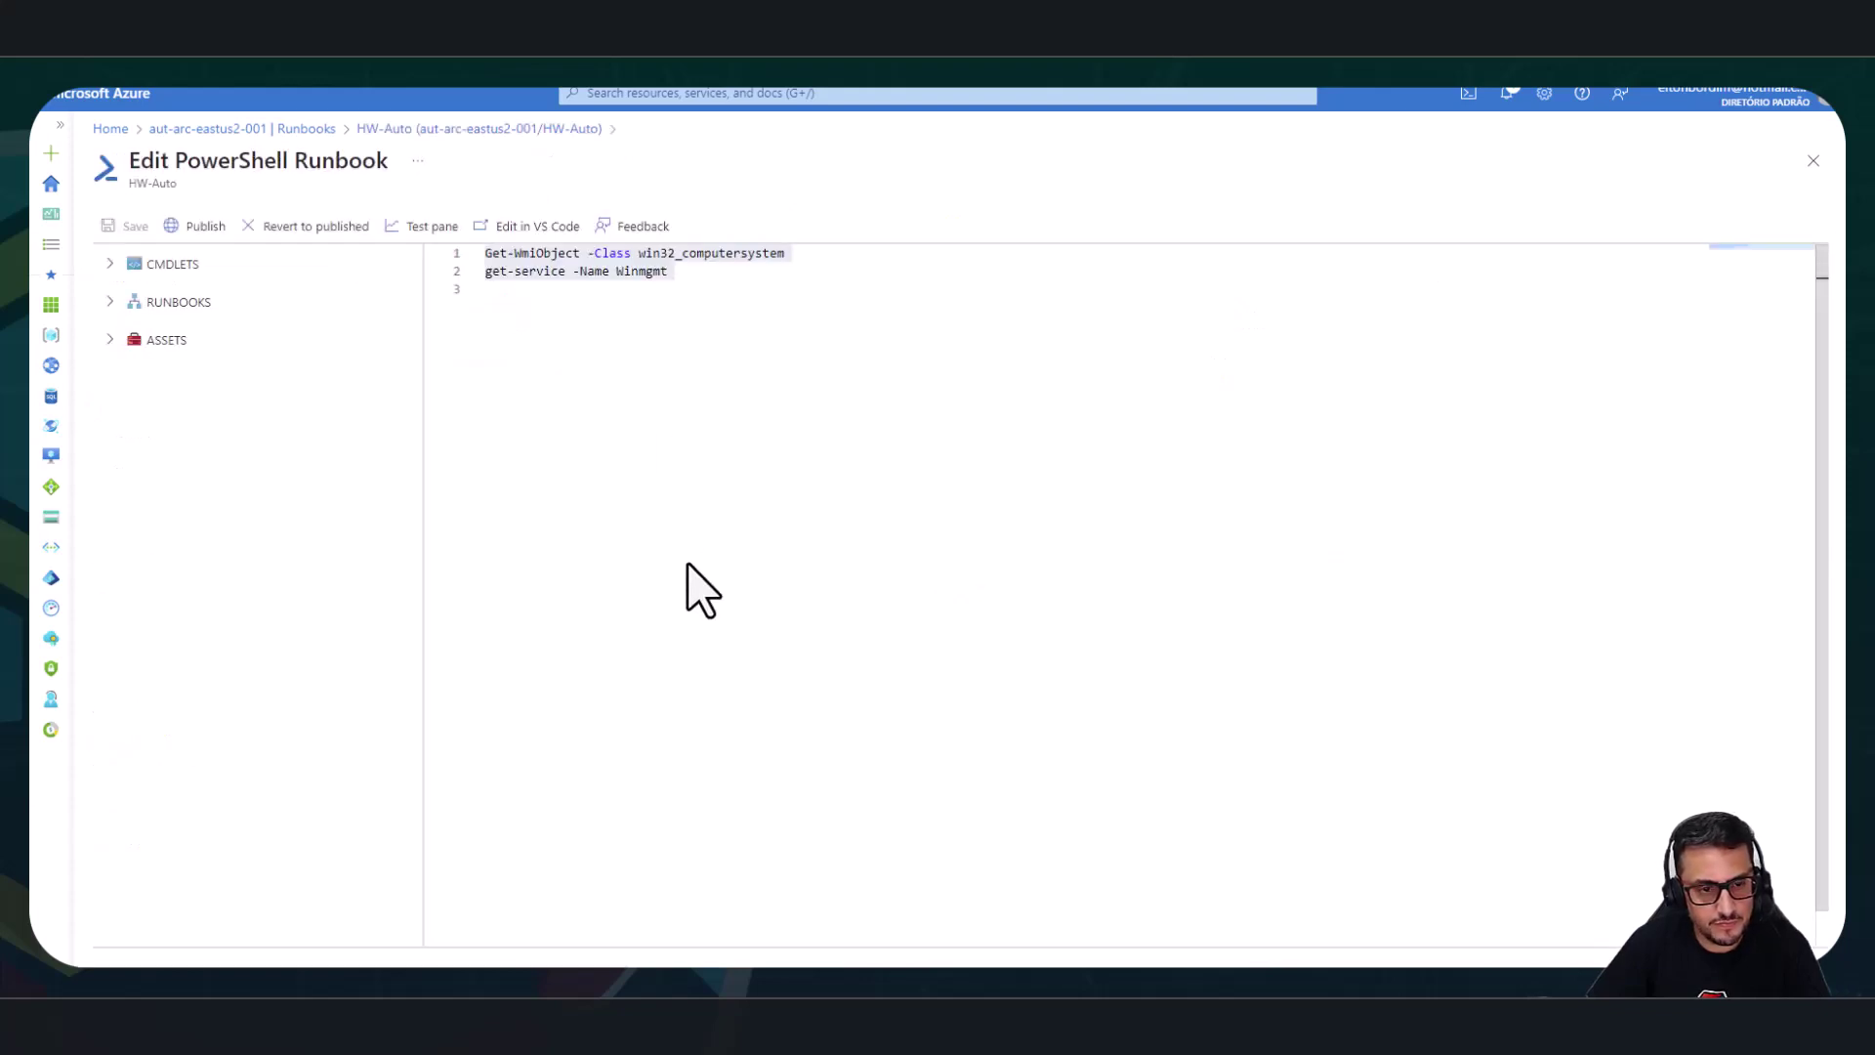
Examine the Get-WmiObject and get-service command lines in the HW-Auto script.
{"action": "left_click", "coordinate": [694, 274]}
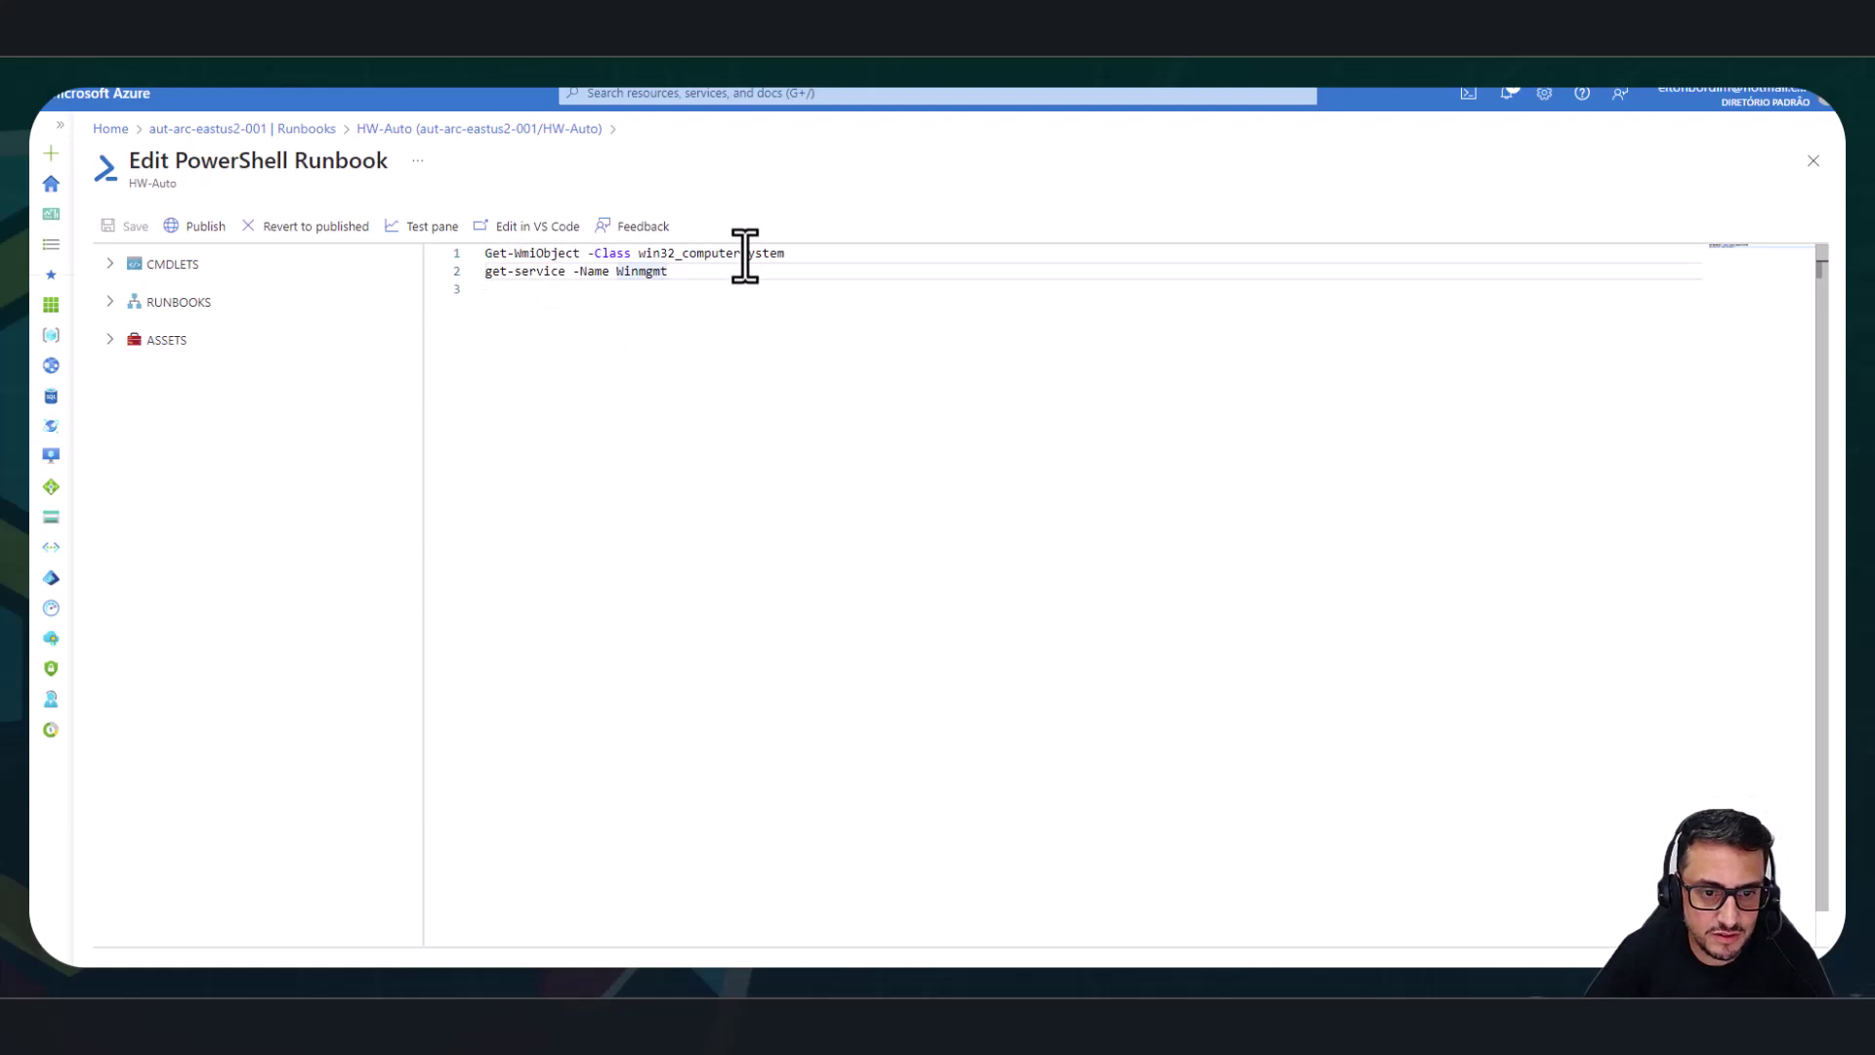
{"action": "left_click_drag", "start_coordinate": [783, 256], "coordinate": [470, 256]}
{"action": "left_click", "coordinate": [586, 339]}
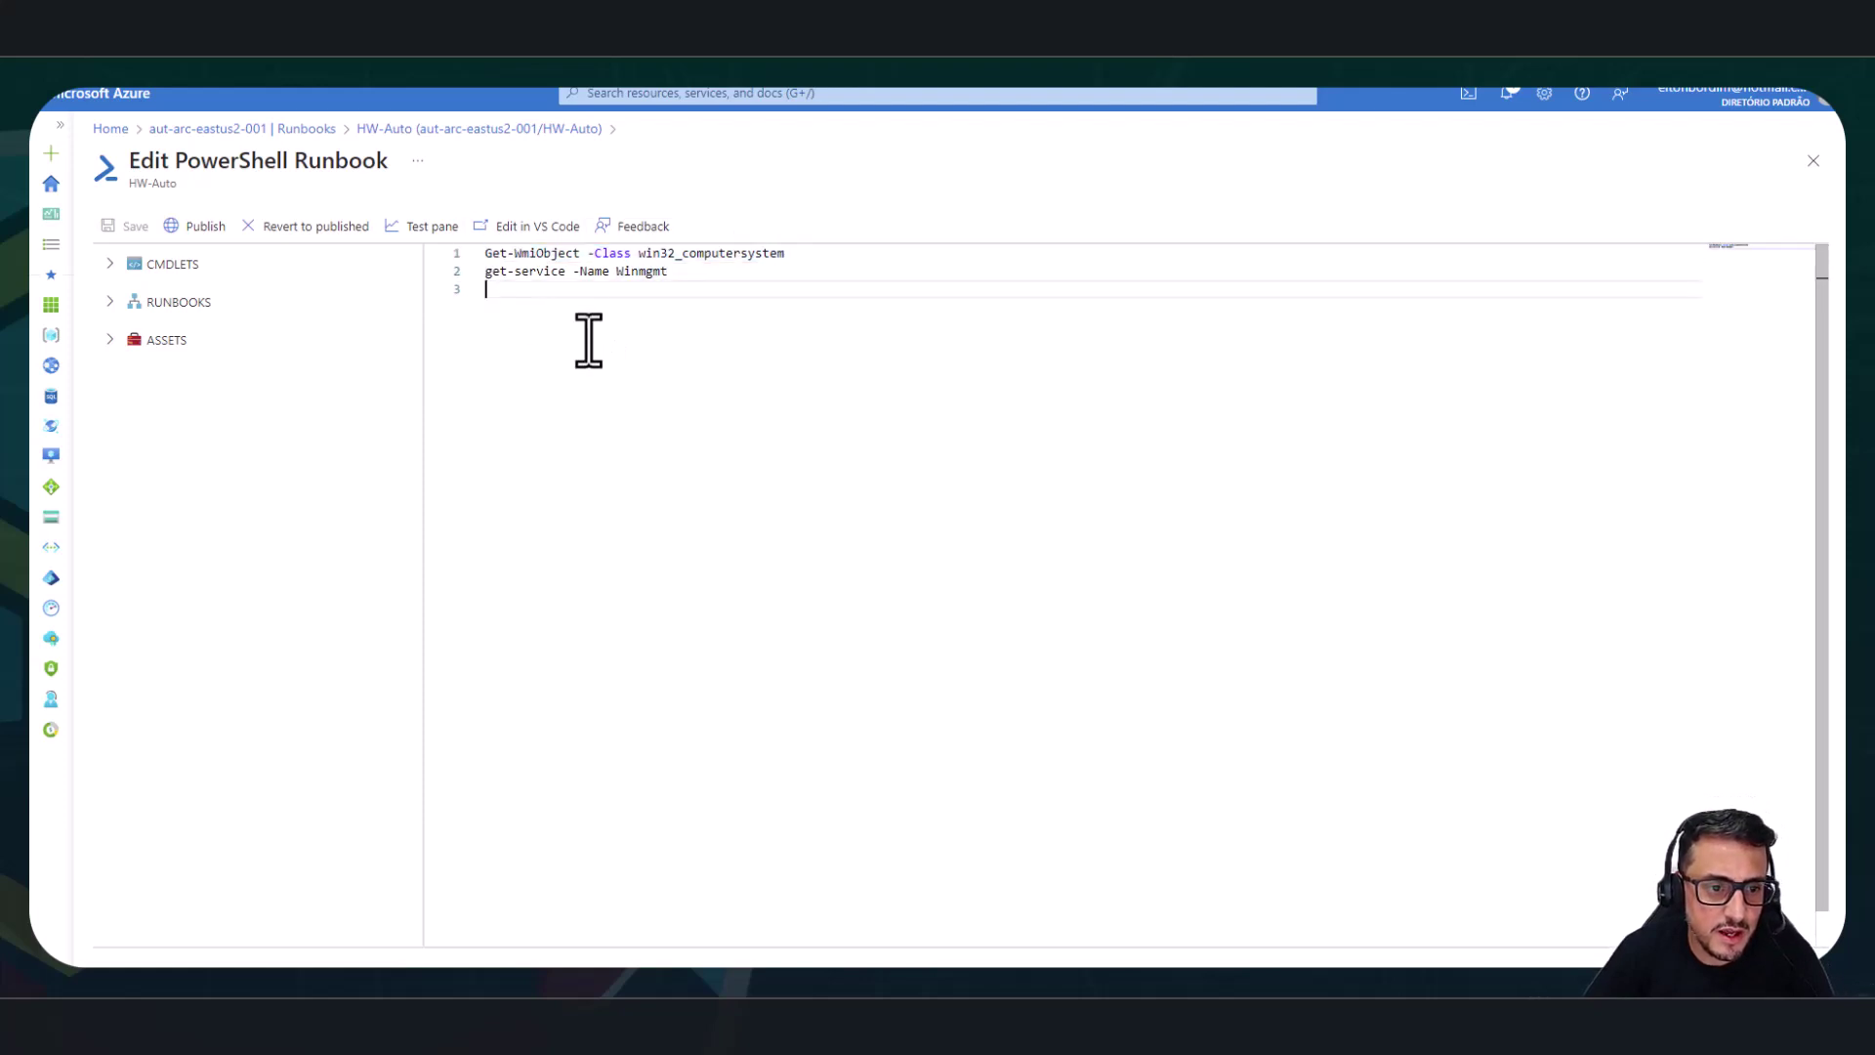
{"action": "left_click_drag", "start_coordinate": [674, 273], "coordinate": [473, 277]}
{"action": "left_click", "coordinate": [476, 288]}
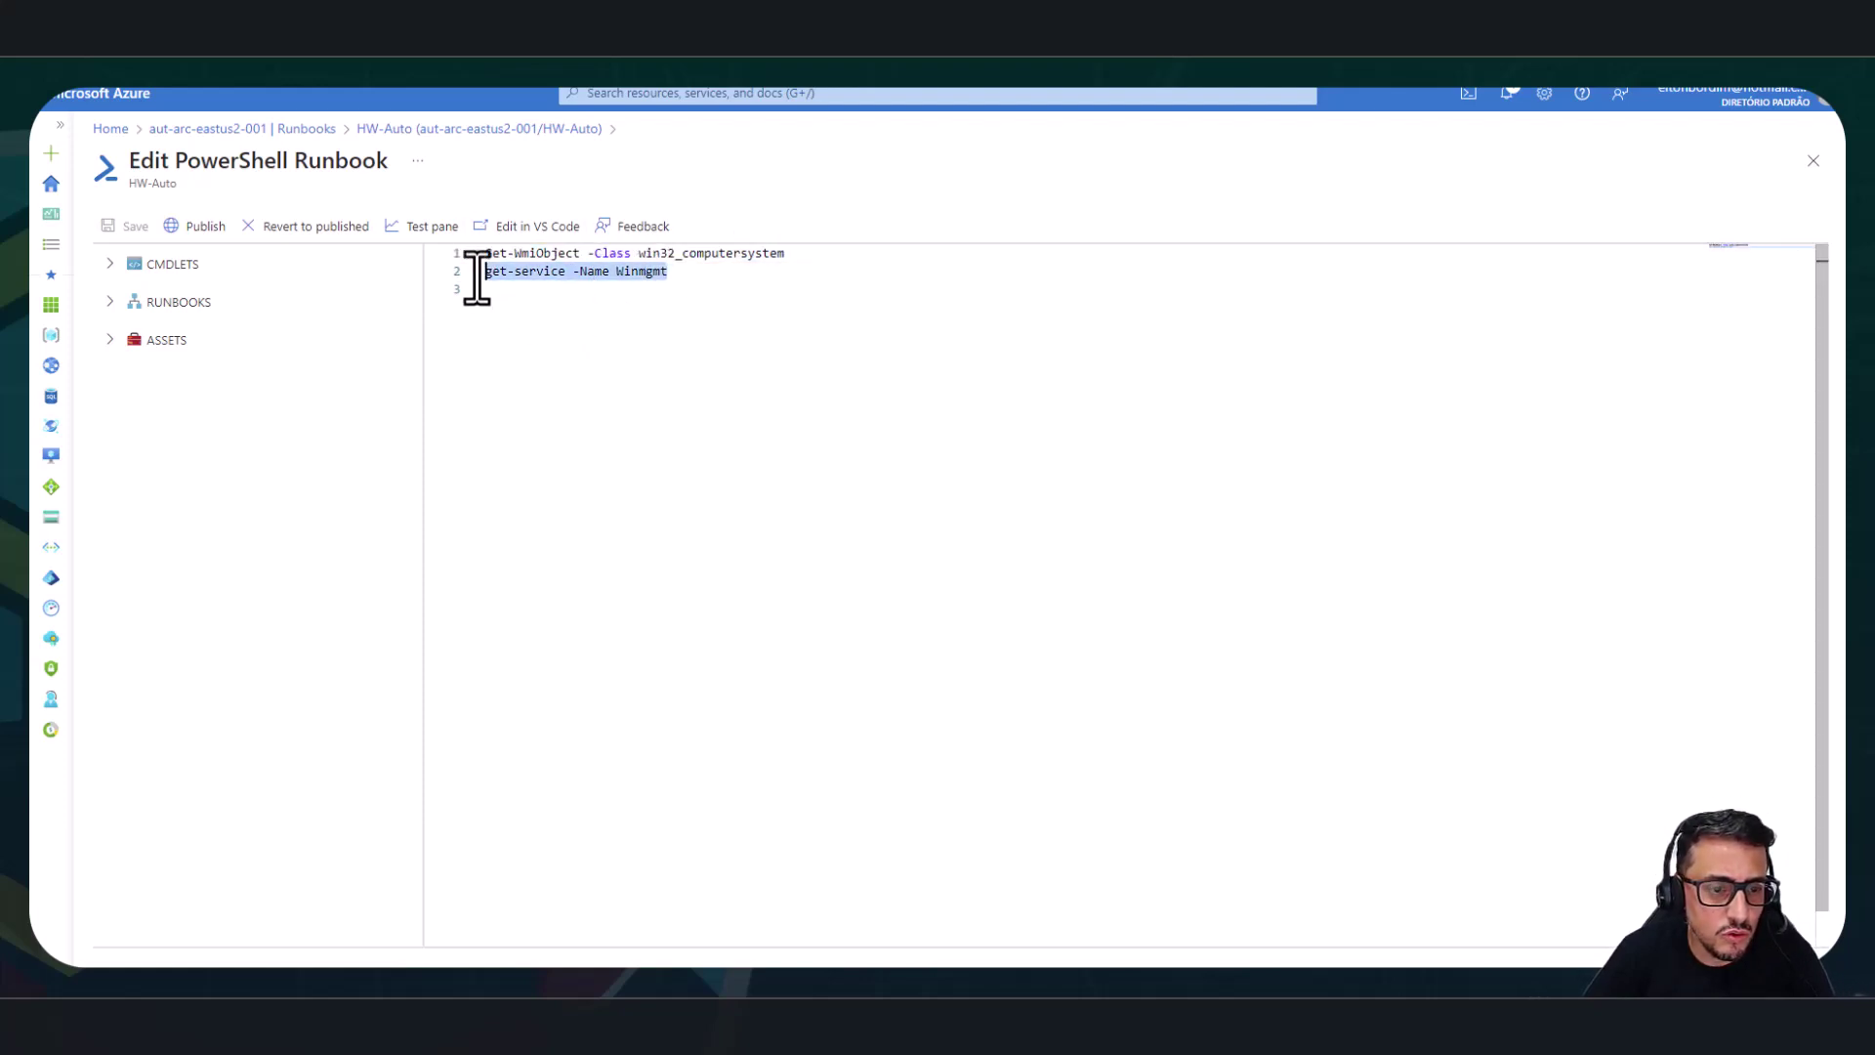
{"action": "left_click", "coordinate": [578, 347]}
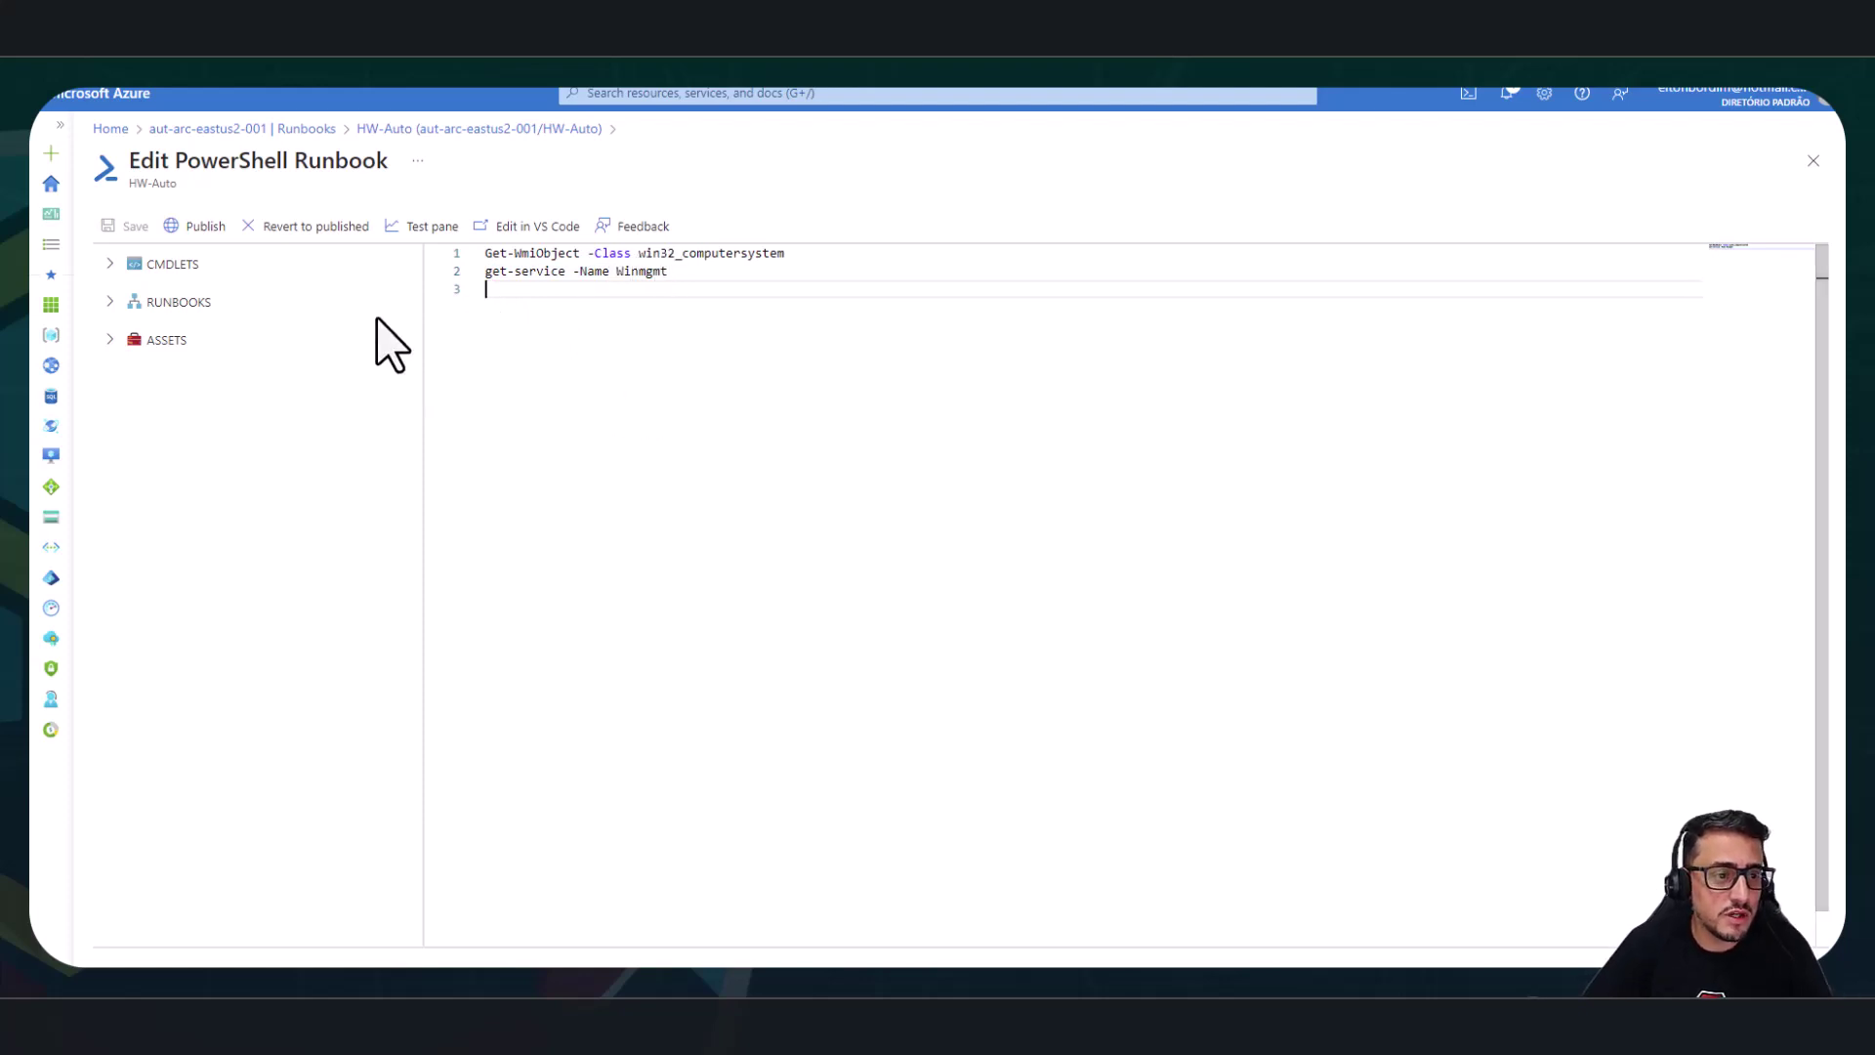
Open the HW-Auto test settings and set it to run on Hybrid Worker with the HWGroup group.
{"action": "left_click", "coordinate": [410, 226]}
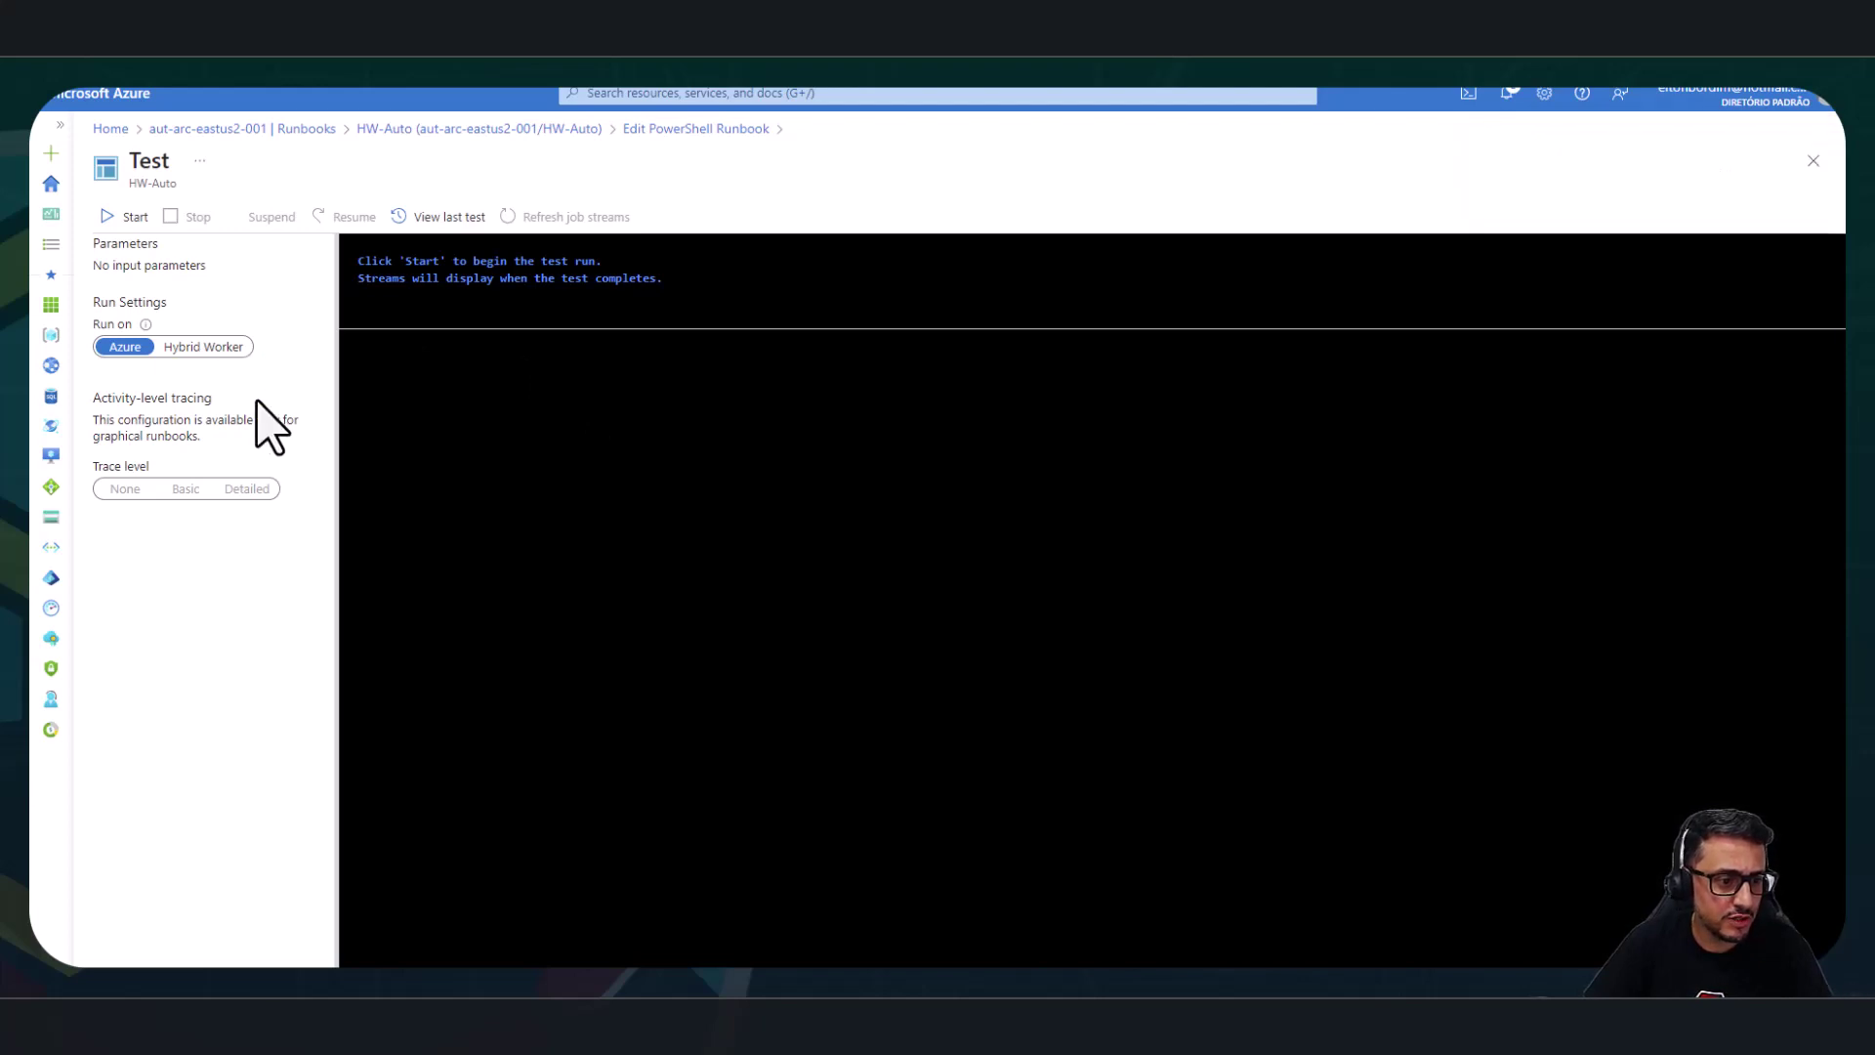
{"action": "left_click", "coordinate": [203, 348]}
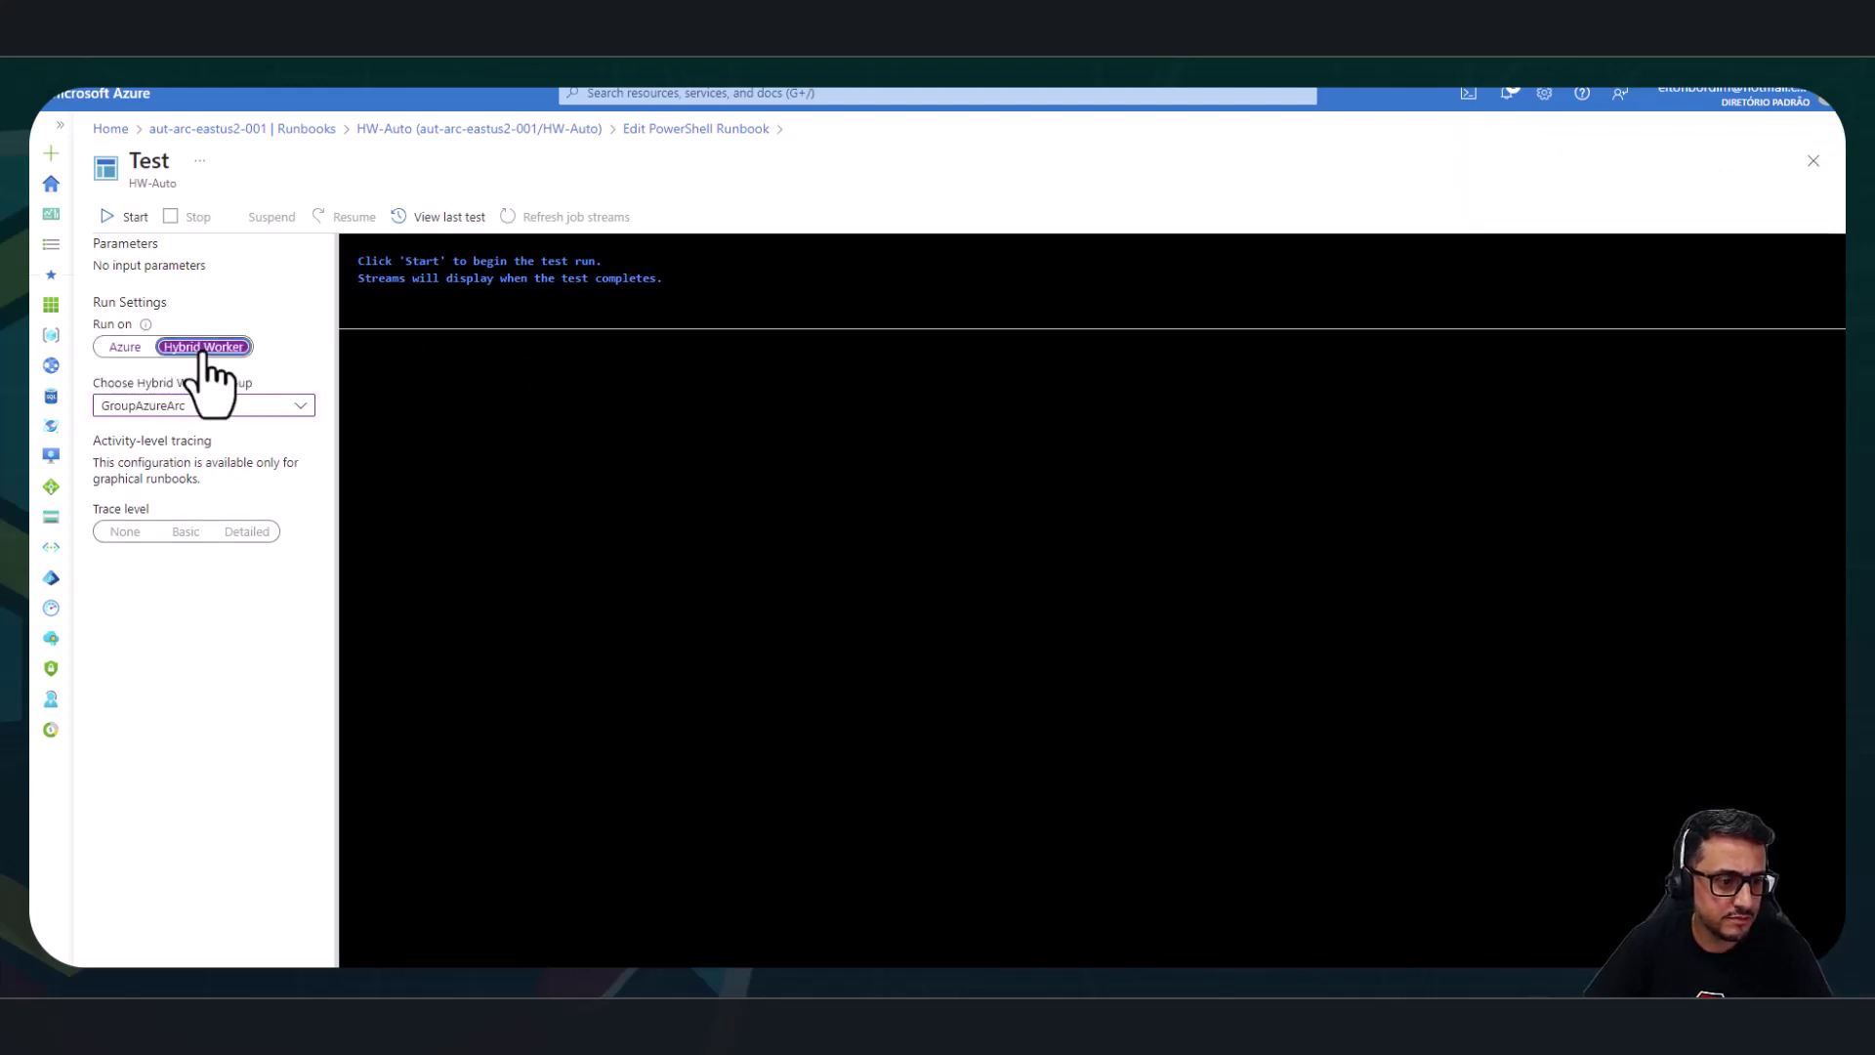
{"action": "left_click", "coordinate": [259, 407]}
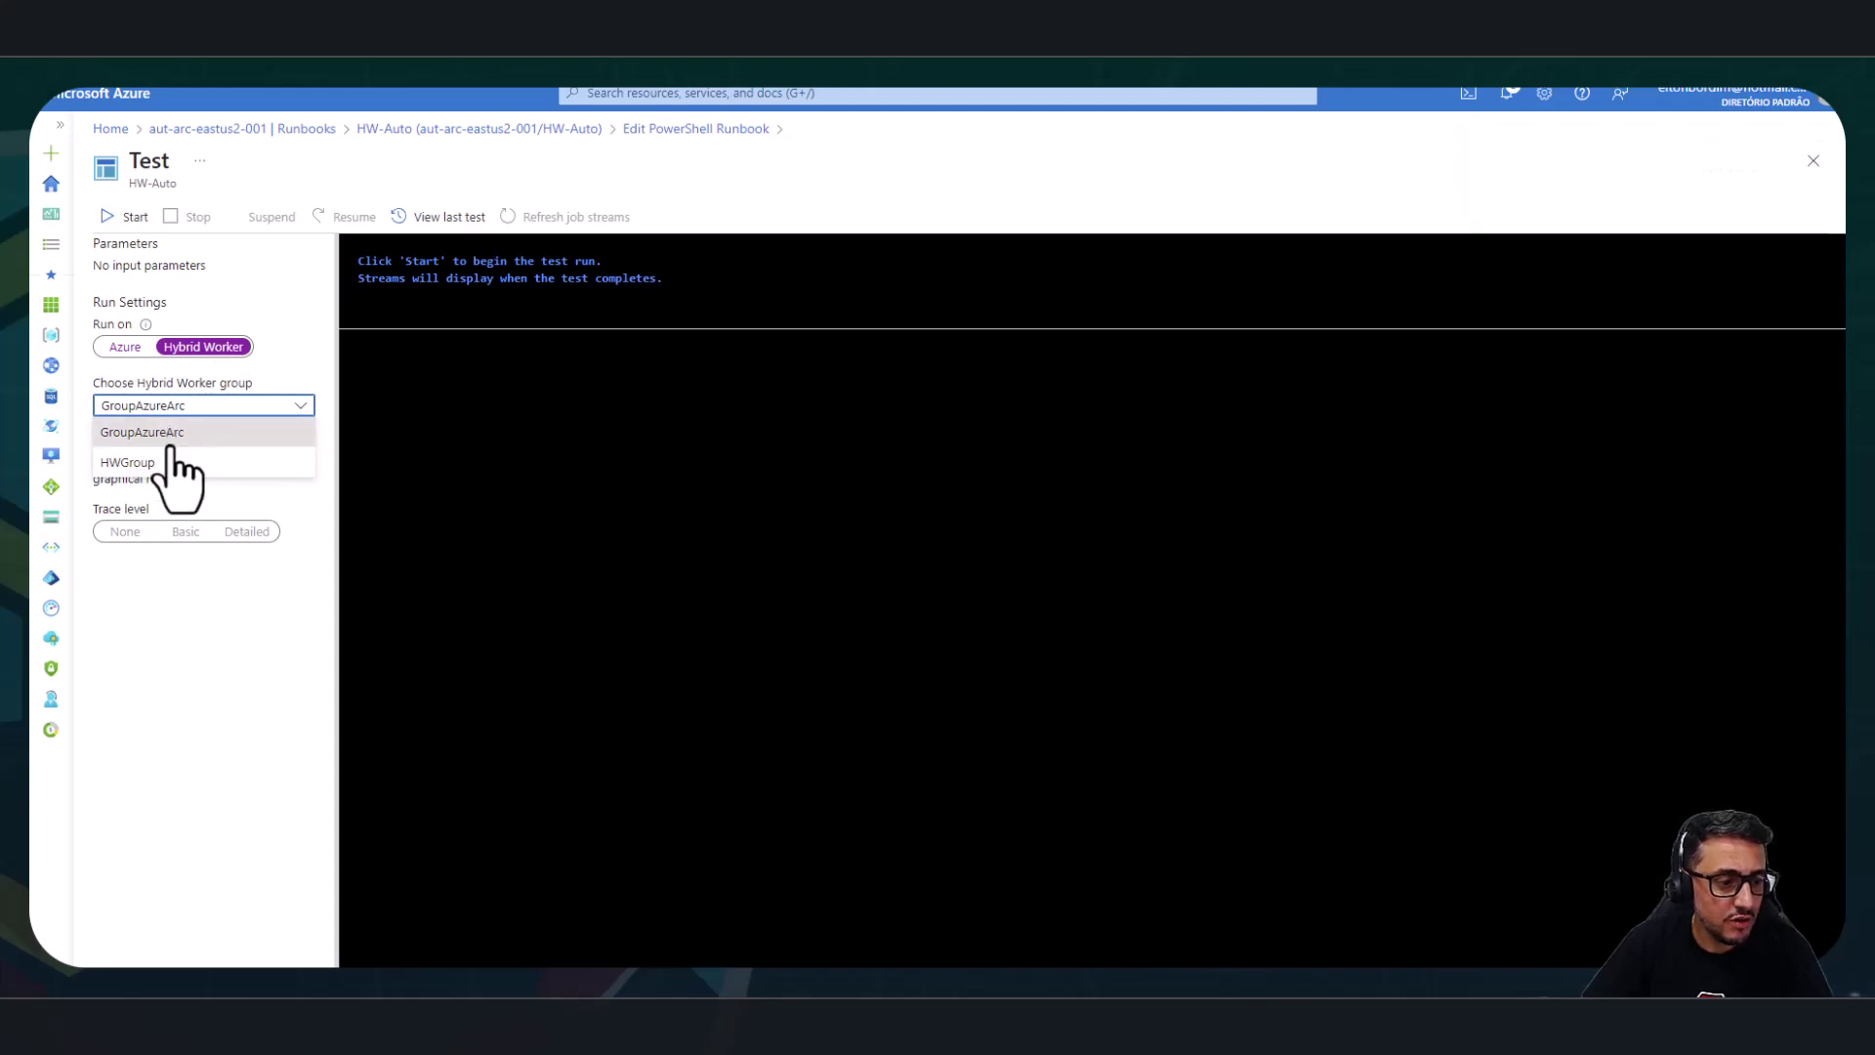
{"action": "left_click", "coordinate": [168, 465]}
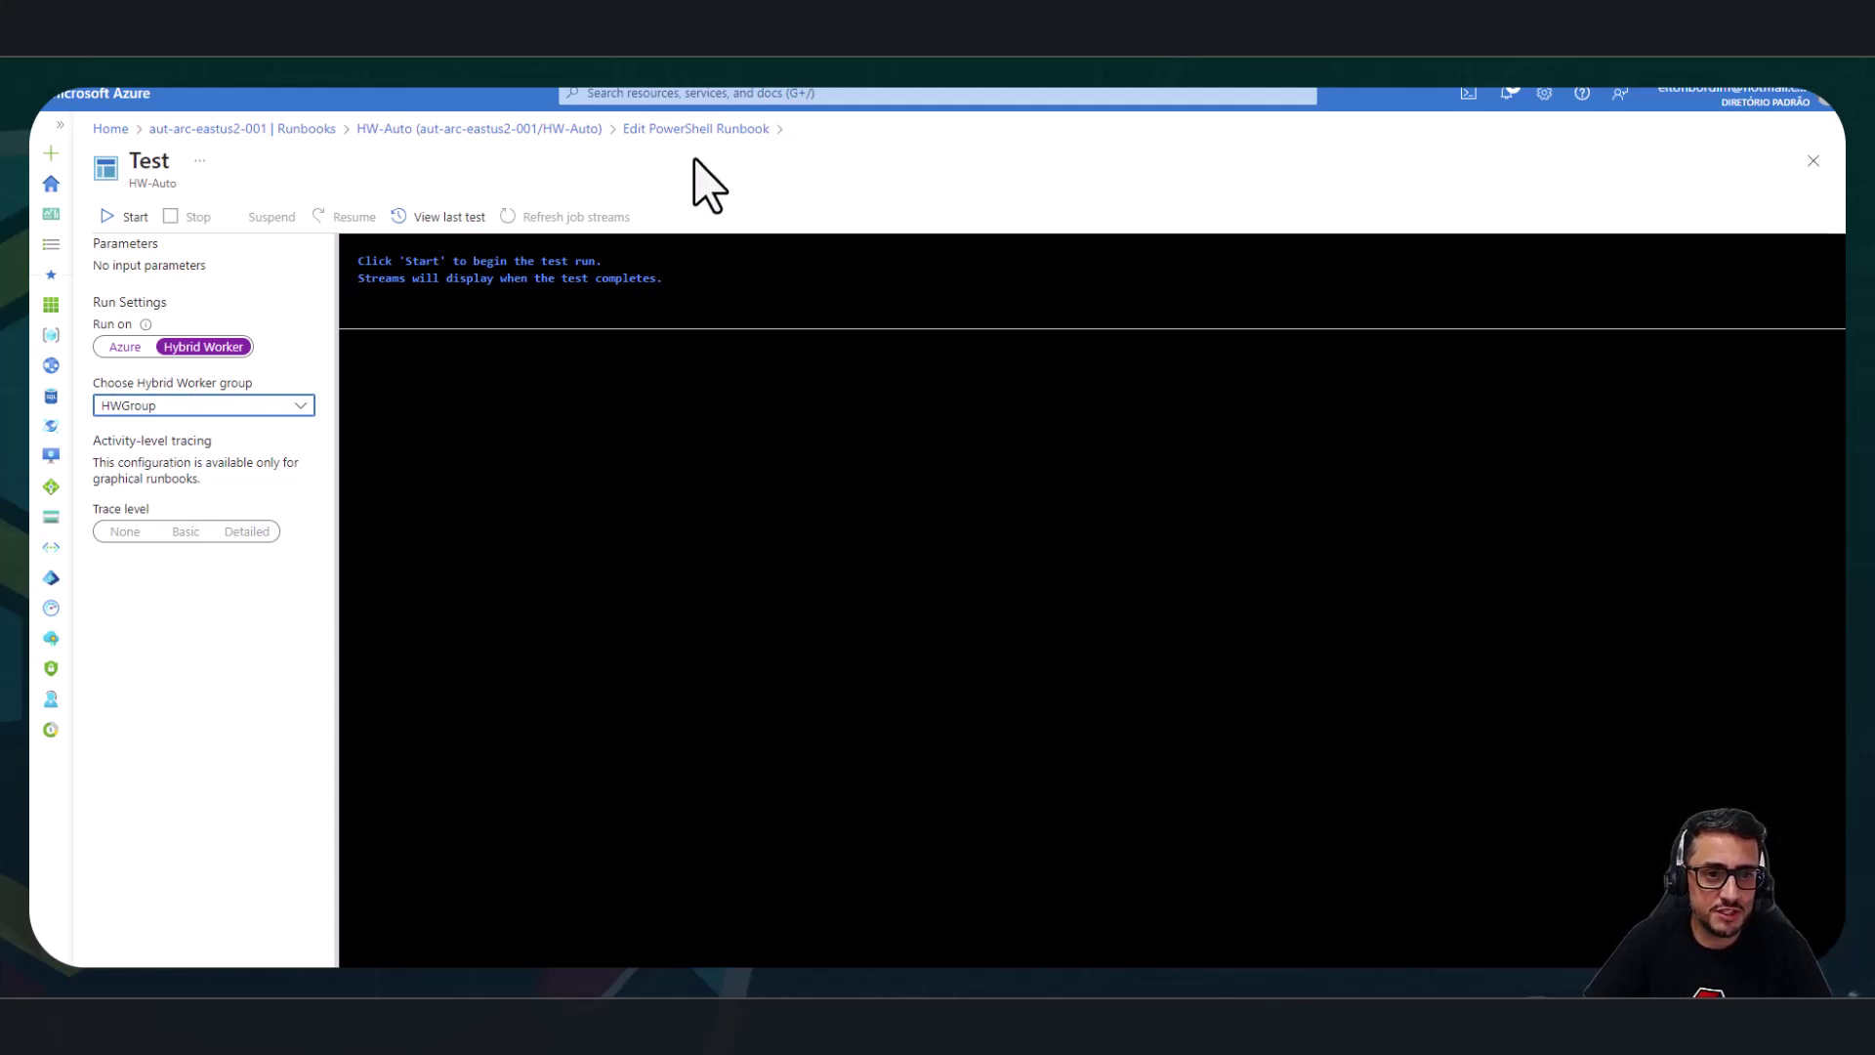
Go to Azure Arc and view the list of connected machines.
{"action": "left_click", "coordinate": [694, 97]}
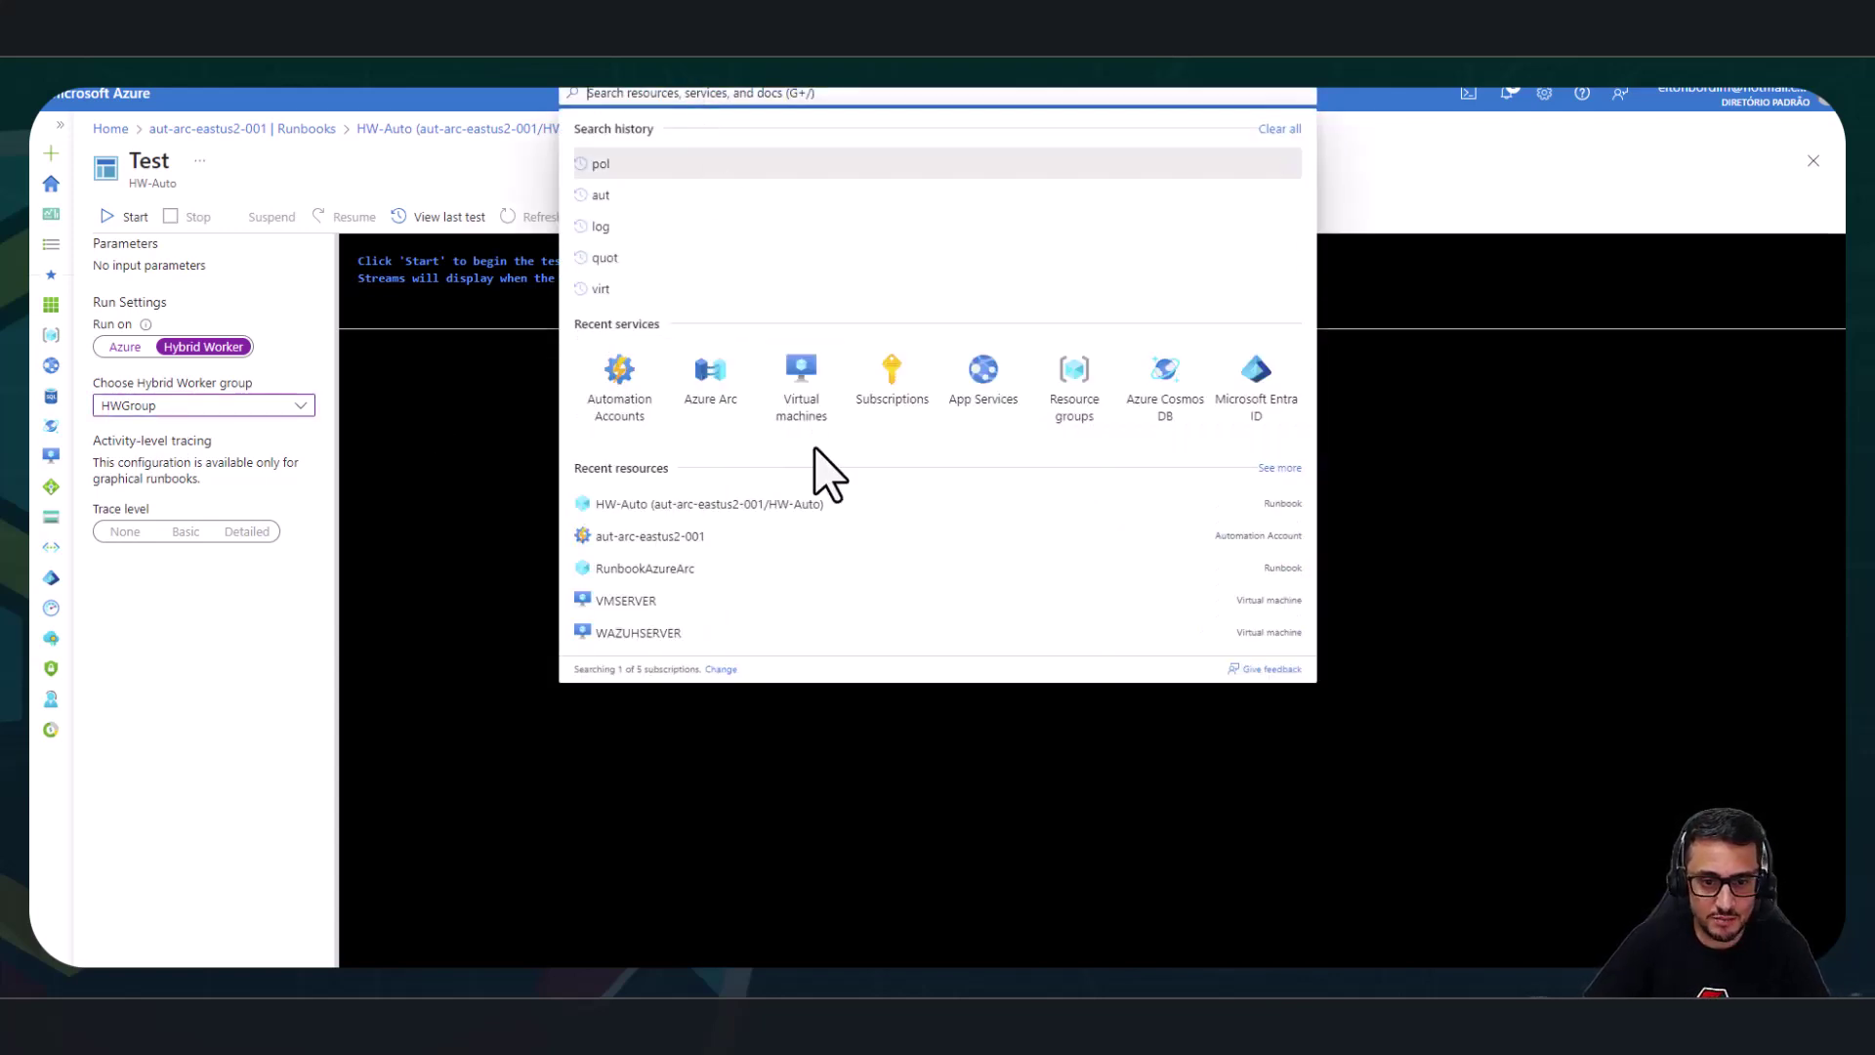
{"action": "left_click", "coordinate": [711, 391]}
{"action": "left_click", "coordinate": [1029, 172]}
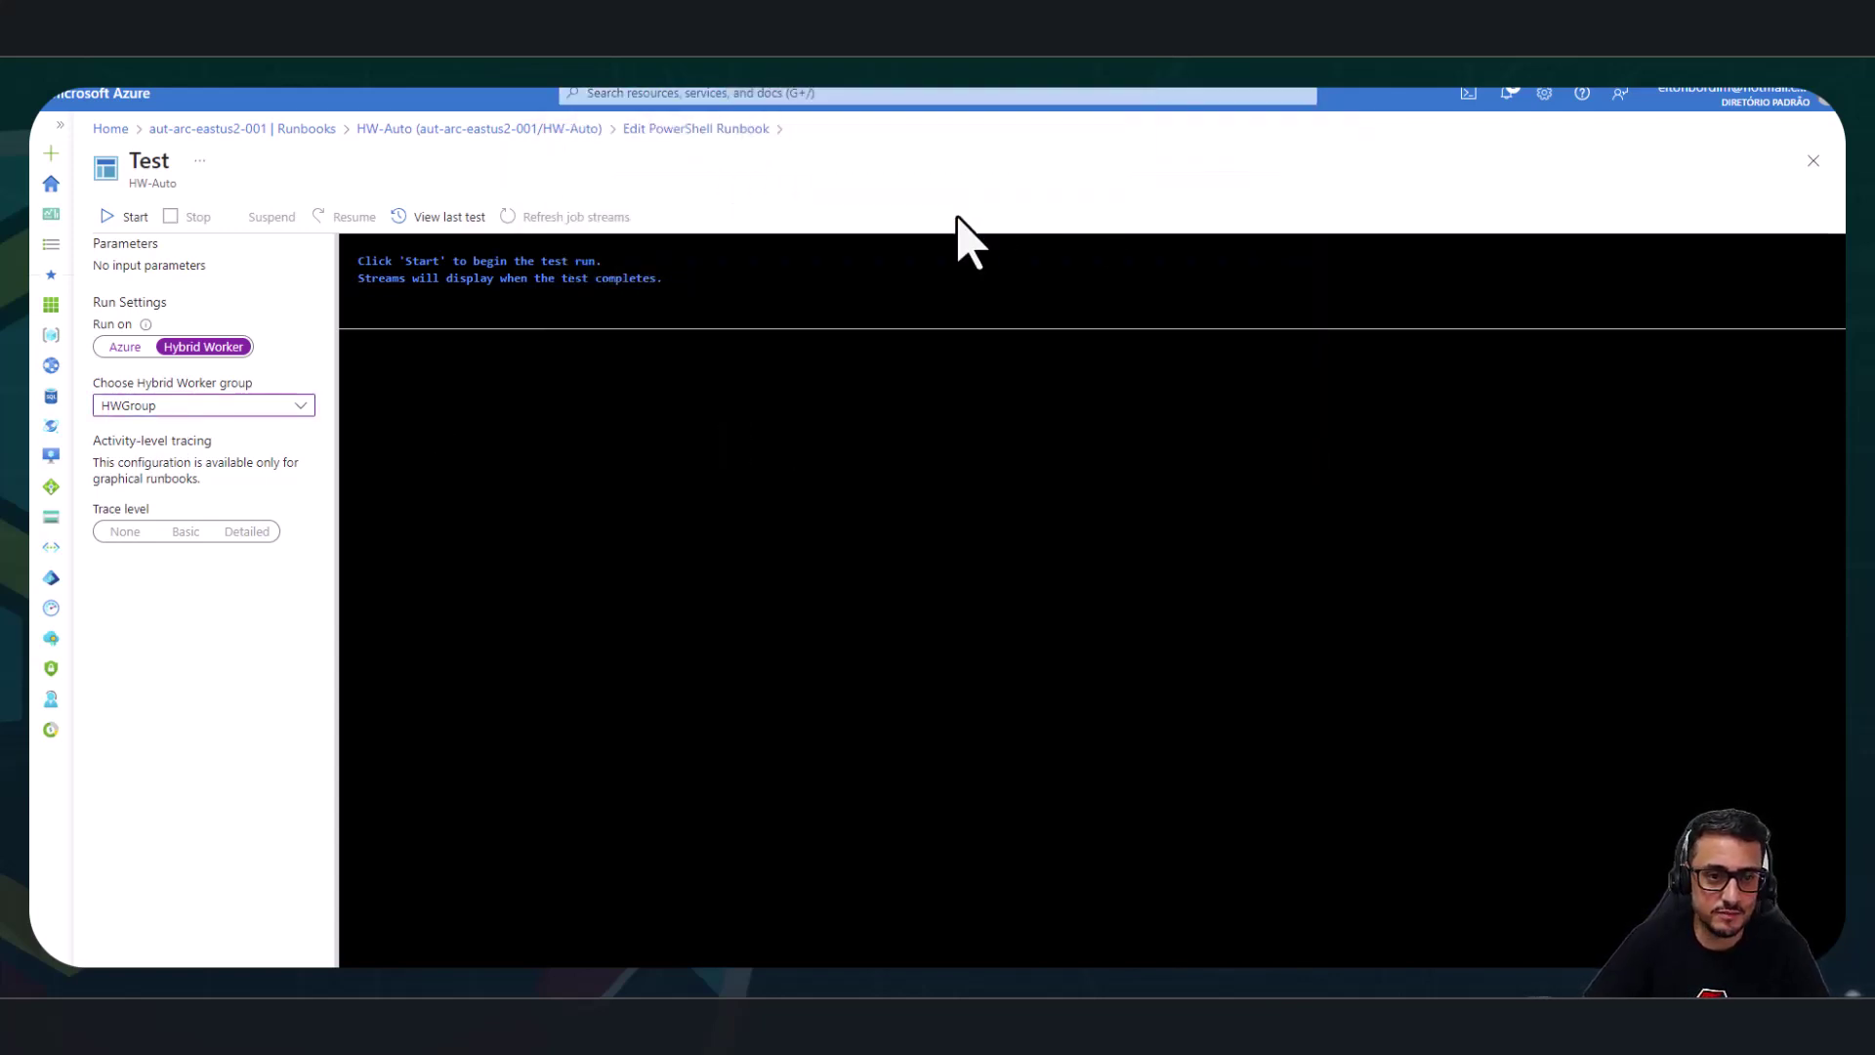
{"action": "left_click", "coordinate": [226, 579]}
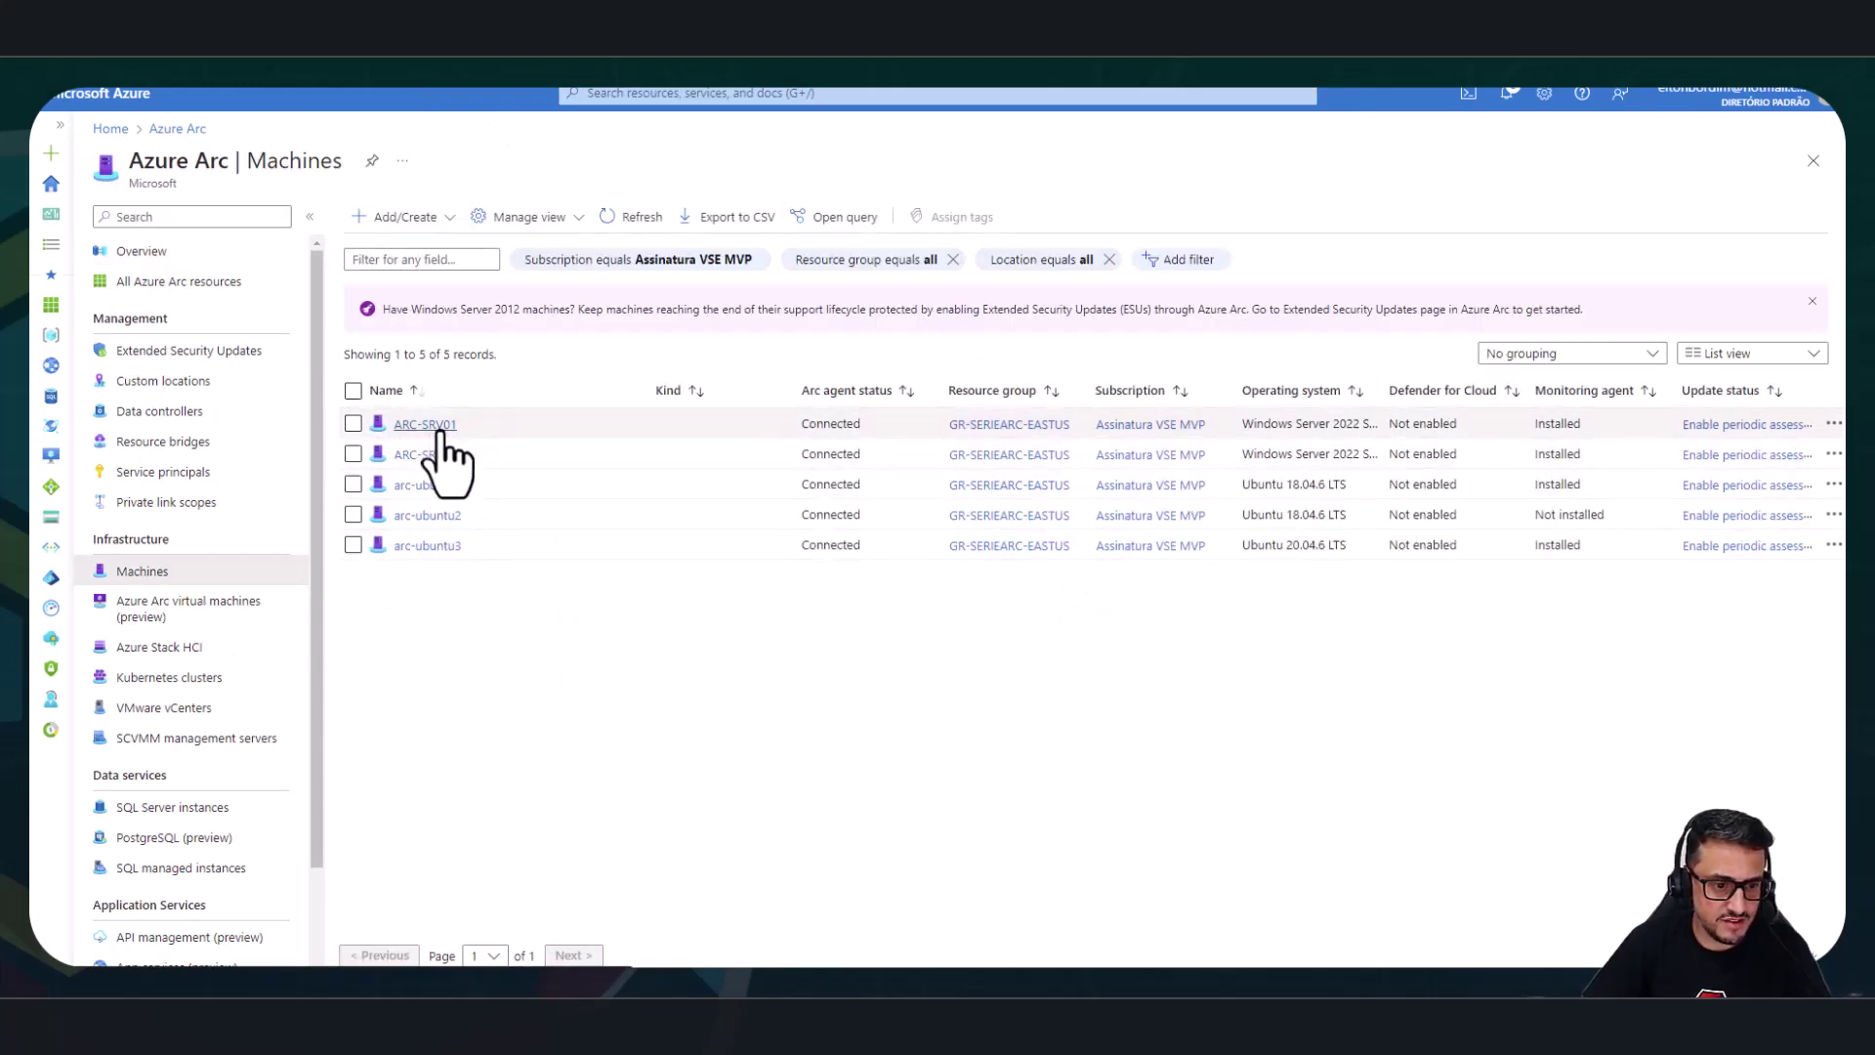
Open the hybrid worker groups of the aut-arc-eastus2-001 Automation account.
{"action": "left_click", "coordinate": [610, 94]}
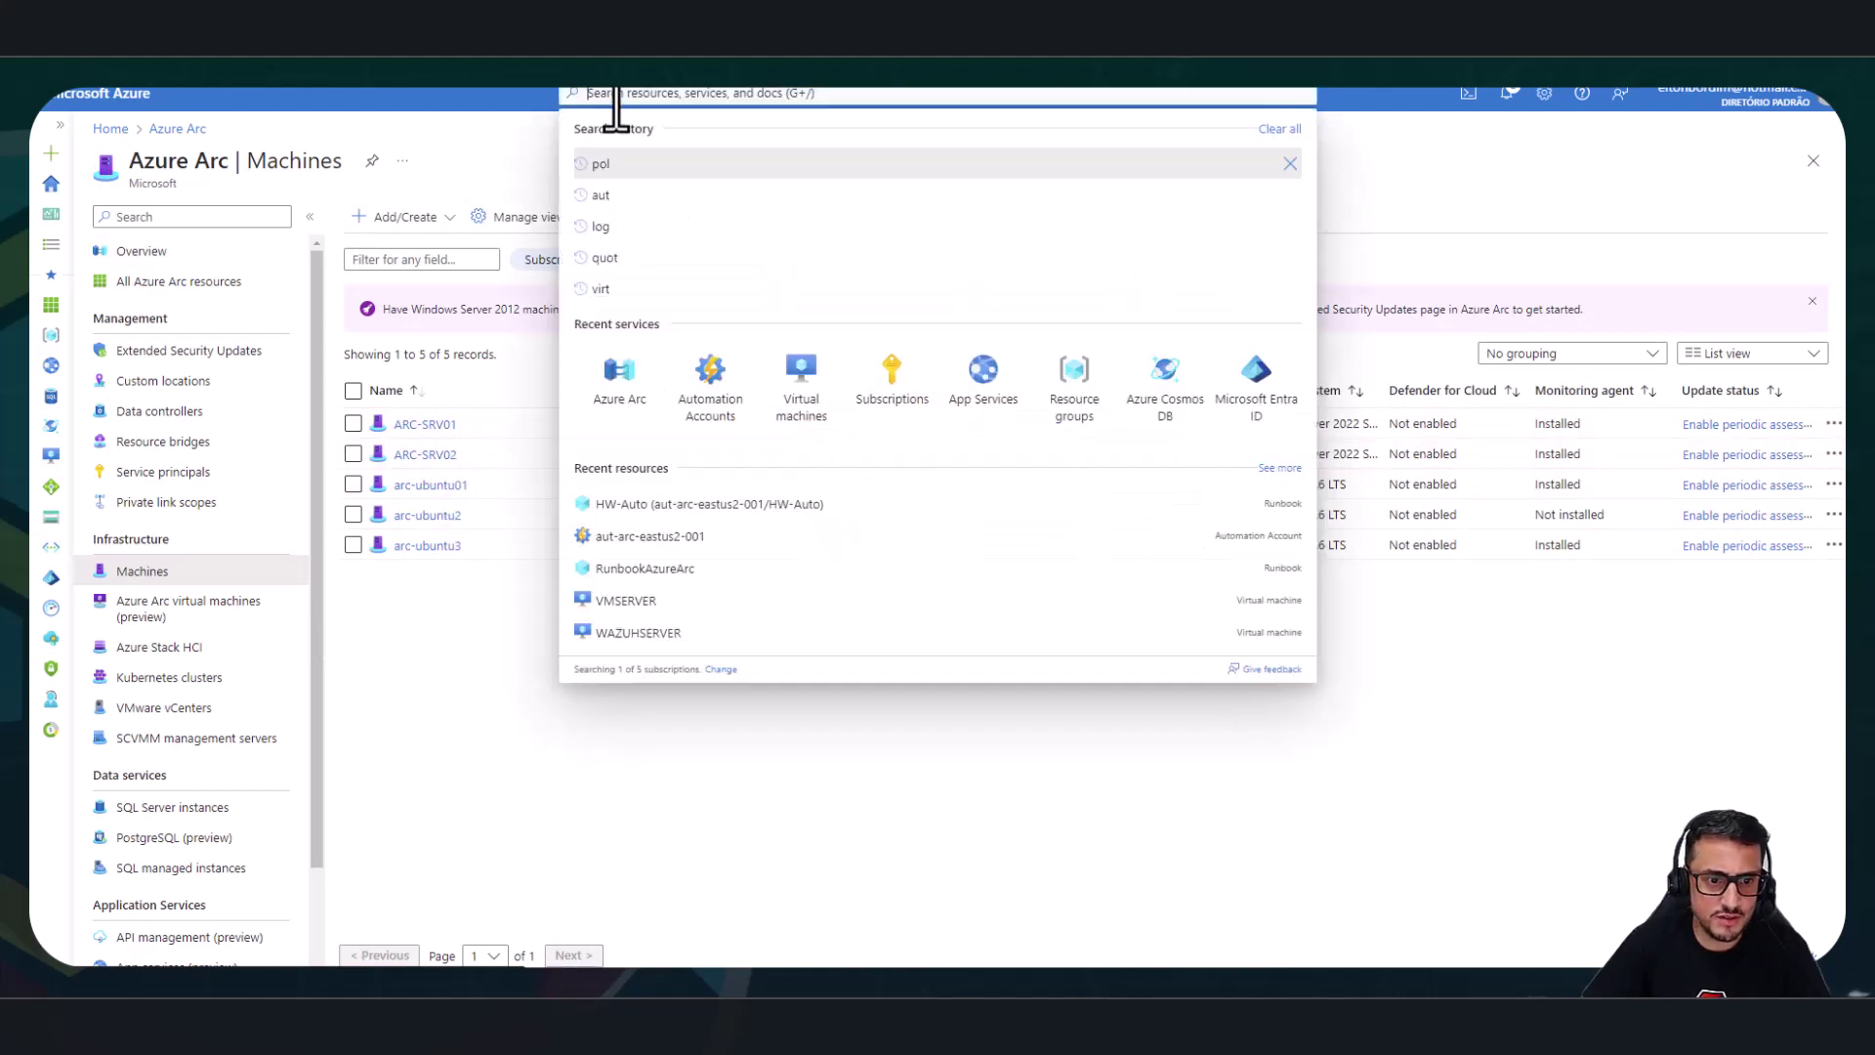
{"action": "left_click", "coordinate": [695, 384]}
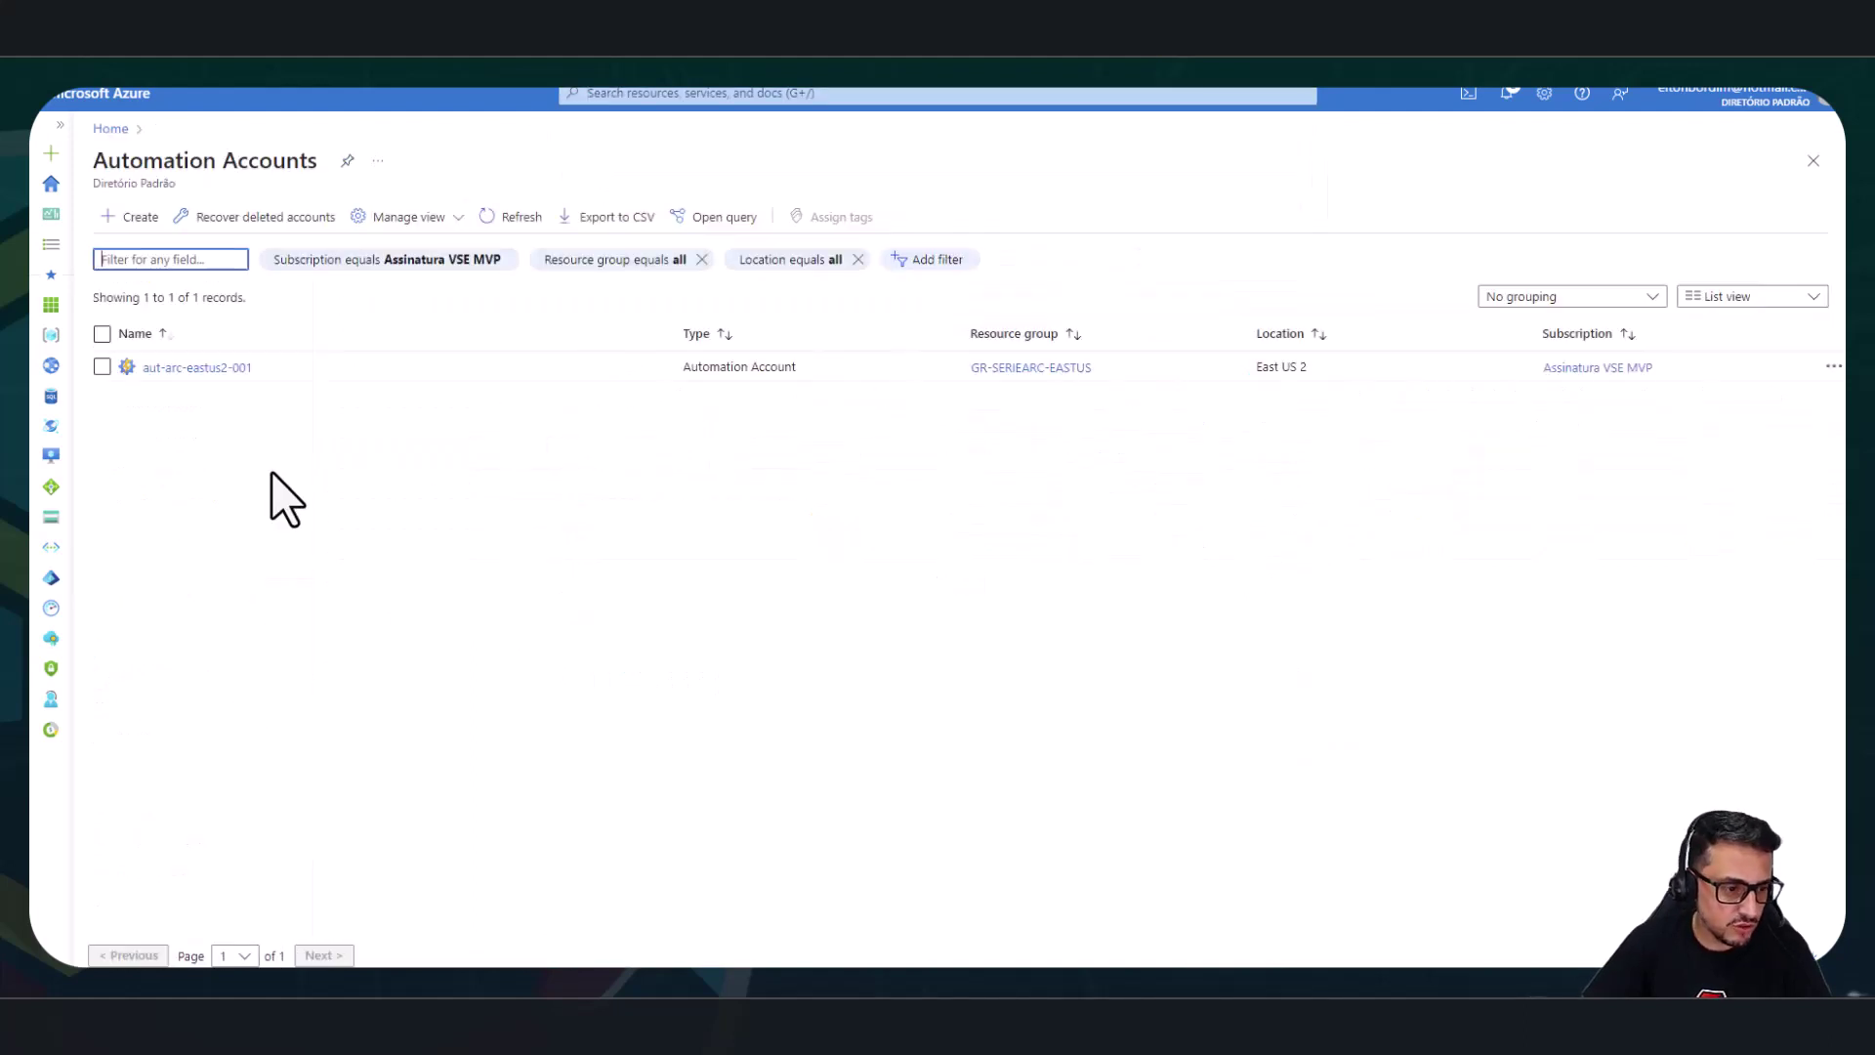
{"action": "left_click", "coordinate": [195, 368]}
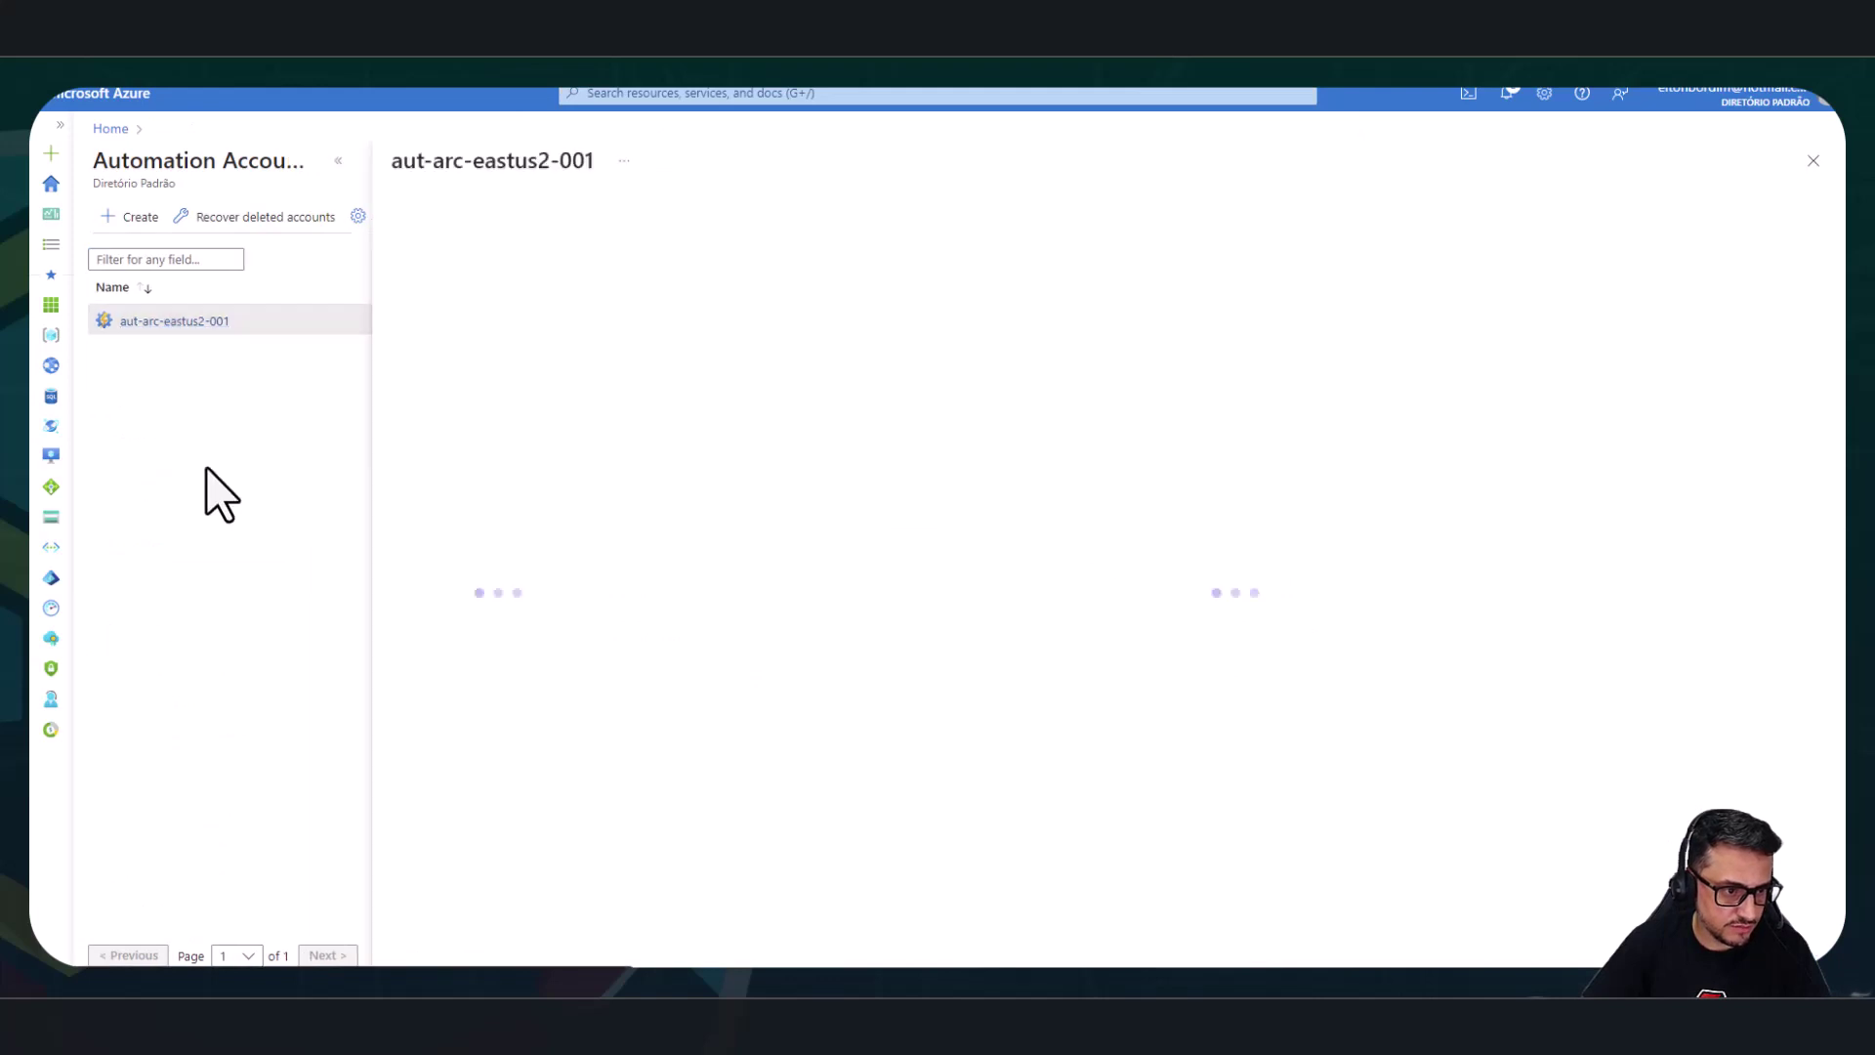
{"action": "left_click", "coordinate": [338, 162]}
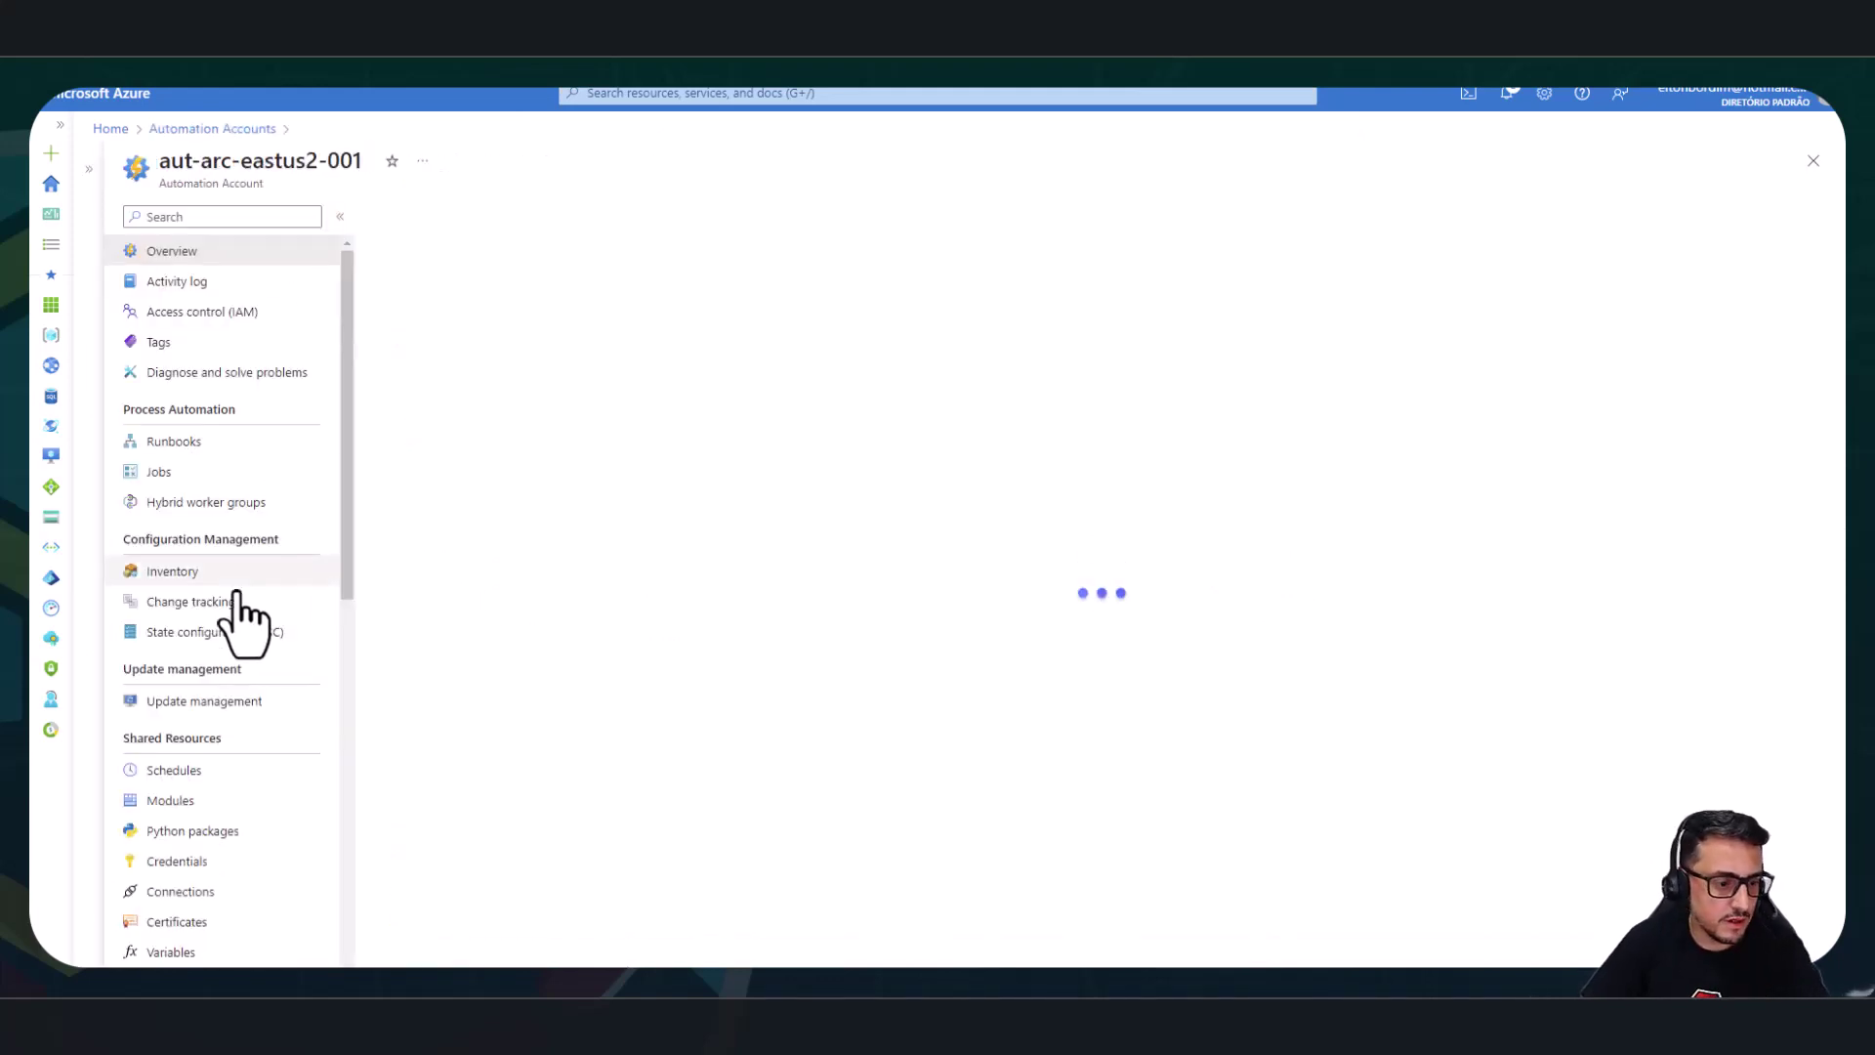
{"action": "left_click", "coordinate": [208, 502]}
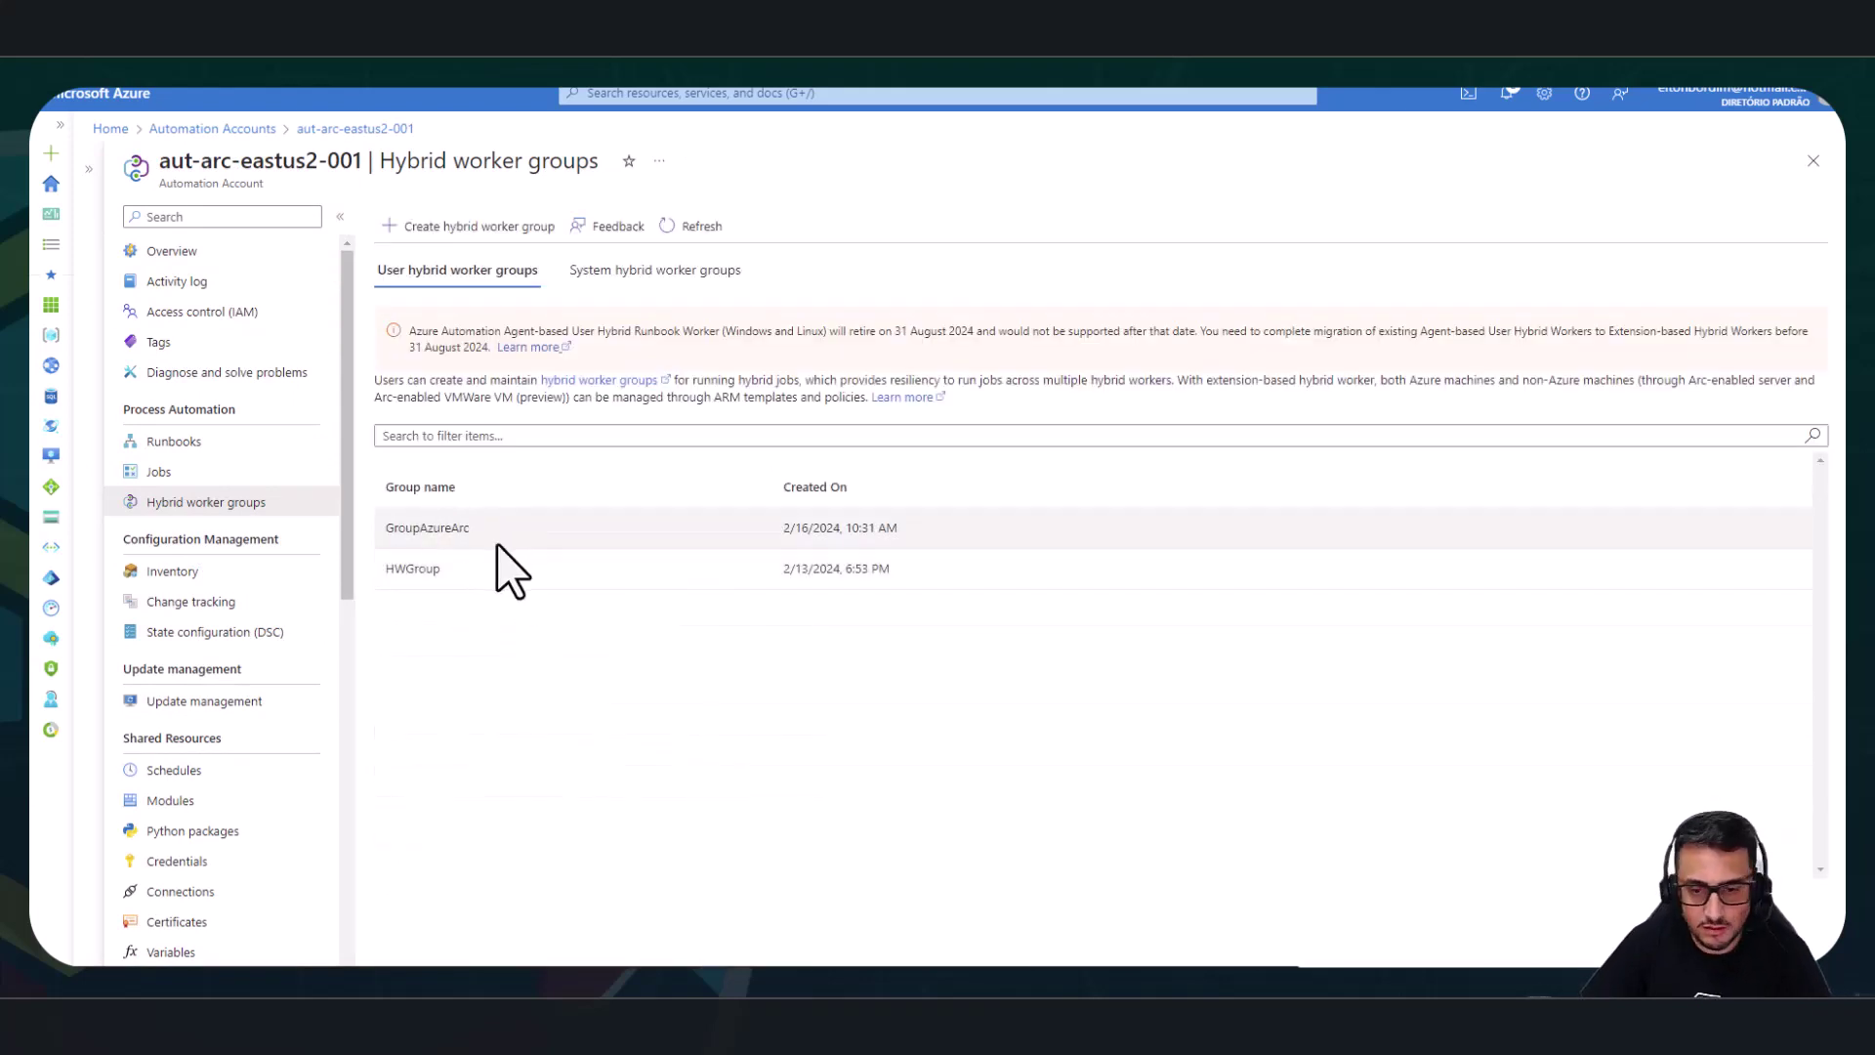
Check which hybrid workers belong to HWGroup and return to the Automation account's runbooks list.
{"action": "left_click", "coordinate": [414, 570]}
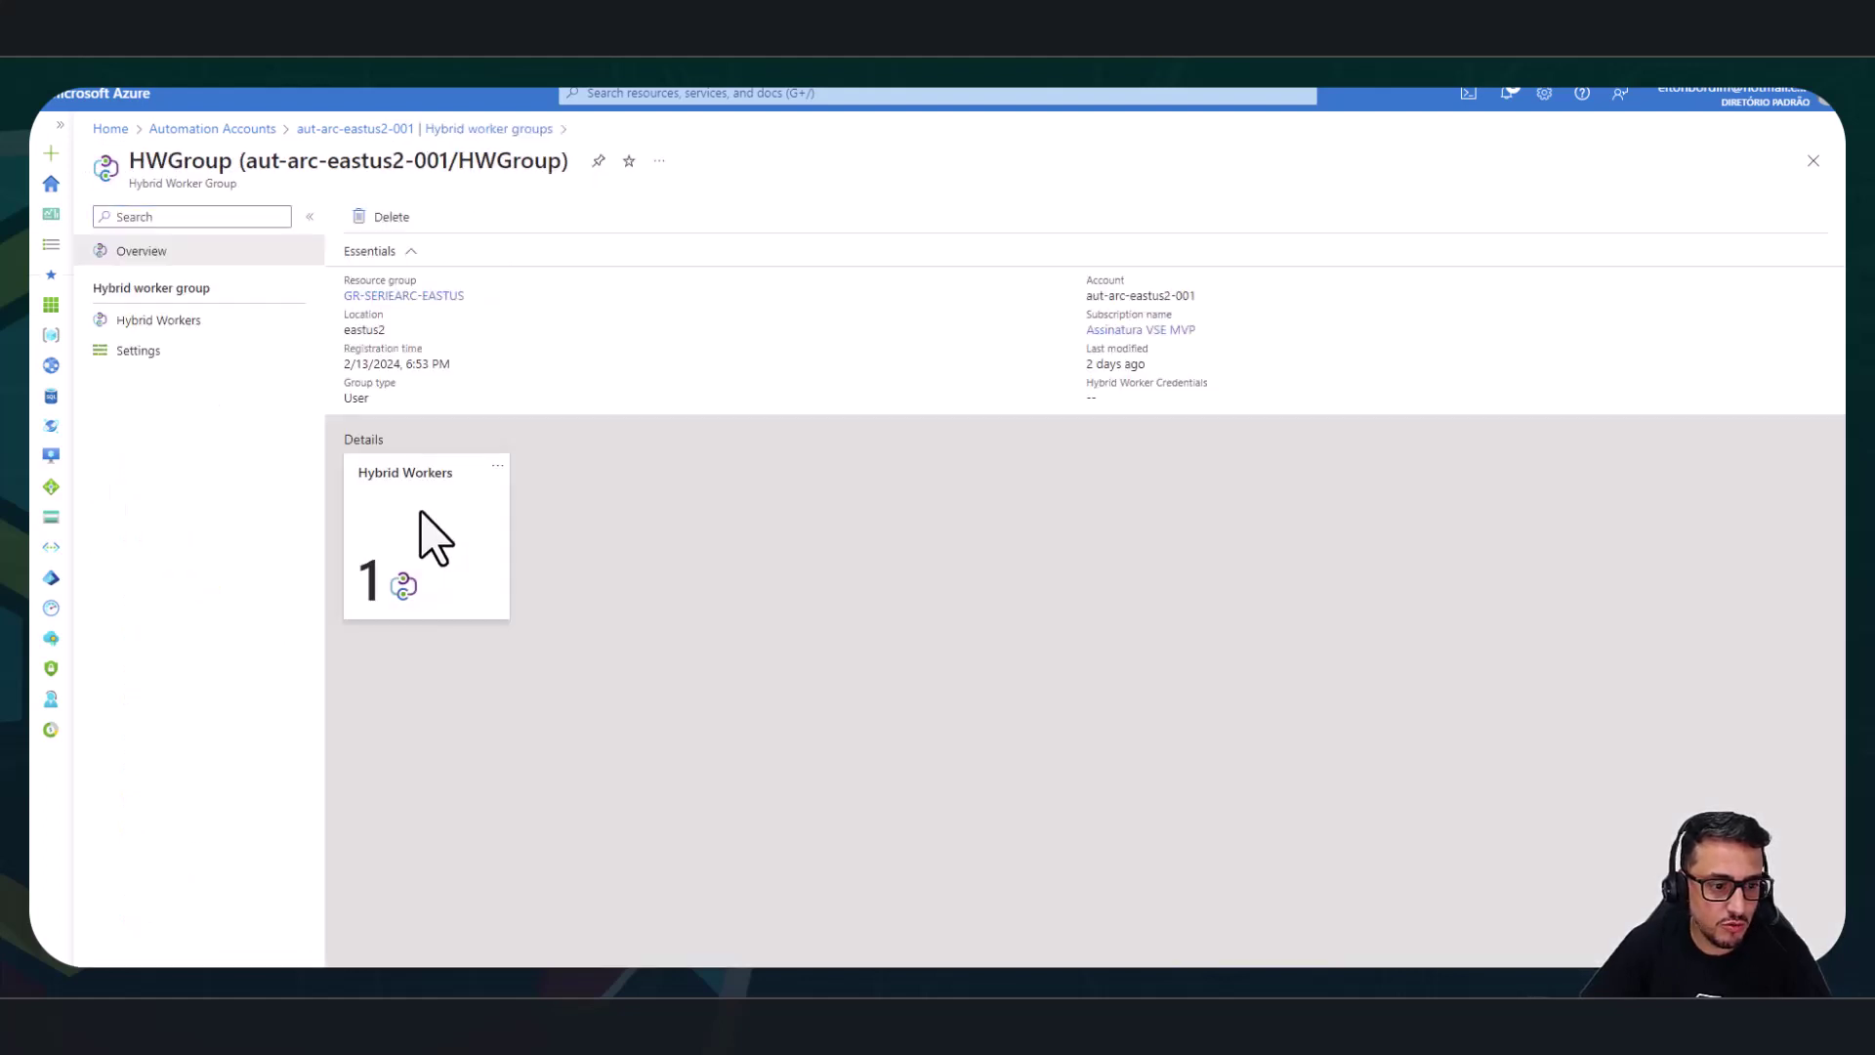
{"action": "left_click", "coordinate": [154, 323]}
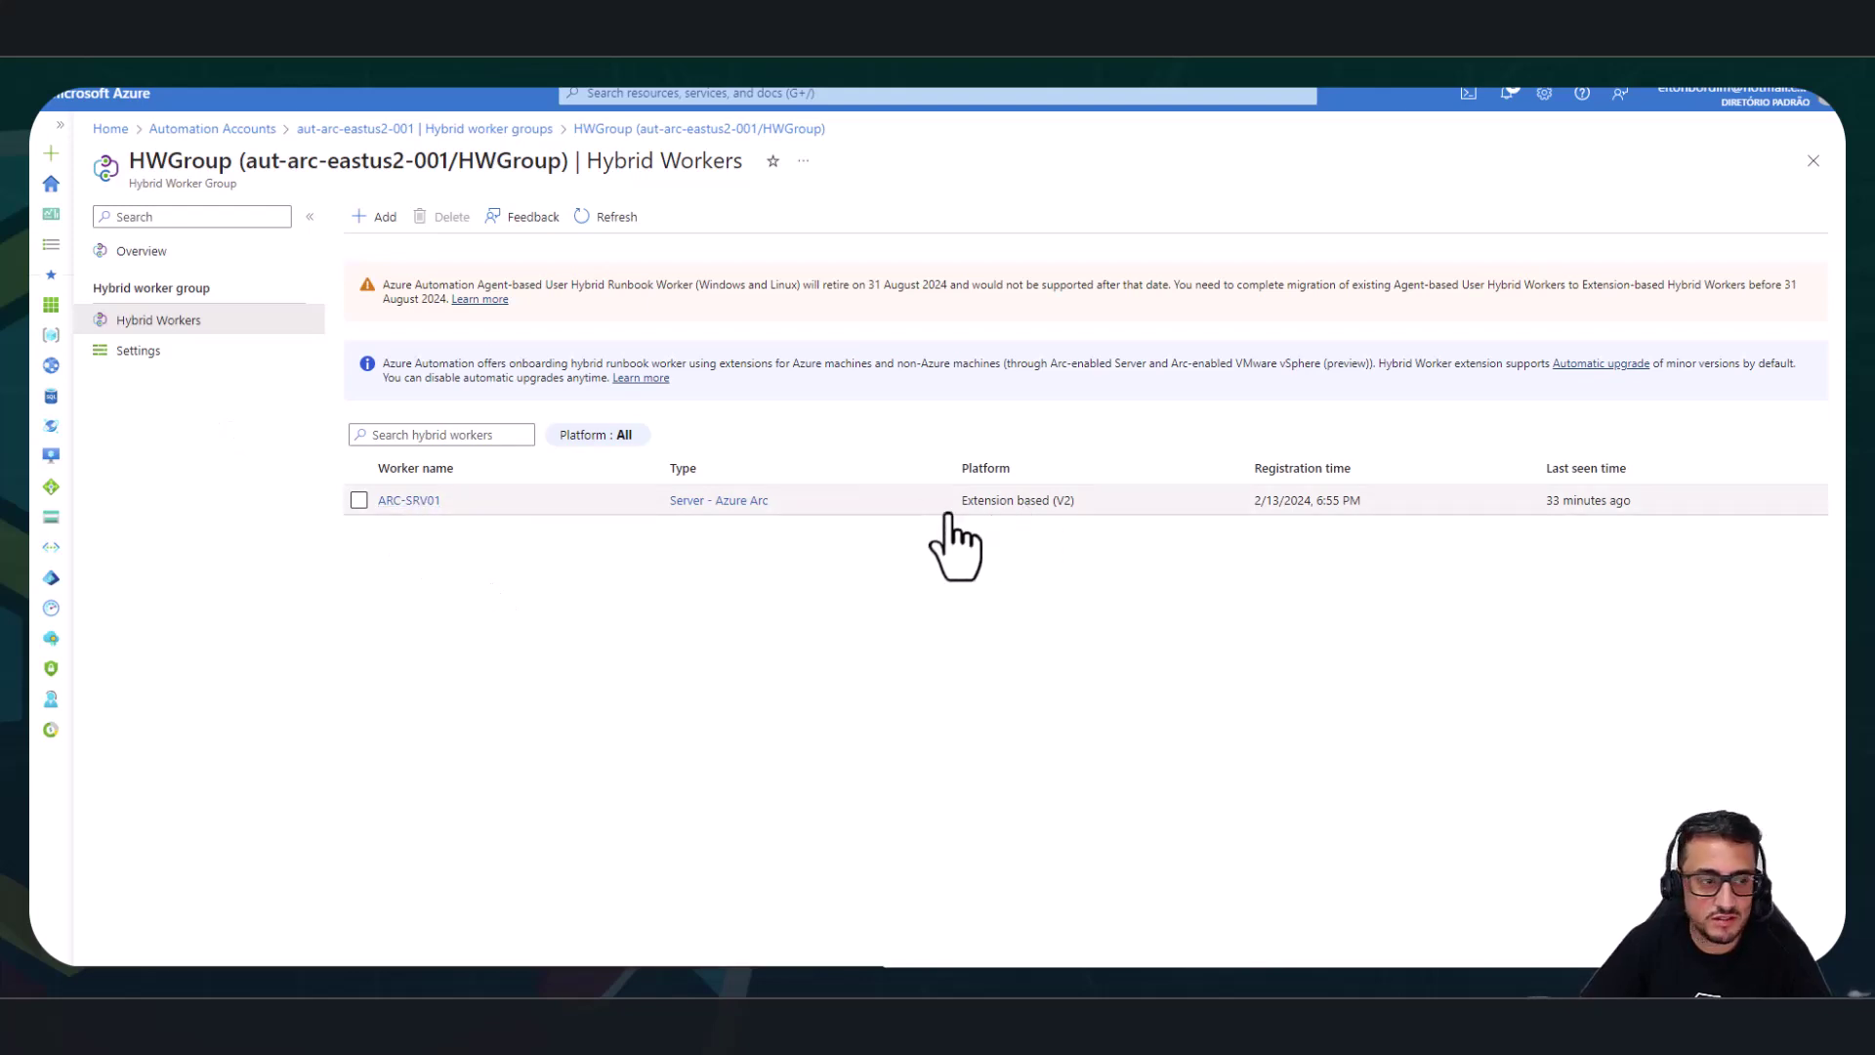
{"action": "left_click", "coordinate": [479, 129]}
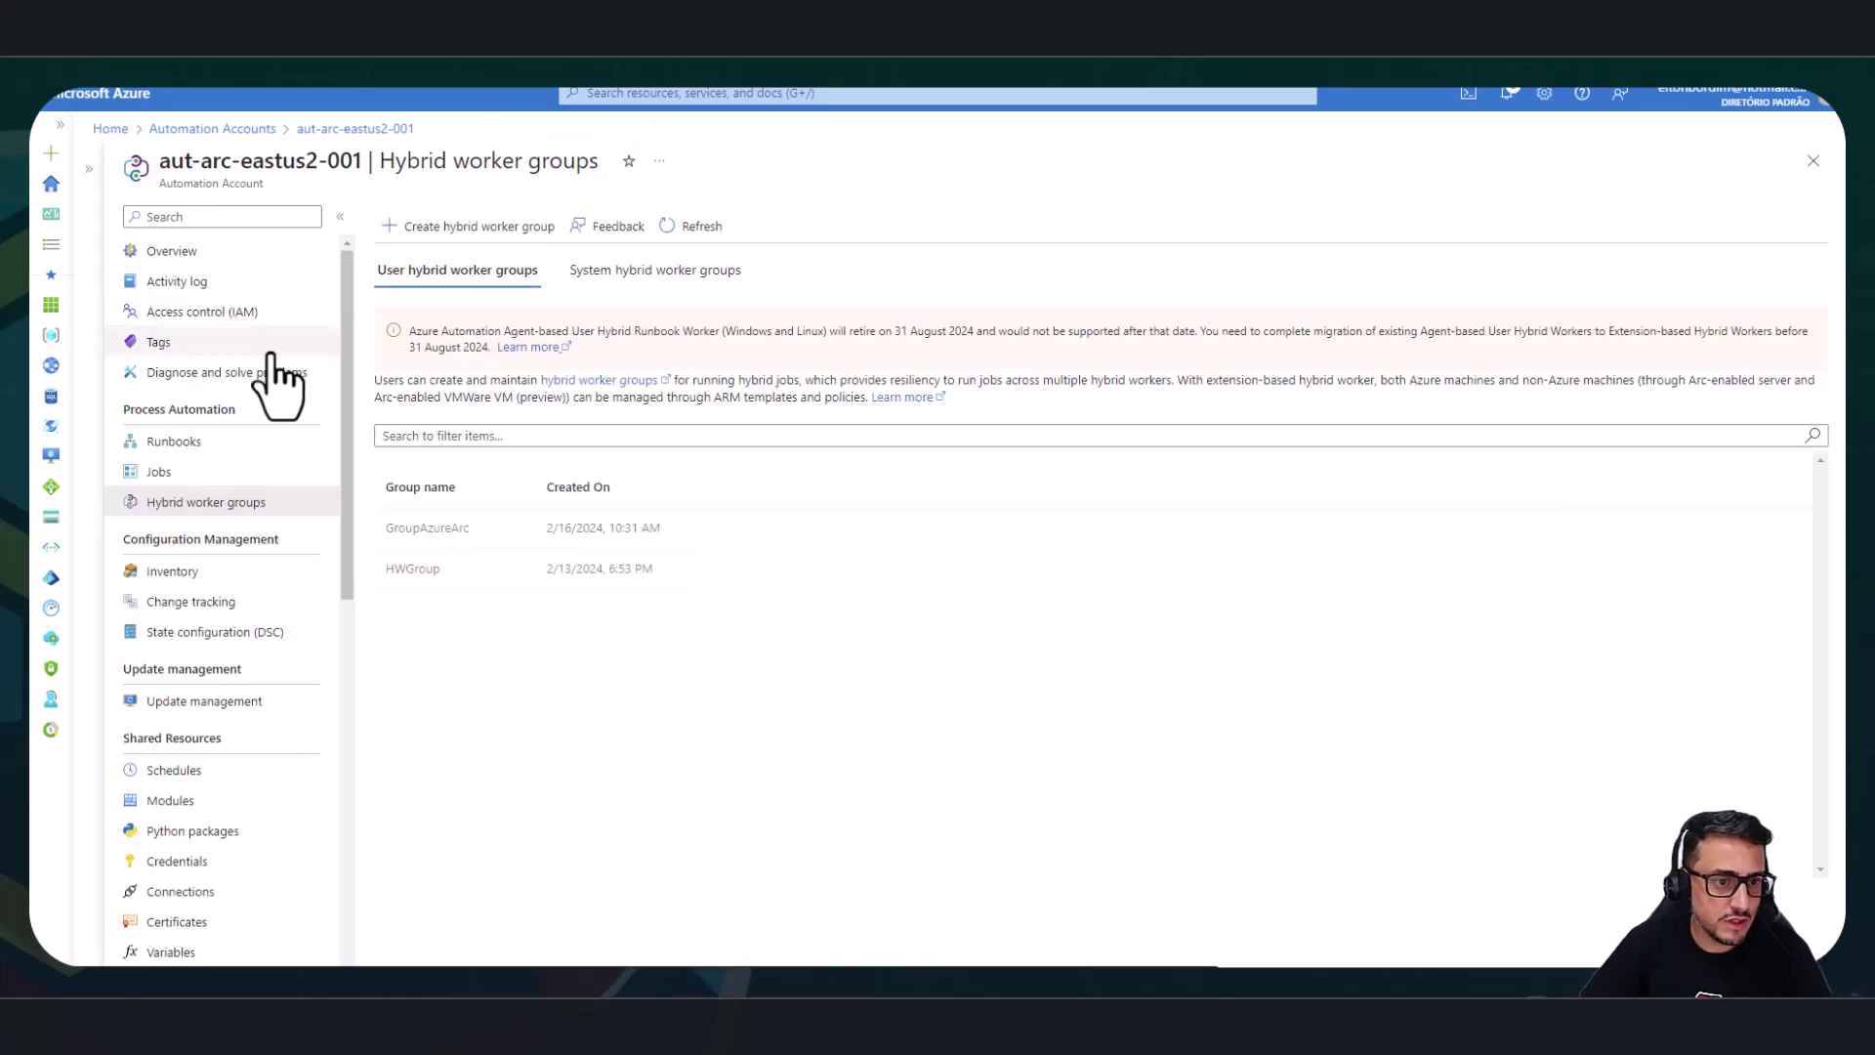
{"action": "left_click", "coordinate": [183, 444]}
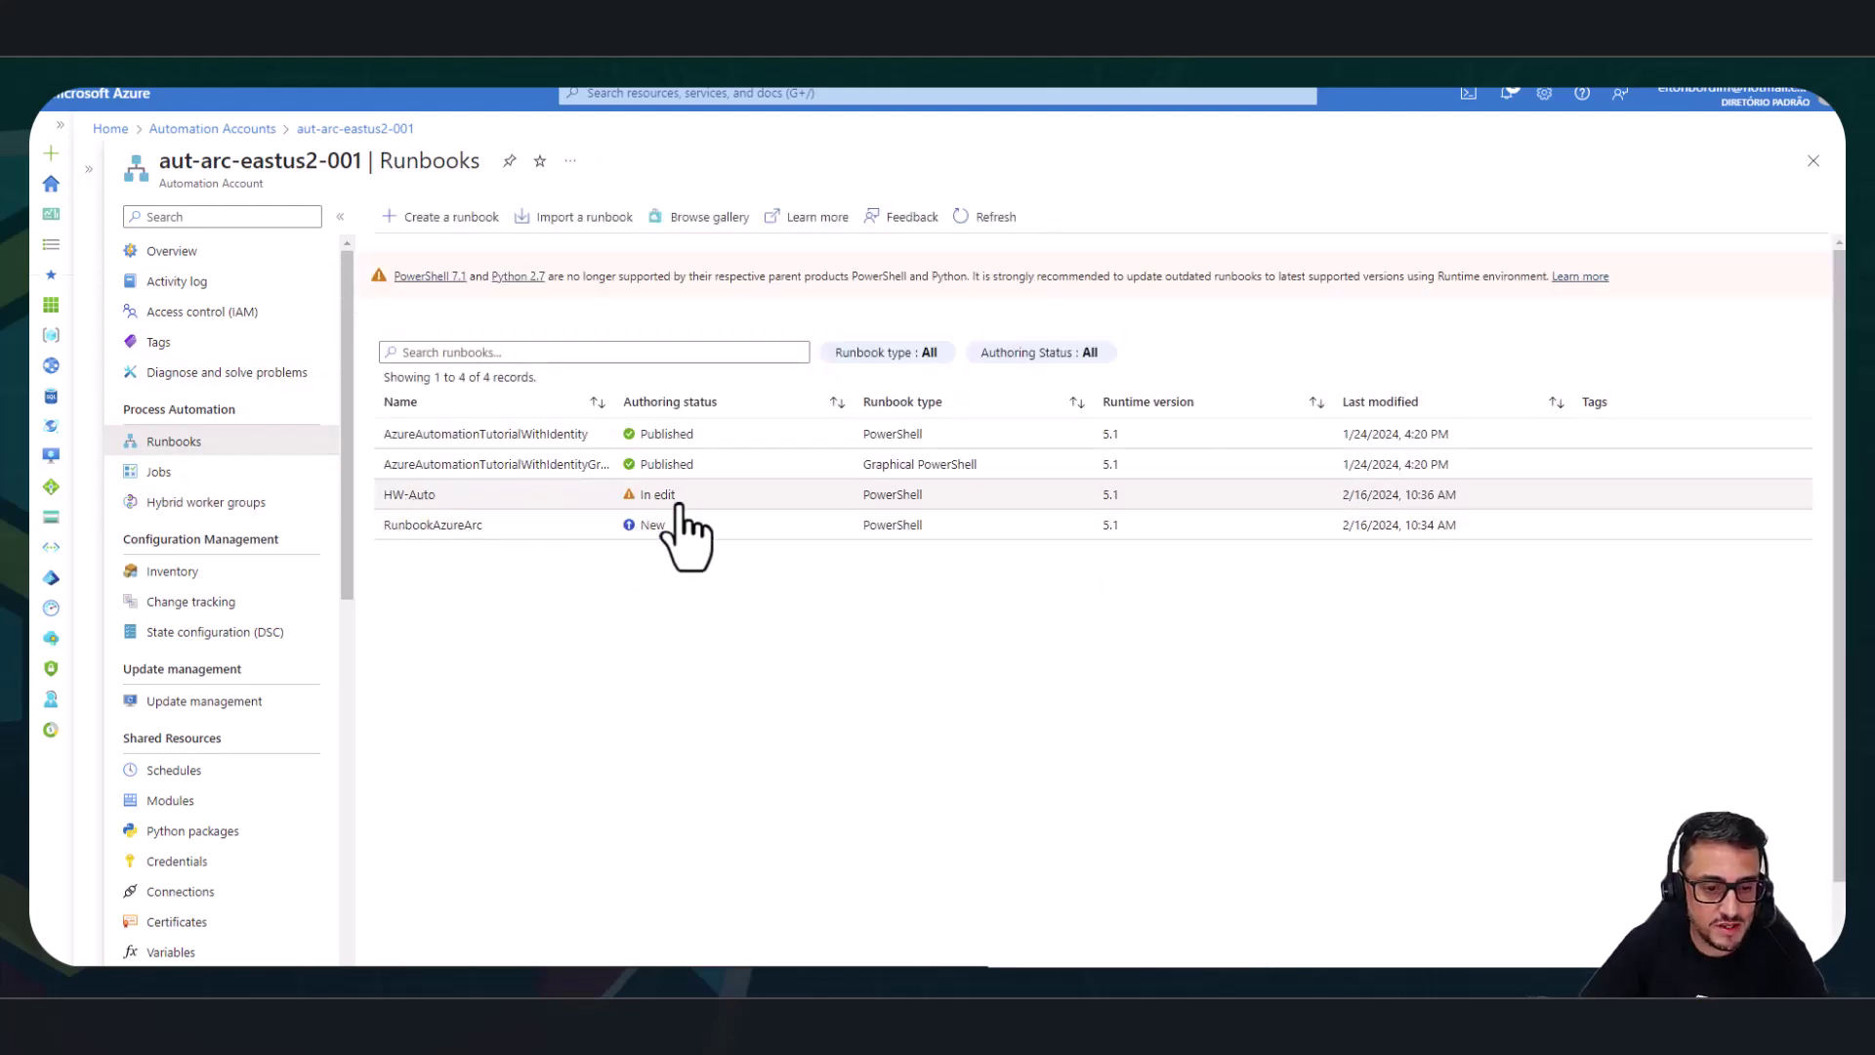
Open the HW-Auto runbook for editing in the portal and bring up its test settings.
{"action": "left_click", "coordinate": [448, 495]}
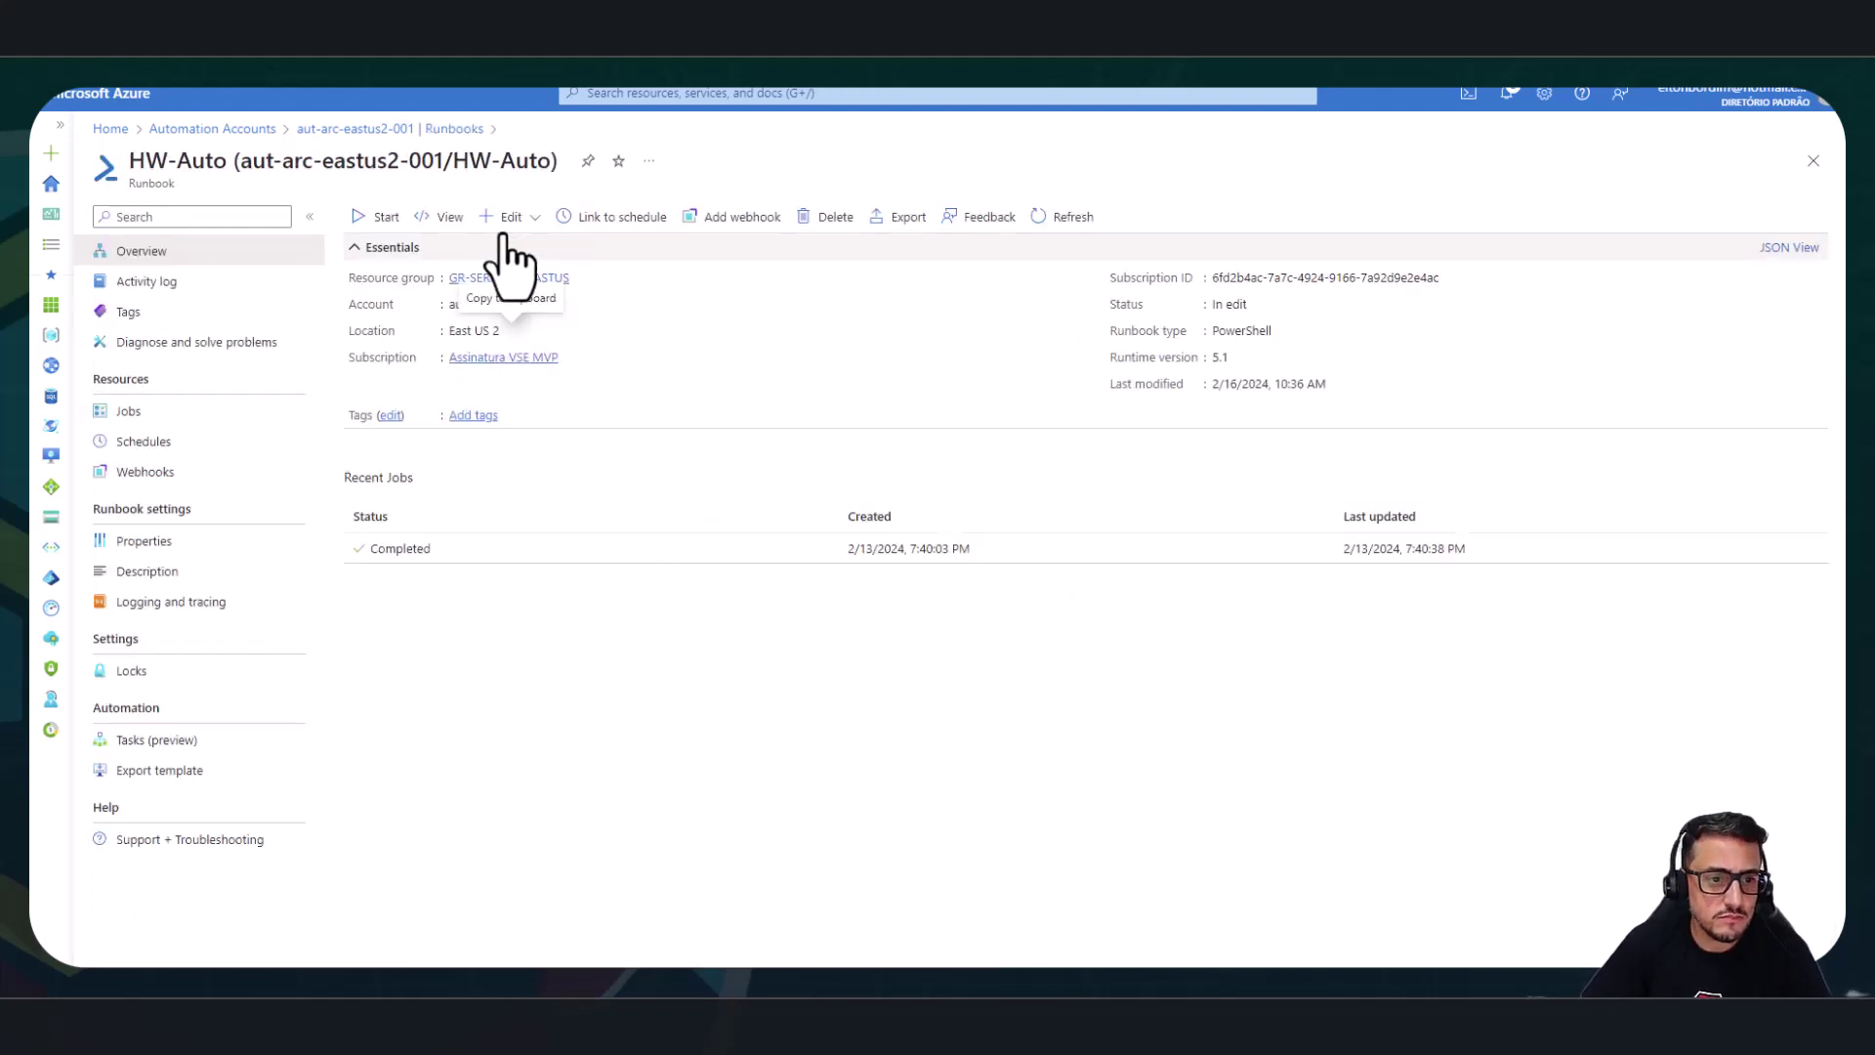
{"action": "left_click", "coordinate": [508, 216]}
{"action": "left_click", "coordinate": [511, 279]}
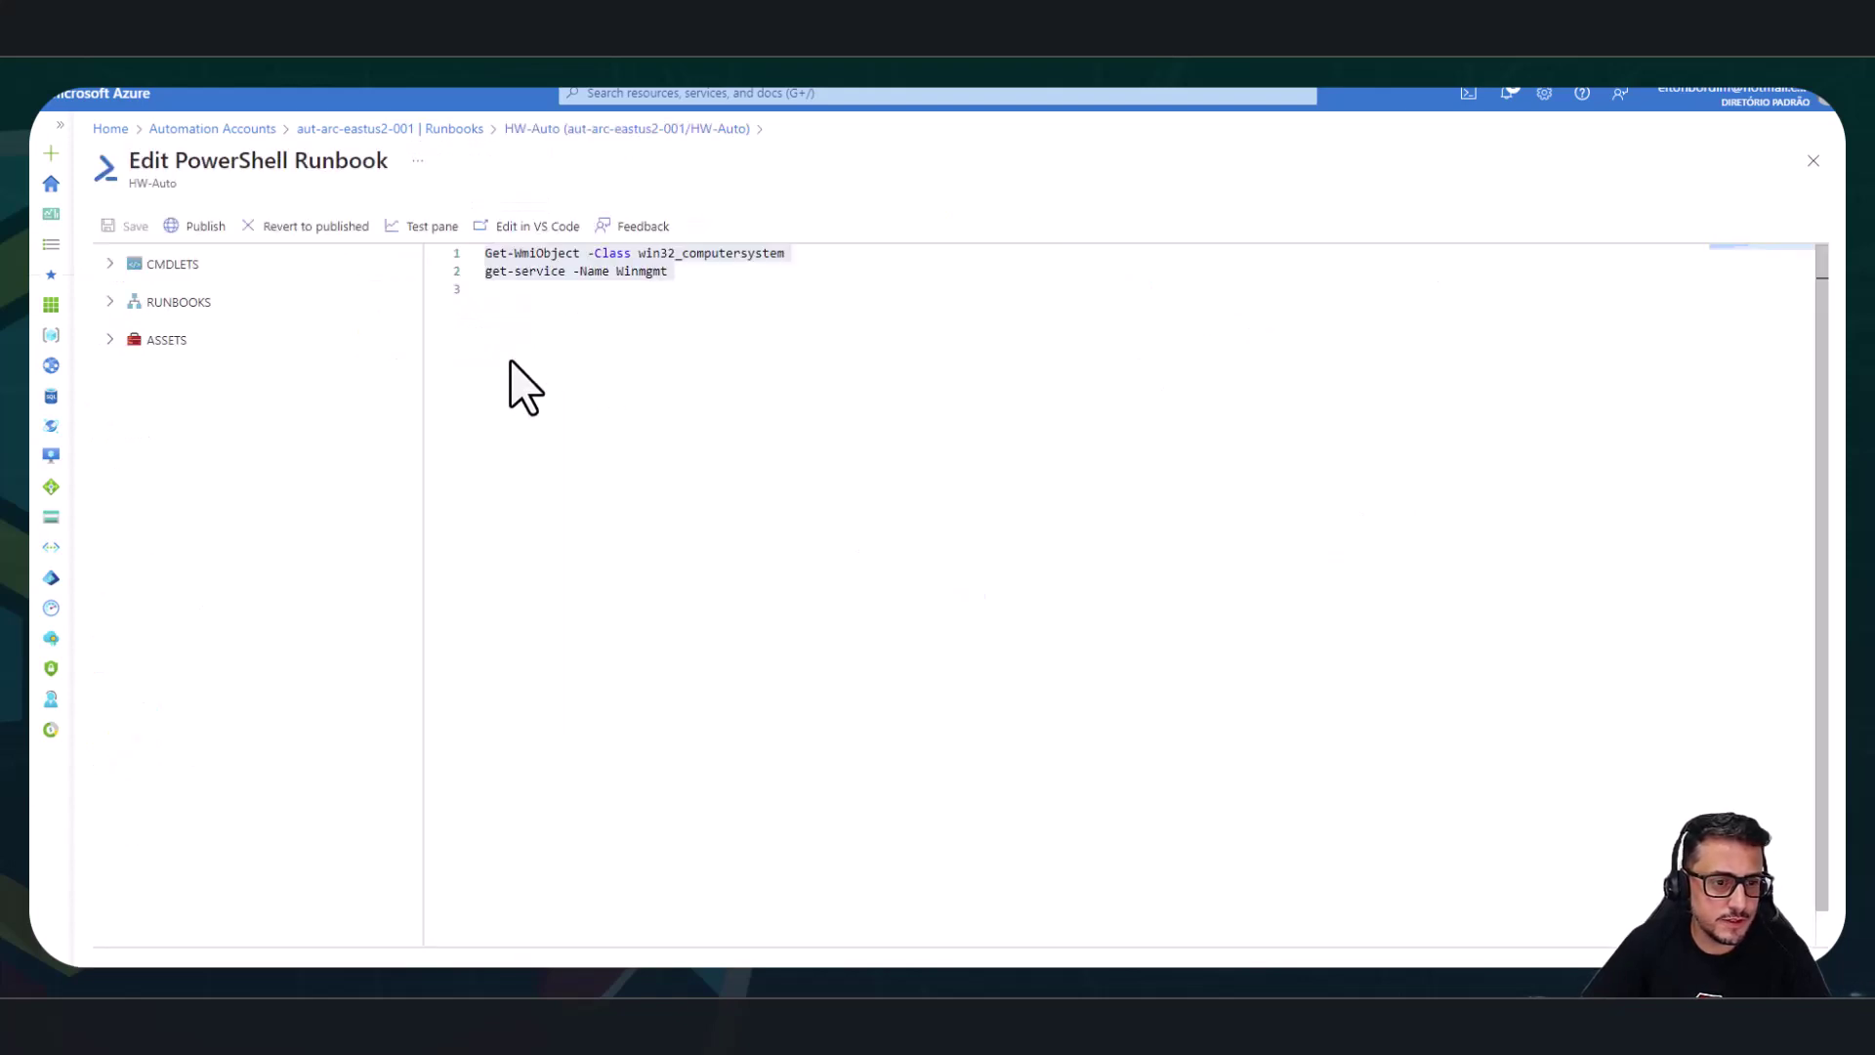
{"action": "left_click", "coordinate": [430, 225]}
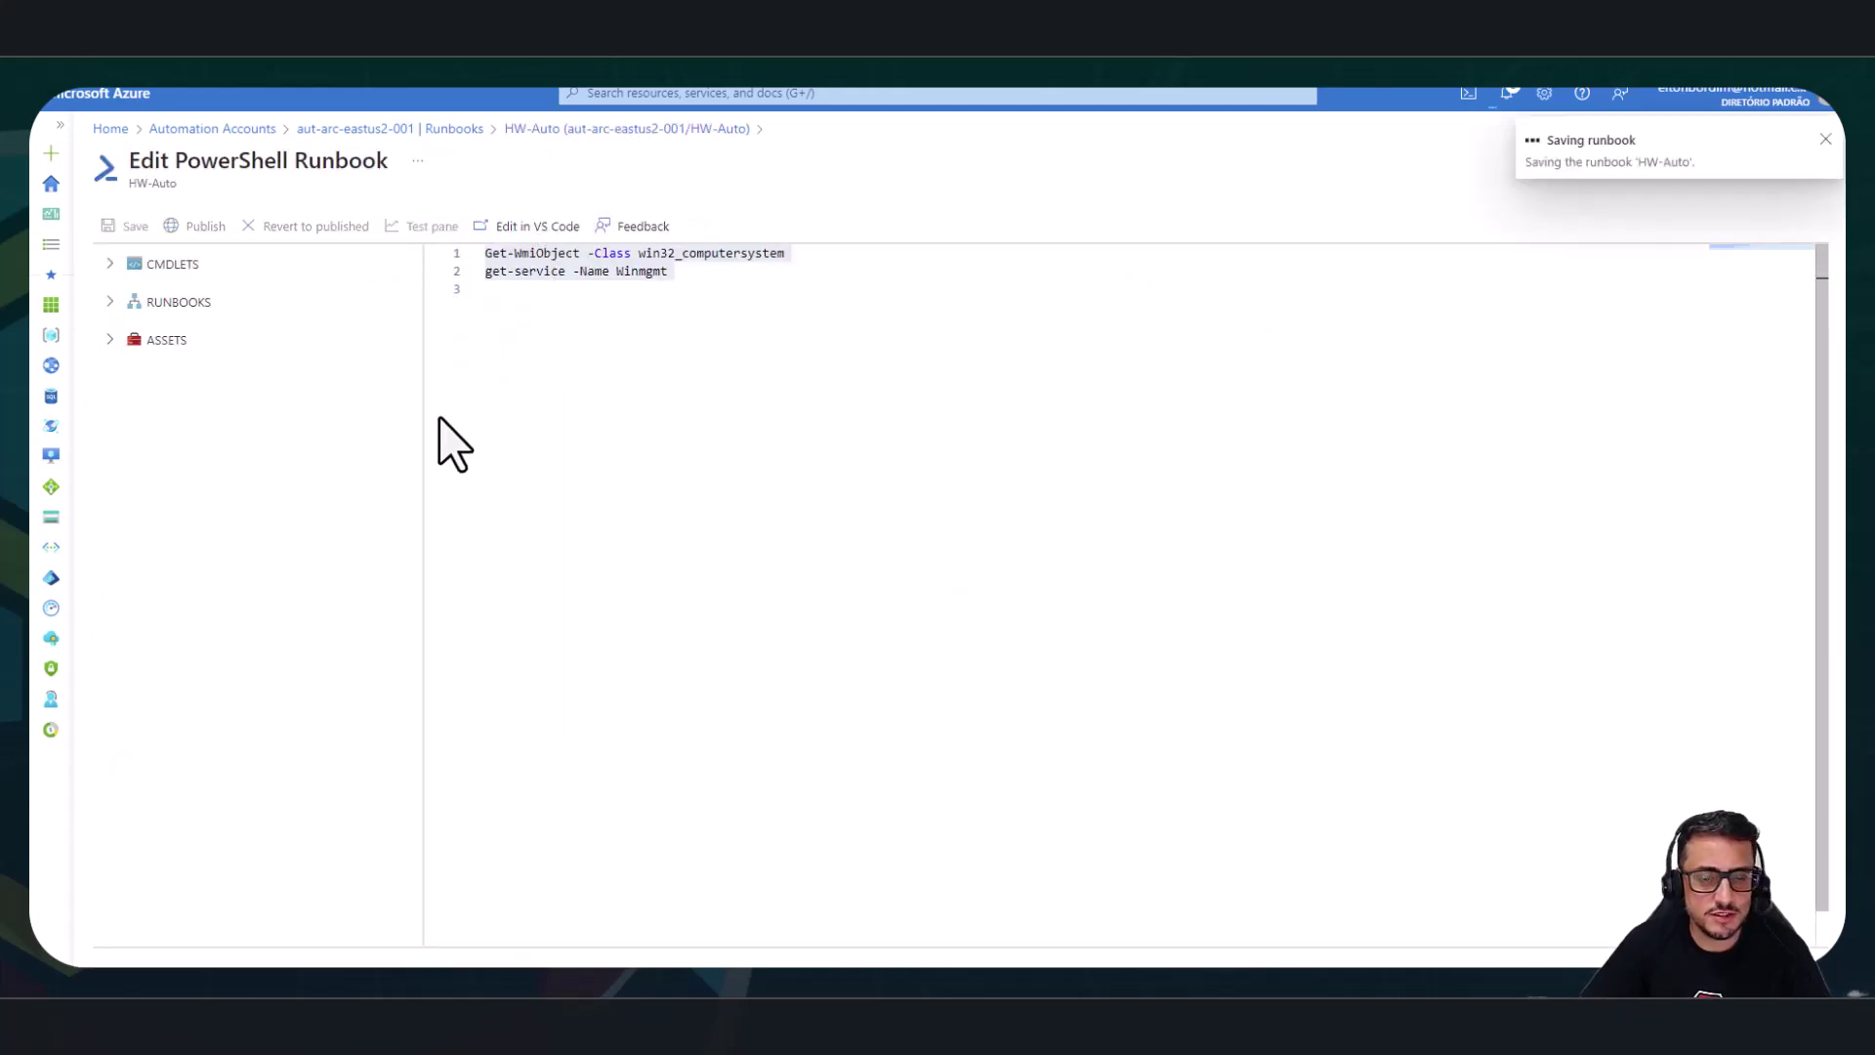
Set the HW-Auto test to run on Hybrid Worker with the HWGroup group and start it.
{"action": "left_click", "coordinate": [220, 348]}
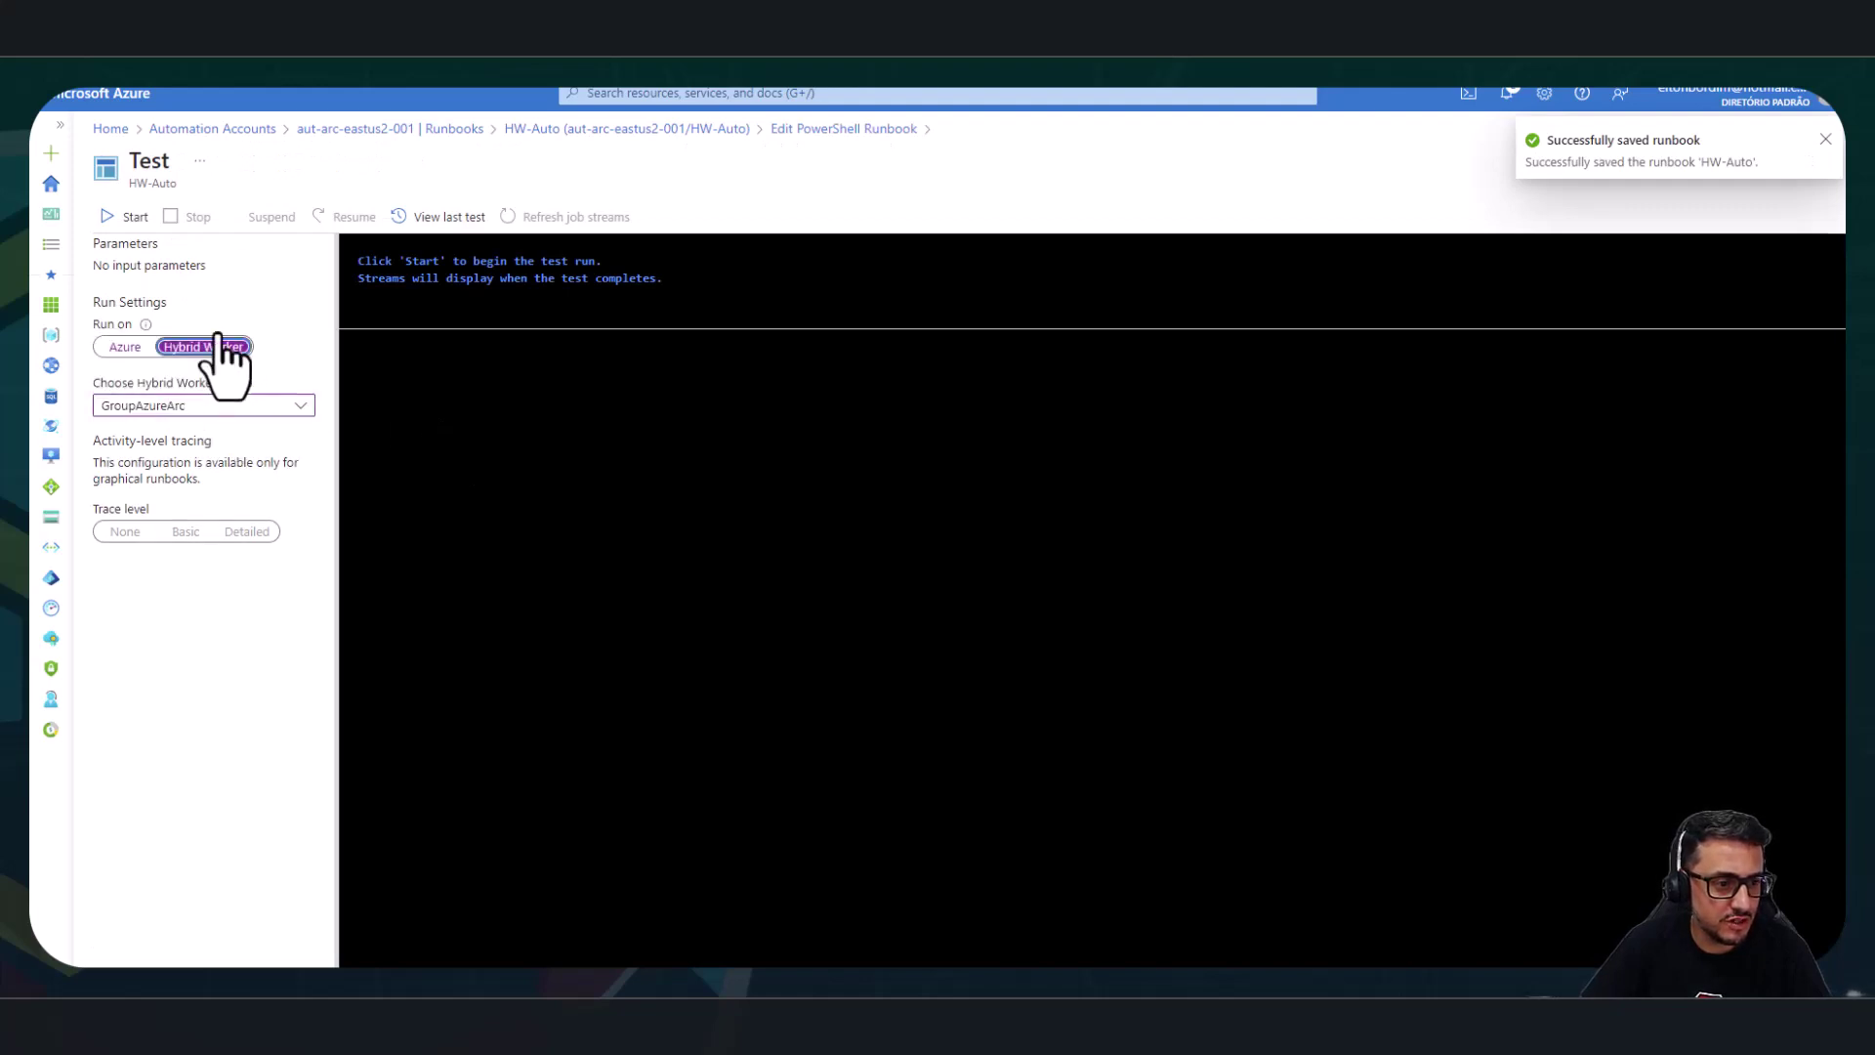
{"action": "left_click", "coordinate": [225, 405]}
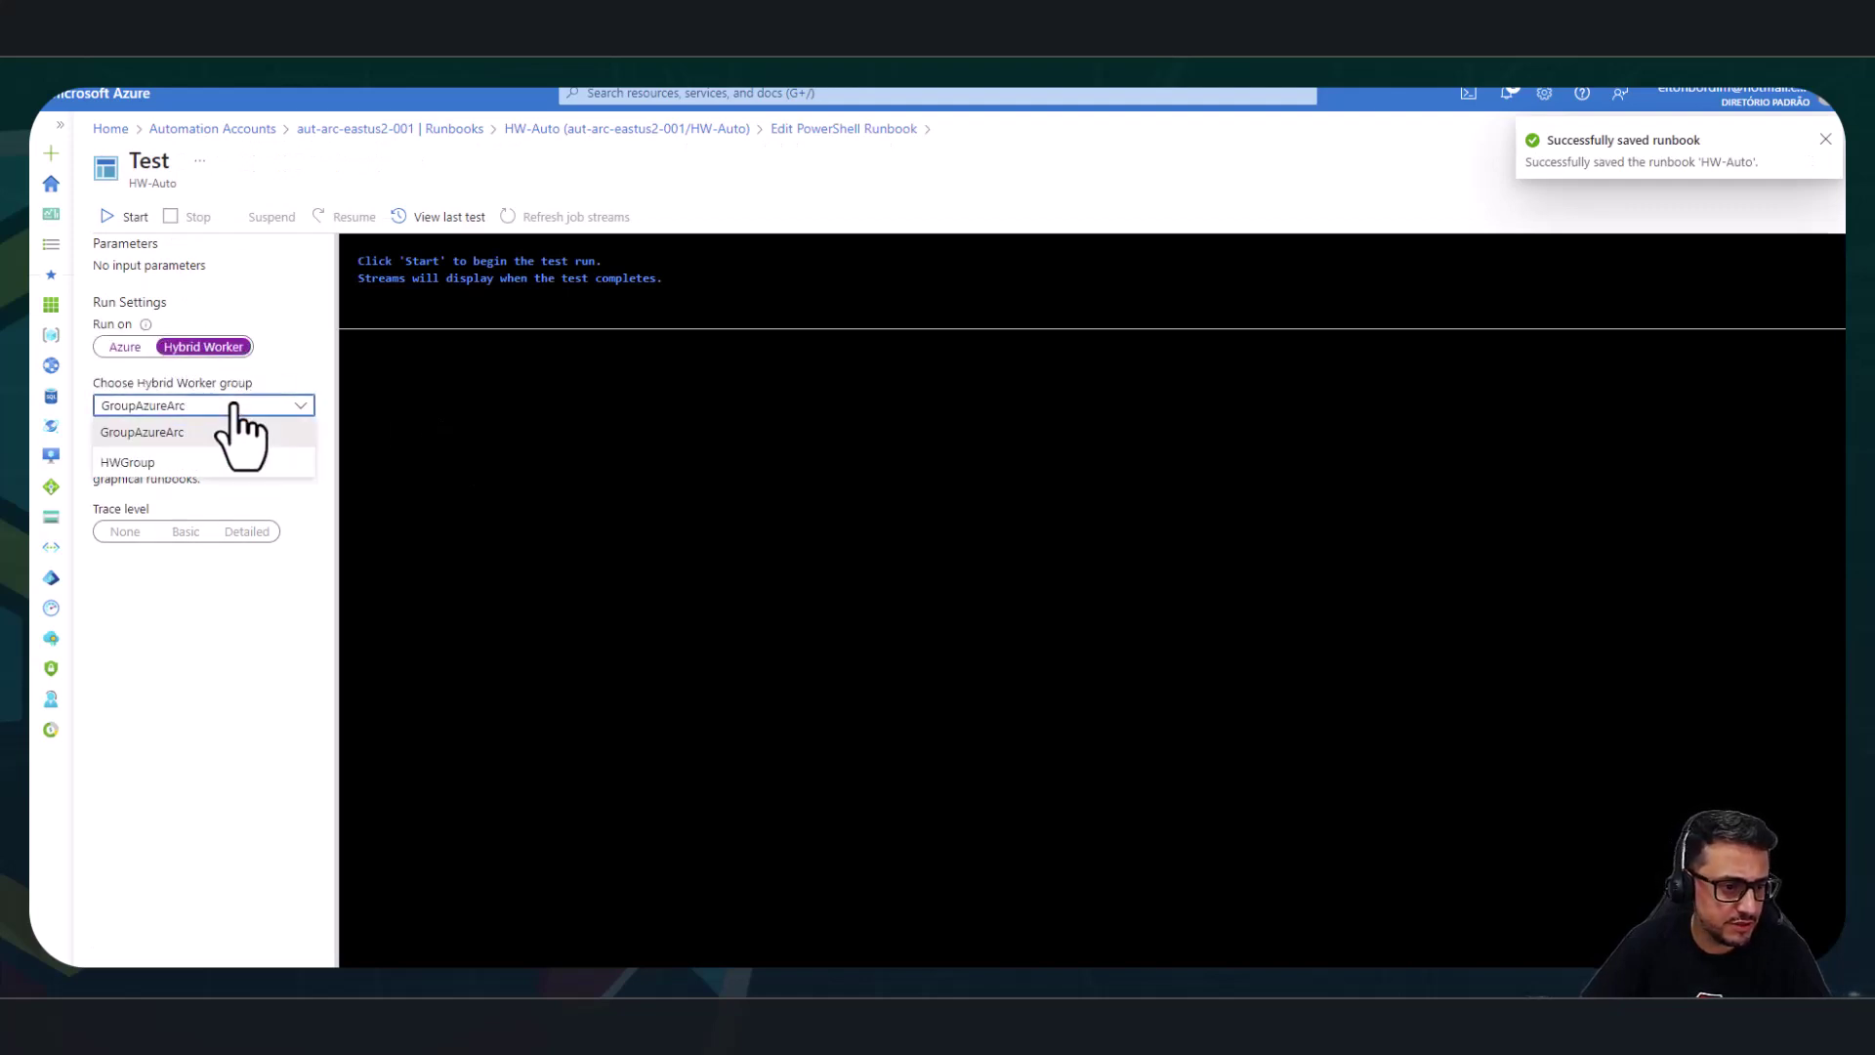
{"action": "left_click", "coordinate": [168, 462]}
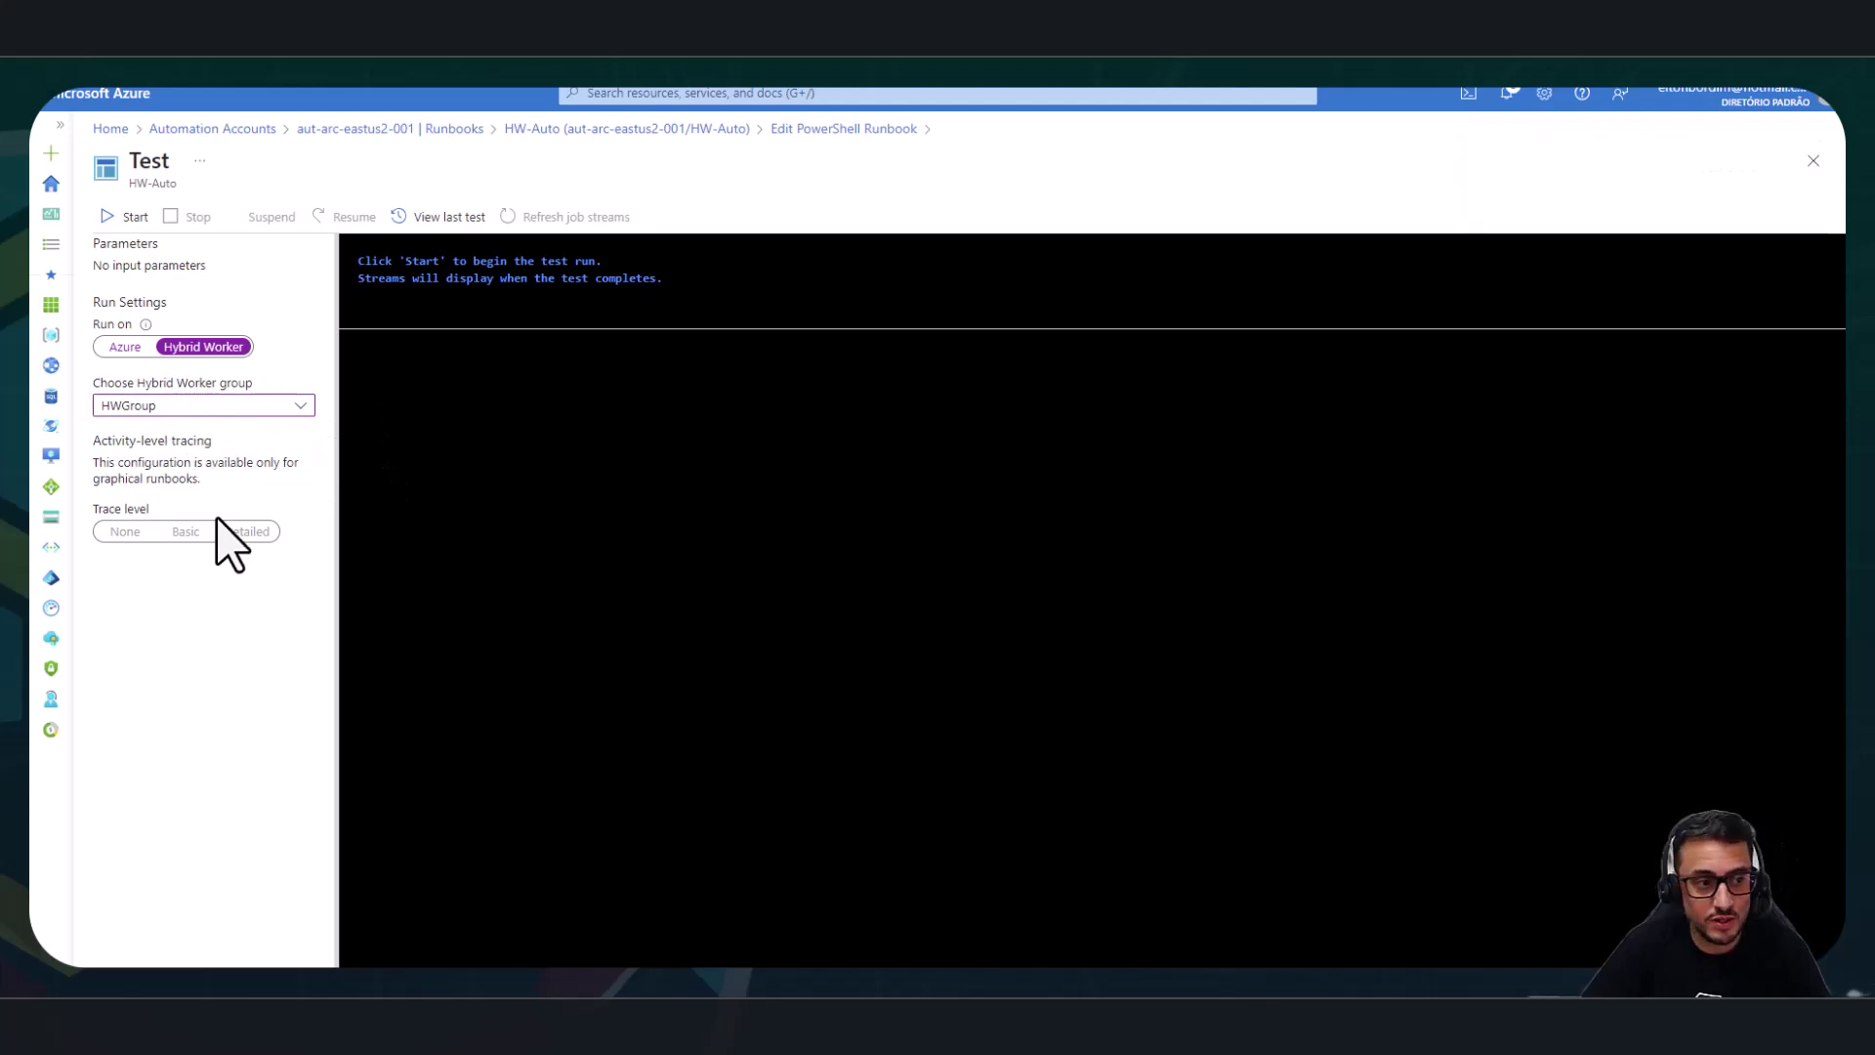
{"action": "left_click", "coordinate": [116, 217]}
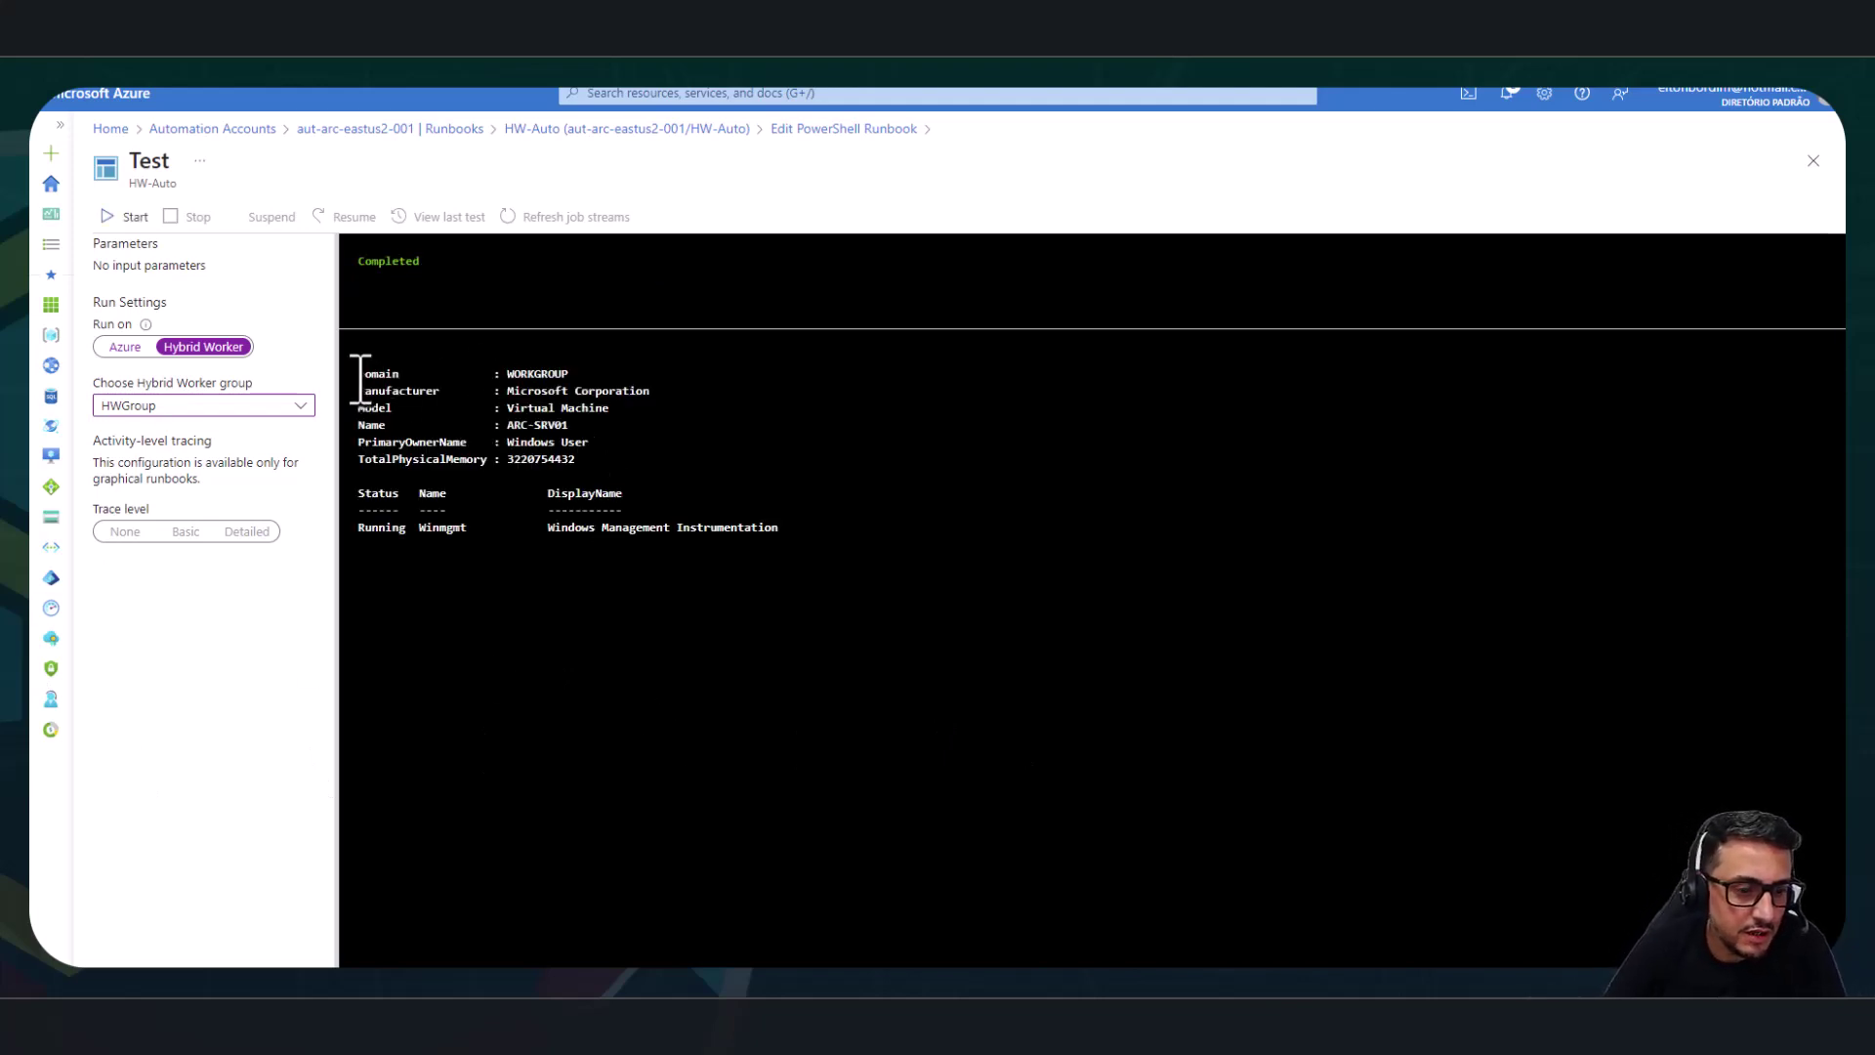
Check the computer details in the test output and compare the machine name with the virtual machines in Hyper-V Manager.
{"action": "left_click_drag", "start_coordinate": [361, 379], "coordinate": [586, 369]}
{"action": "left_click", "coordinate": [547, 396]}
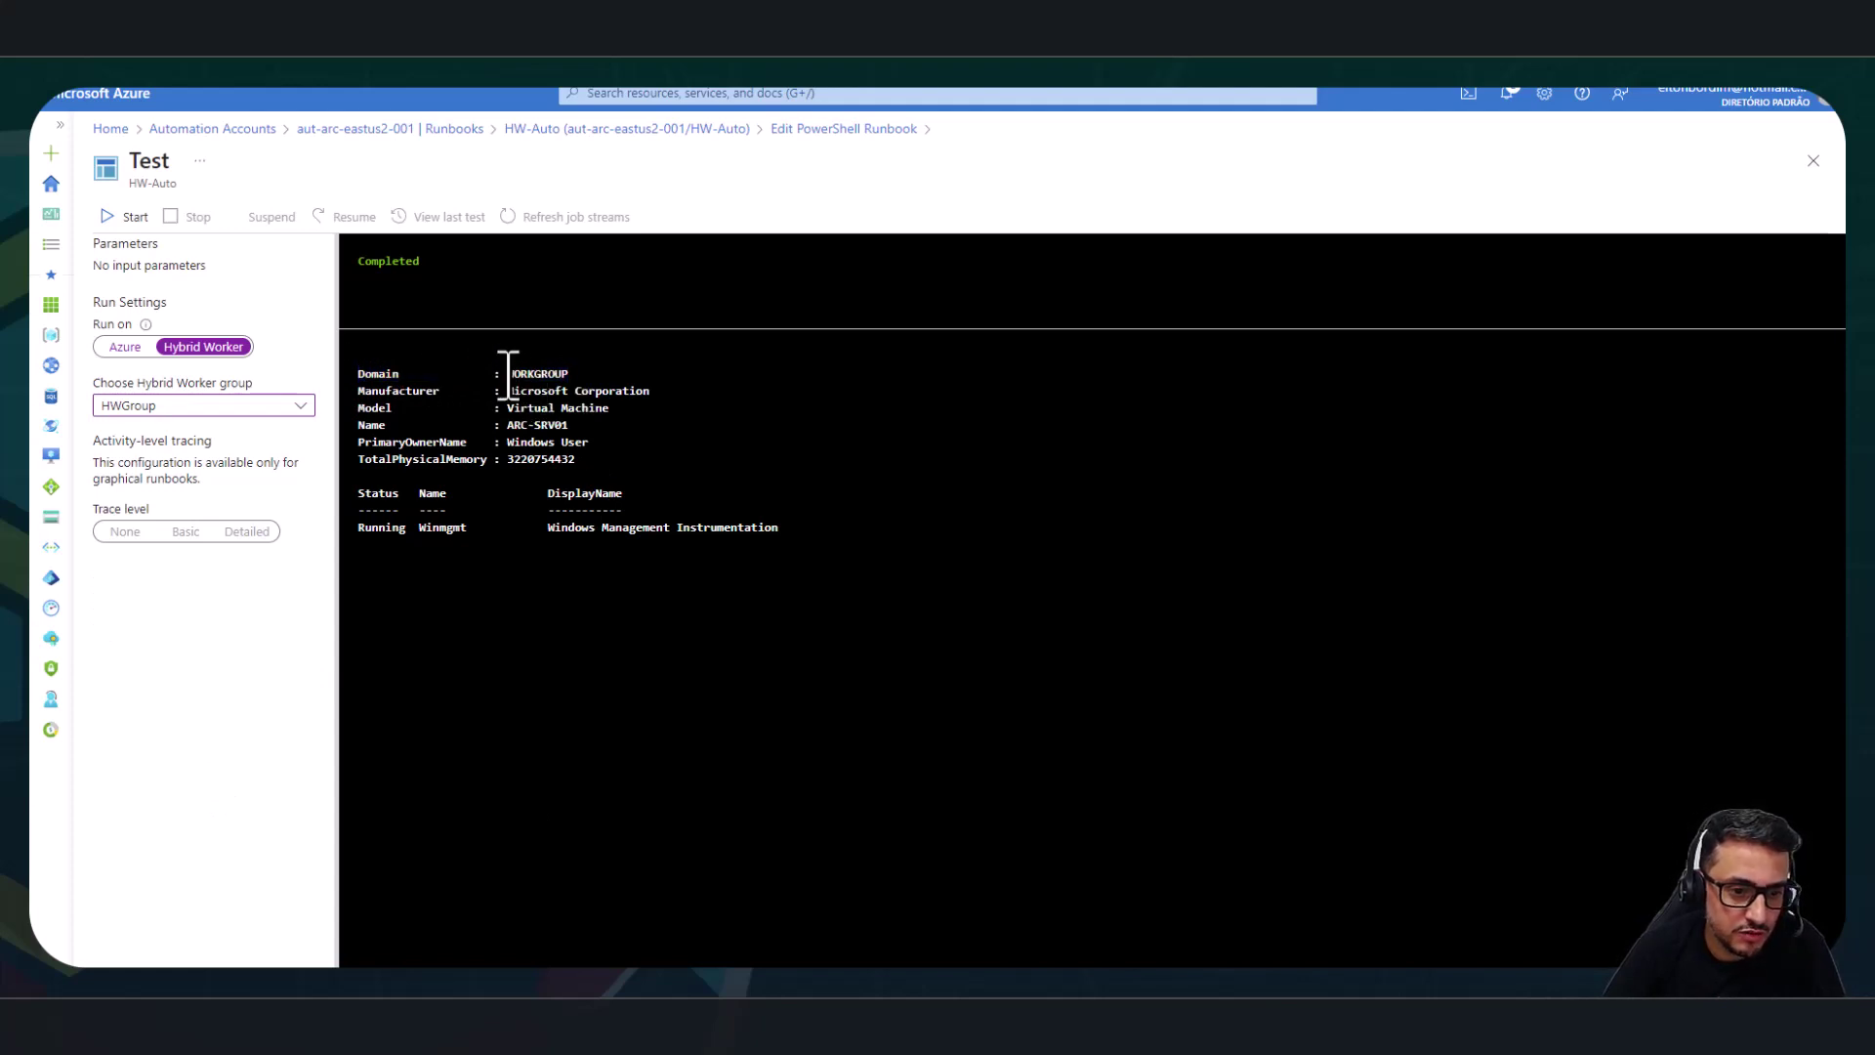
{"action": "left_click", "coordinate": [598, 395]}
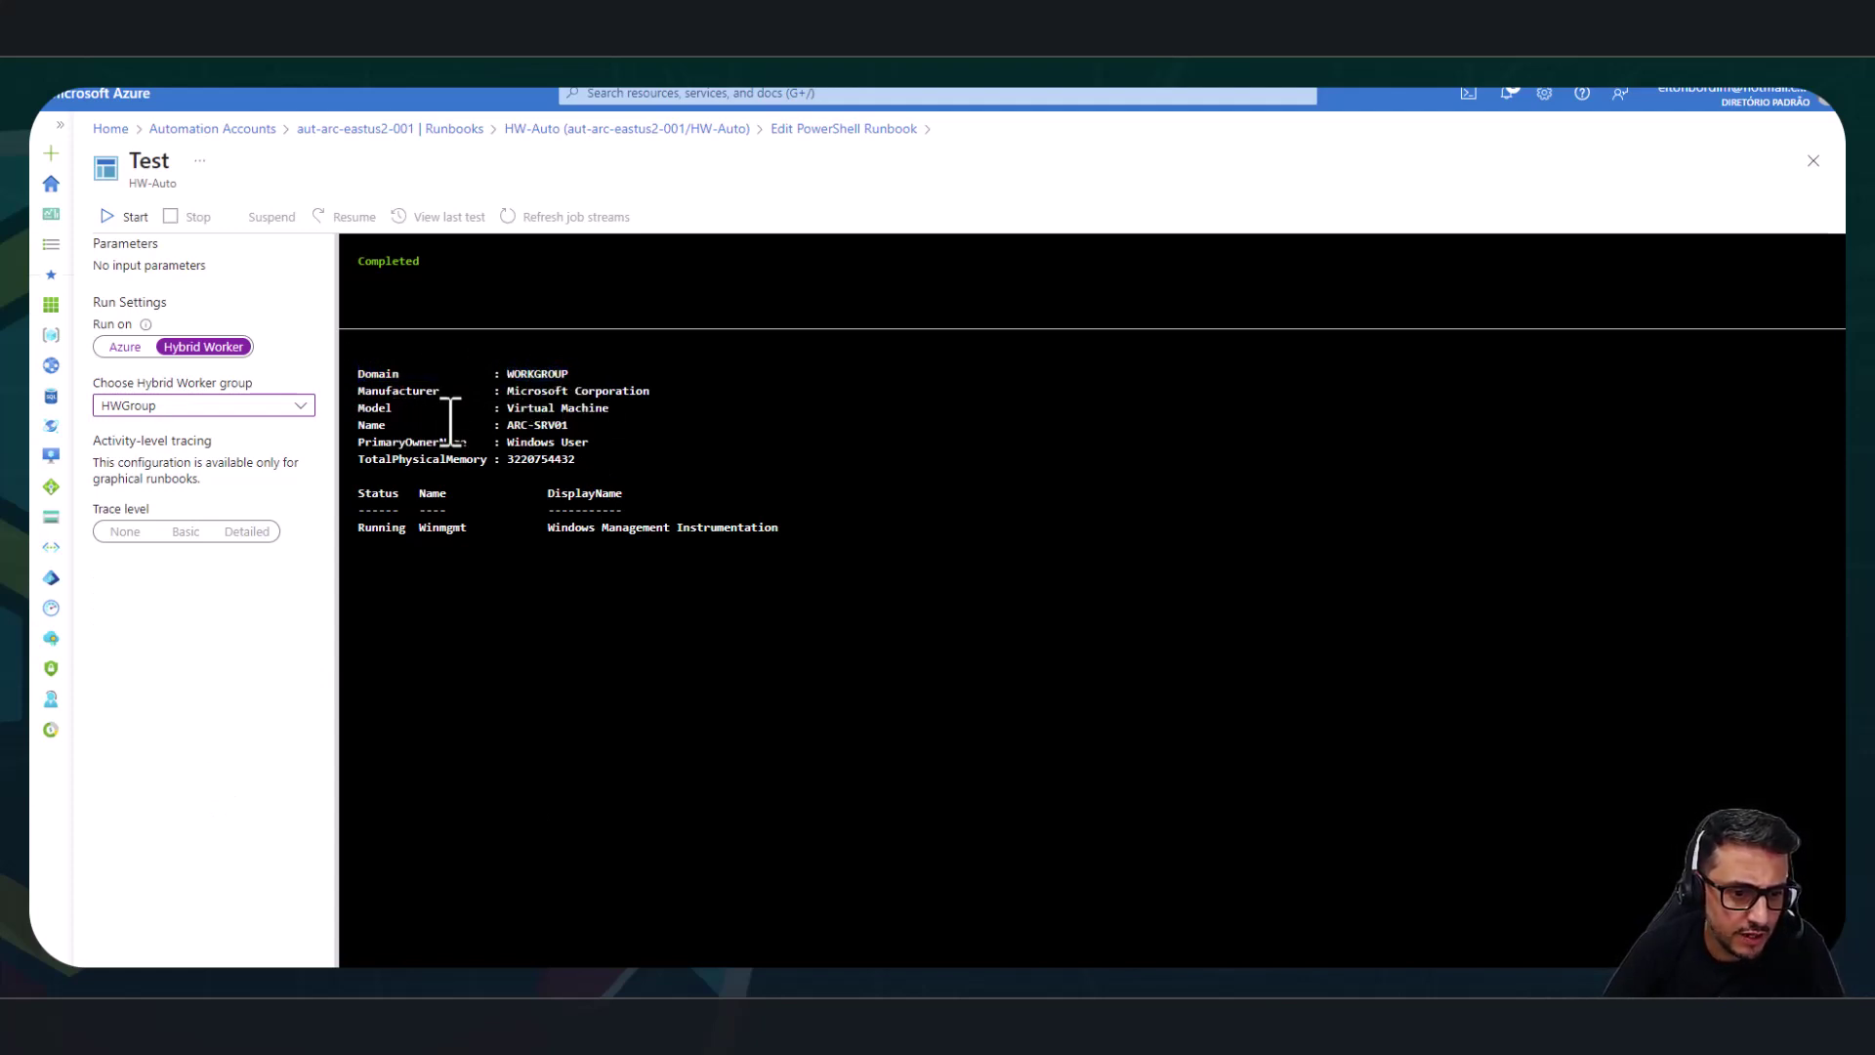
{"action": "left_click_drag", "start_coordinate": [370, 410], "coordinate": [565, 431]}
{"action": "left_click", "coordinate": [531, 434]}
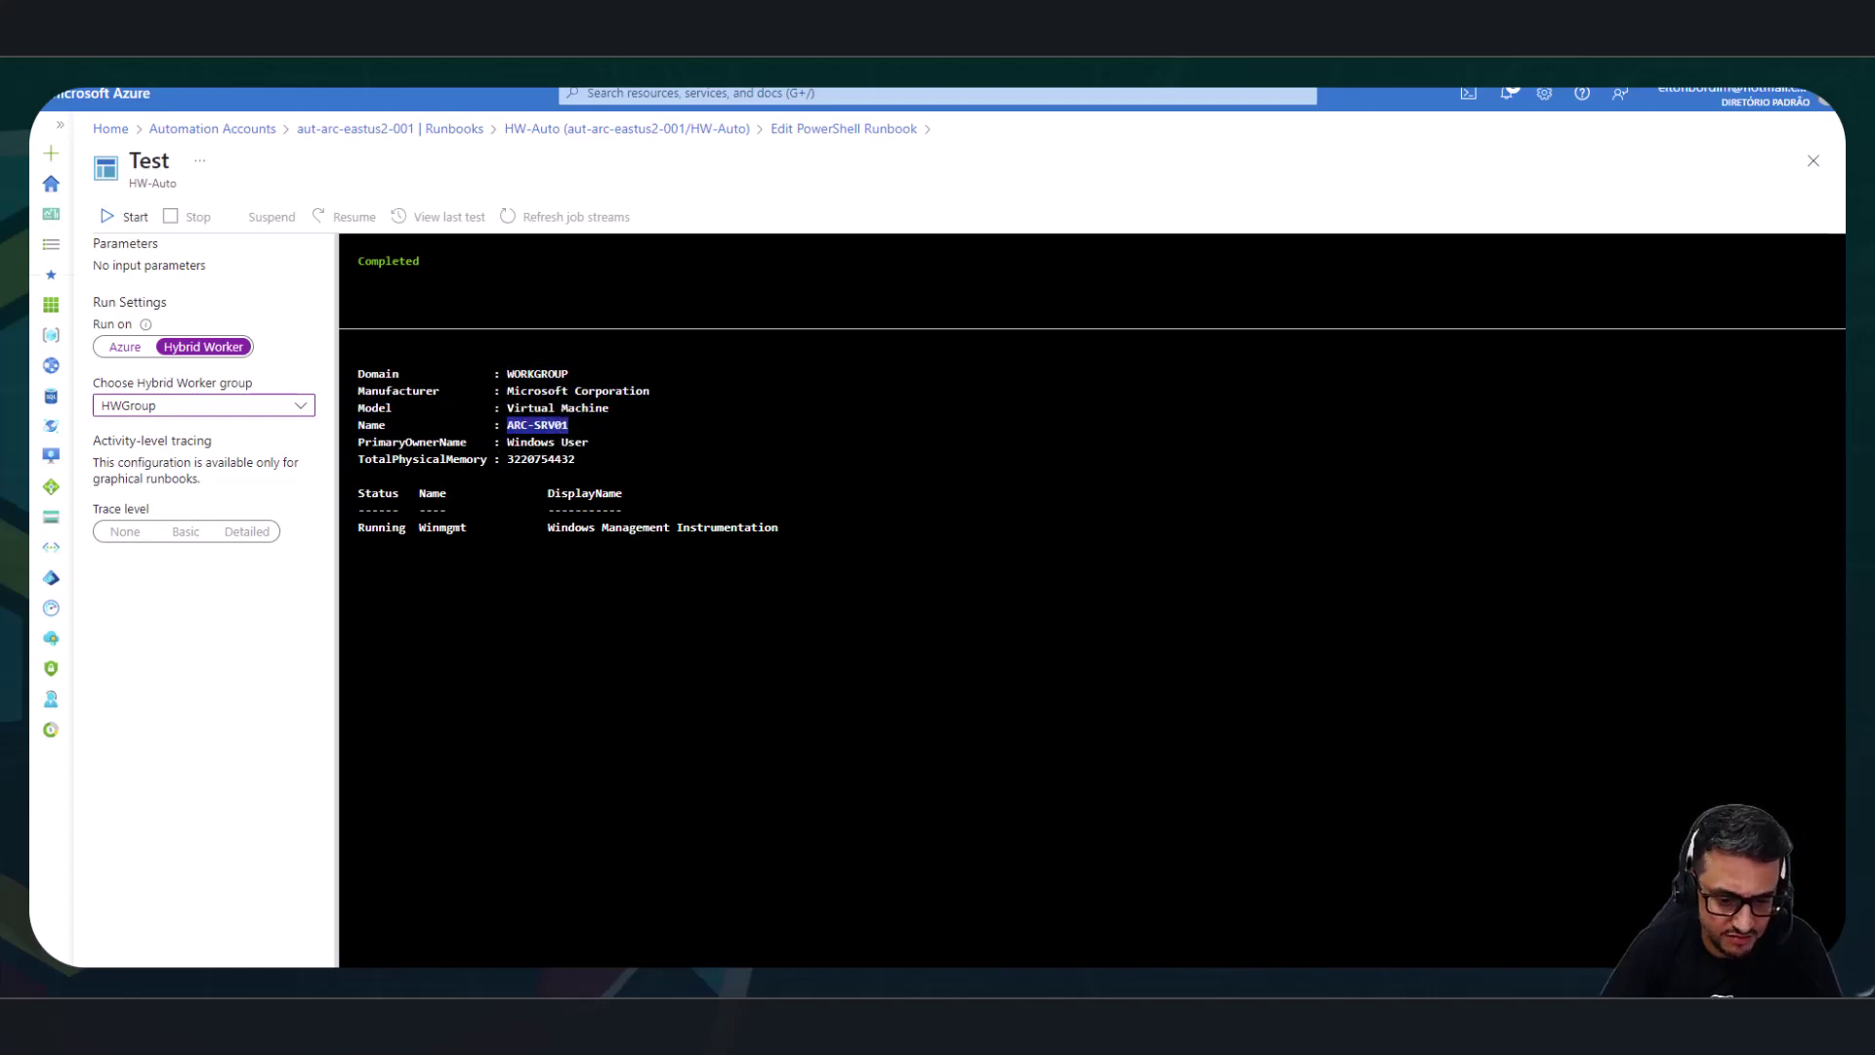
{"action": "key", "text": "alt+Tab"}
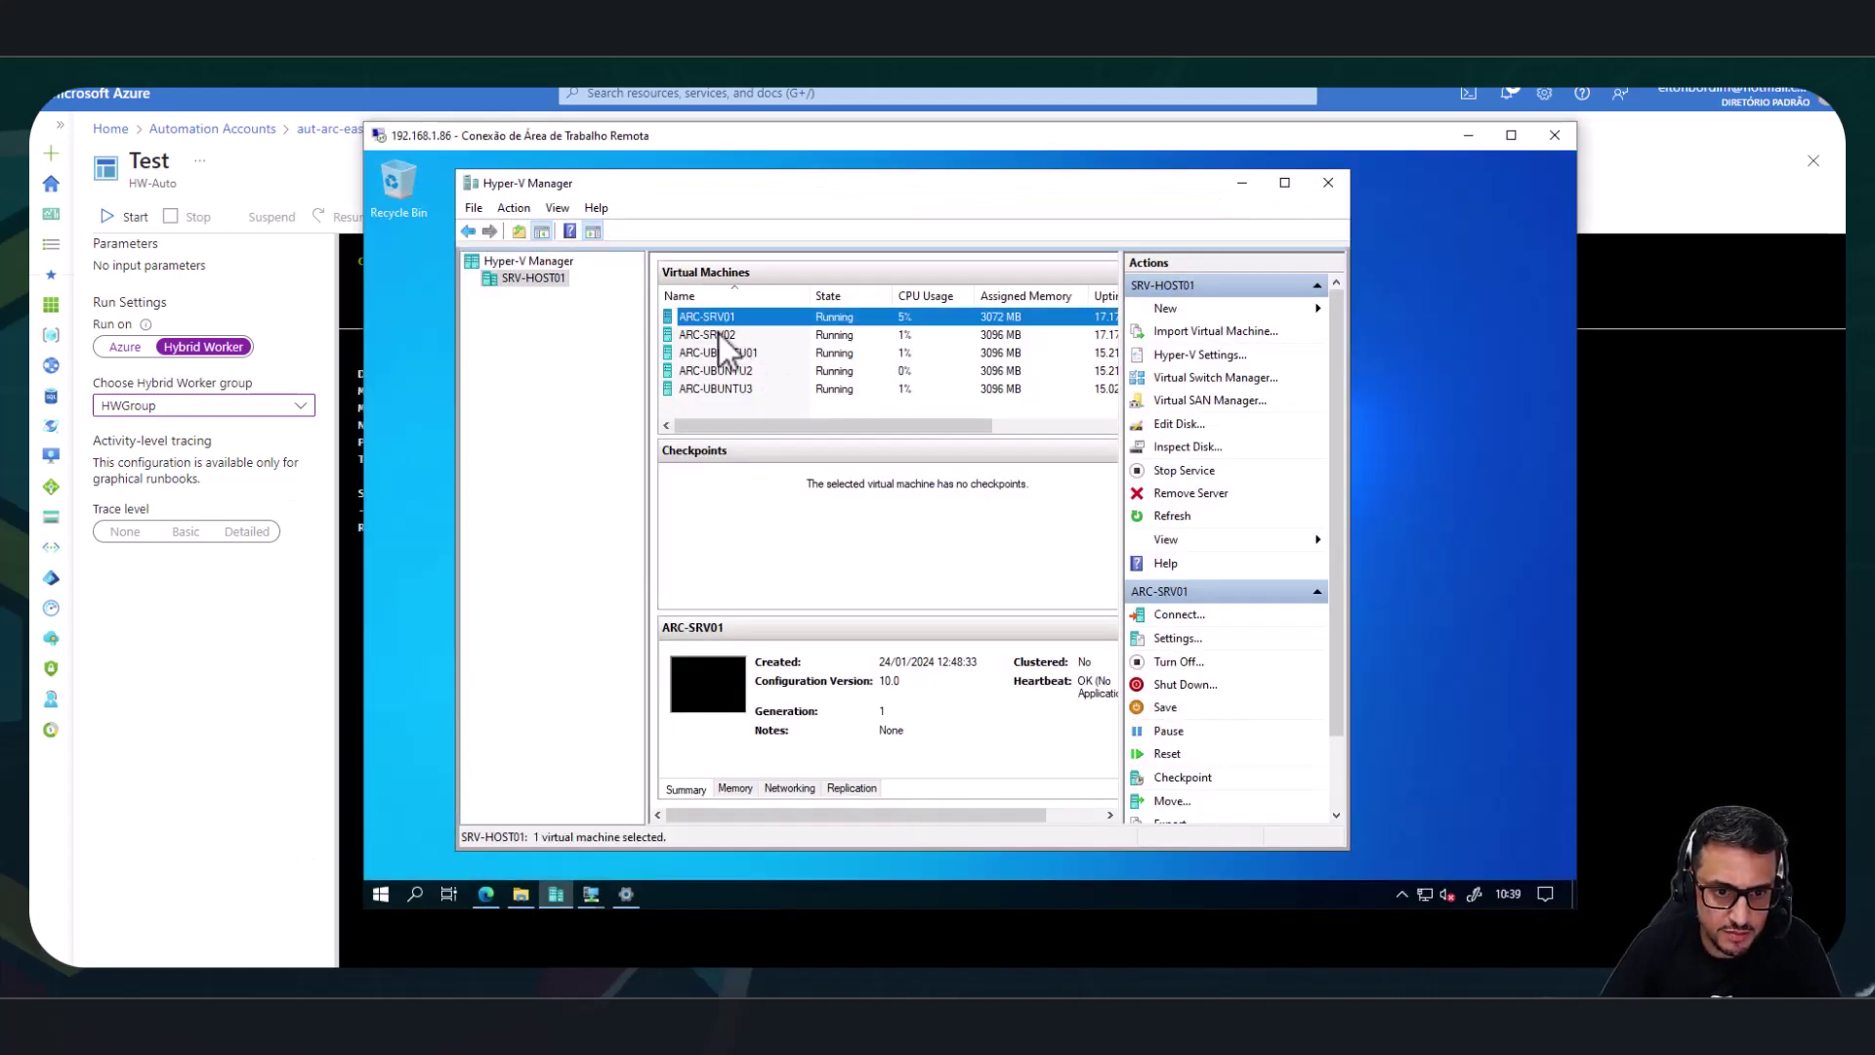
{"action": "left_click", "coordinate": [1467, 136]}
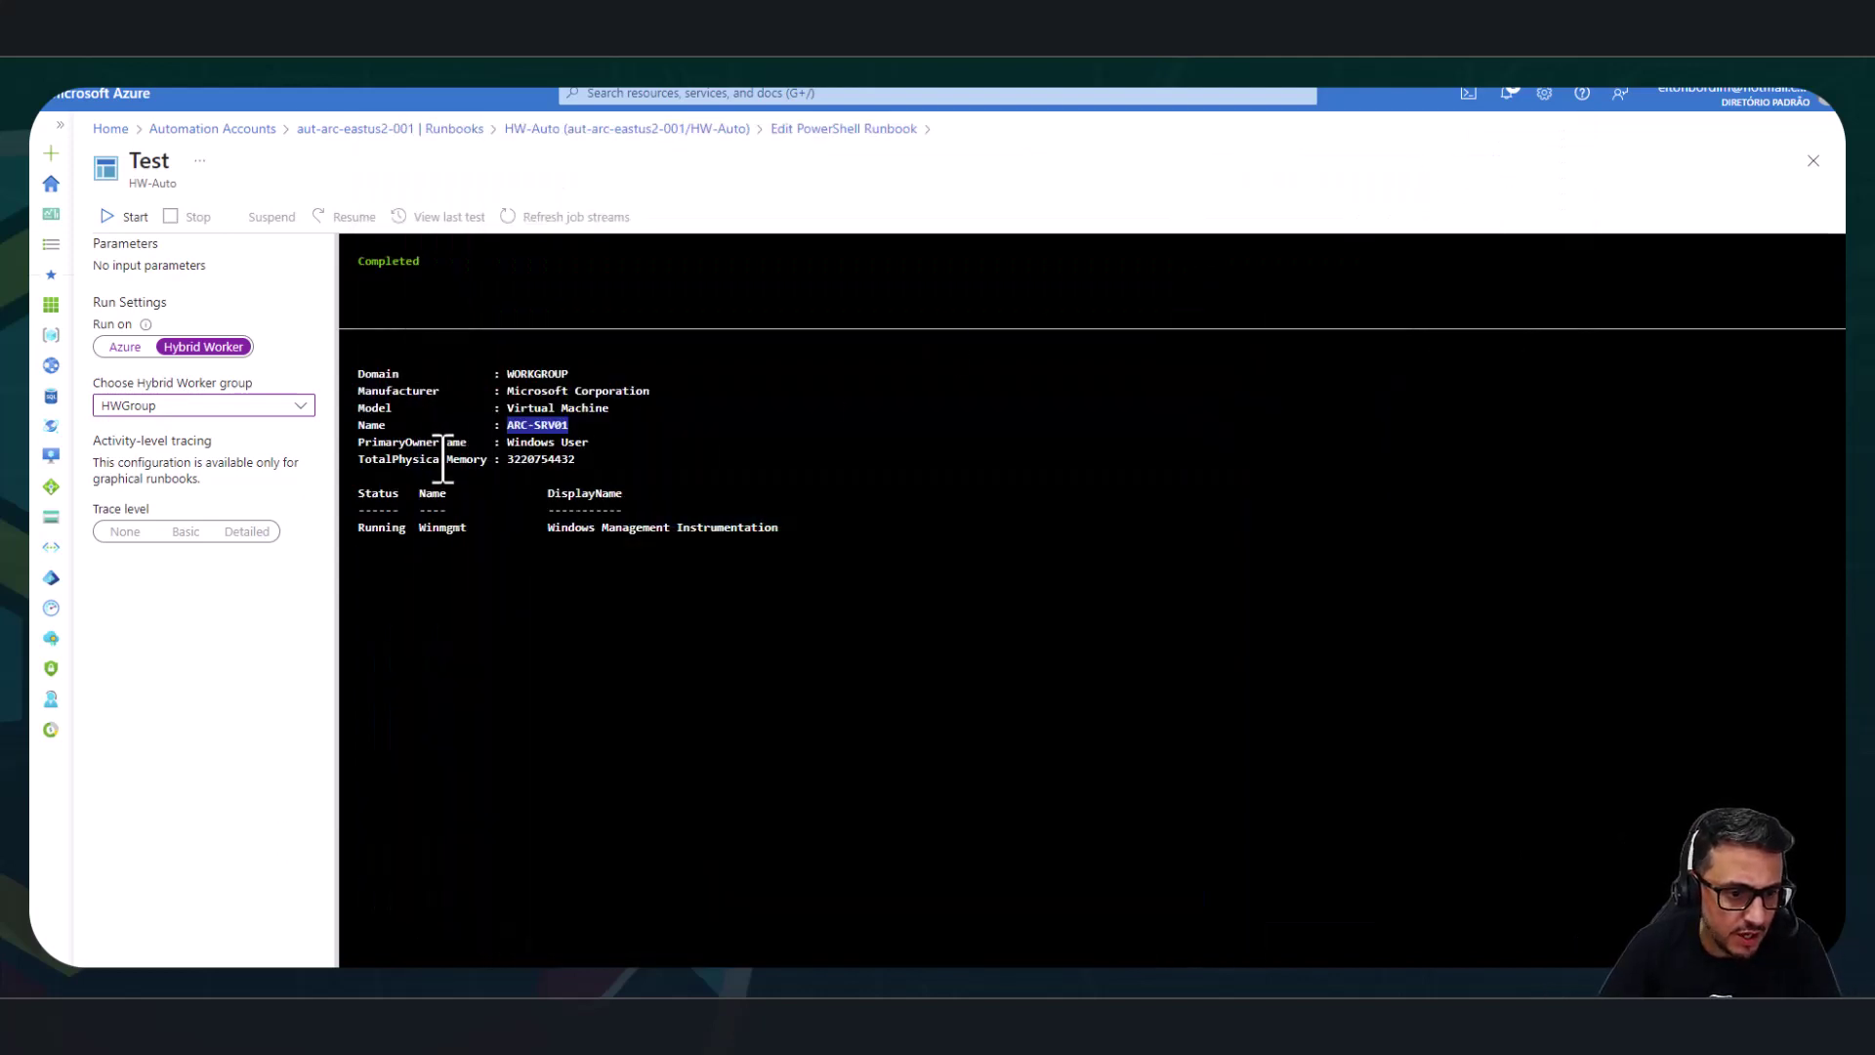
Check the Winmgmt service line in the HW-Auto test output.
{"action": "left_click_drag", "start_coordinate": [363, 530], "coordinate": [828, 552]}
{"action": "left_click", "coordinate": [443, 537]}
{"action": "left_click", "coordinate": [778, 554]}
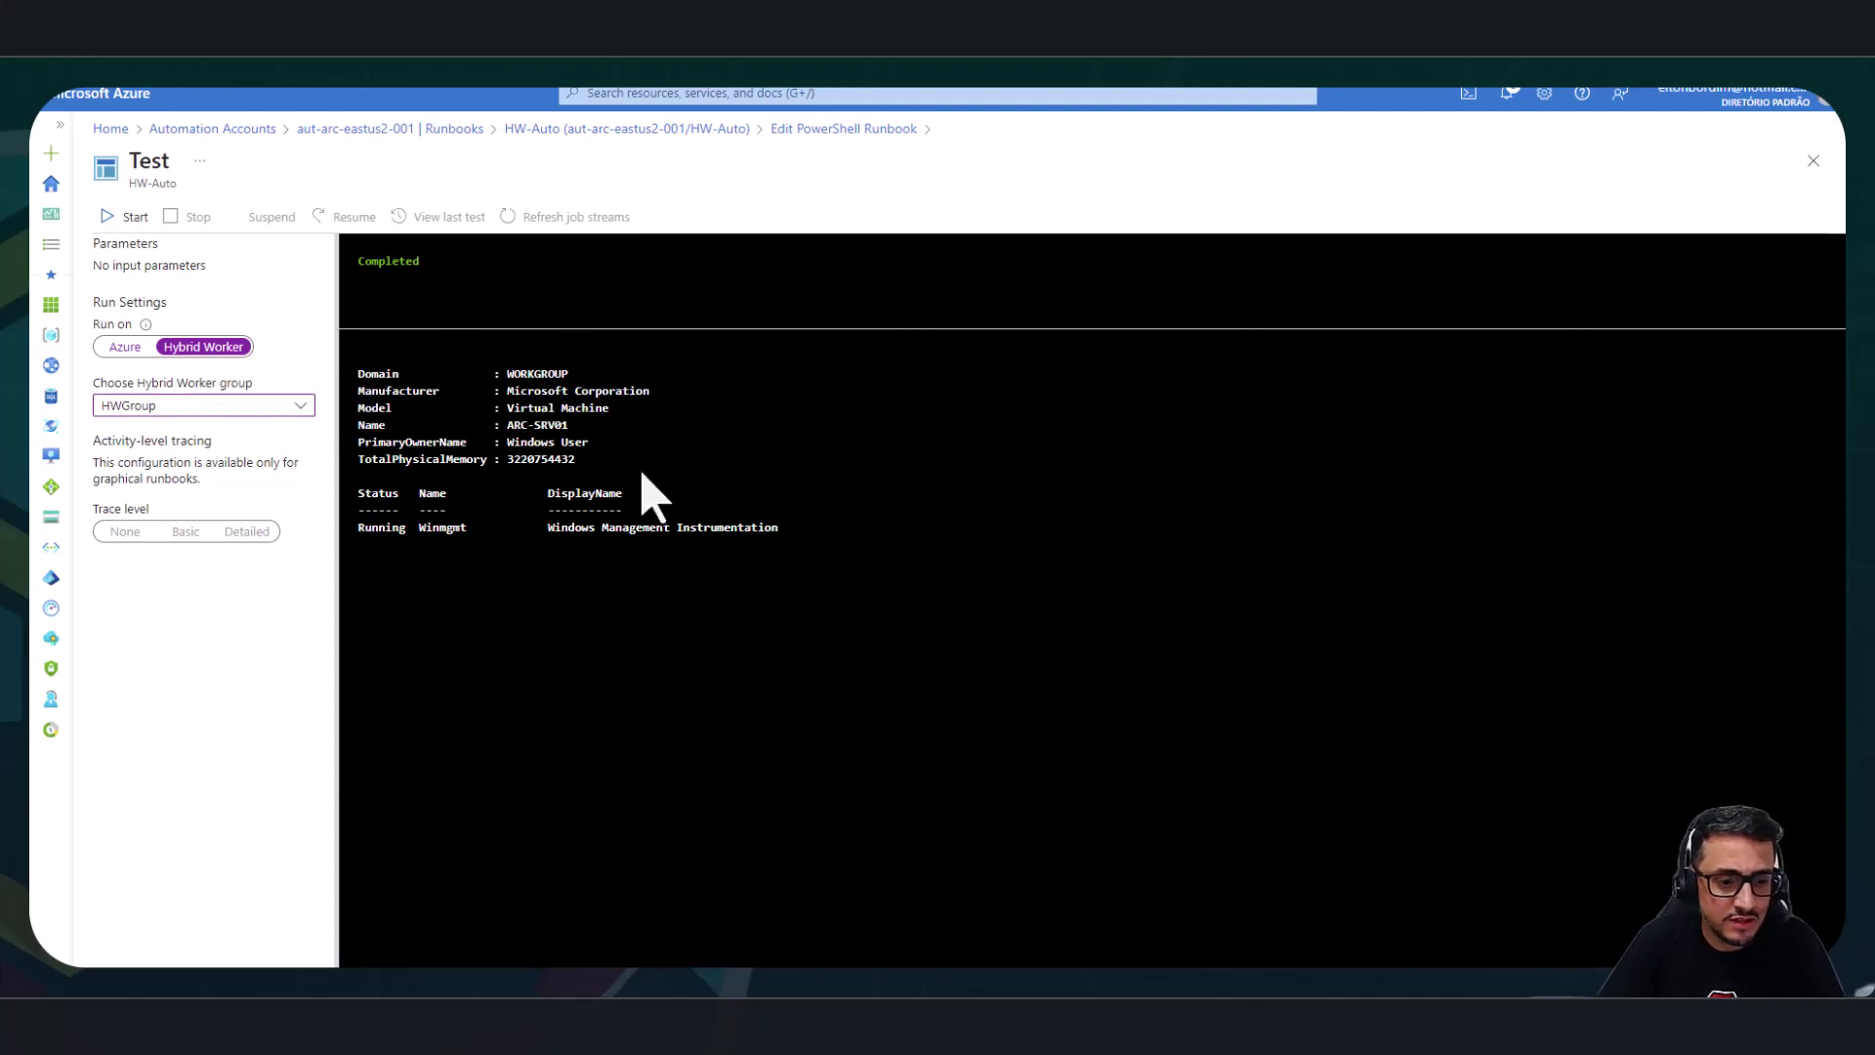
Leave the test, reopen the HW-Auto runbook in the editor and publish it.
{"action": "left_click", "coordinate": [676, 130]}
{"action": "left_click", "coordinate": [1005, 173]}
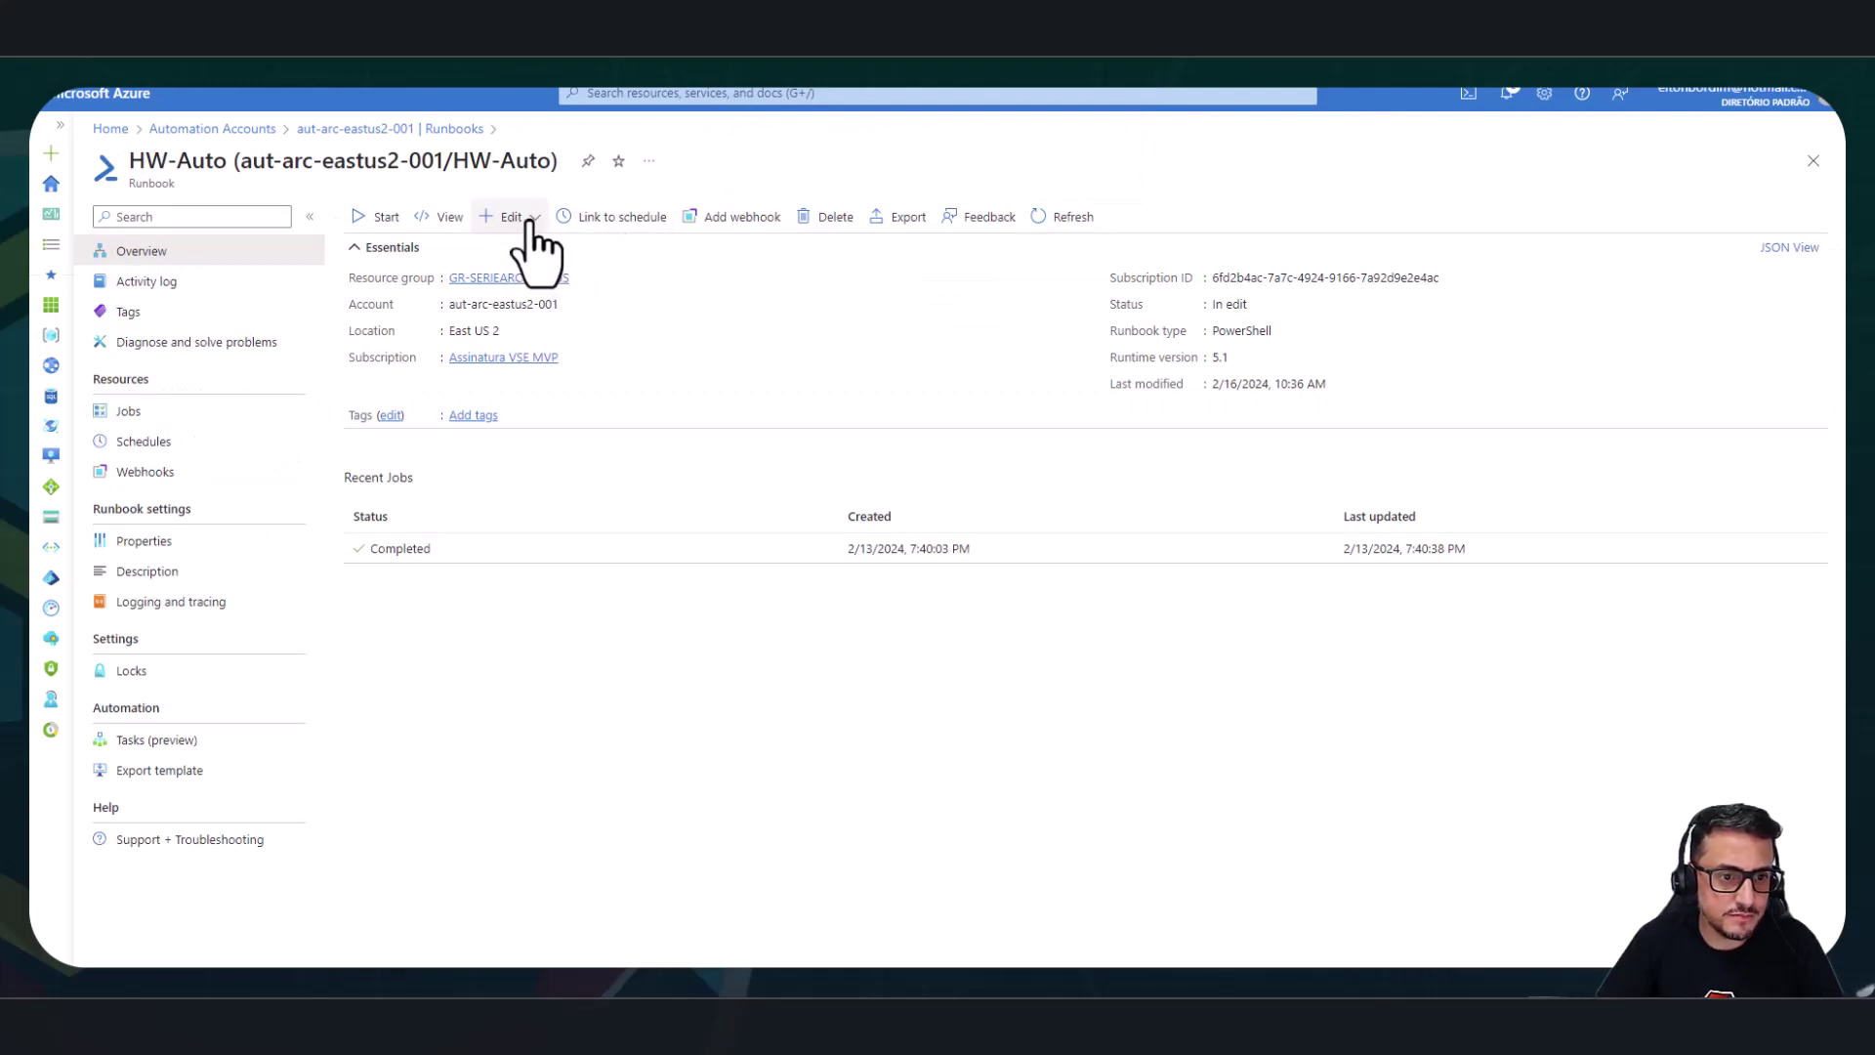
{"action": "left_click", "coordinate": [536, 283]}
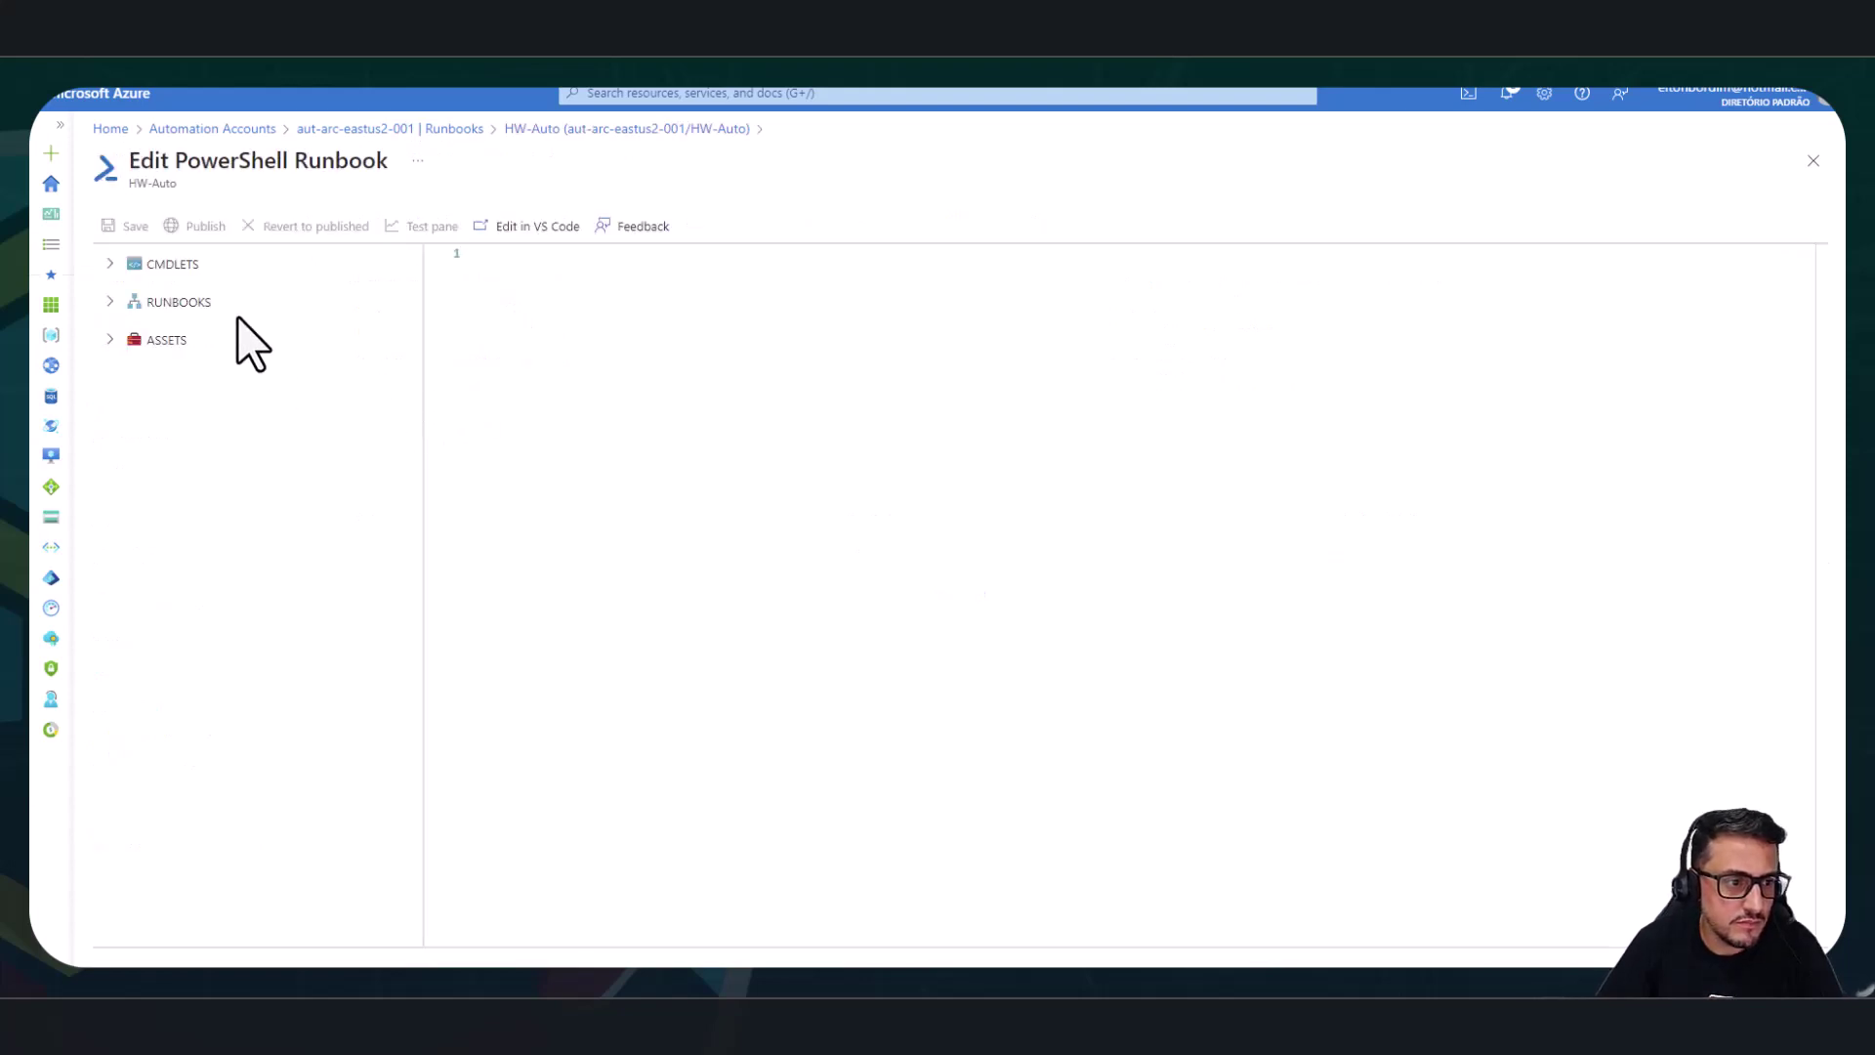
{"action": "left_click", "coordinate": [183, 230]}
{"action": "left_click", "coordinate": [958, 649]}
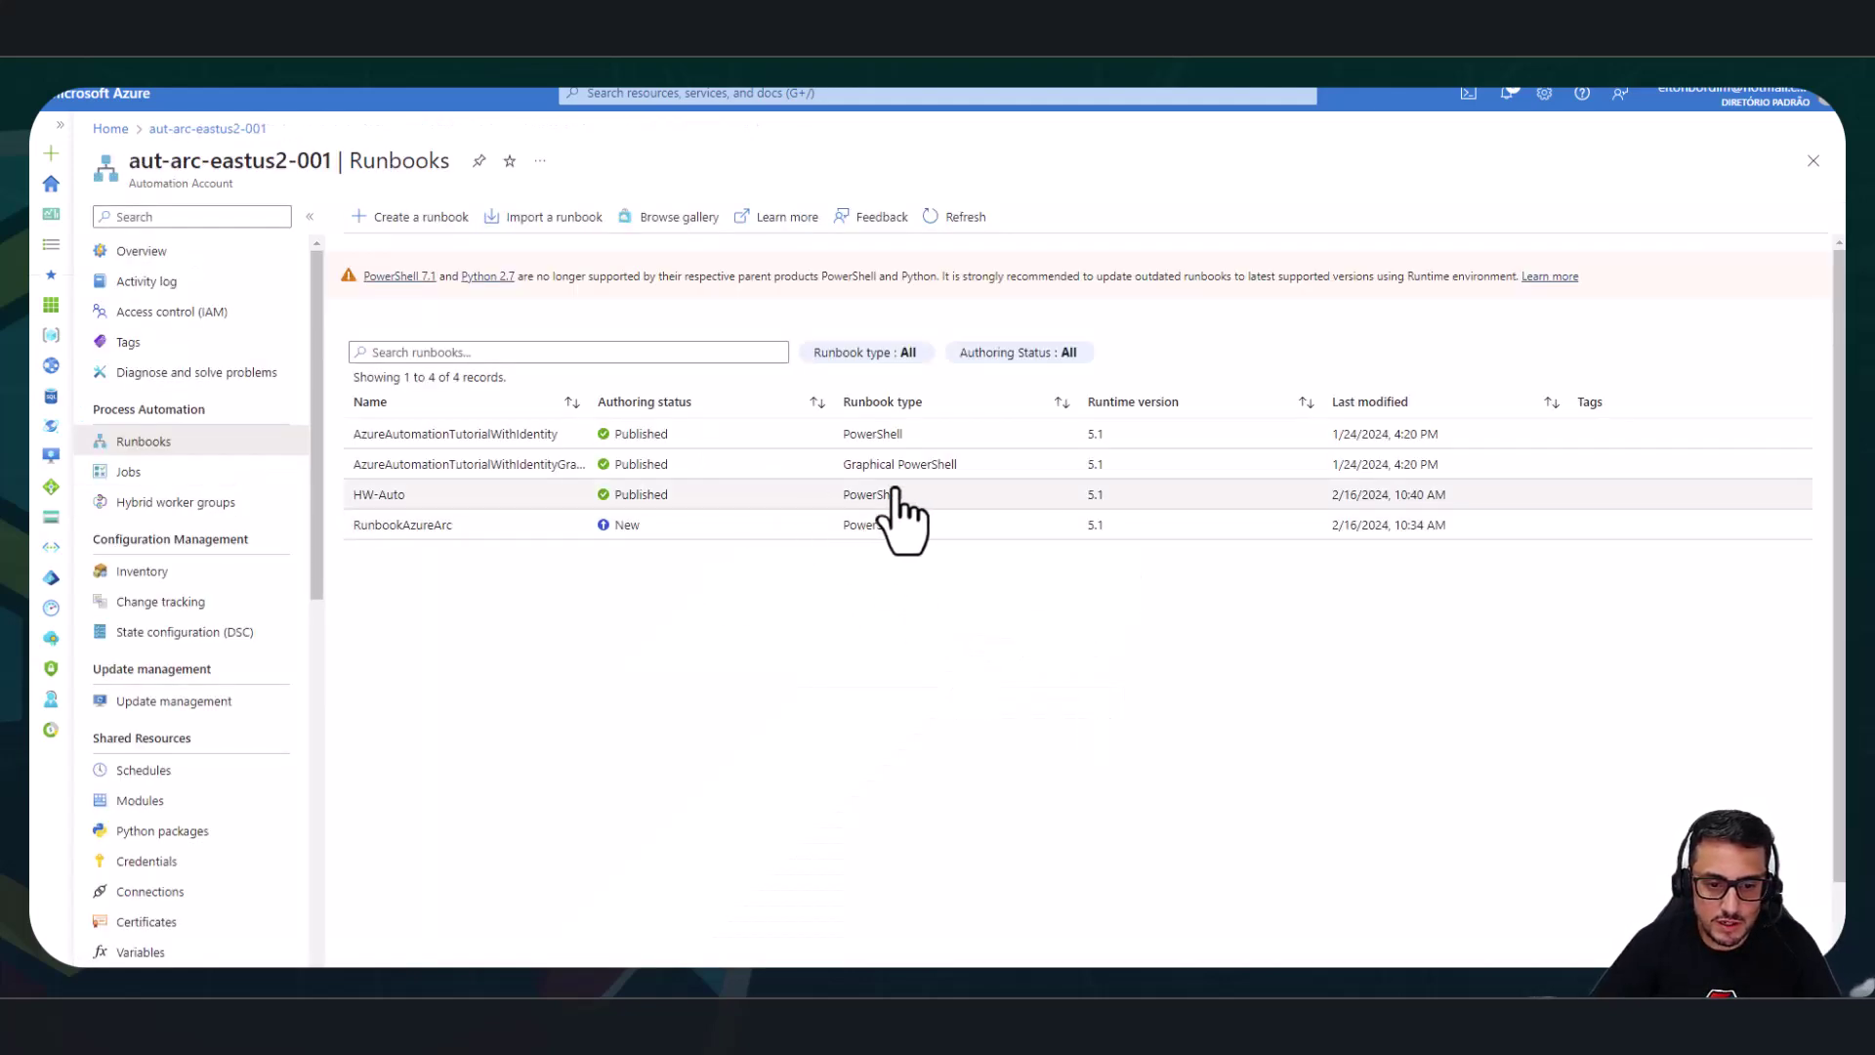
Open the published HW-Auto runbook and go to the schedules that can be linked to it.
{"action": "left_click", "coordinate": [485, 527]}
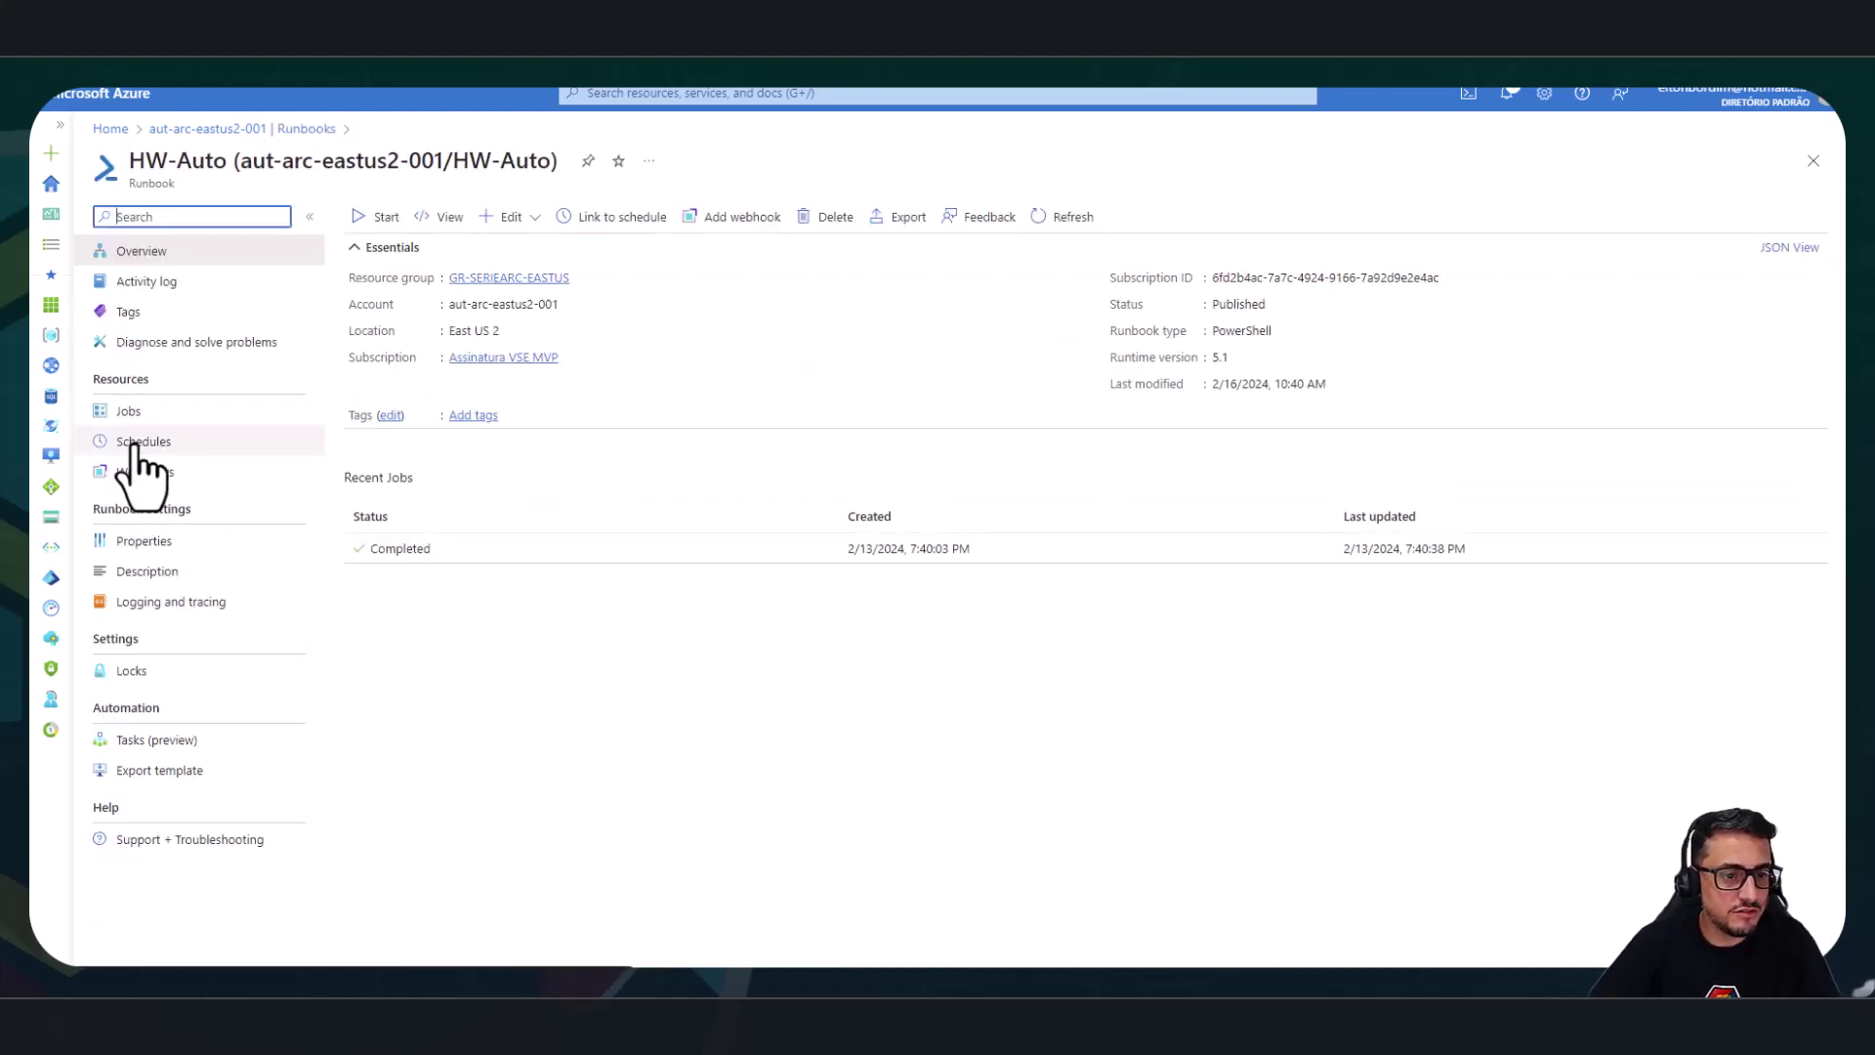
{"action": "left_click", "coordinate": [630, 235]}
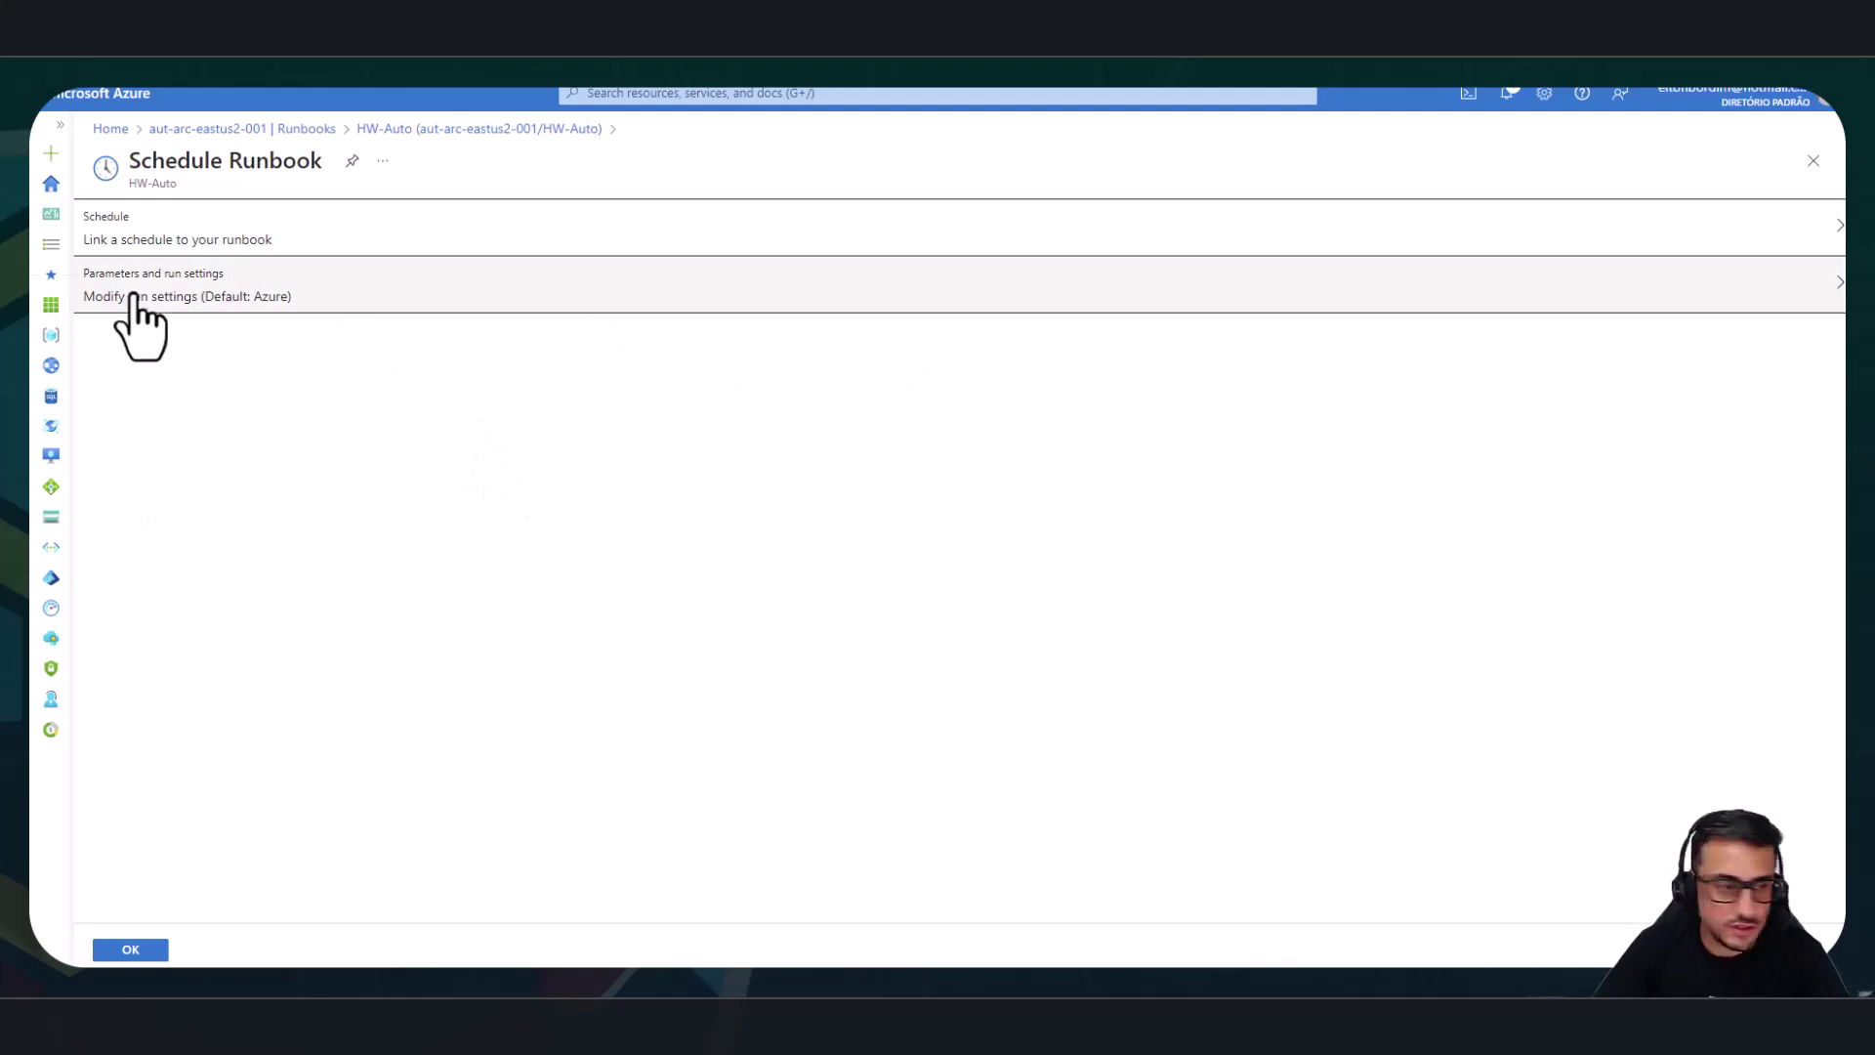
{"action": "left_click", "coordinate": [181, 242]}
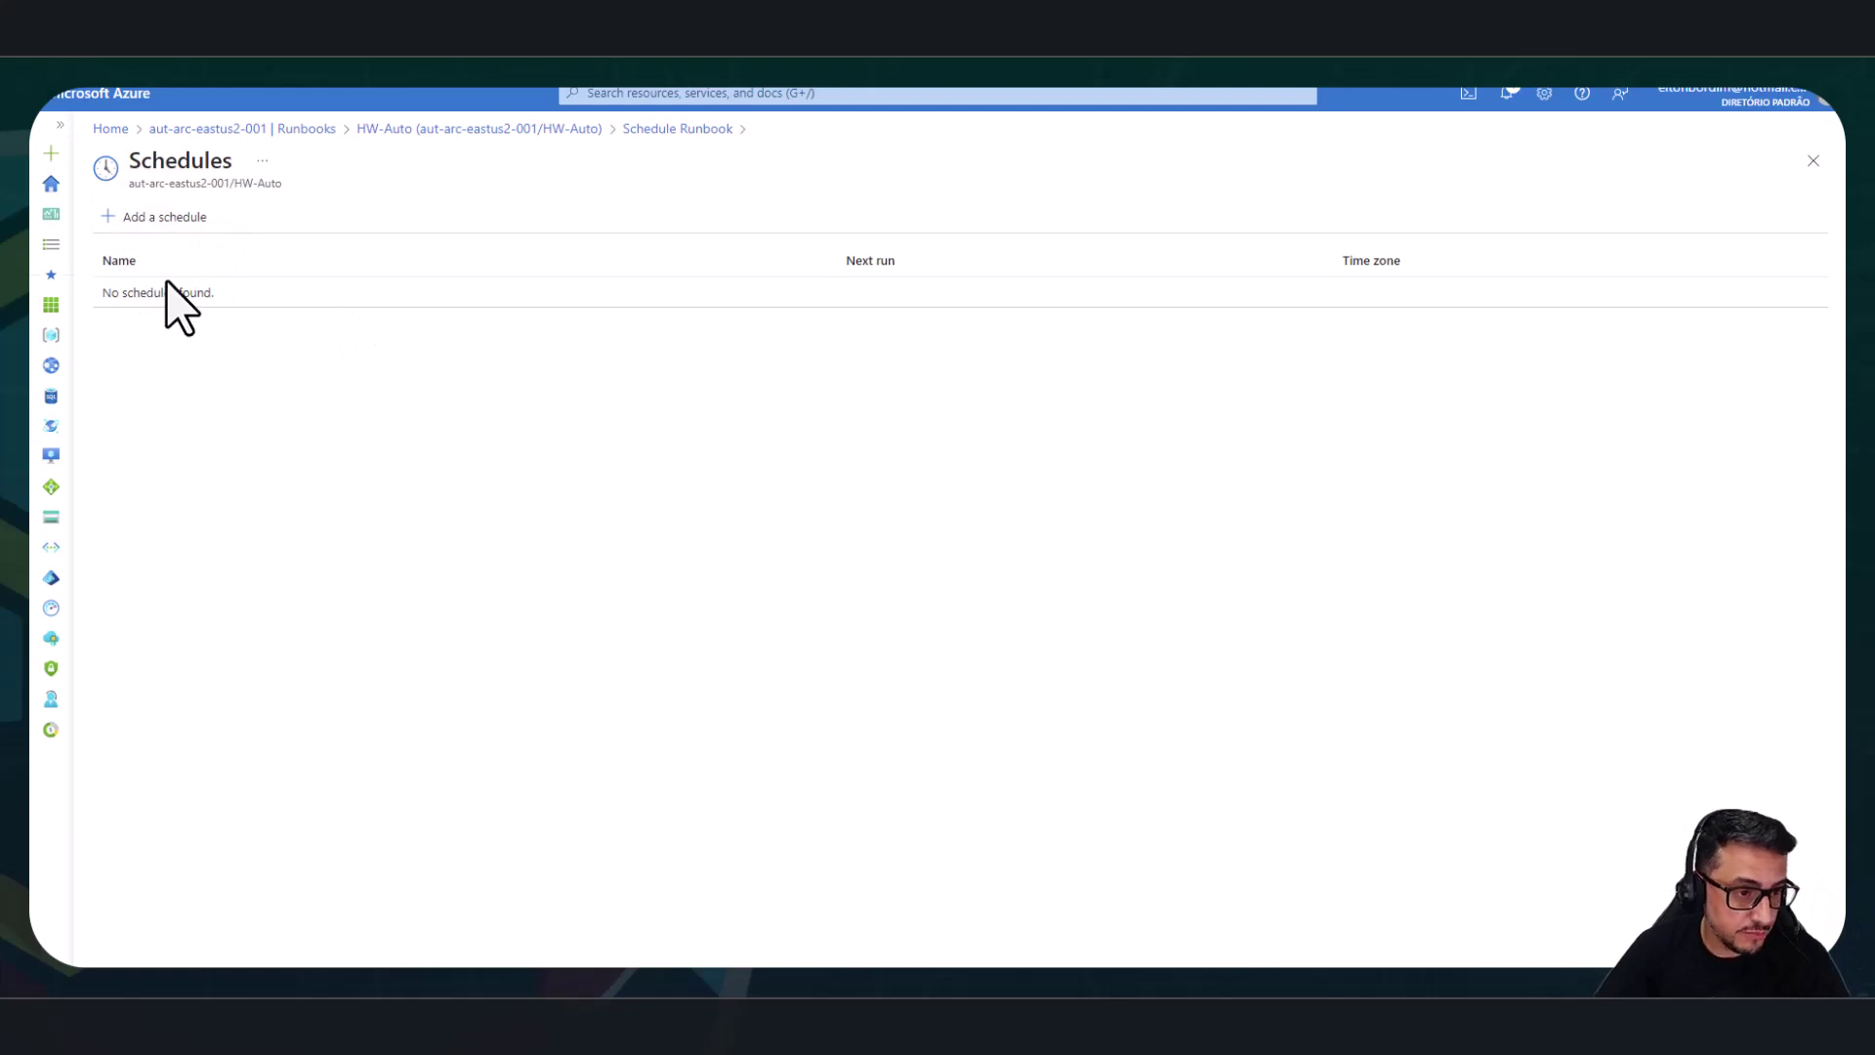
Create a schedule named NomeAgenda that runs once.
{"action": "left_click", "coordinate": [156, 217]}
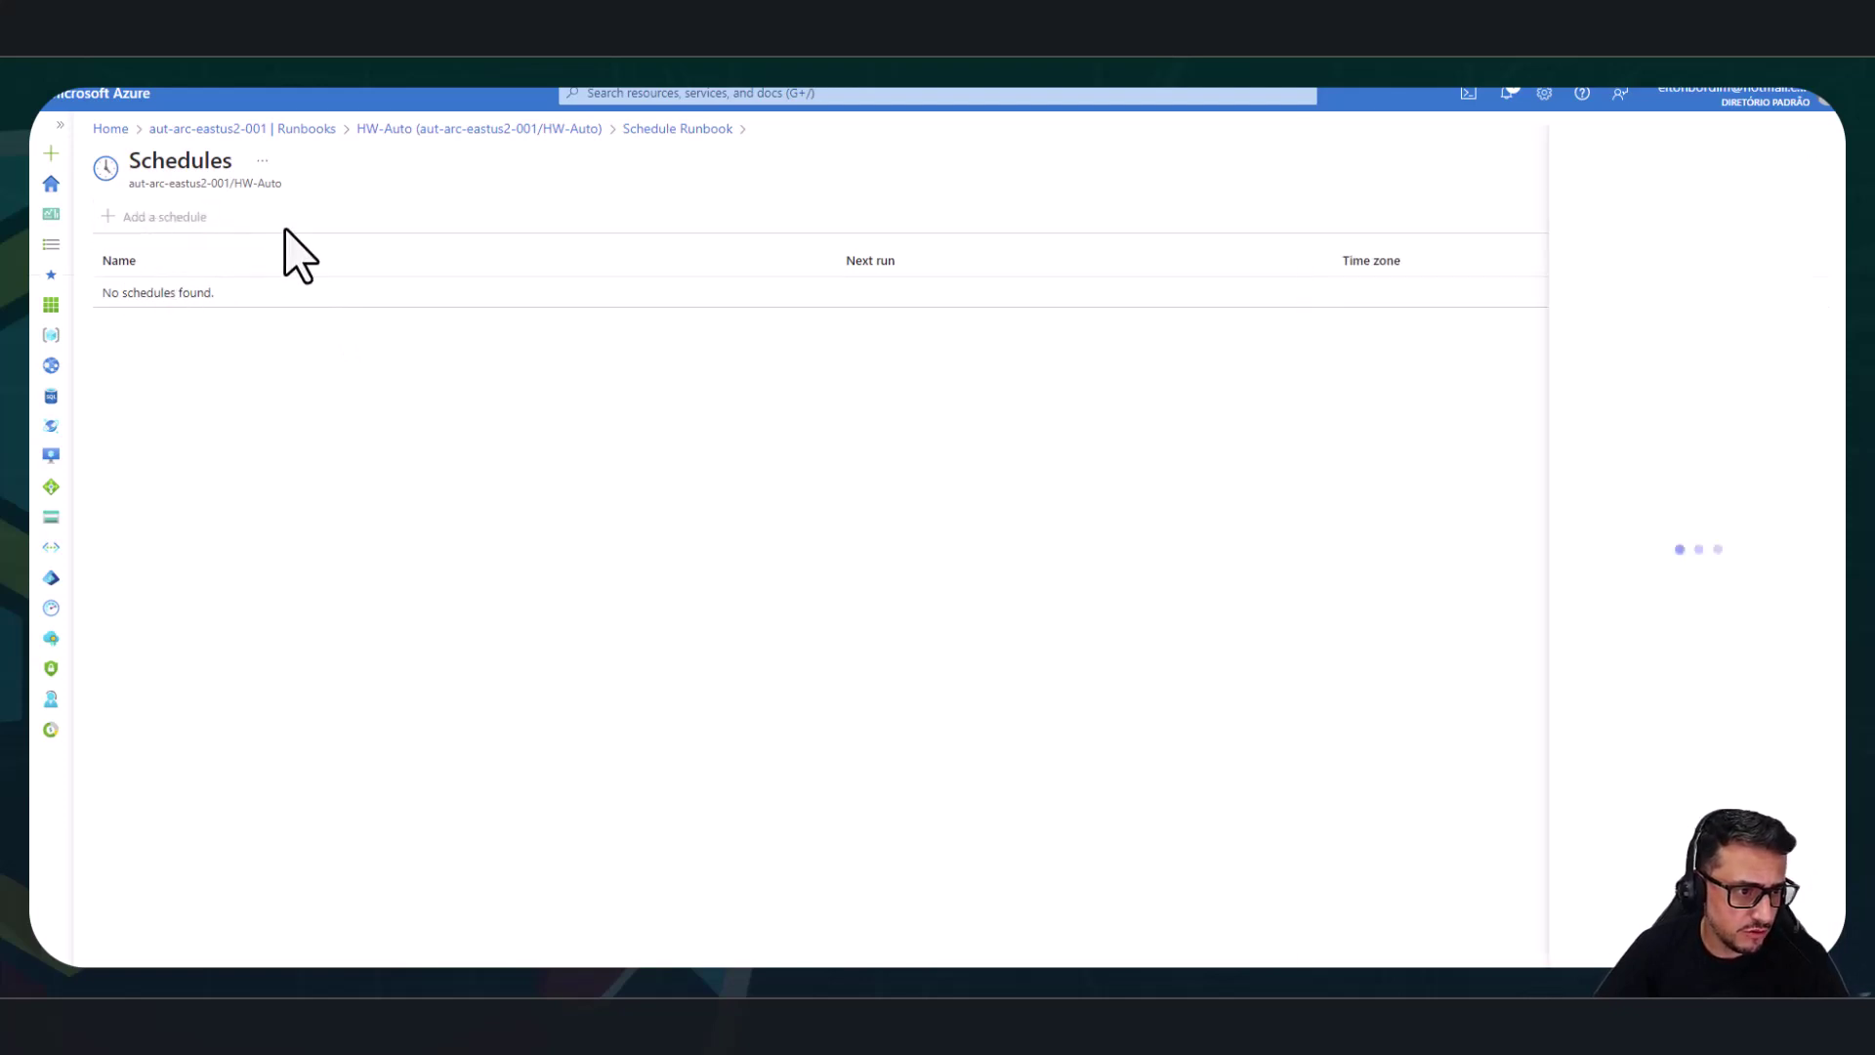
{"action": "left_click", "coordinate": [1603, 213]}
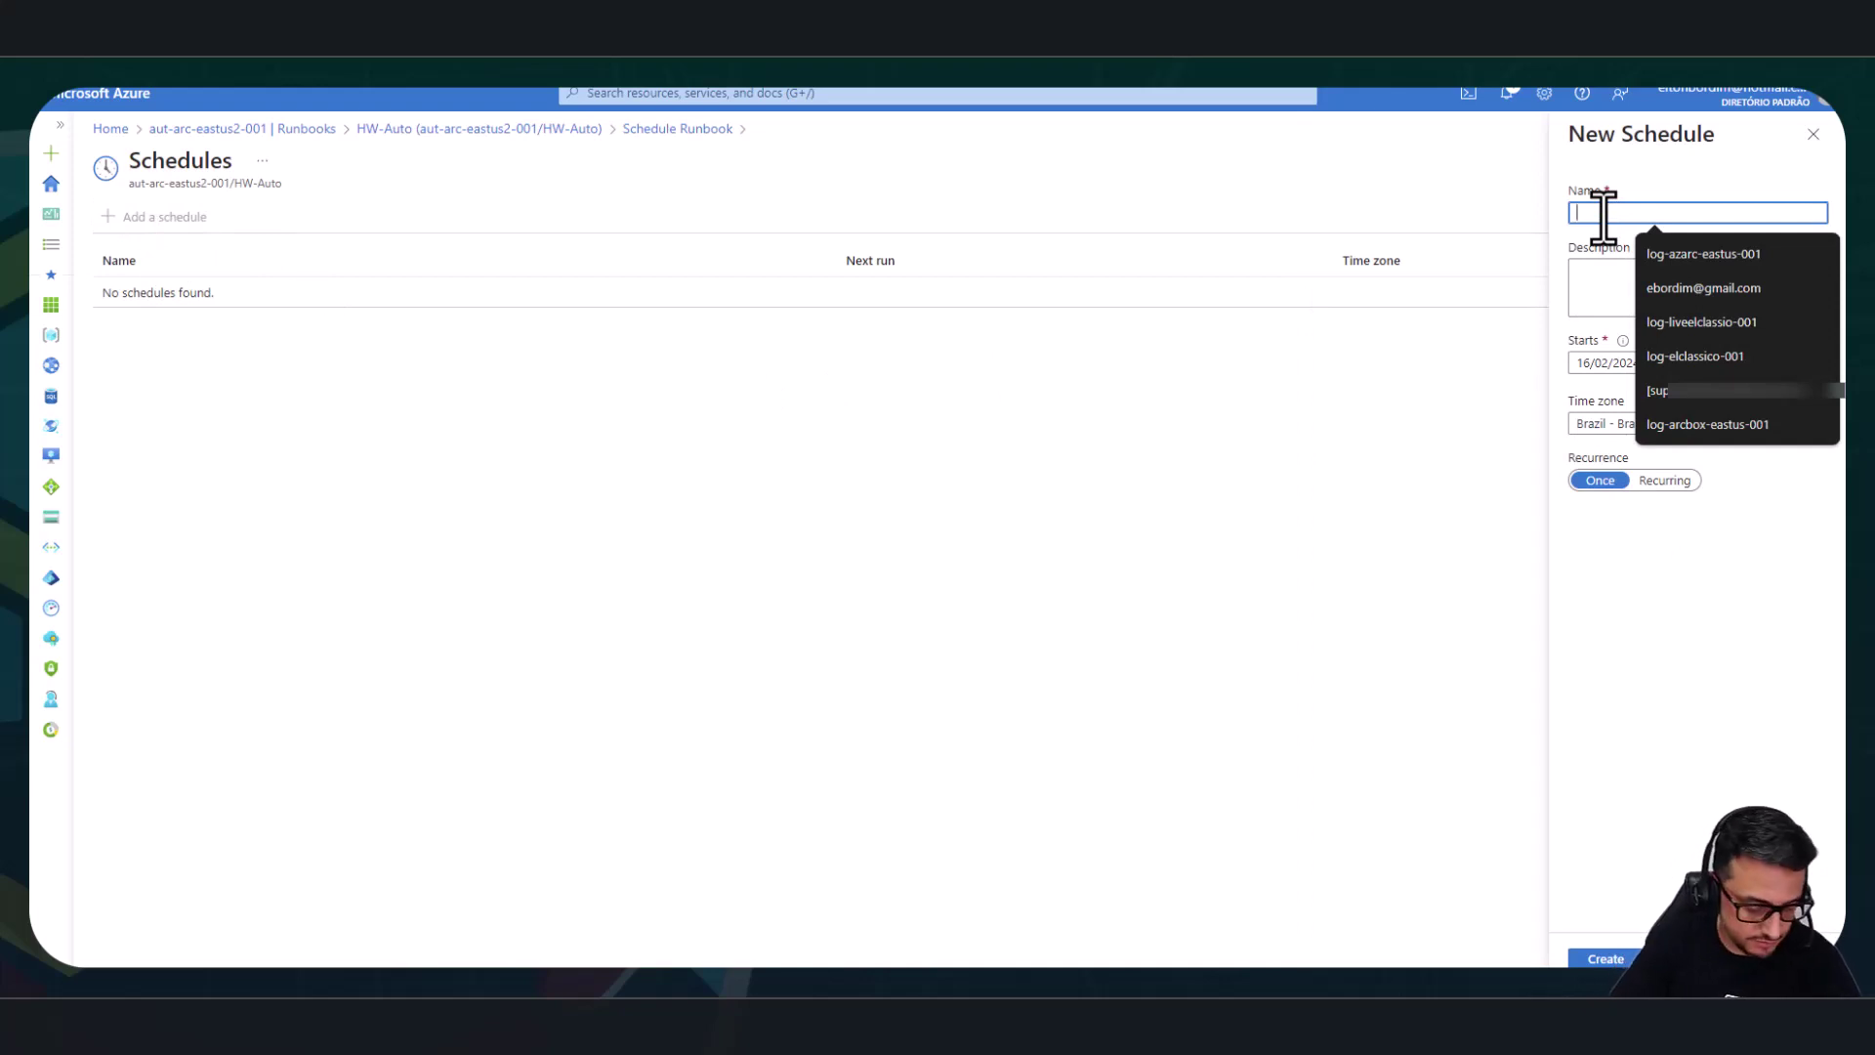
{"action": "type", "text": "NomeAgenda"}
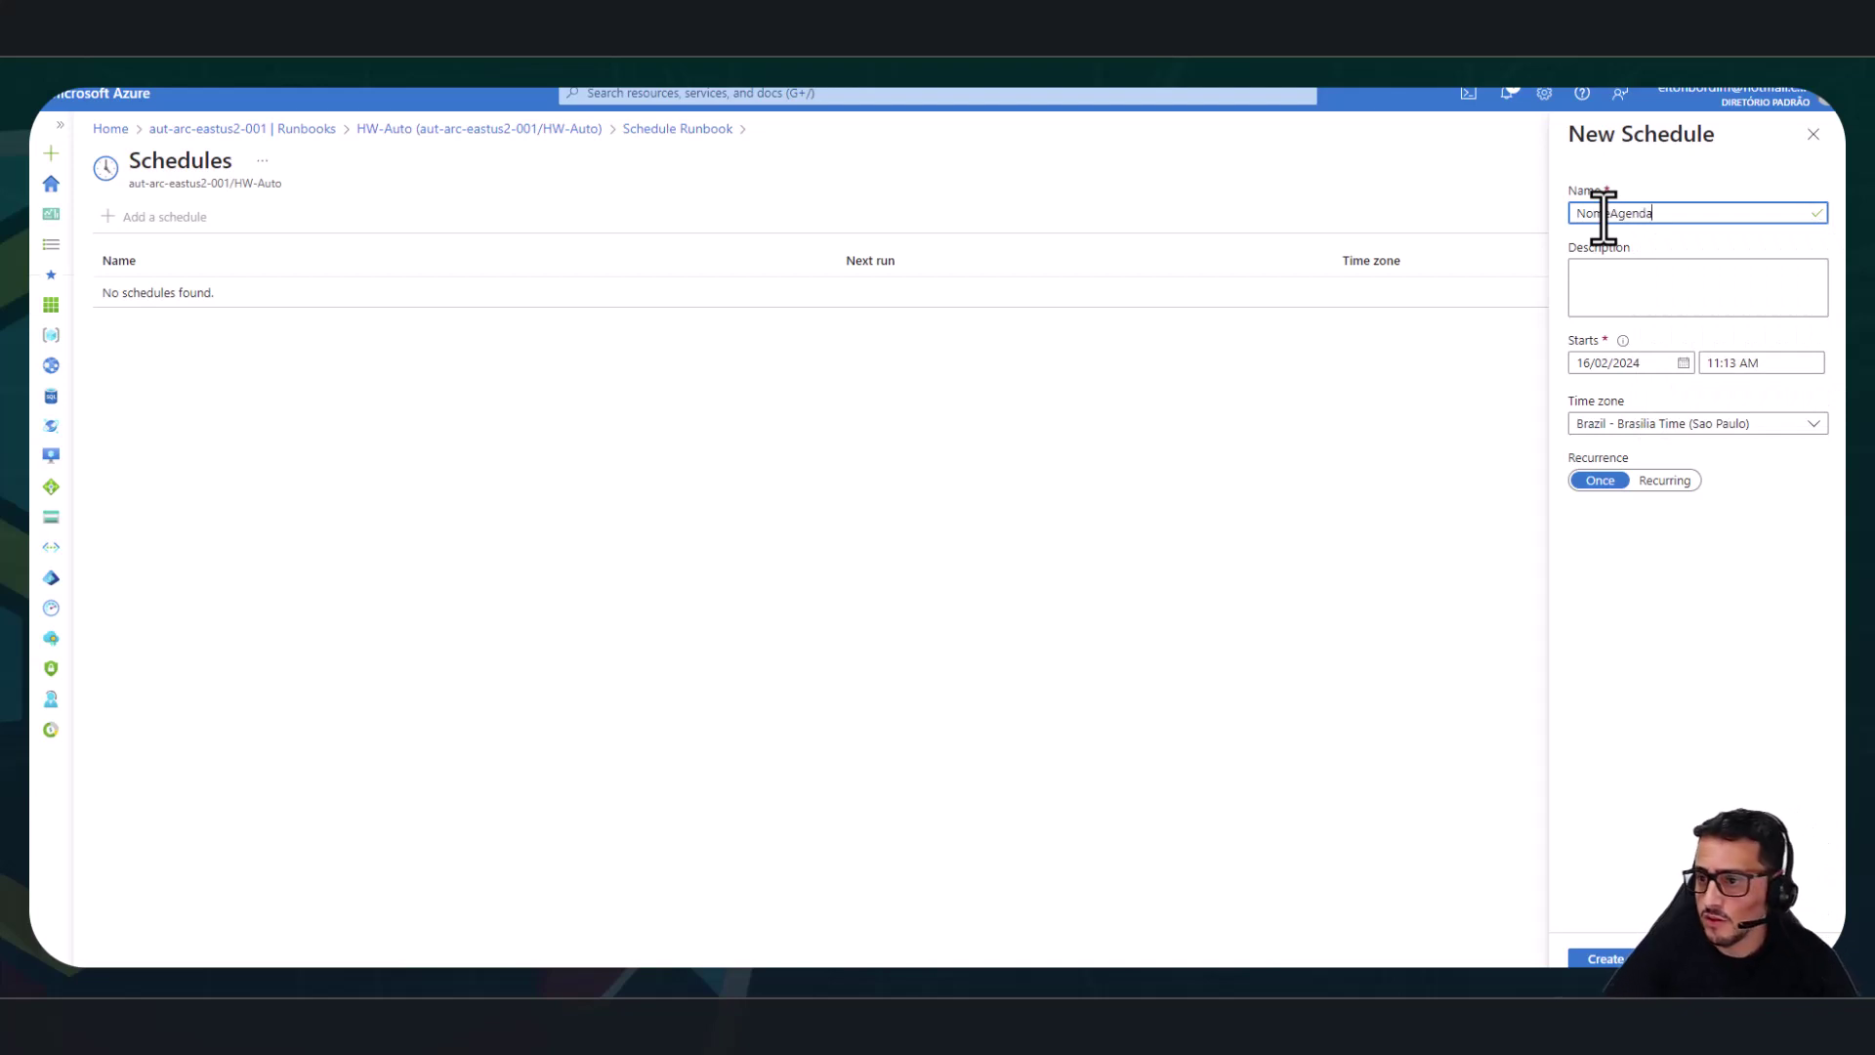
{"action": "left_click", "coordinate": [1616, 293]}
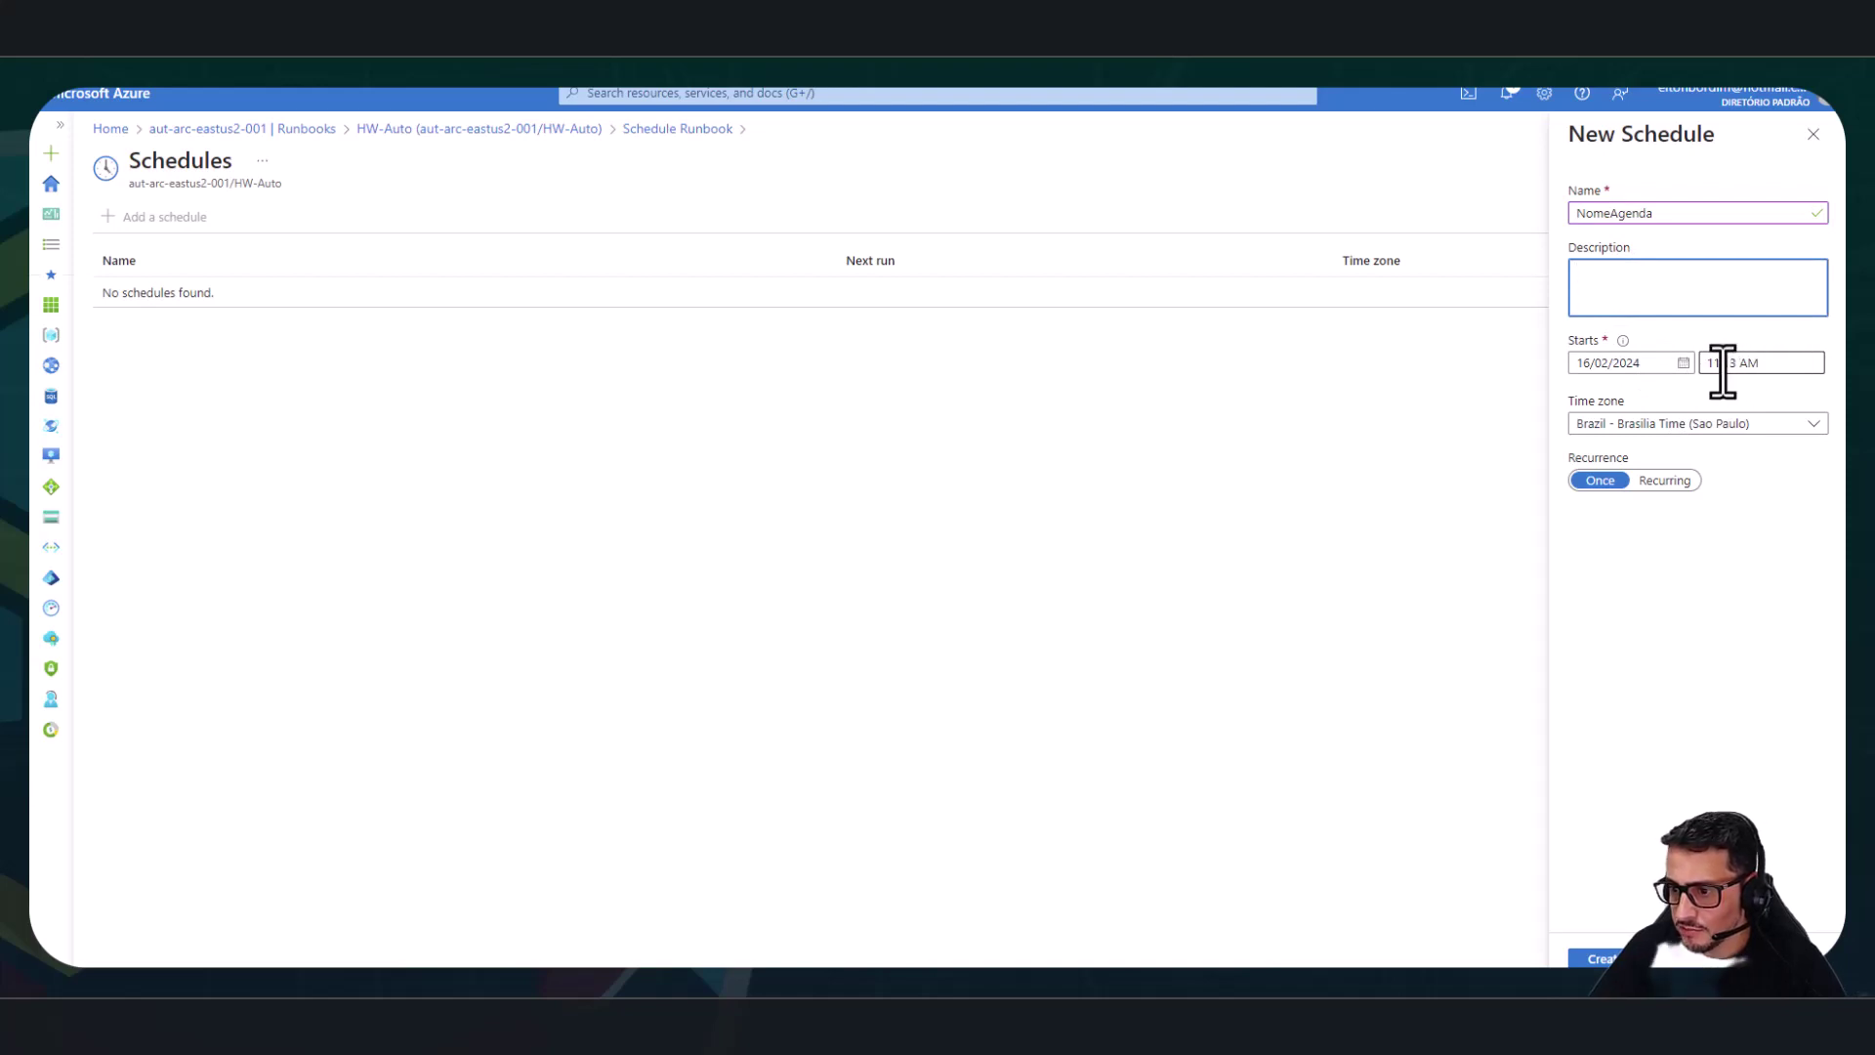
{"action": "left_click", "coordinate": [1665, 481]}
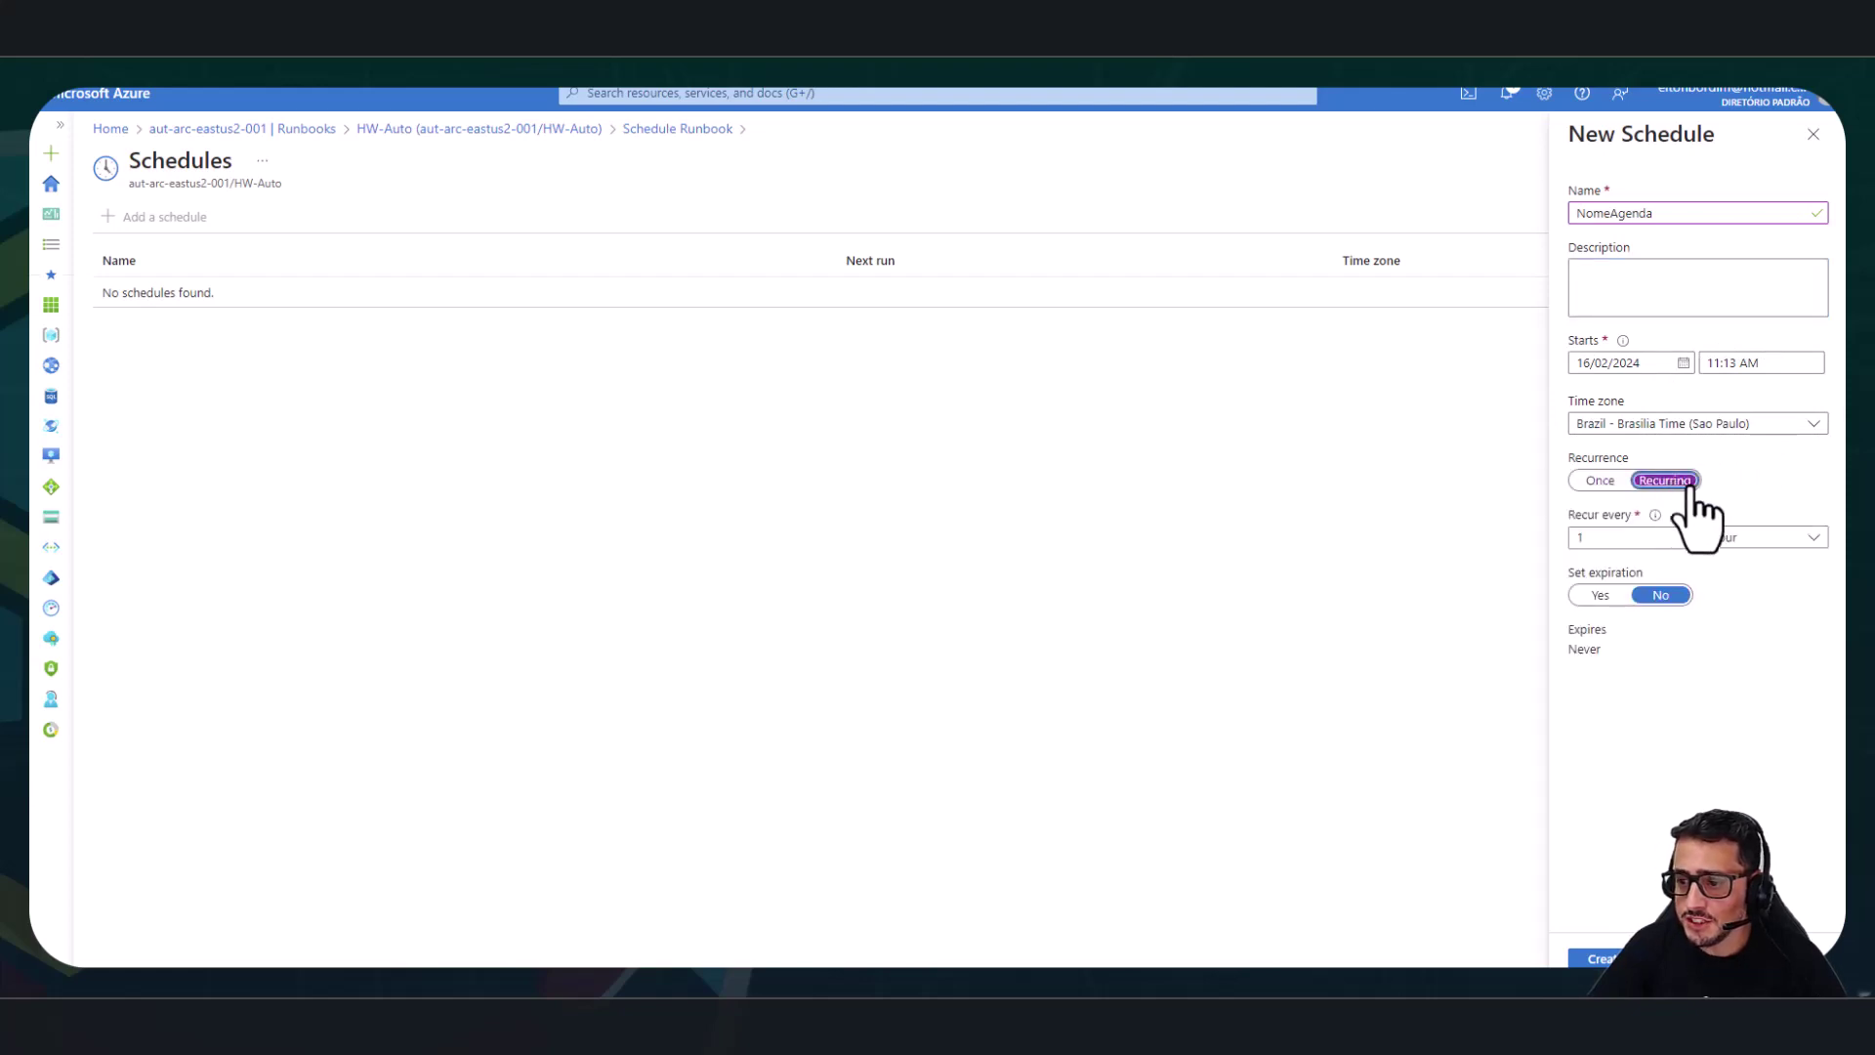
{"action": "left_click", "coordinate": [1607, 482]}
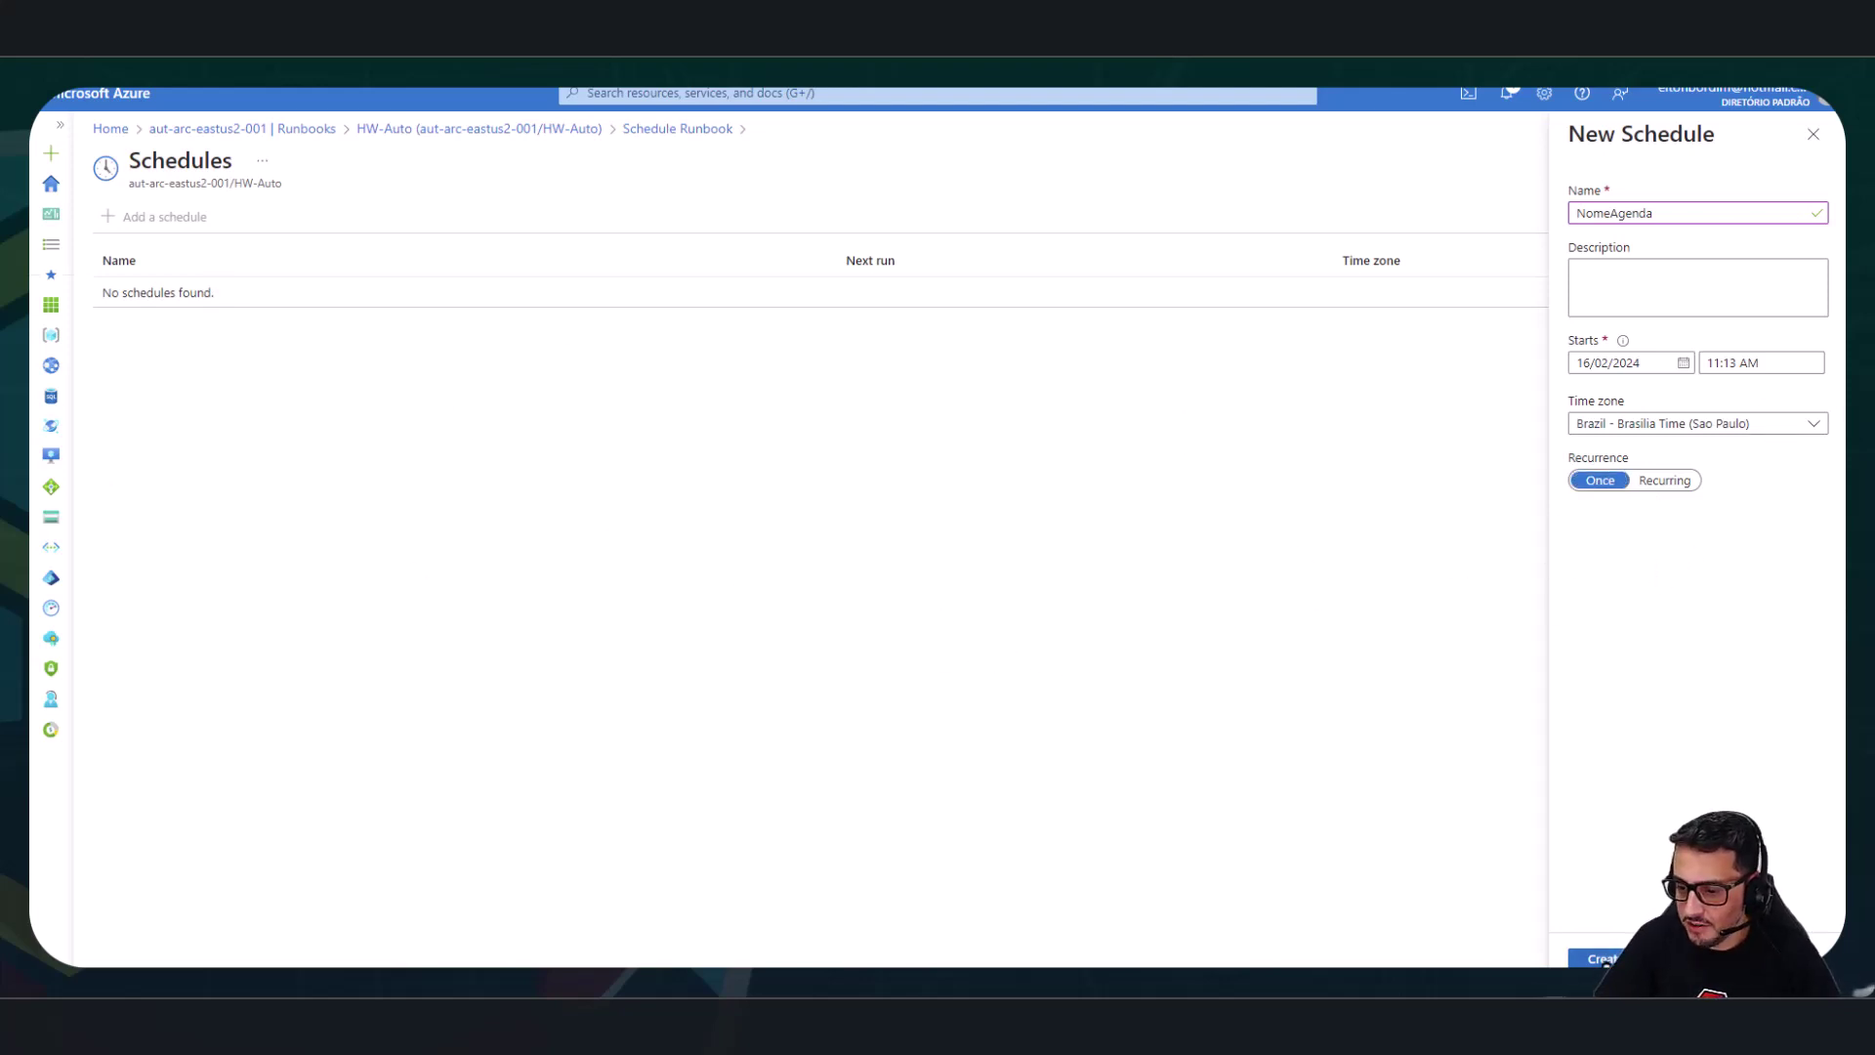
{"action": "left_click", "coordinate": [1602, 960]}
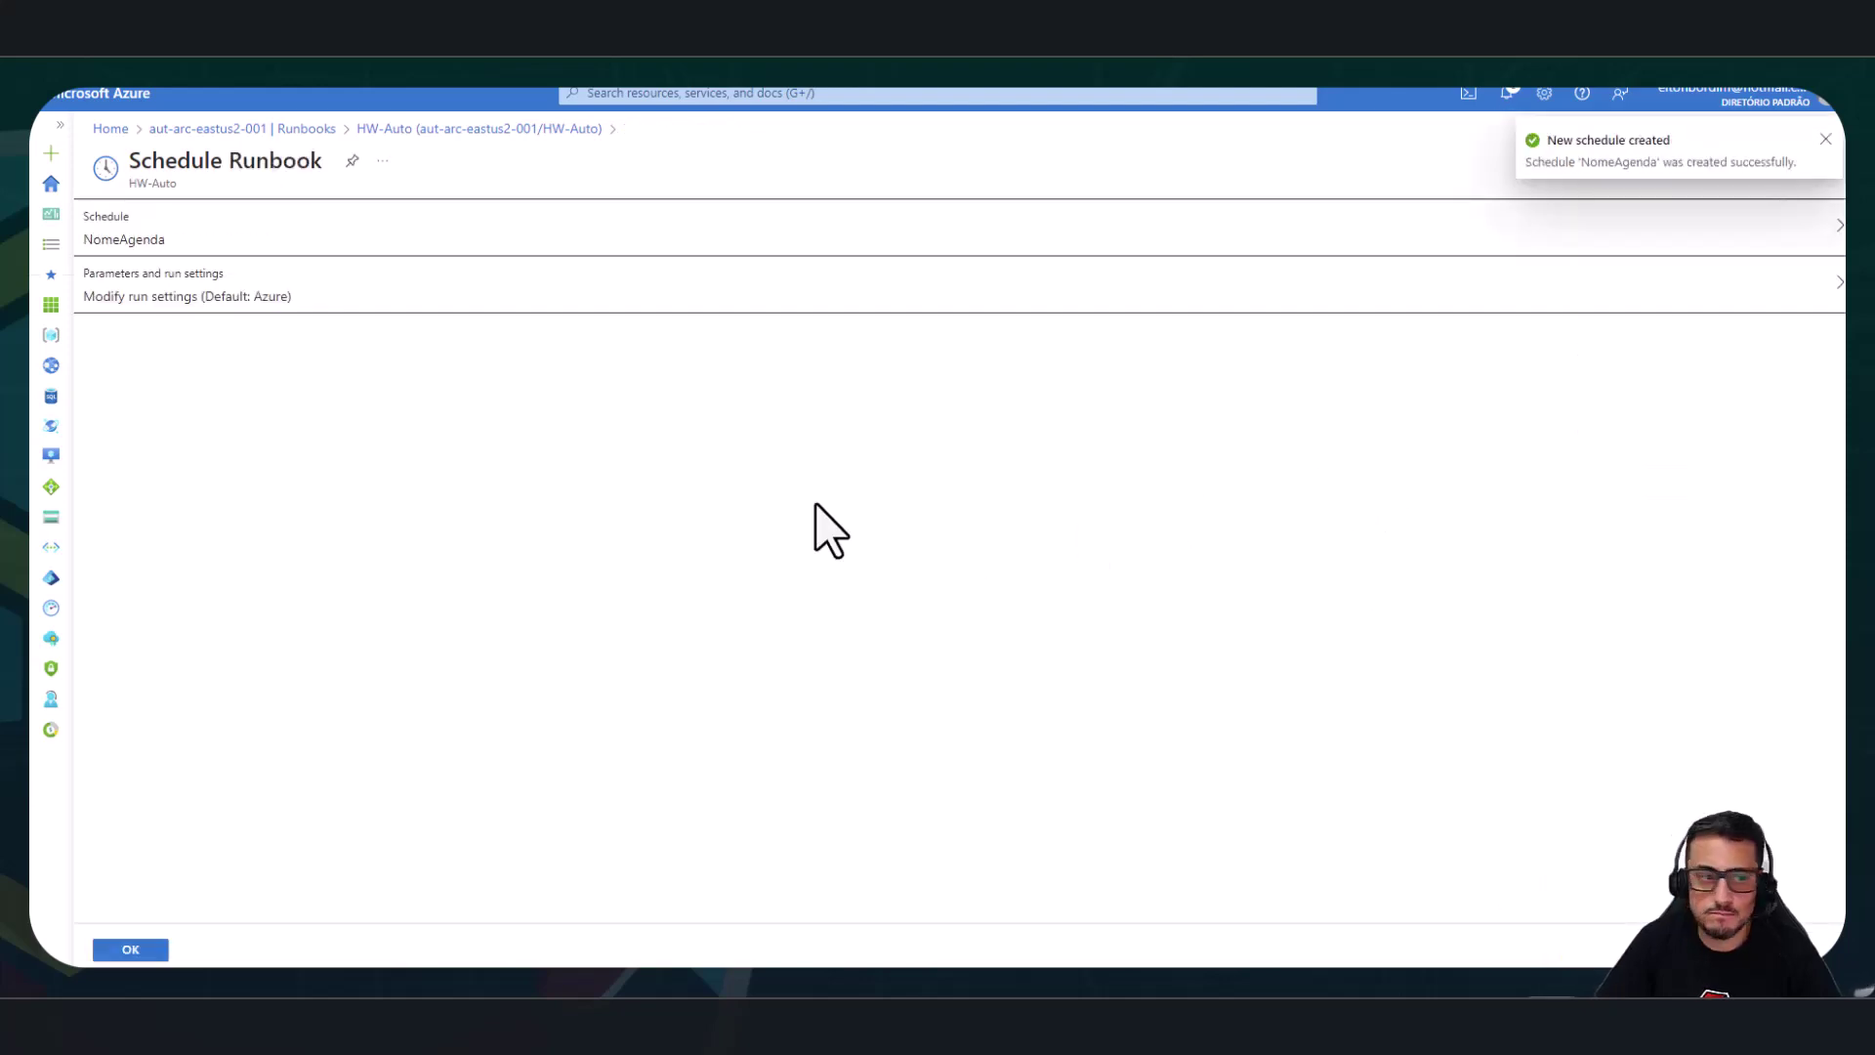
Configure the scheduled run for Hybrid Worker with the HWGroup group and link the schedule to HW-Auto.
{"action": "left_click", "coordinate": [188, 296]}
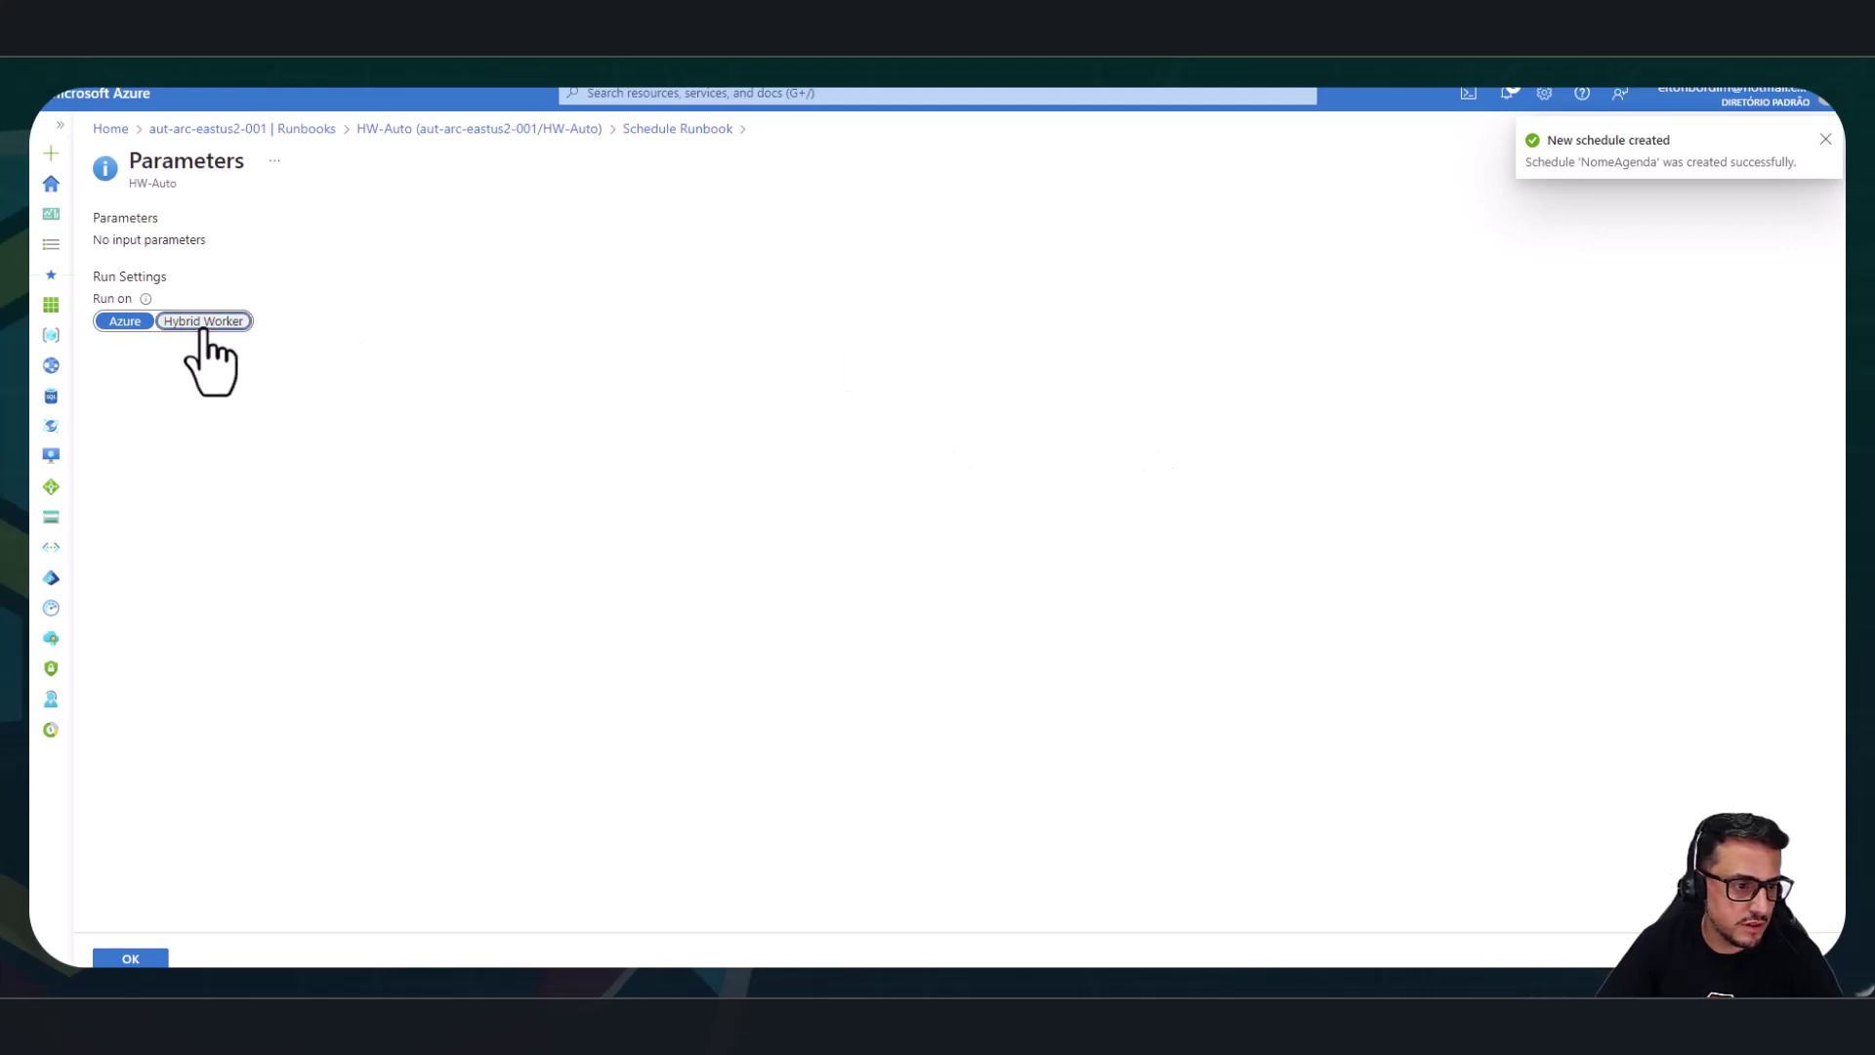
{"action": "left_click", "coordinate": [202, 322]}
{"action": "left_click", "coordinate": [185, 380]}
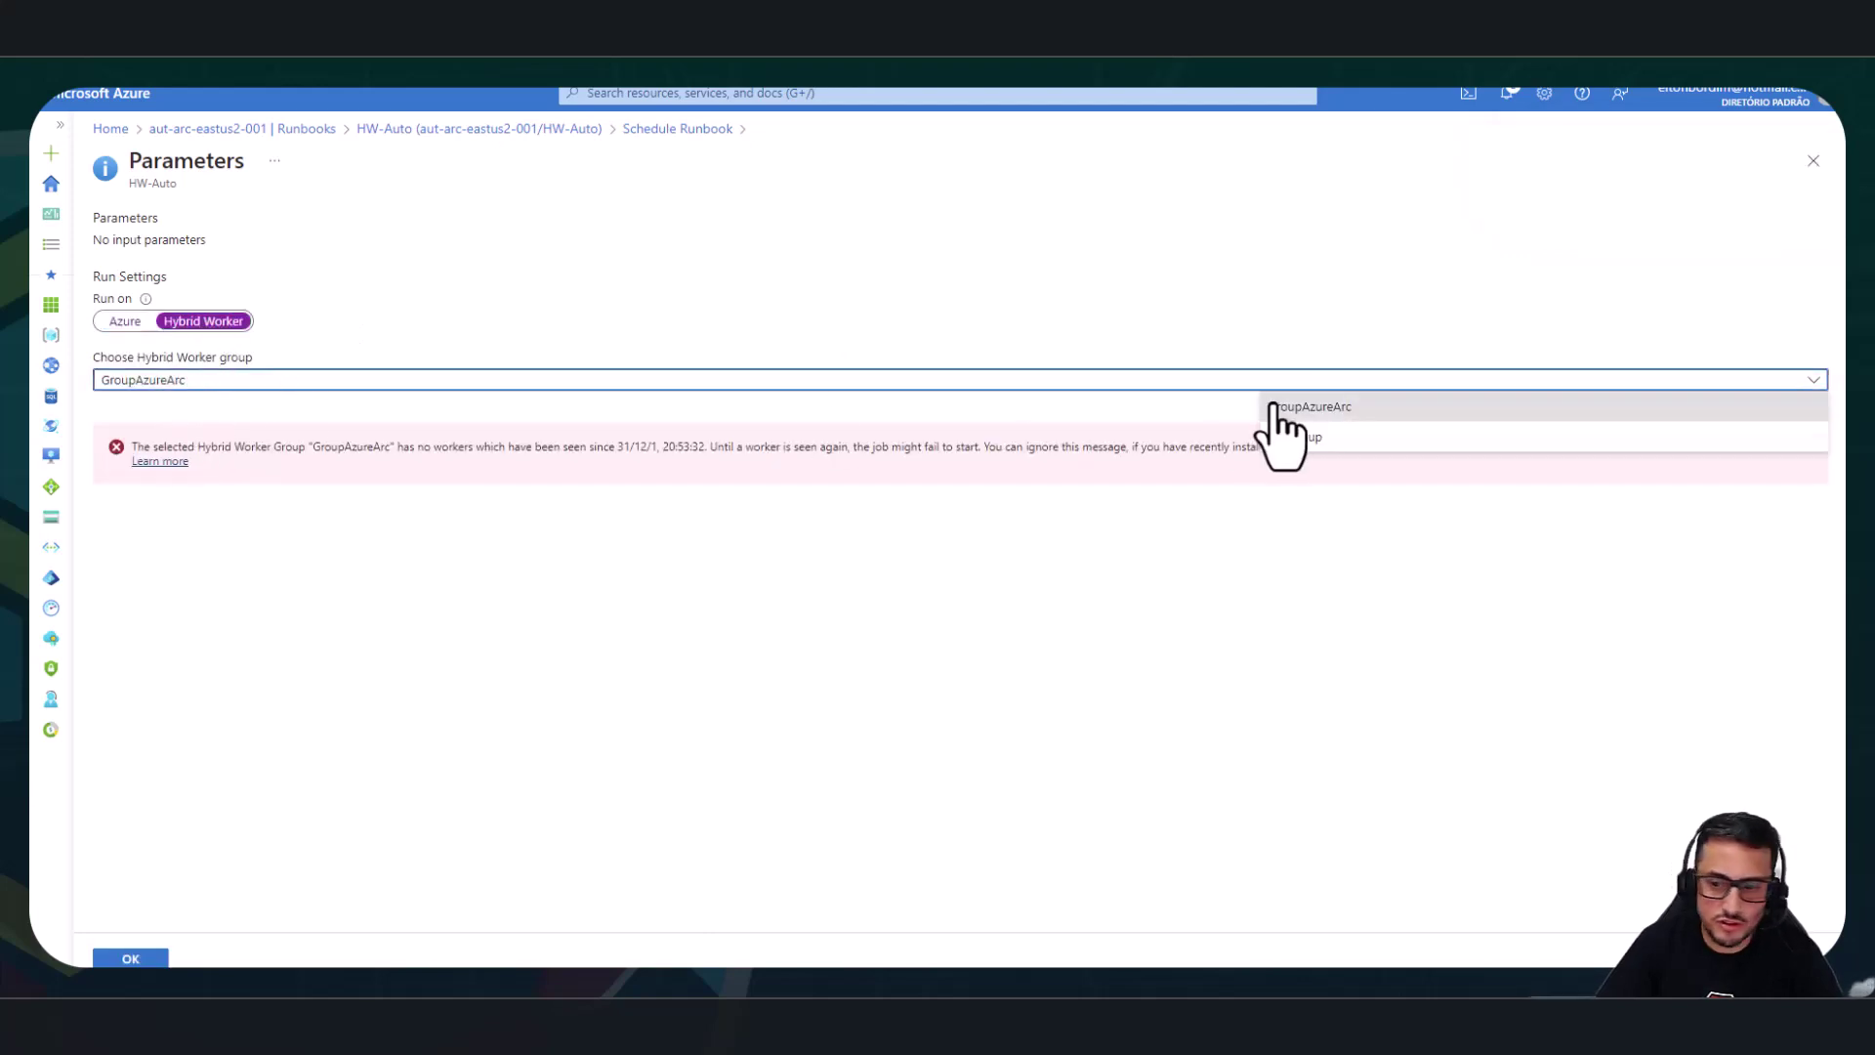
{"action": "left_click", "coordinate": [1318, 438]}
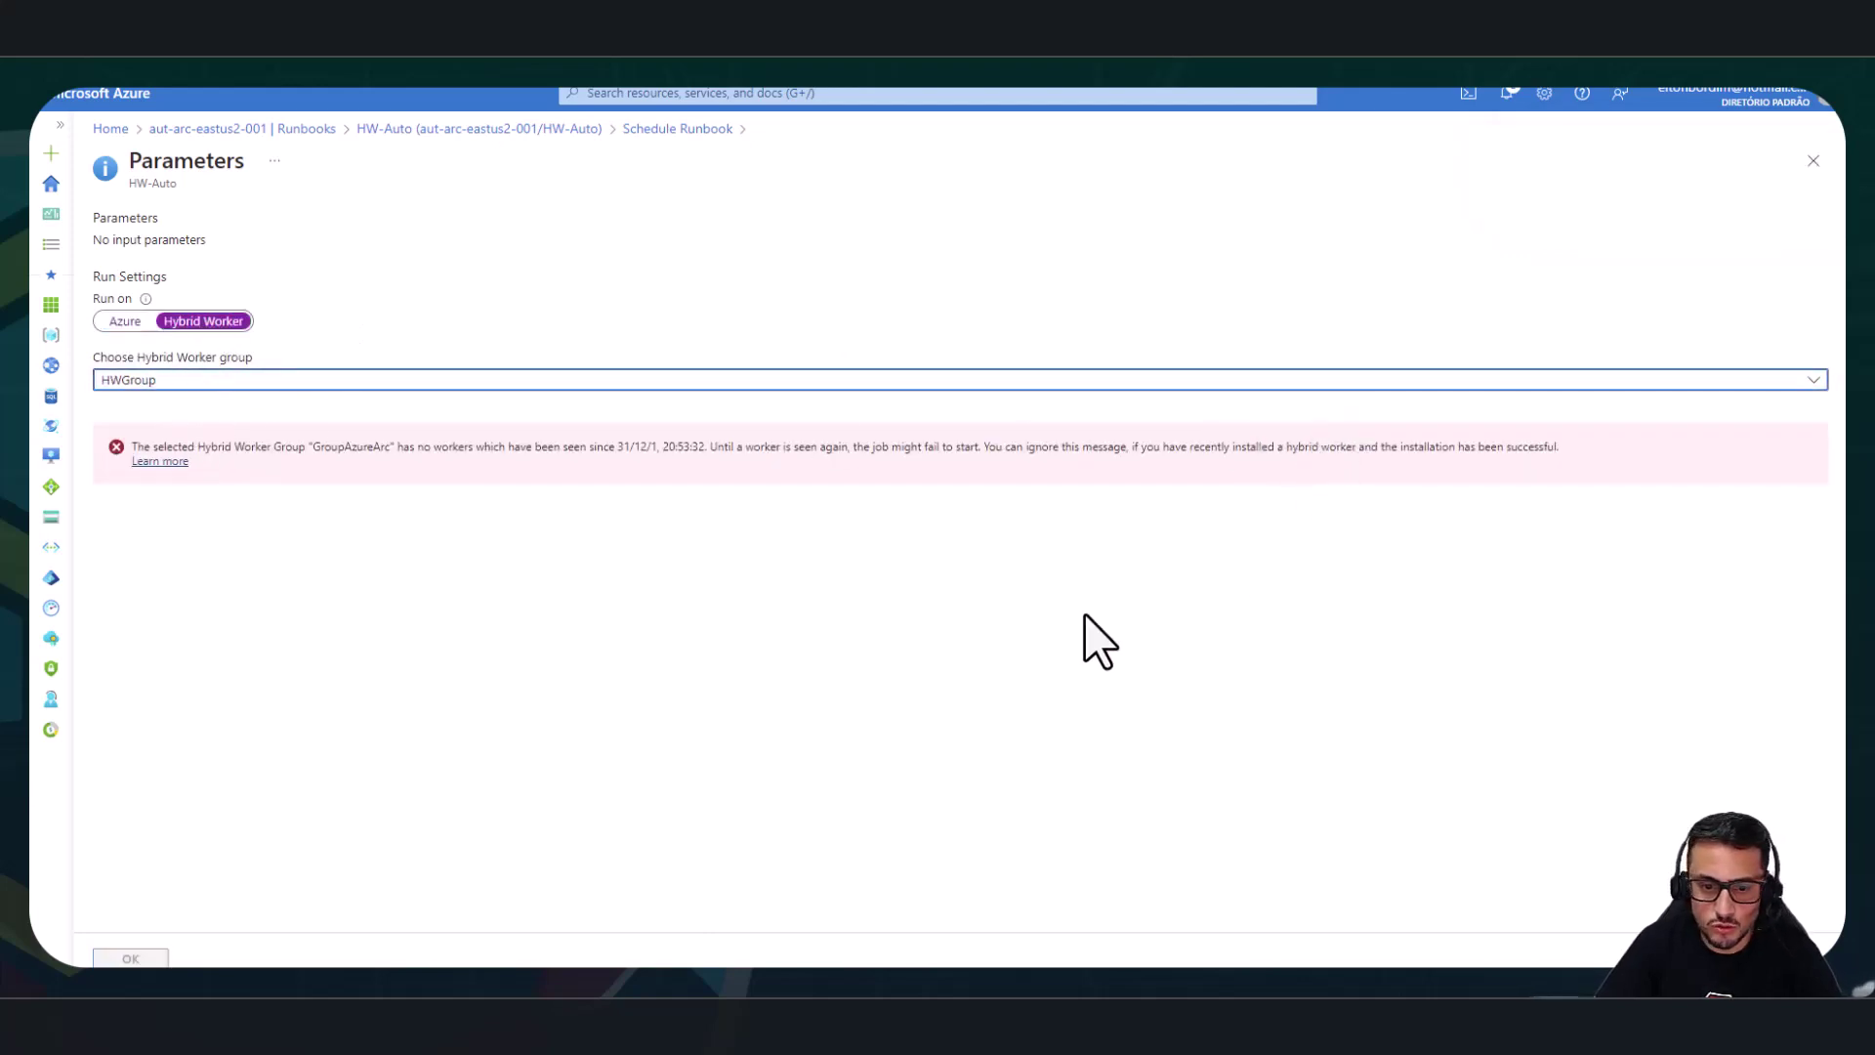
{"action": "left_click", "coordinate": [170, 383]}
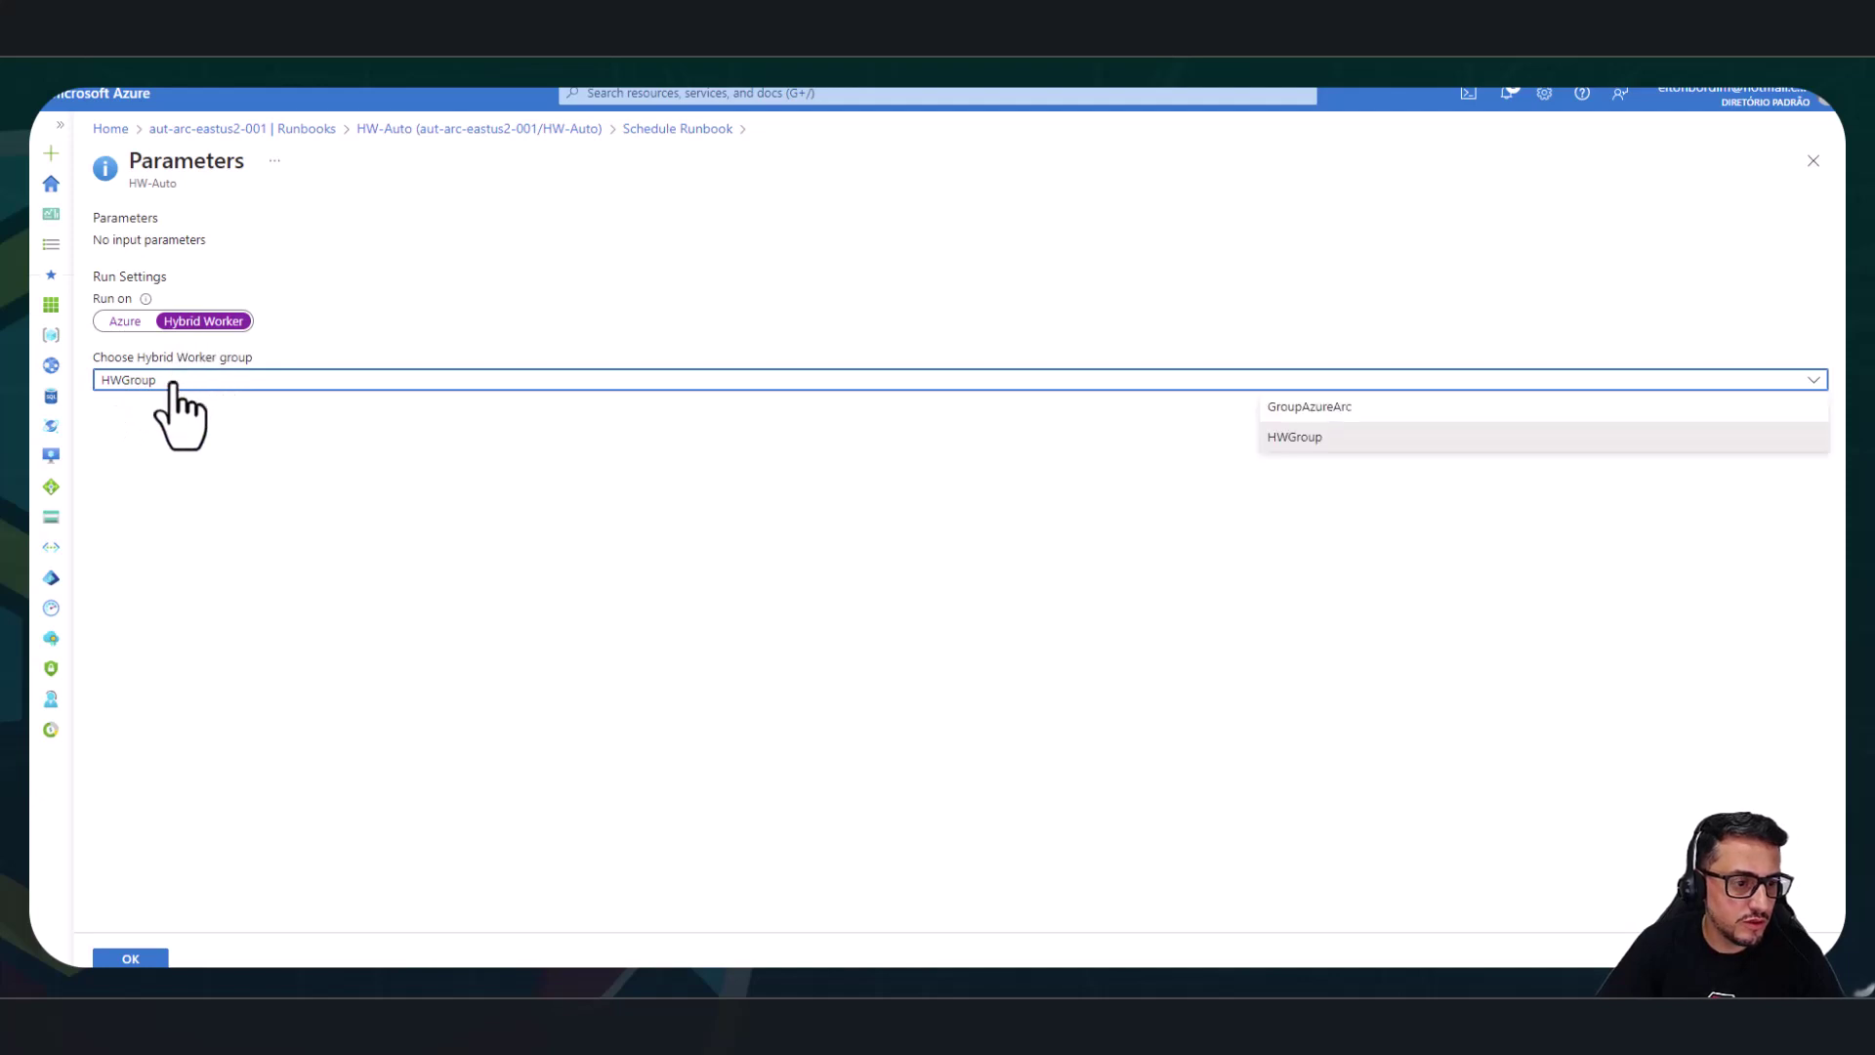
{"action": "left_click", "coordinate": [1320, 407]}
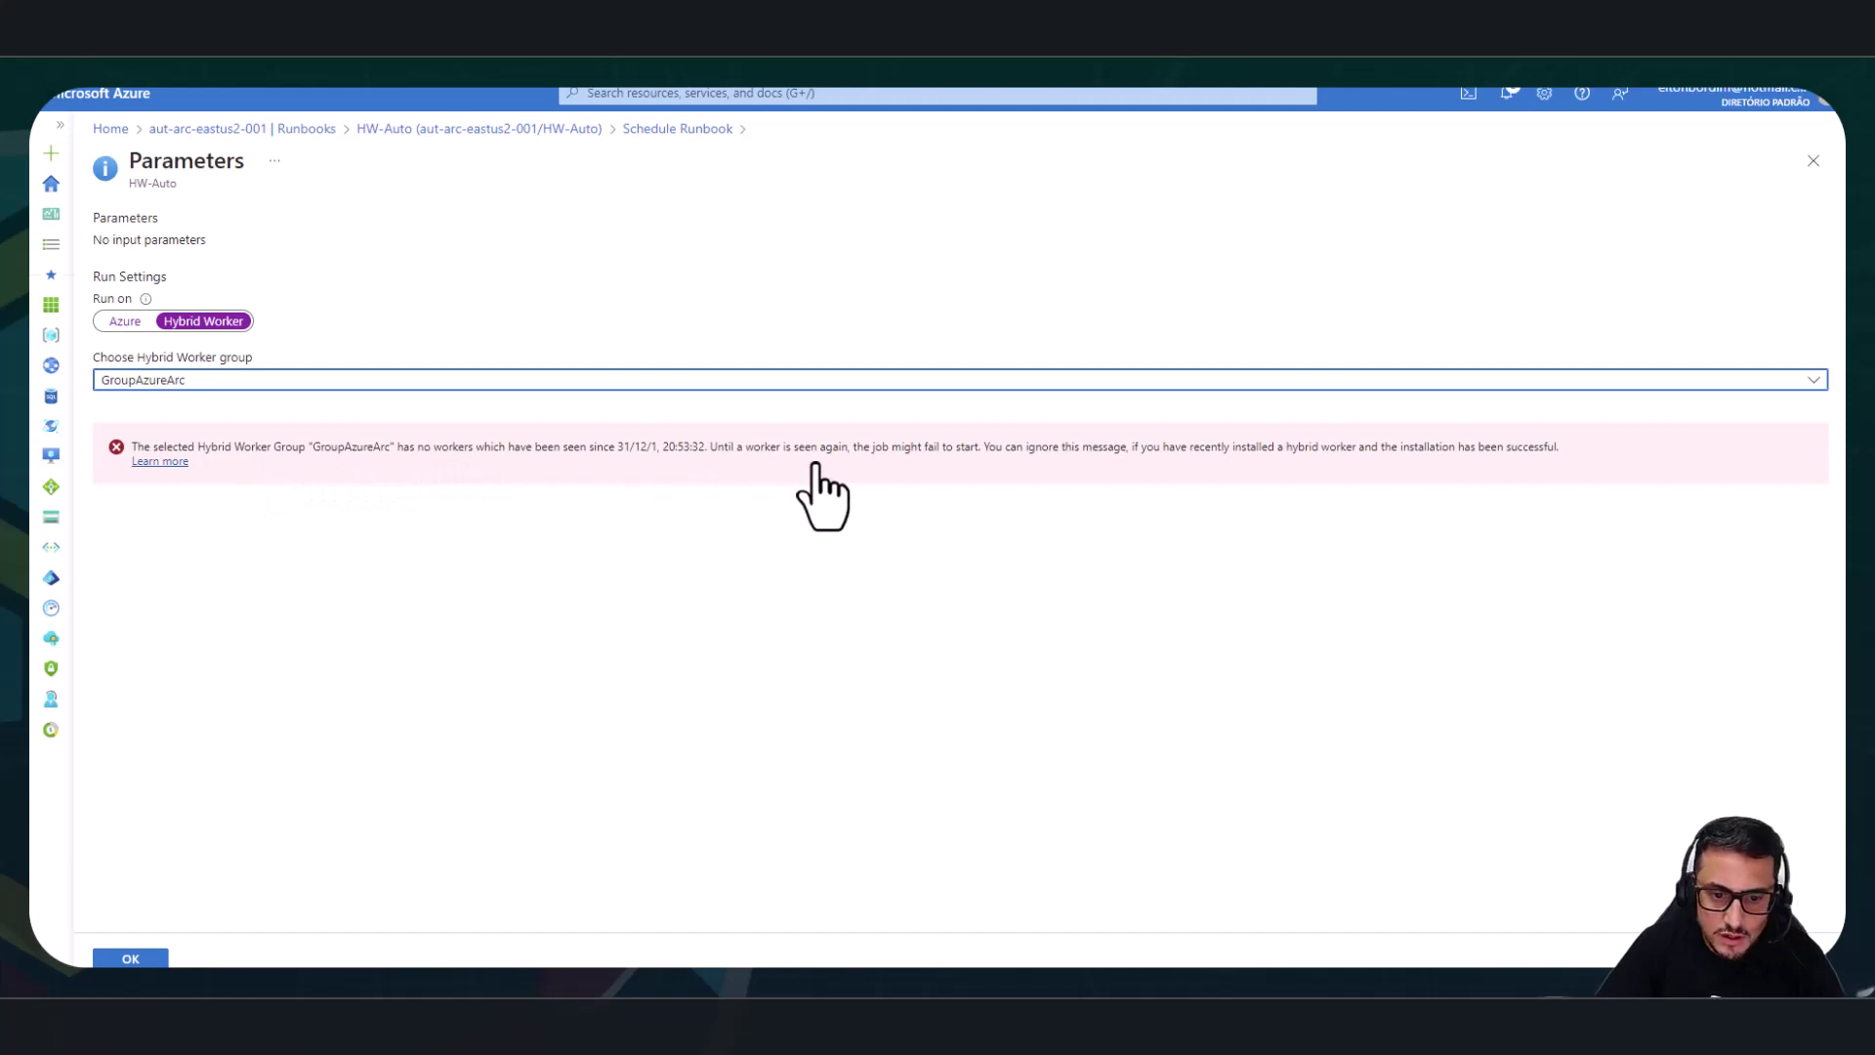
{"action": "left_click", "coordinate": [196, 383]}
{"action": "left_click", "coordinate": [1333, 439]}
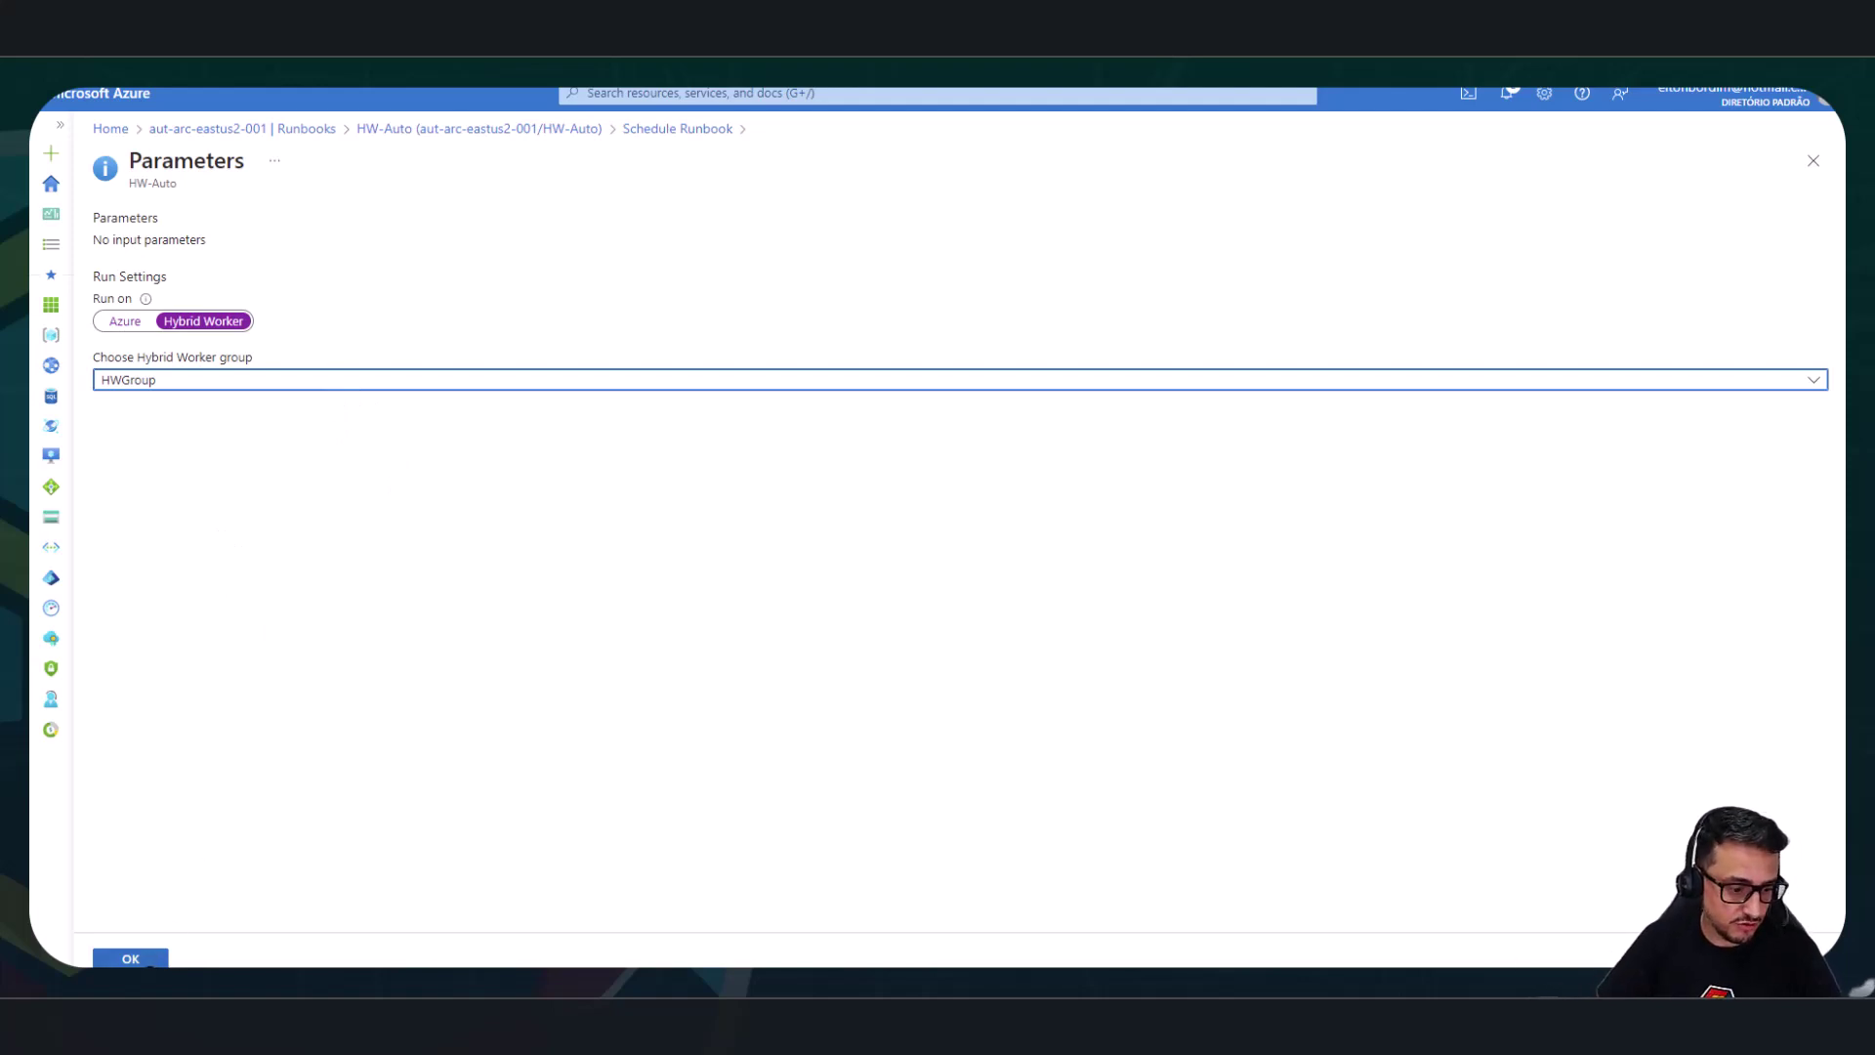
{"action": "left_click", "coordinate": [147, 961]}
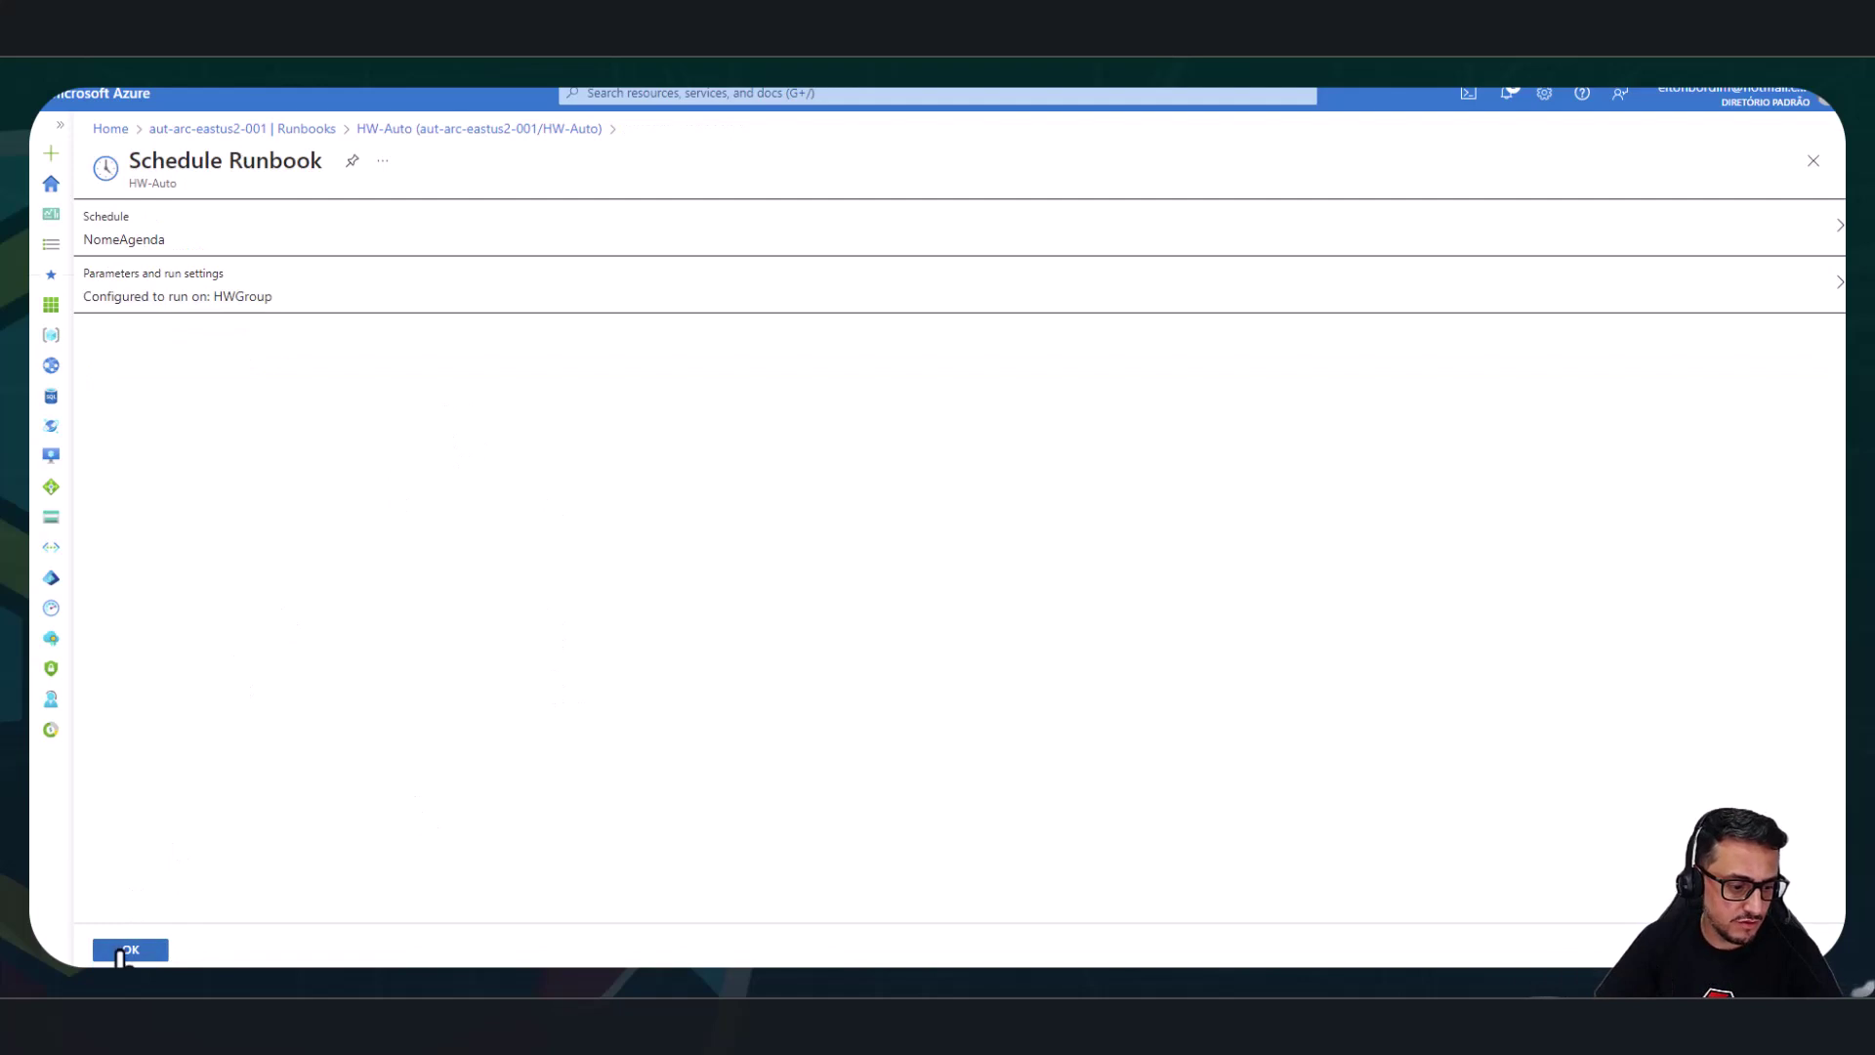
{"action": "left_click", "coordinate": [124, 952]}
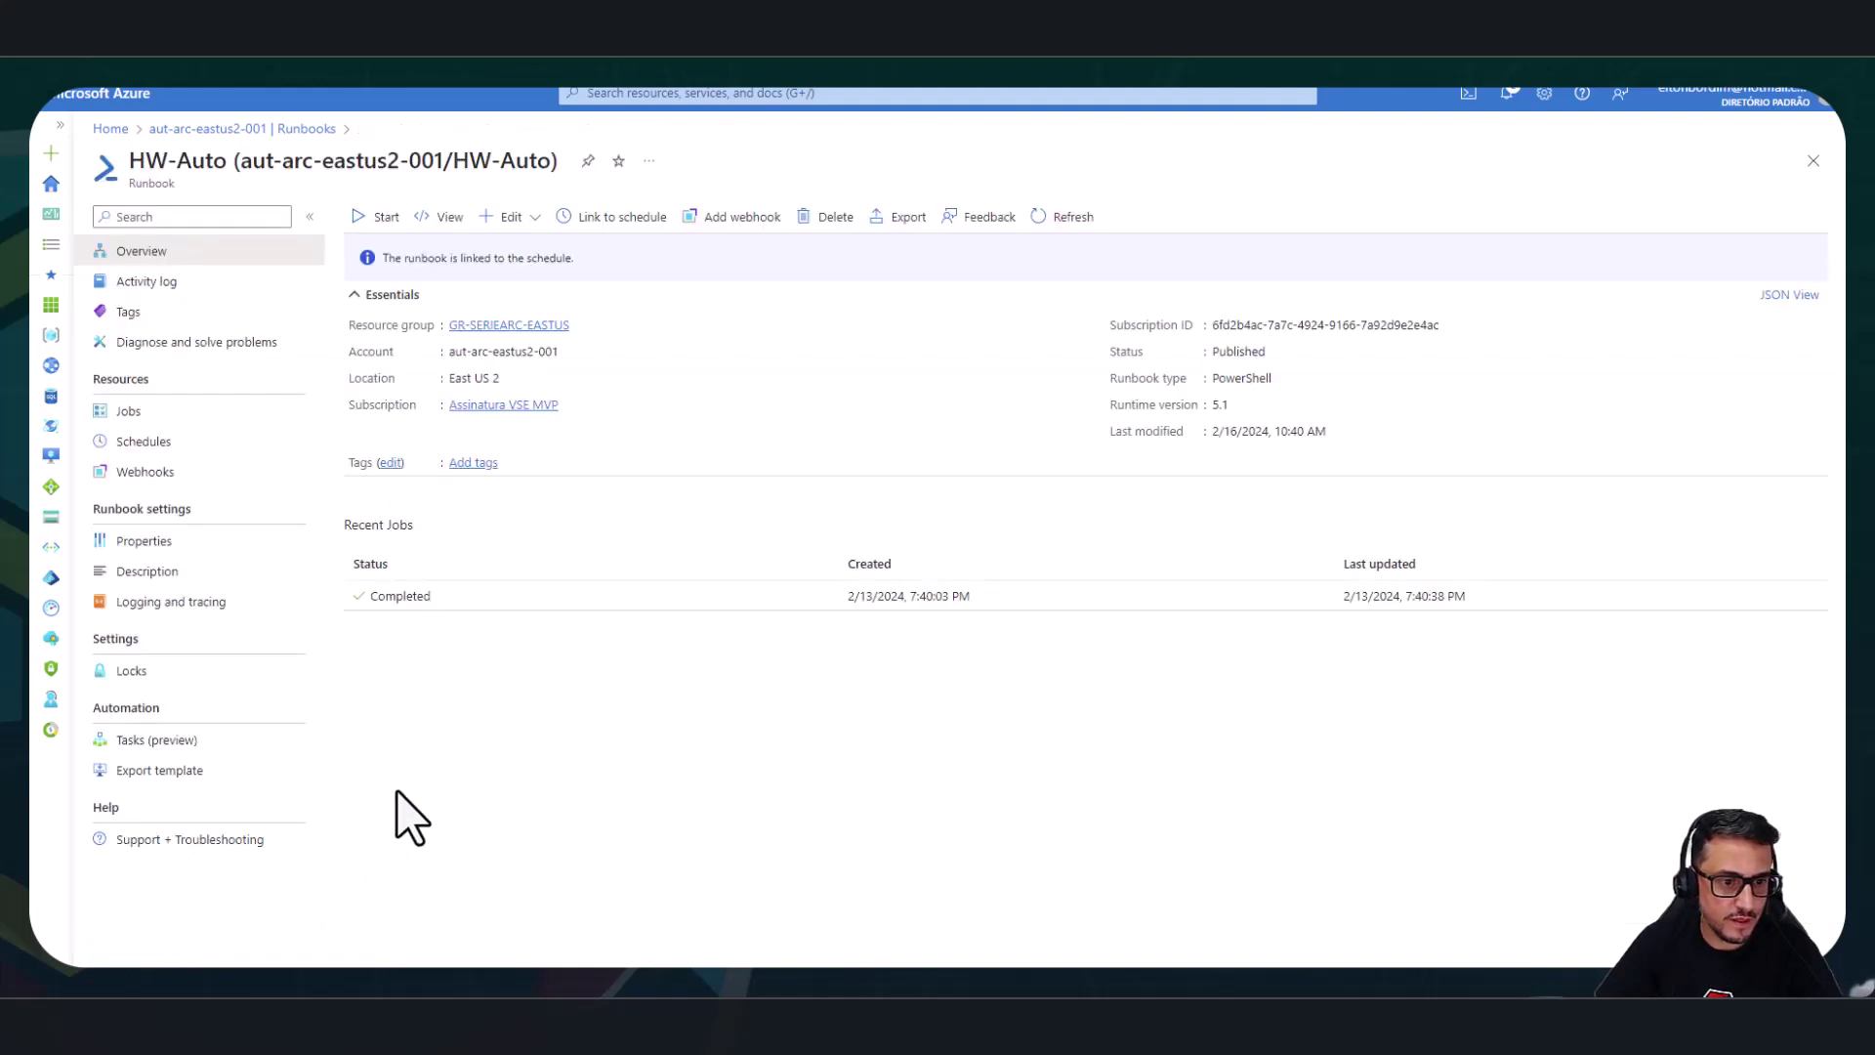
{"action": "left_click", "coordinate": [1507, 94]}
{"action": "left_click", "coordinate": [1813, 135]}
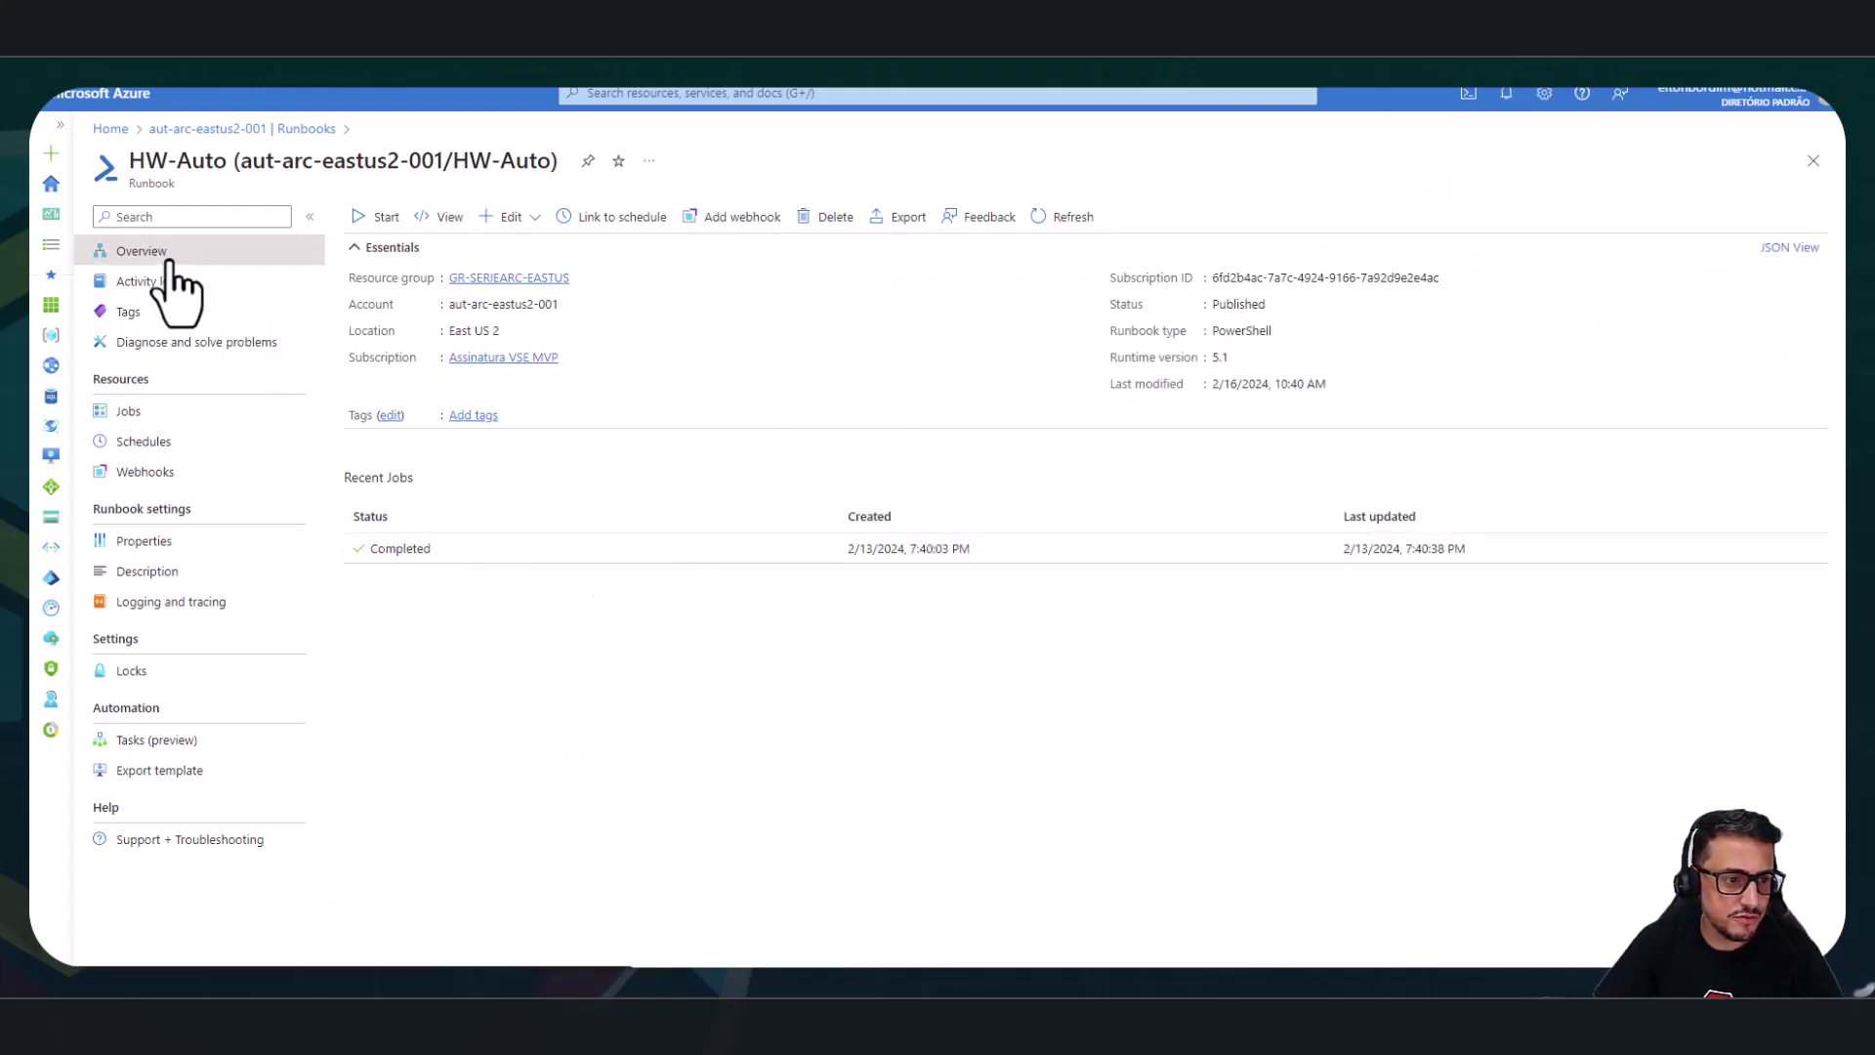
Start the HW-Auto runbook on Hybrid Worker with the HWGroup group and view the job's output.
{"action": "left_click", "coordinate": [374, 219]}
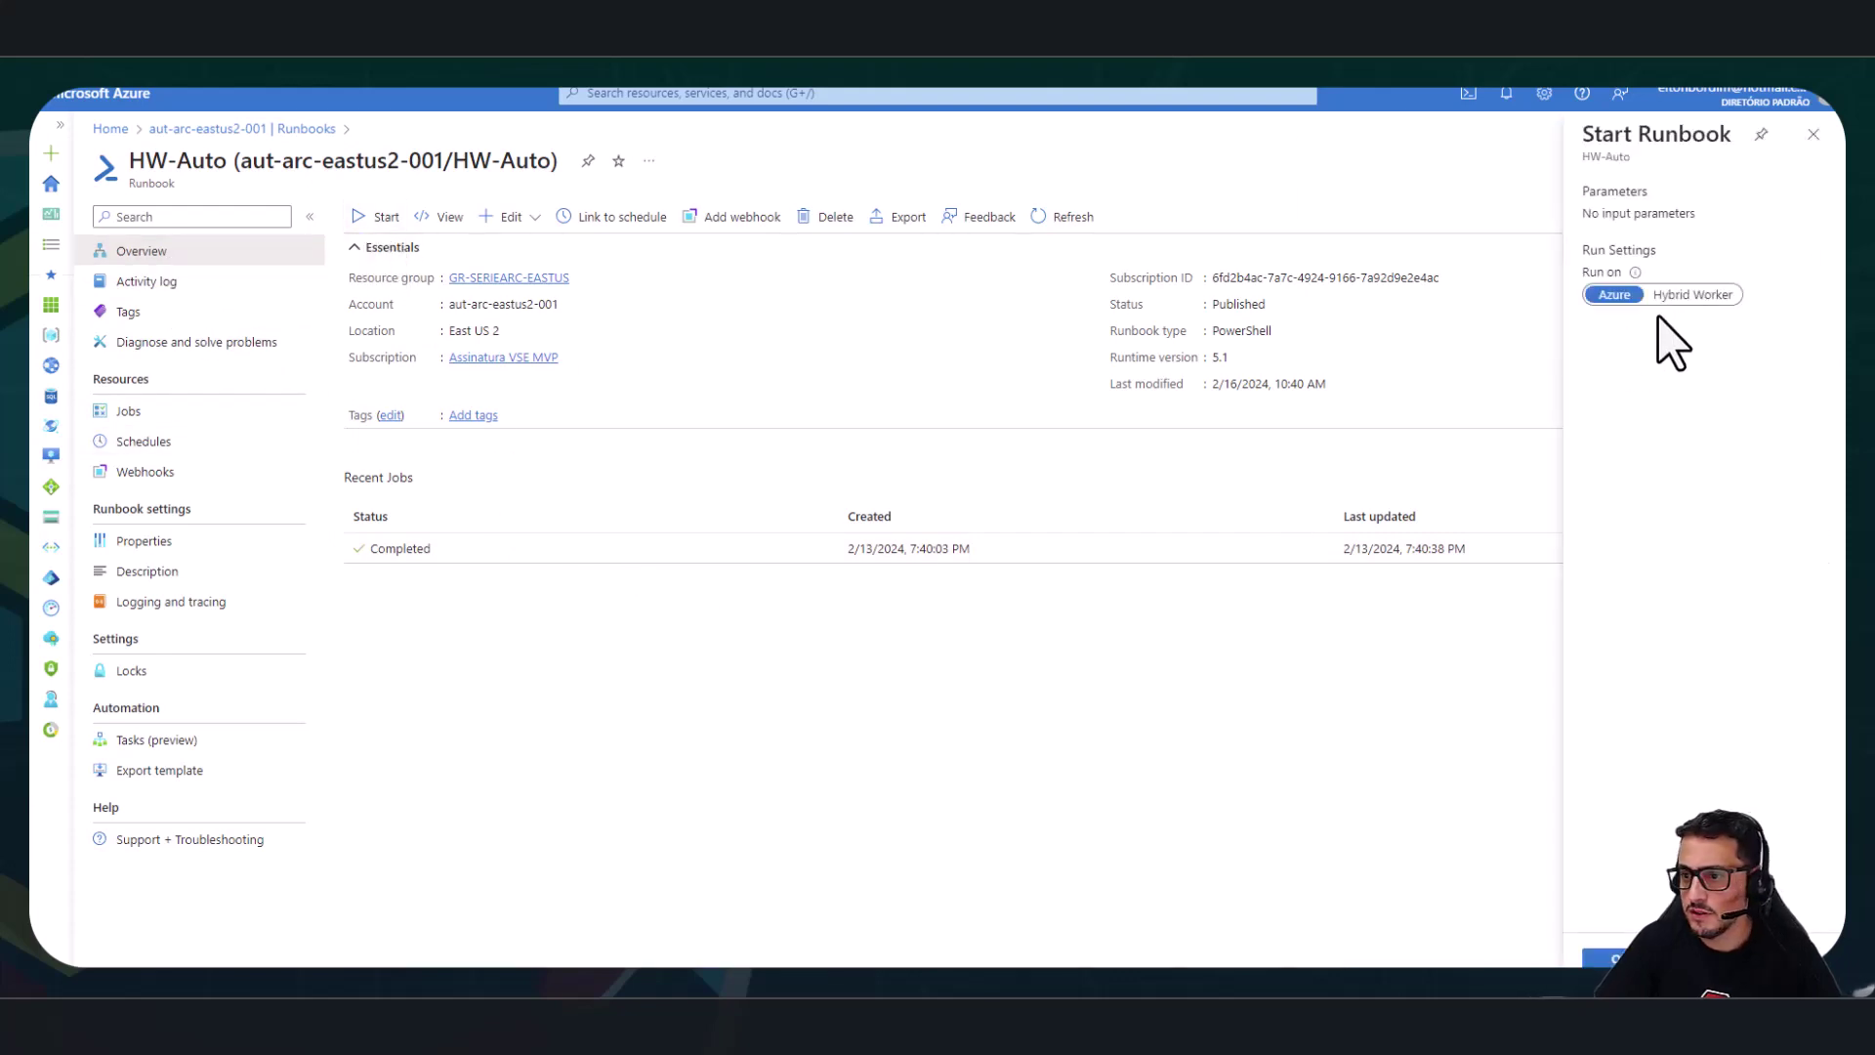
{"action": "left_click", "coordinate": [1681, 296]}
{"action": "left_click", "coordinate": [1660, 353]}
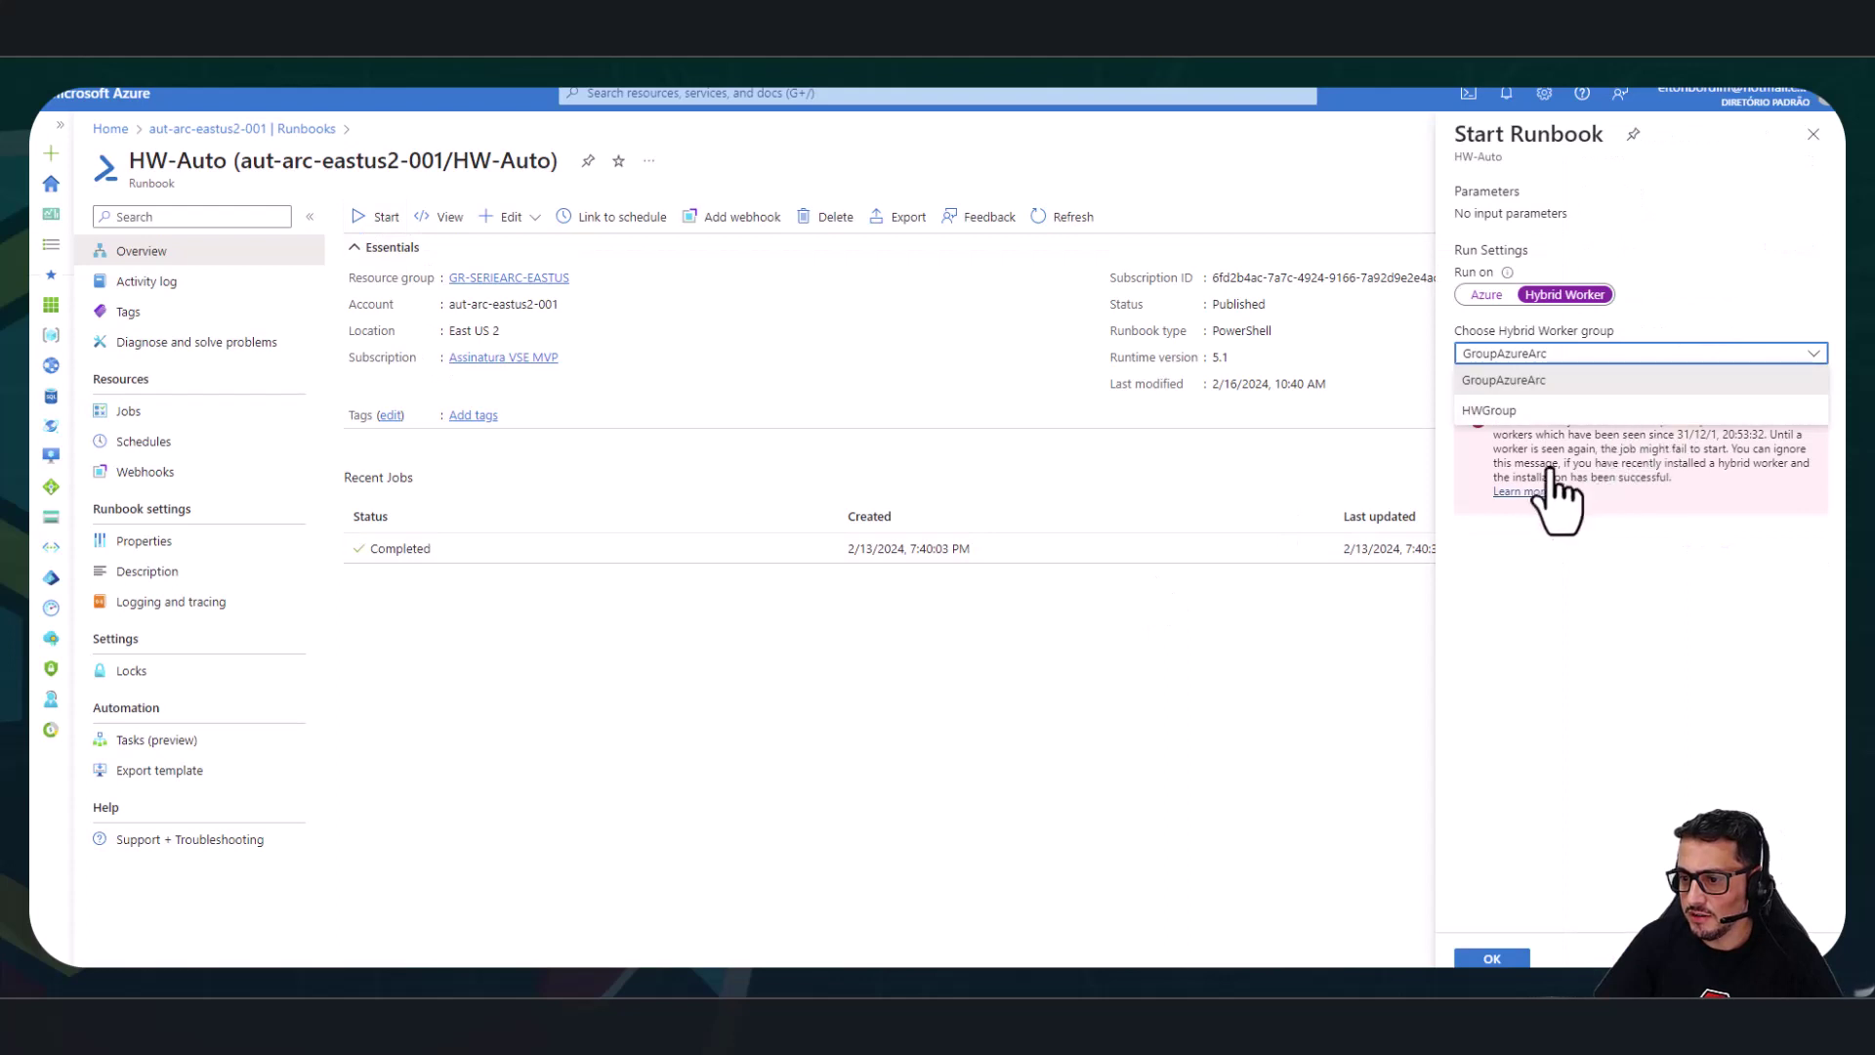
{"action": "left_click", "coordinate": [1515, 414]}
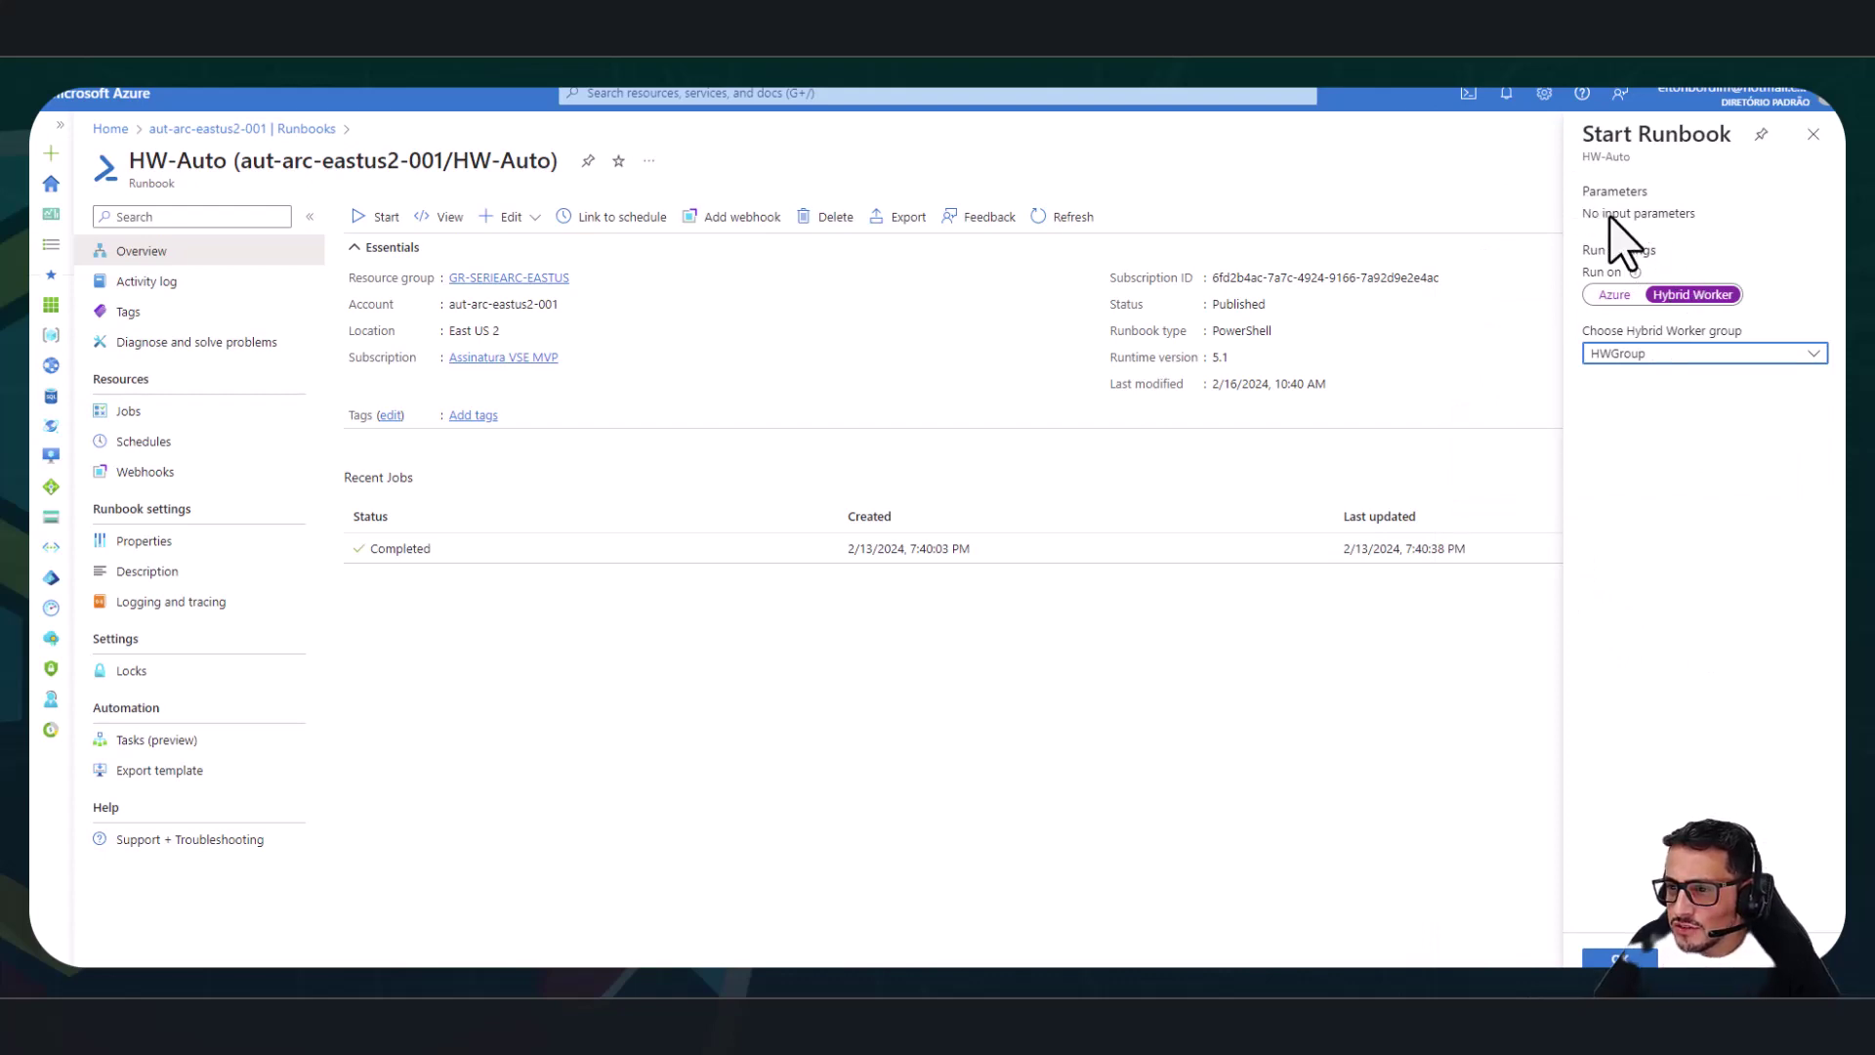
{"action": "left_click", "coordinate": [1619, 957]}
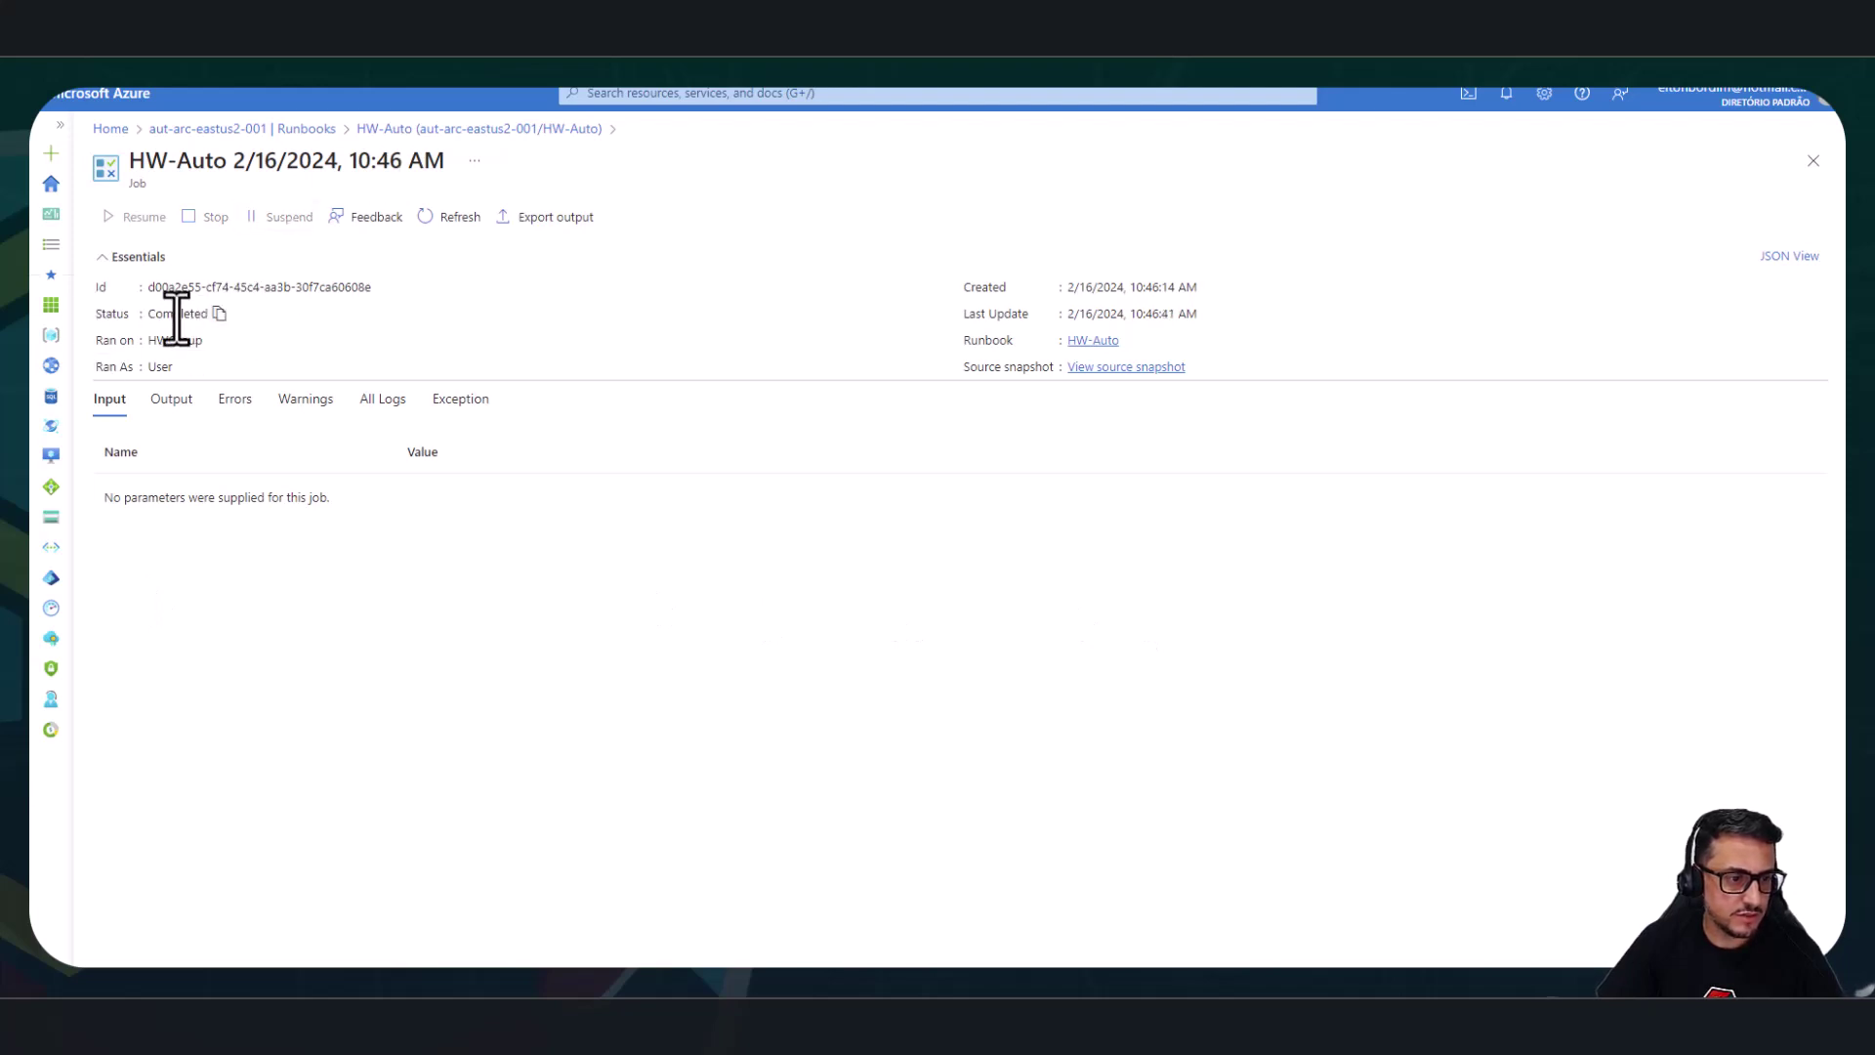
{"action": "left_click", "coordinate": [451, 217]}
{"action": "left_click", "coordinate": [166, 401]}
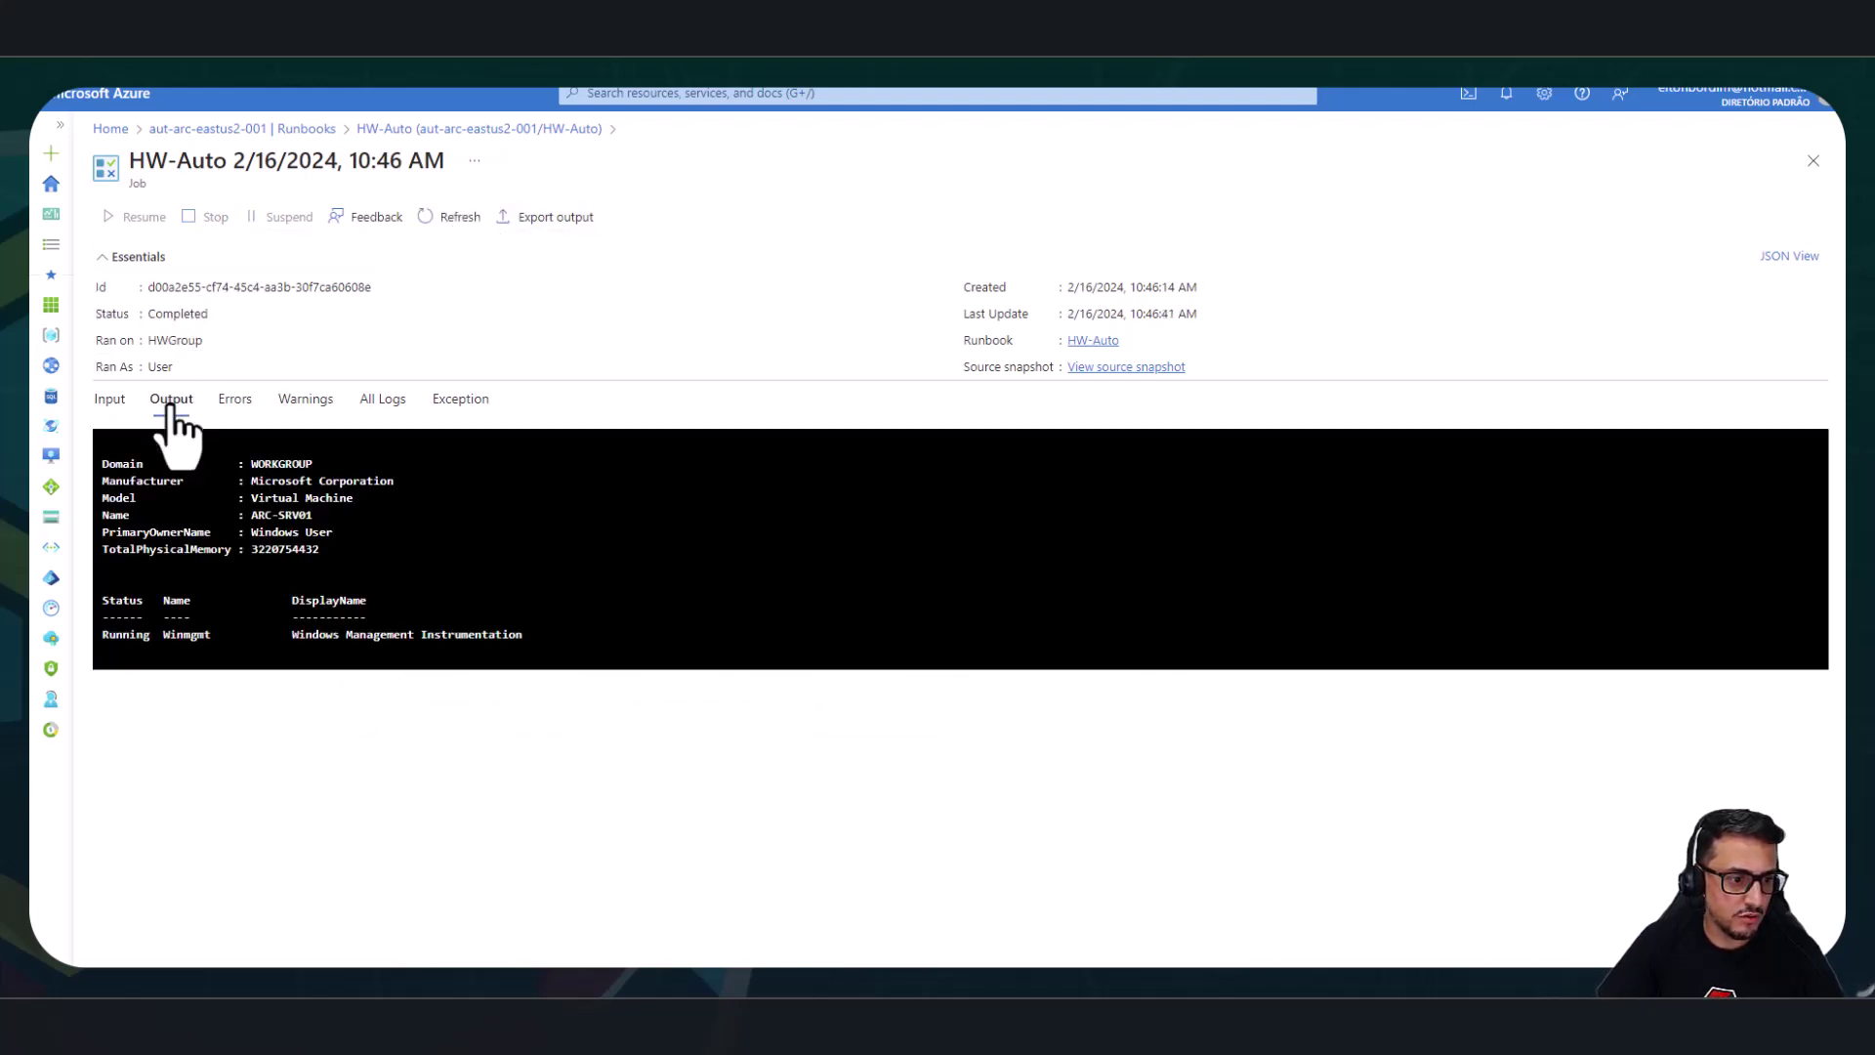